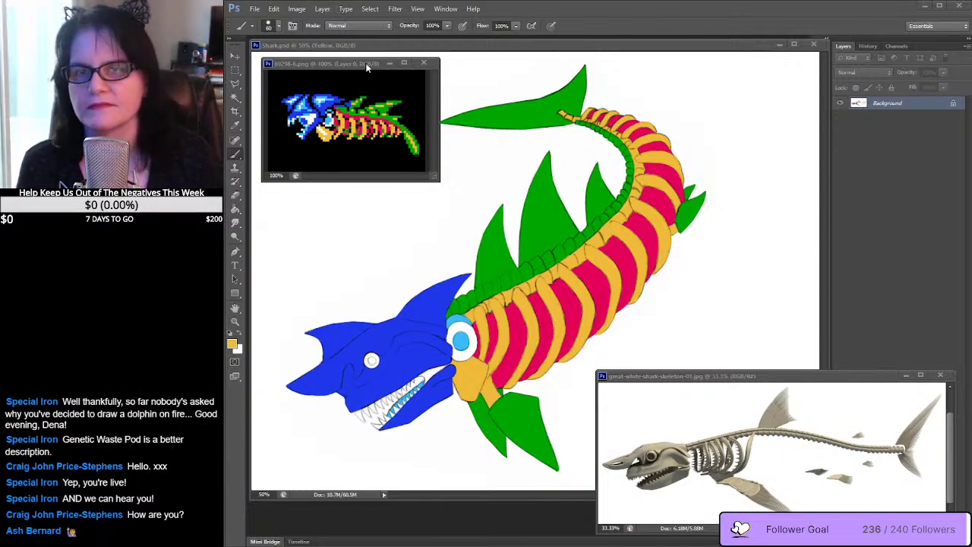
# Clear the sprite reference and the great white shark skeleton image off the canvas and make Shark.psd the active document
pyautogui.moveTo(366, 67); pyautogui.dragTo(98, 70)
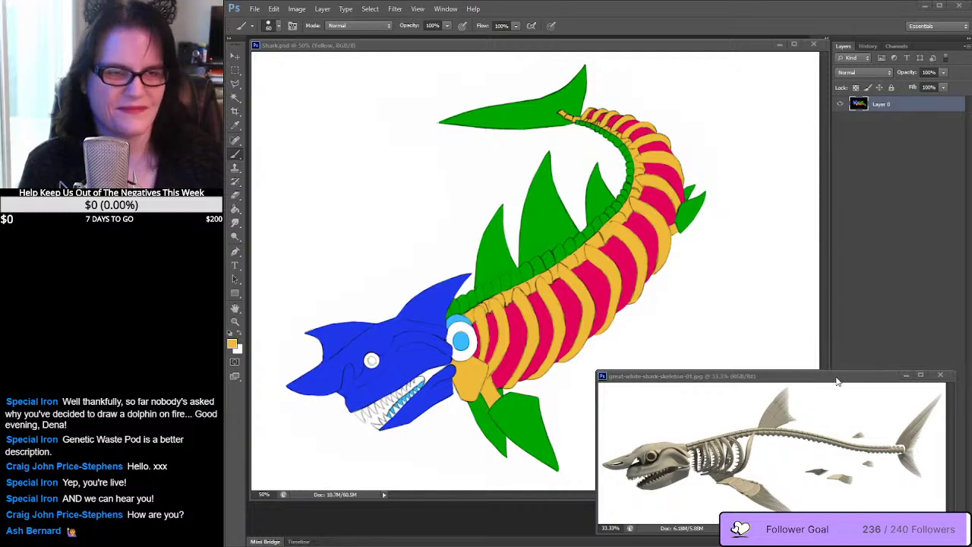
pyautogui.click(906, 374)
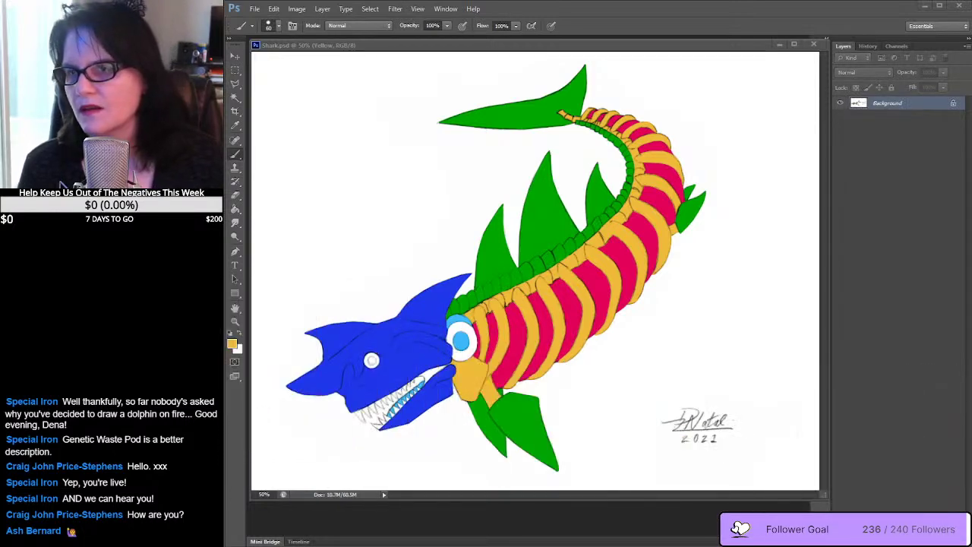
pyautogui.click(728, 50)
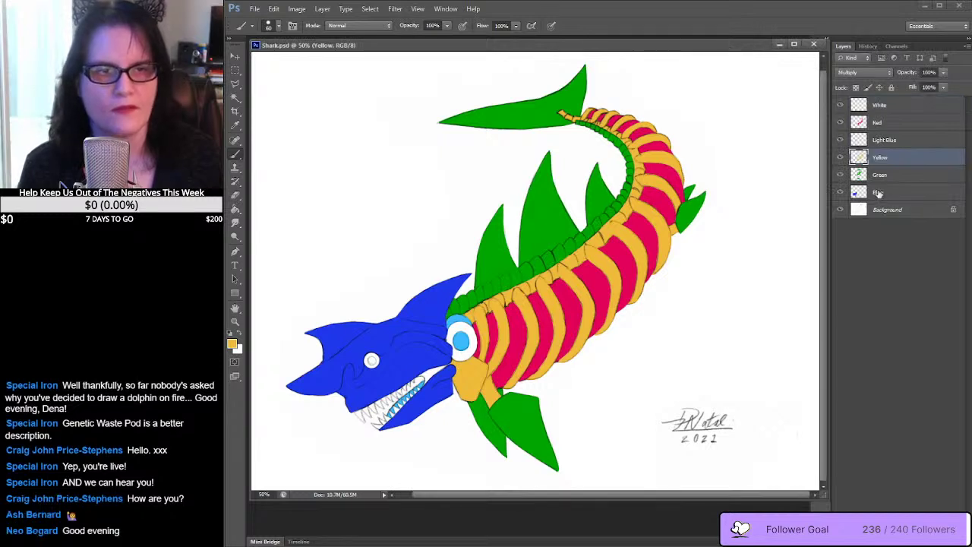
# Select the Blue layer and load its pixels as a selection around the shark's head
pyautogui.click(861, 192)
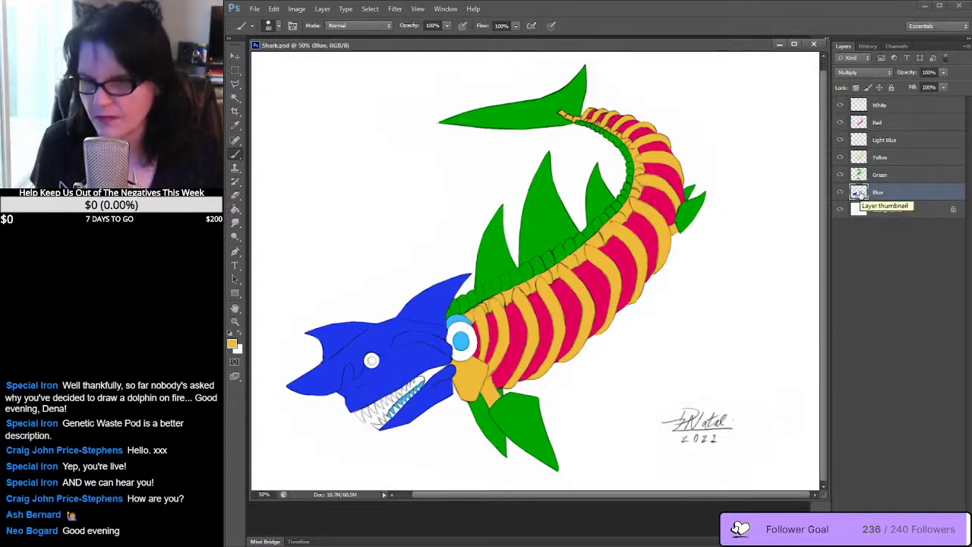
pyautogui.keyDown('ctrl'); pyautogui.click(859, 192); pyautogui.keyUp('ctrl')
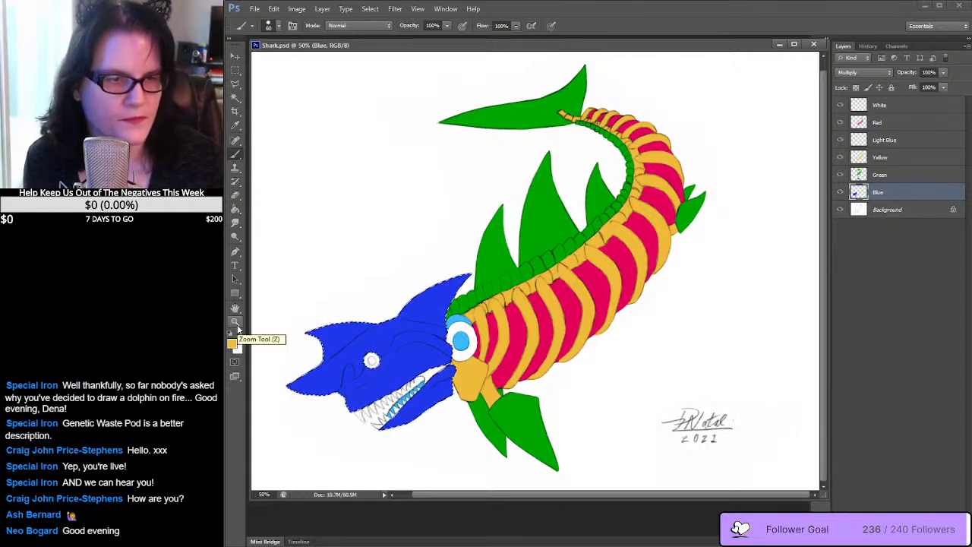
pyautogui.click(236, 322)
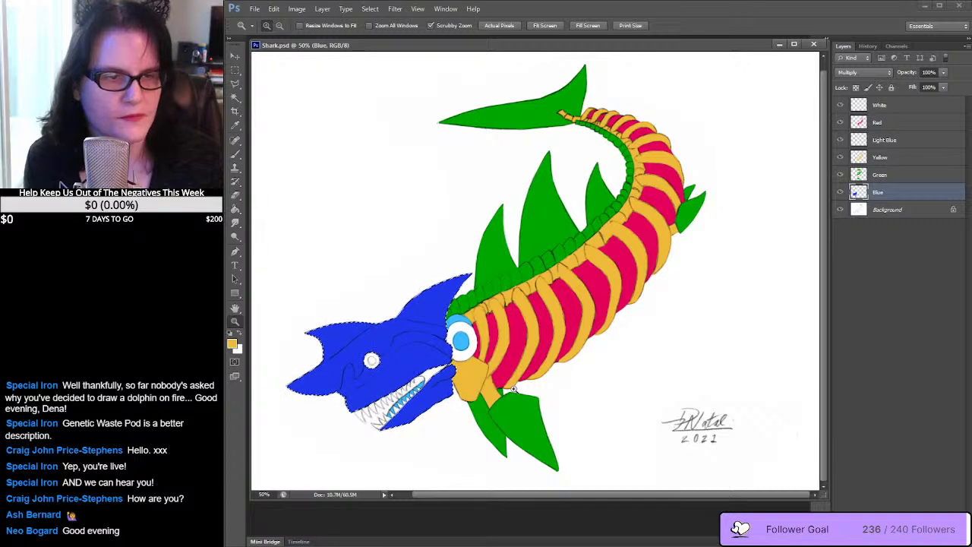
pyautogui.click(429, 368)
pyautogui.click(429, 367)
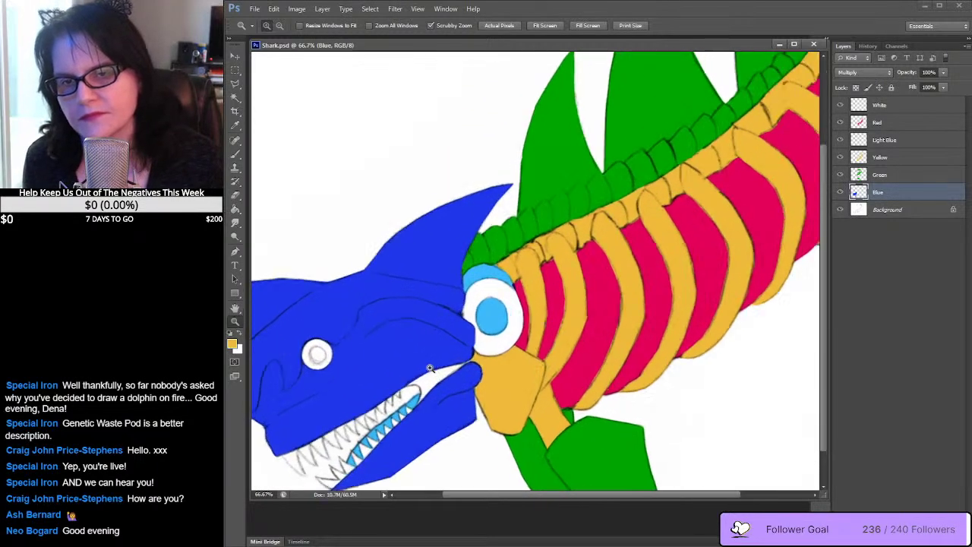
pyautogui.moveTo(580, 313); pyautogui.dragTo(768, 215)
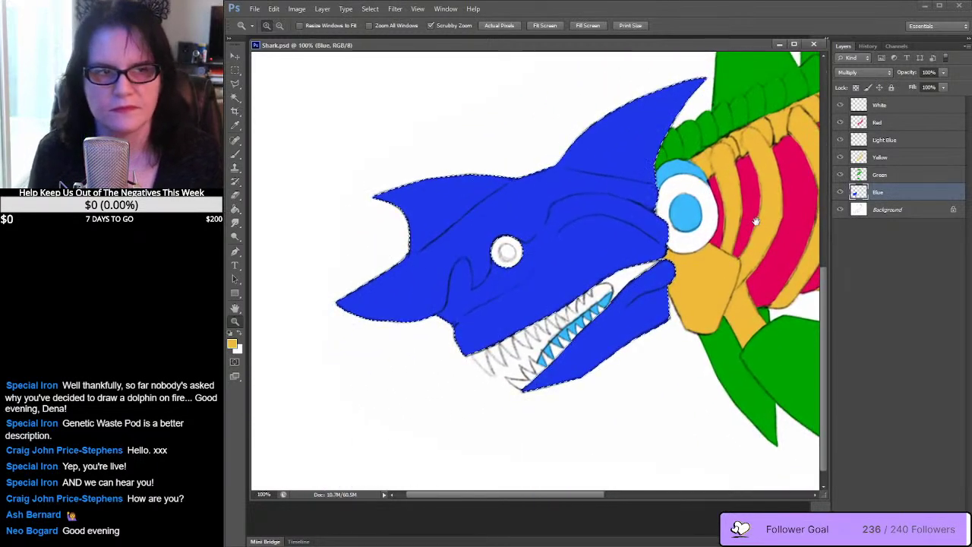
pyautogui.click(609, 284)
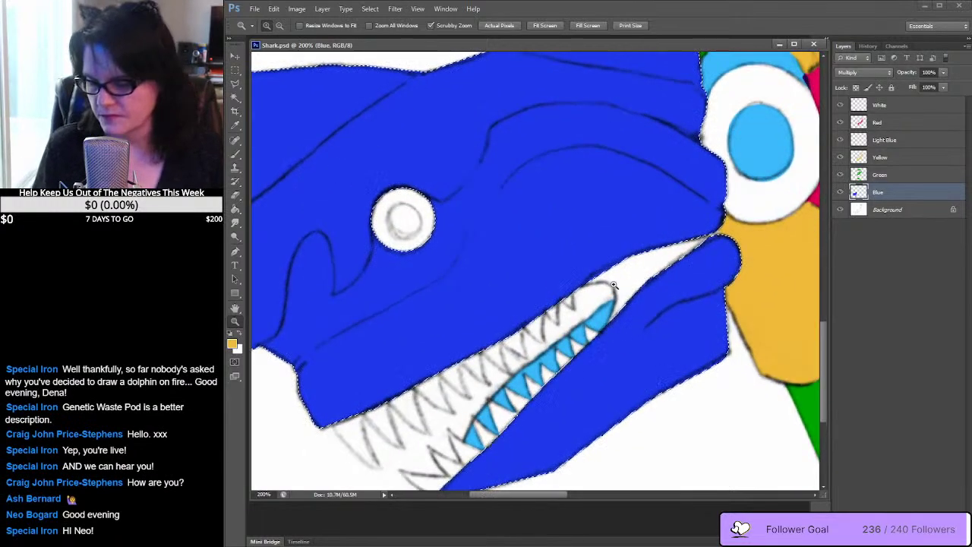
pyautogui.keyDown('alt'); pyautogui.click(614, 284); pyautogui.keyUp('alt')
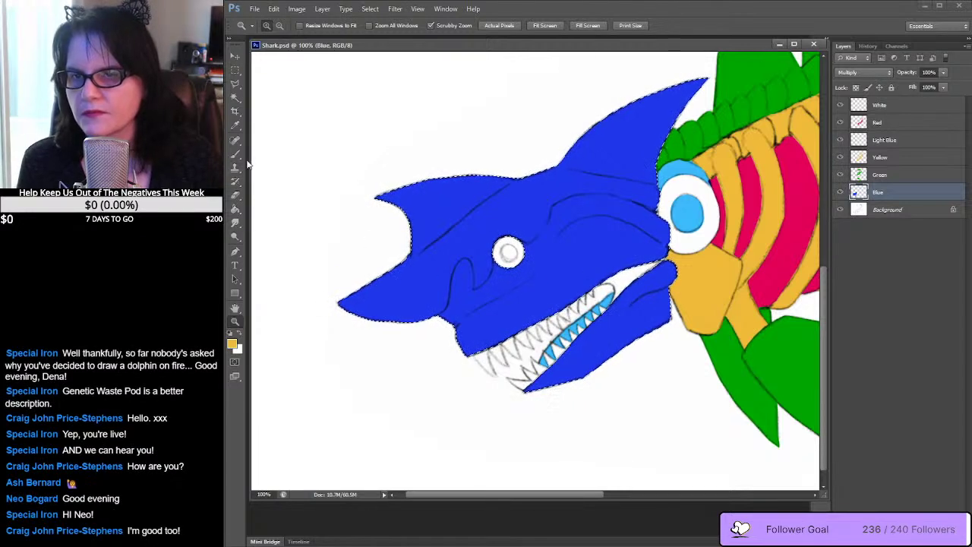
# Sample the head's dark blue as the background colour and the round eye's light blue as the foreground colour
pyautogui.click(235, 125)
pyautogui.click(431, 203)
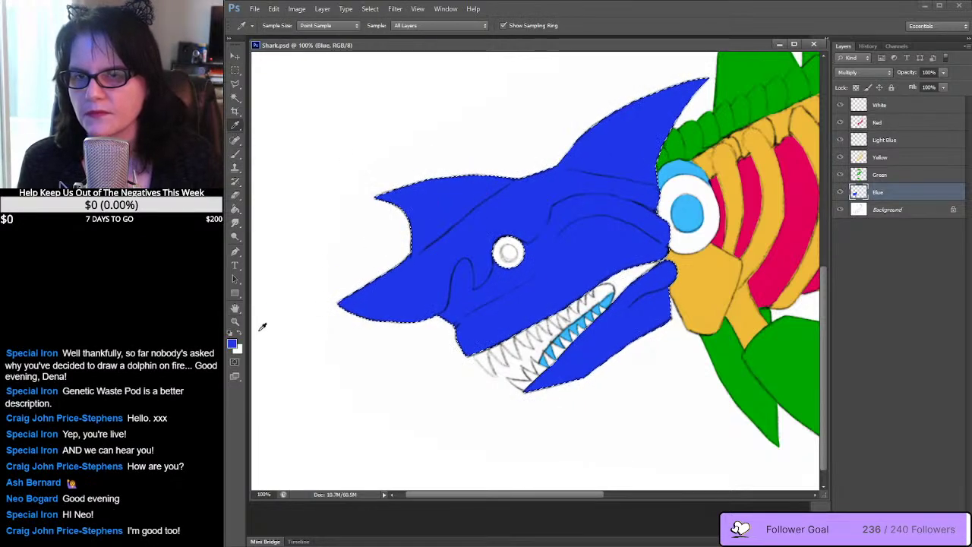
pyautogui.click(241, 339)
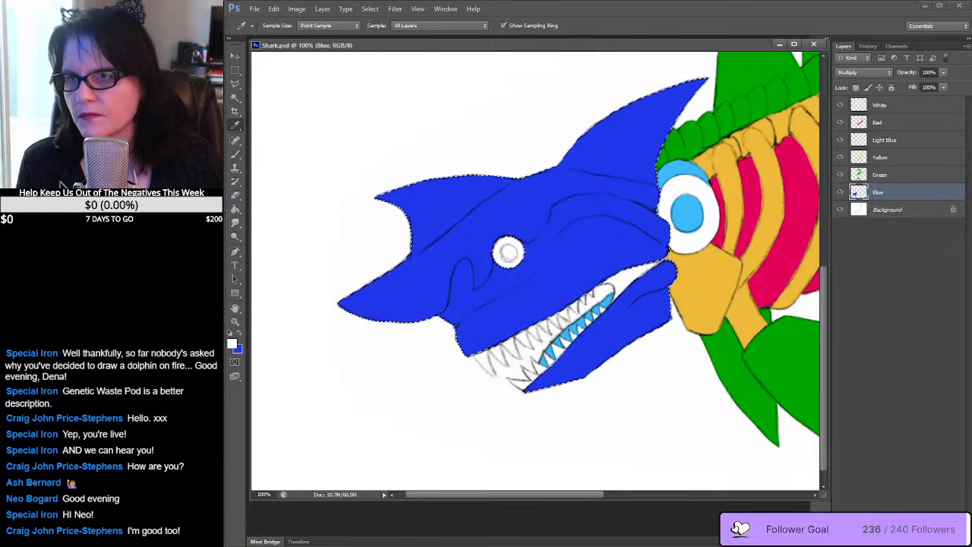
pyautogui.click(687, 213)
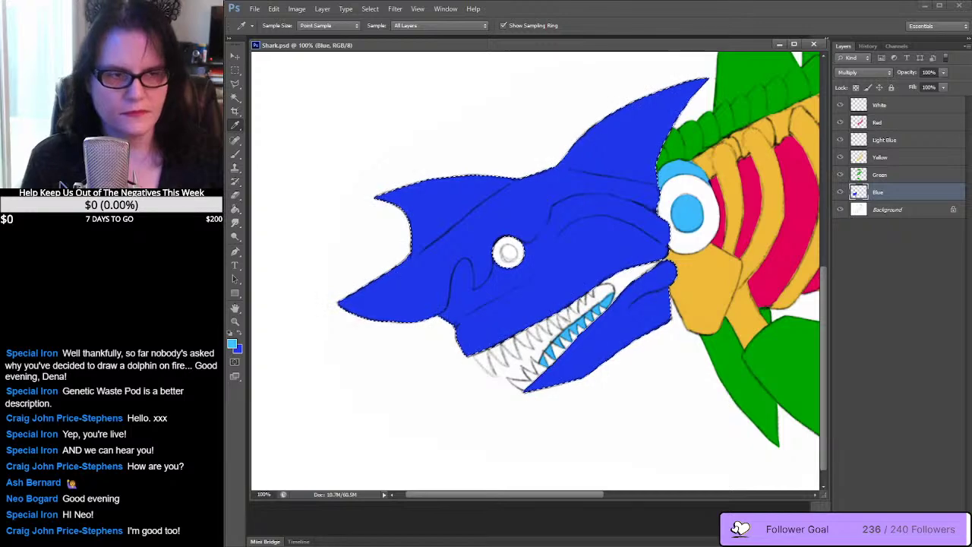
pyautogui.click(233, 345)
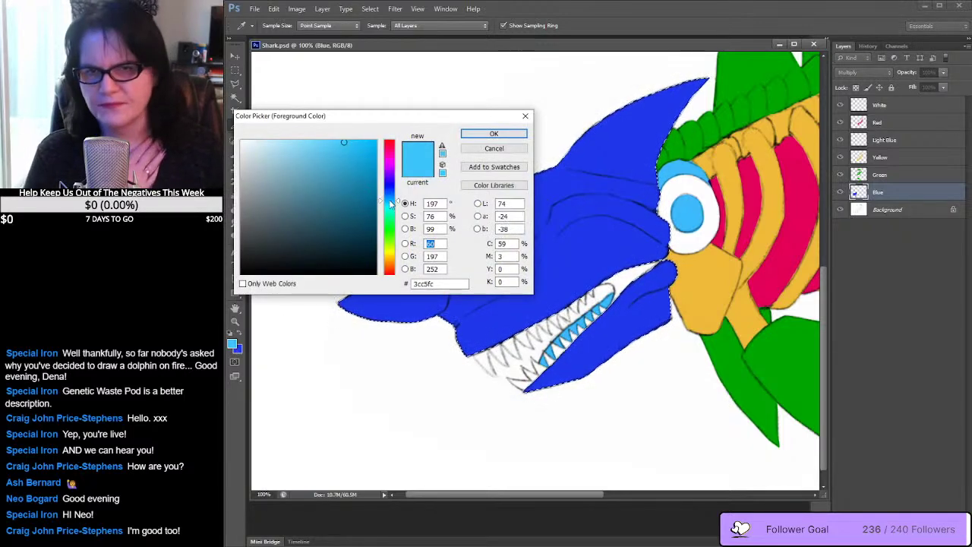
pyautogui.moveTo(390, 203); pyautogui.dragTo(399, 202)
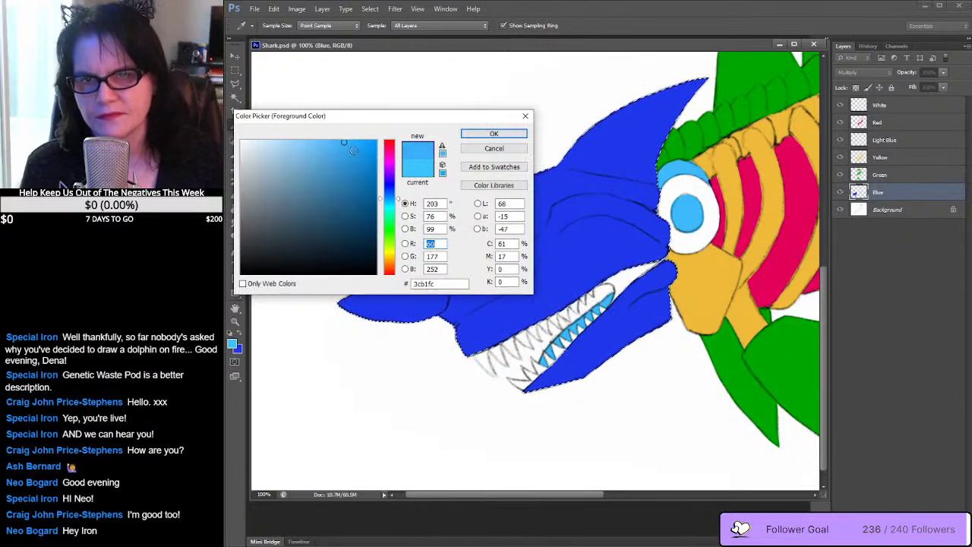
pyautogui.write('0')
pyautogui.moveTo(388, 136); pyautogui.dragTo(383, 168)
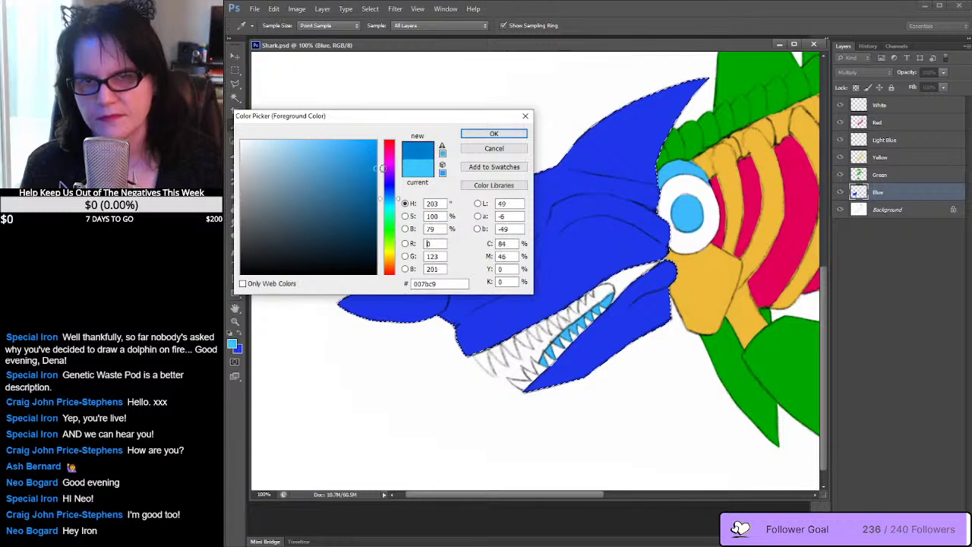
pyautogui.moveTo(383, 167); pyautogui.dragTo(385, 156)
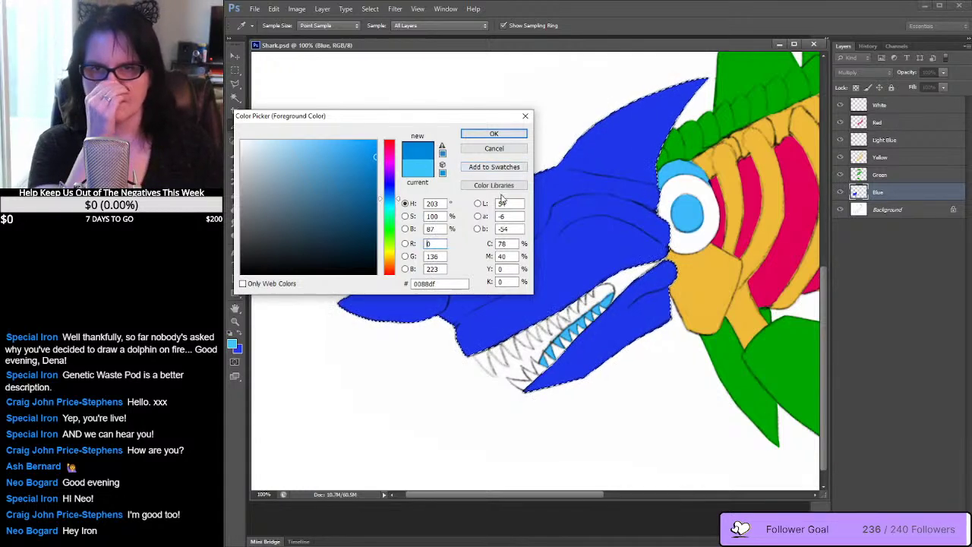
pyautogui.click(614, 149)
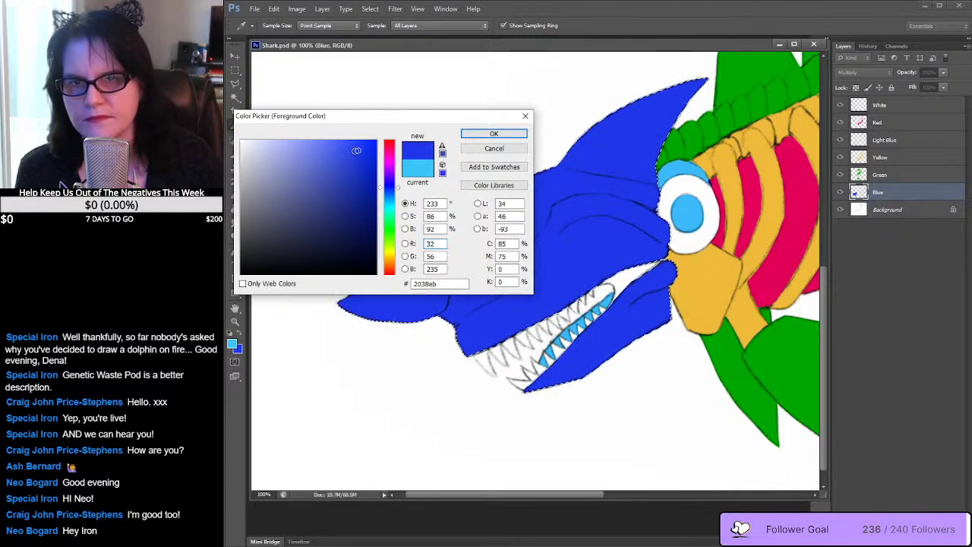
pyautogui.moveTo(357, 149); pyautogui.dragTo(326, 150)
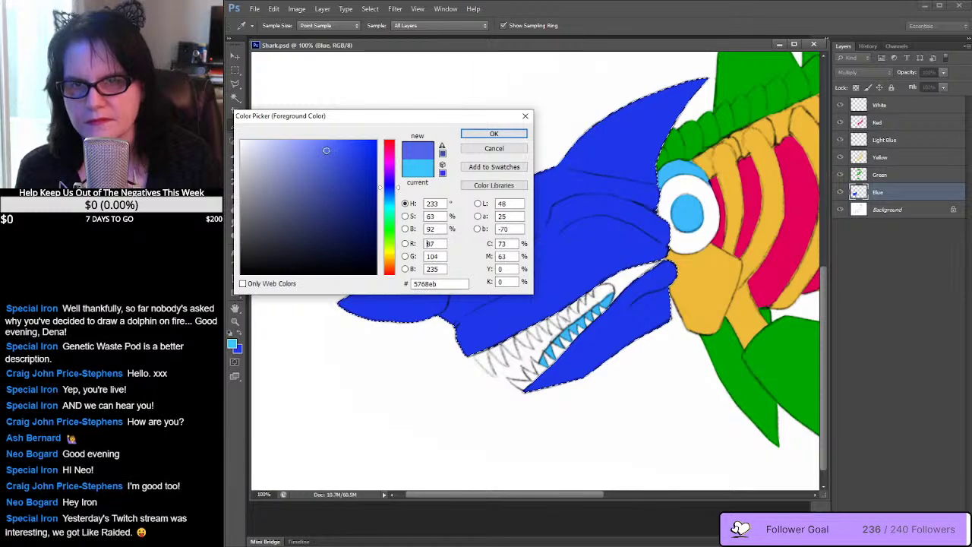
pyautogui.click(493, 133)
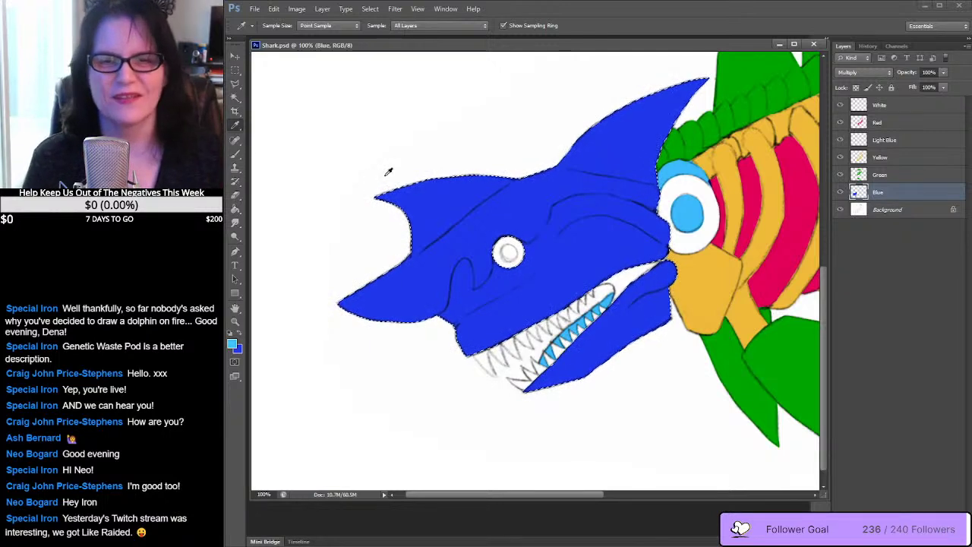
# Set up the Brush tool with a soft round 60 px tip at 0% hardness
pyautogui.click(235, 152)
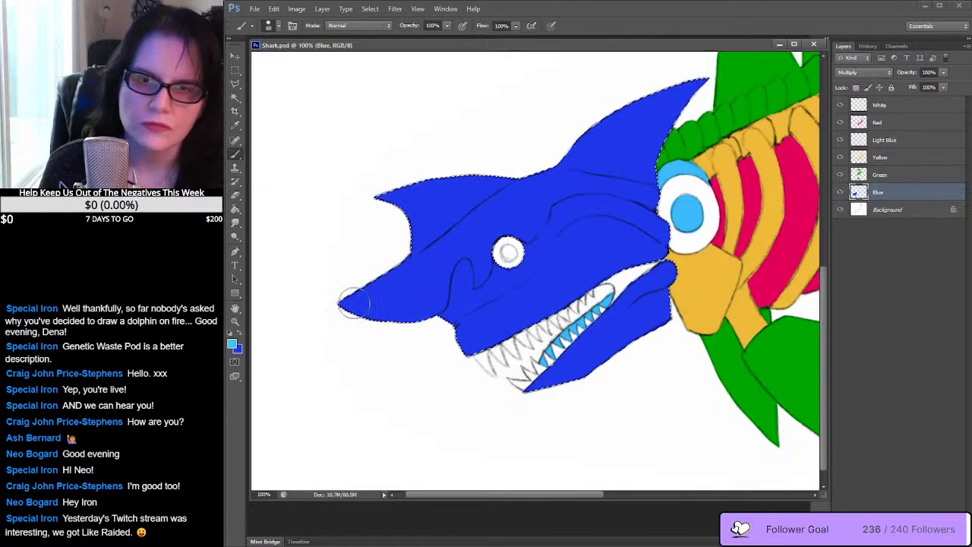
pyautogui.moveTo(361, 298); pyautogui.dragTo(342, 303)
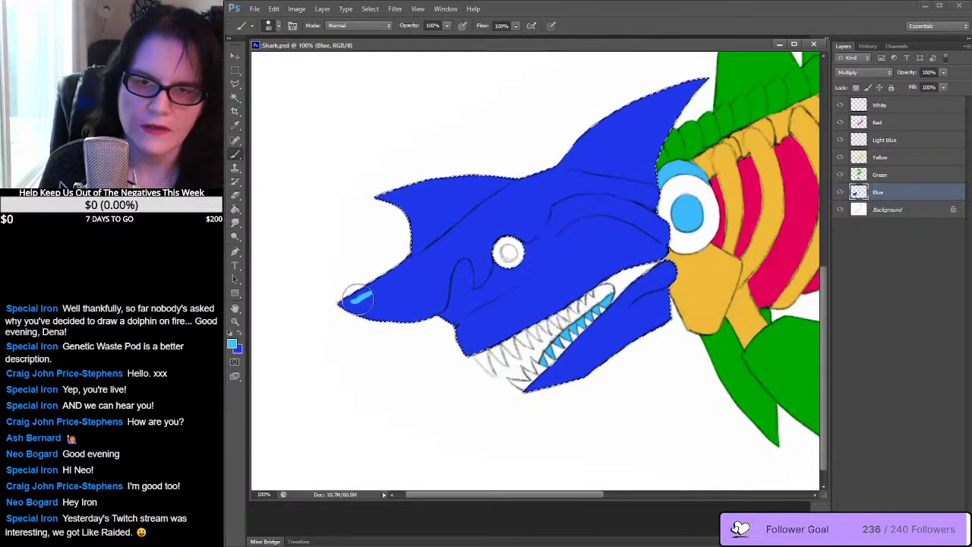
pyautogui.hotkey('ctrl', 'z')
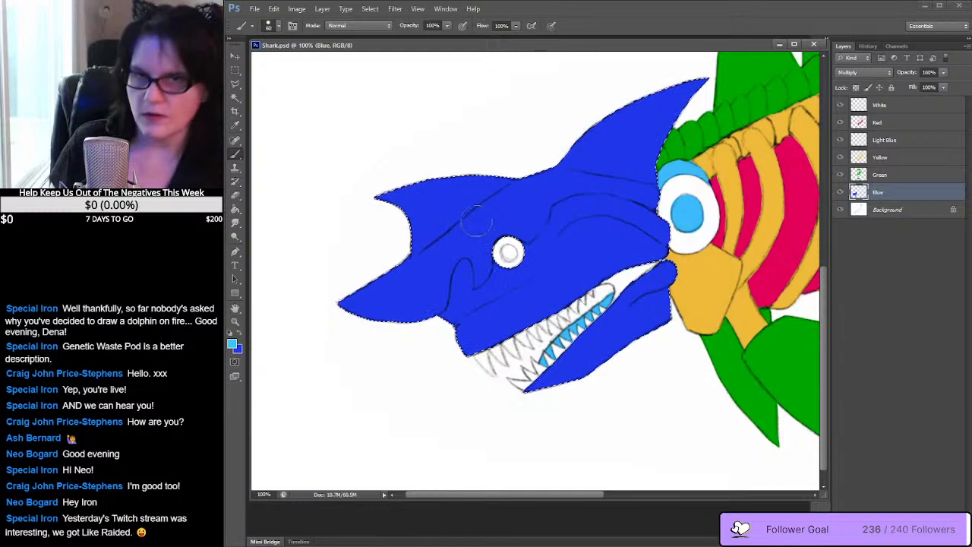
pyautogui.click(278, 25)
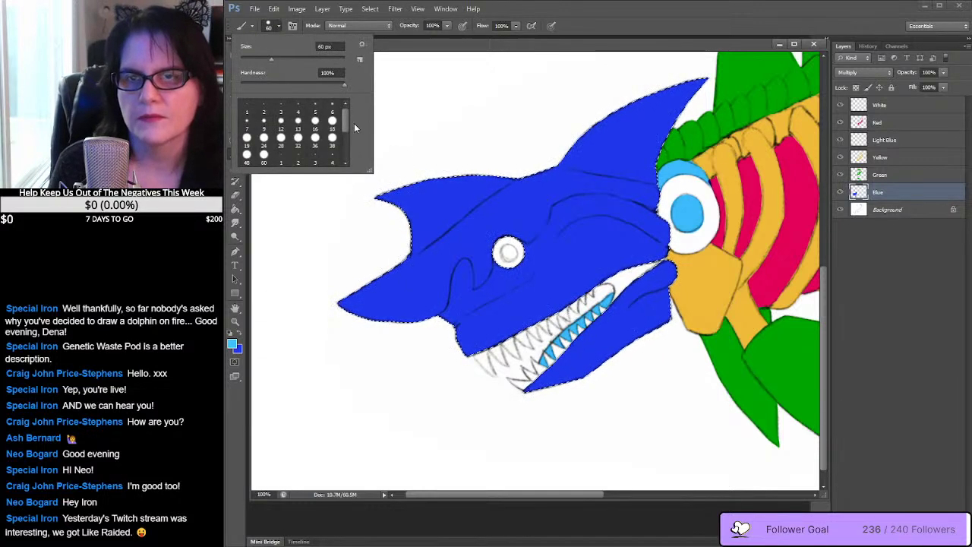
pyautogui.moveTo(345, 118); pyautogui.dragTo(351, 150)
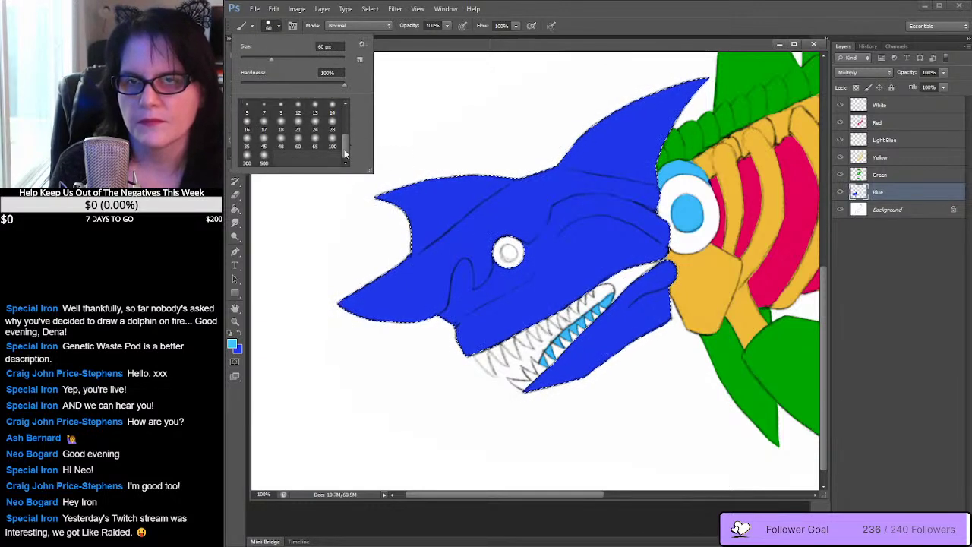
pyautogui.click(332, 145)
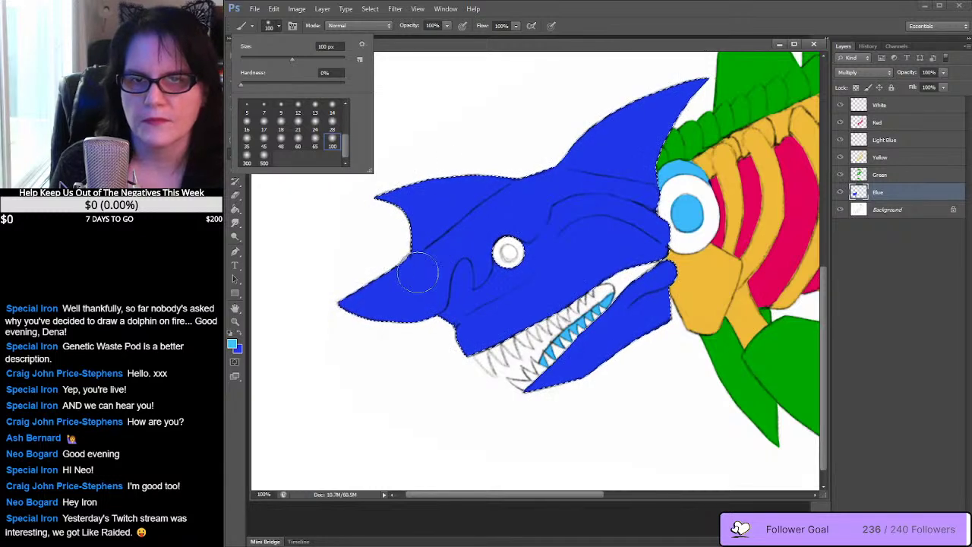
pyautogui.click(297, 145)
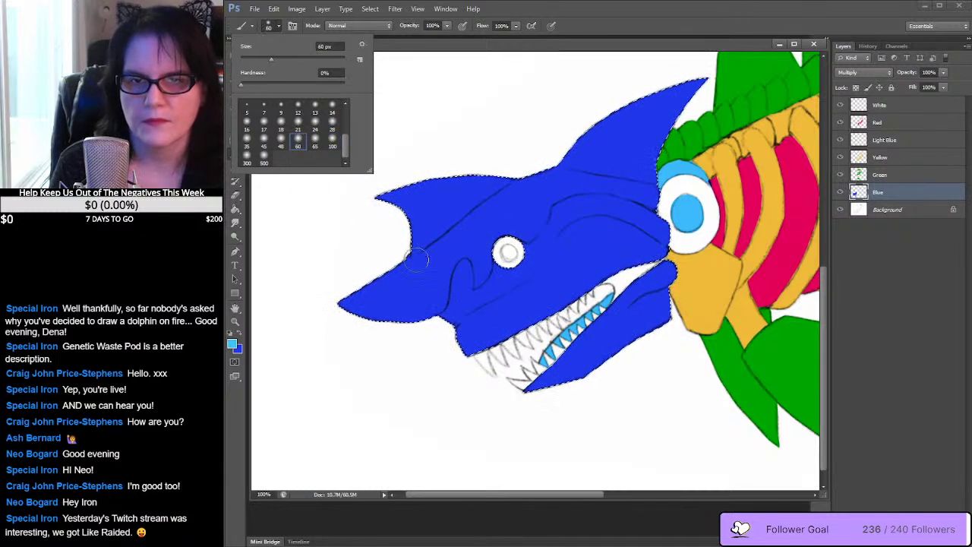
# Paint soft light-blue highlights along the top of the shark's head from the snout back, and on the upper edges of both head fins
pyautogui.moveTo(354, 301)
pyautogui.mouseDown()
pyautogui.moveTo(383, 283)
pyautogui.moveTo(352, 302)
pyautogui.mouseUp()
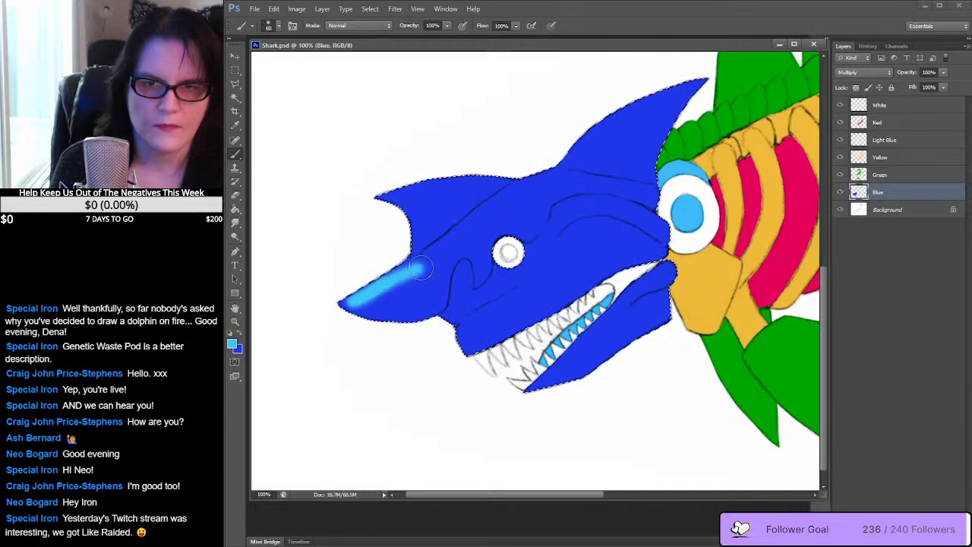
pyautogui.moveTo(471, 233)
pyautogui.mouseDown()
pyautogui.moveTo(417, 280)
pyautogui.moveTo(384, 289)
pyautogui.moveTo(409, 271)
pyautogui.moveTo(385, 285)
pyautogui.moveTo(417, 277)
pyautogui.moveTo(357, 299)
pyautogui.moveTo(486, 218)
pyautogui.moveTo(480, 235)
pyautogui.moveTo(519, 204)
pyautogui.mouseUp()
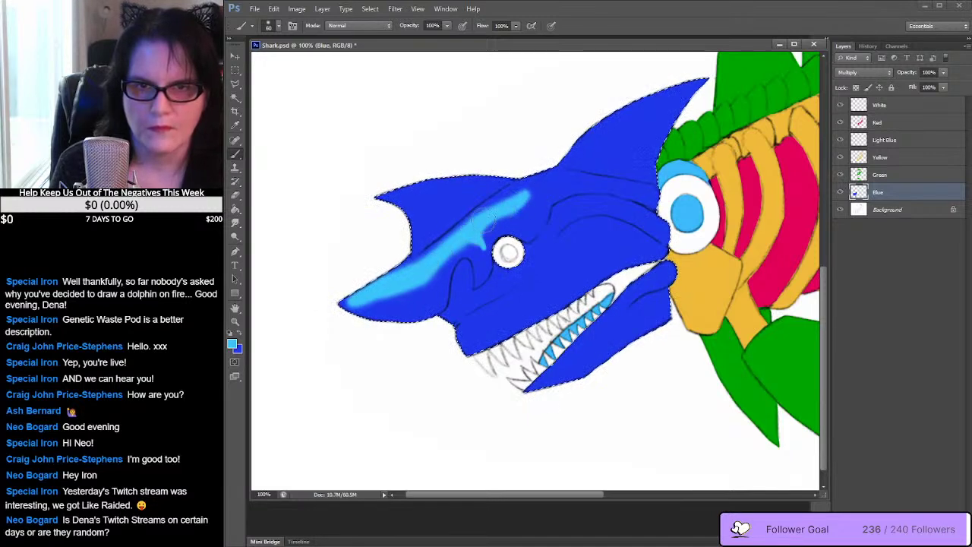
pyautogui.moveTo(484, 220); pyautogui.dragTo(535, 184)
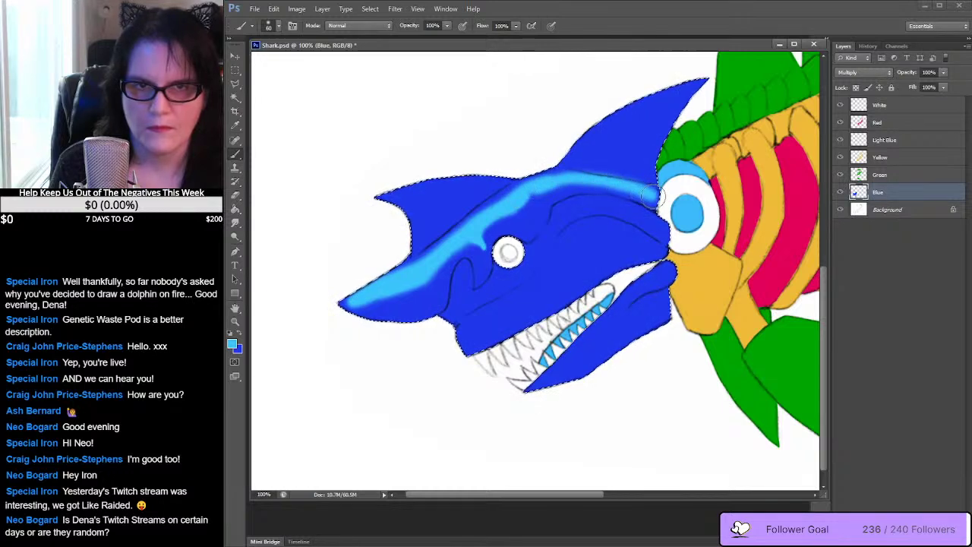
pyautogui.moveTo(577, 179); pyautogui.dragTo(535, 199)
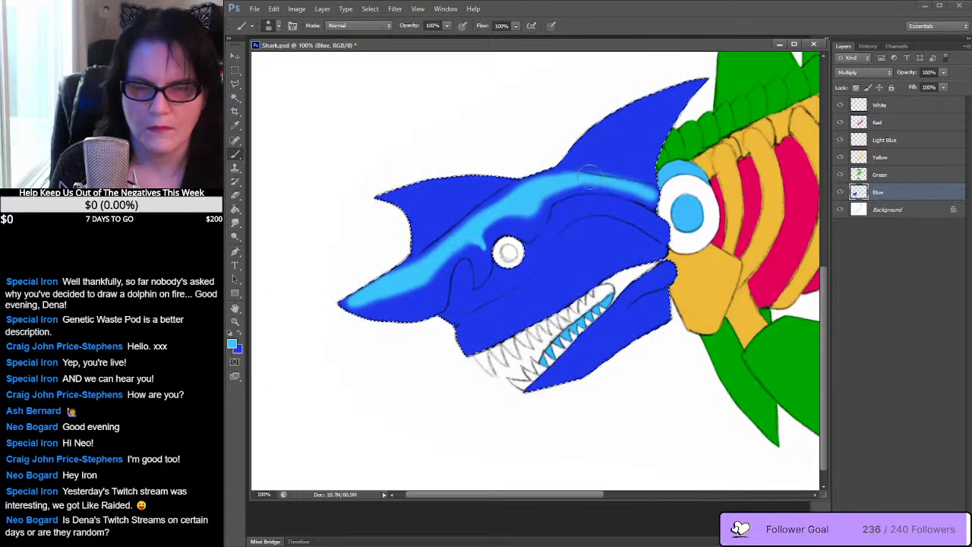
pyautogui.press('x')
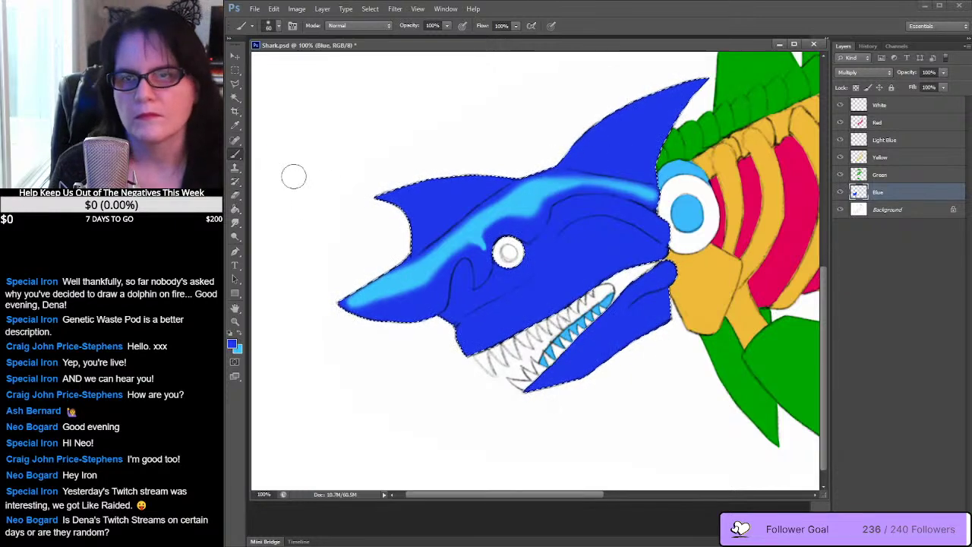
pyautogui.click(240, 337)
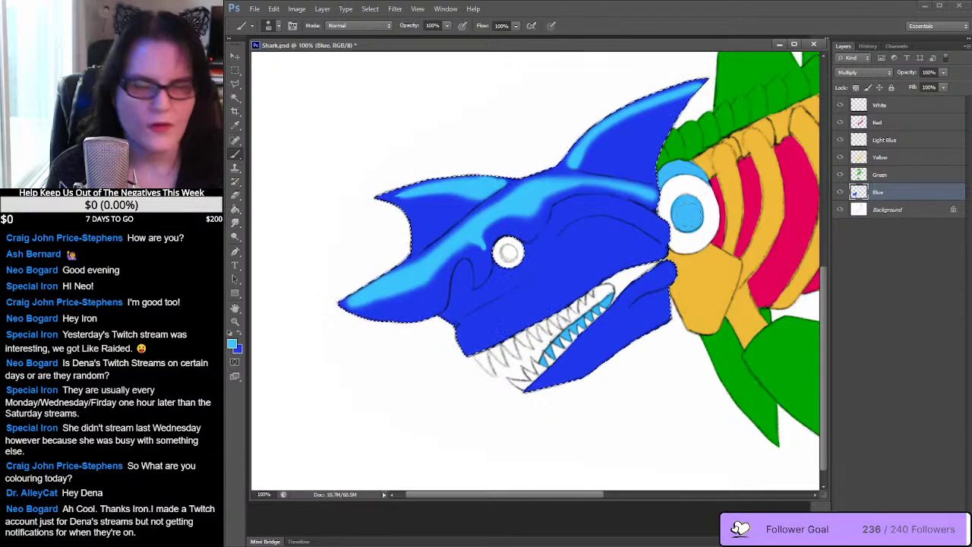
# Bring the pixel sprite reference 69298-6.png back over the empty canvas area above the shark's head
pyautogui.hotkey('ctrl', 'Tab')
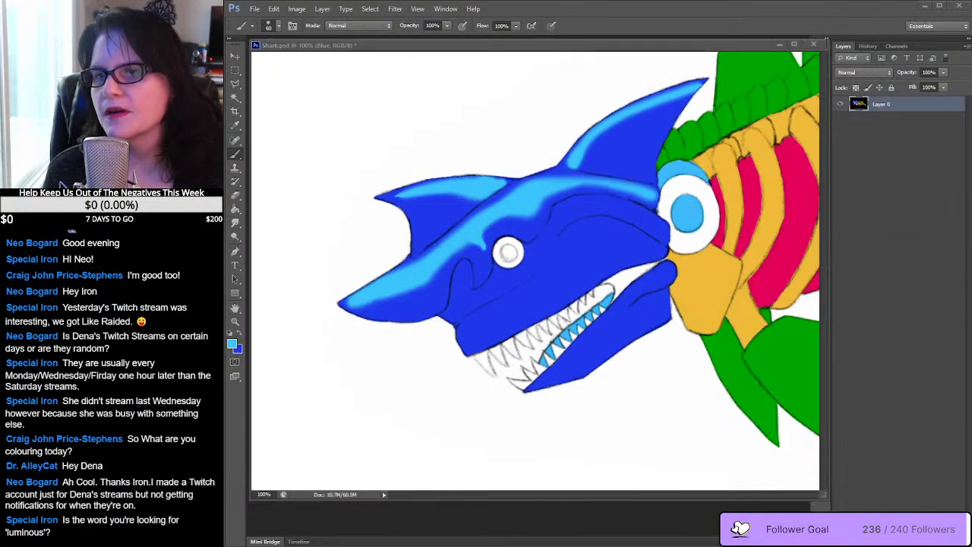
pyautogui.moveTo(372, 46); pyautogui.dragTo(339, 65)
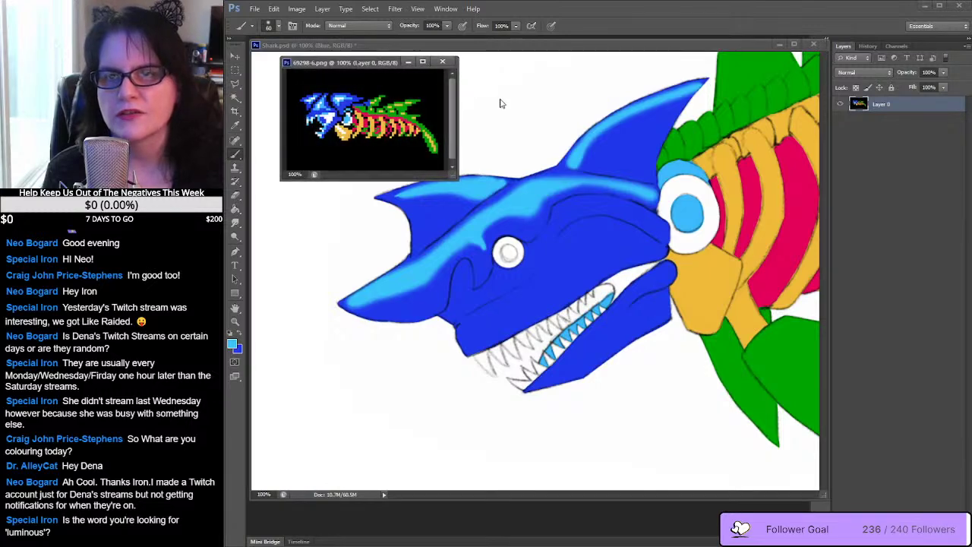
# Check the great-white-shark-skeleton-01.jpg reference over the drawing, and move both it and the sprite reference off the canvas
pyautogui.hotkey('ctrl', 'Tab')
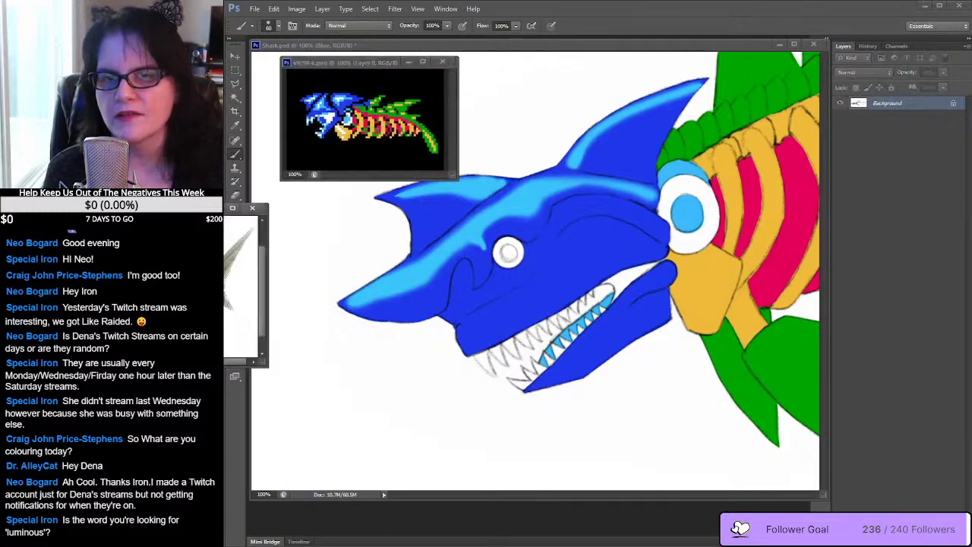
pyautogui.moveTo(648, 233); pyautogui.dragTo(659, 302)
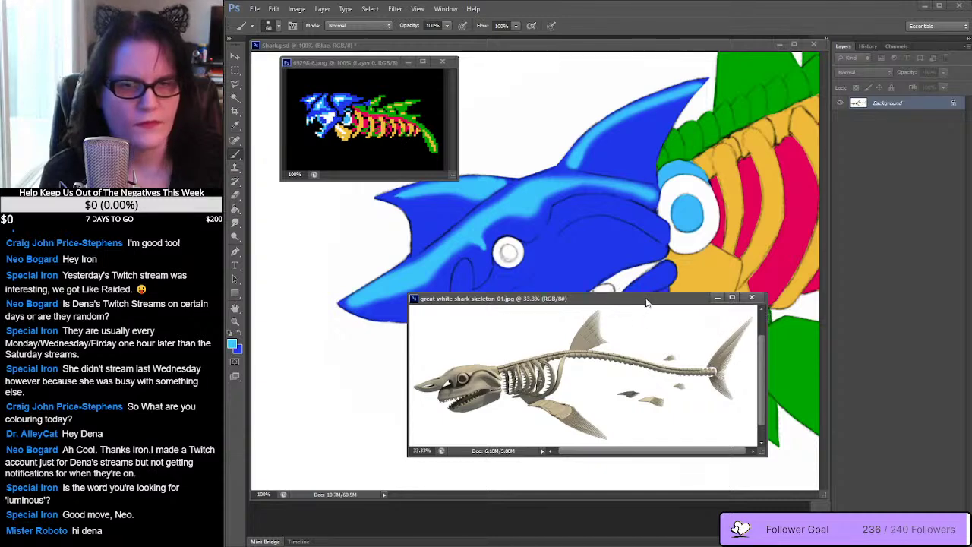
pyautogui.moveTo(646, 302); pyautogui.dragTo(99, 304)
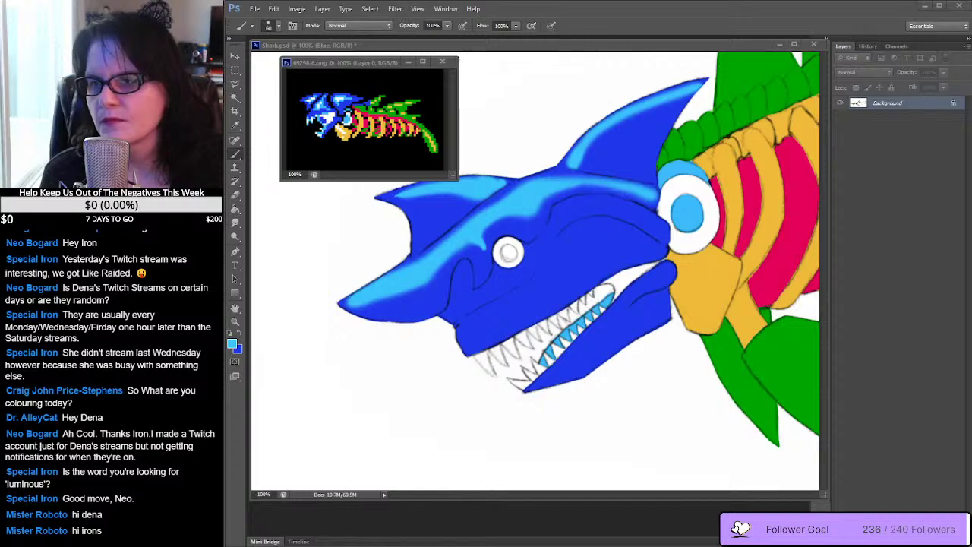
pyautogui.moveTo(376, 61); pyautogui.dragTo(113, 70)
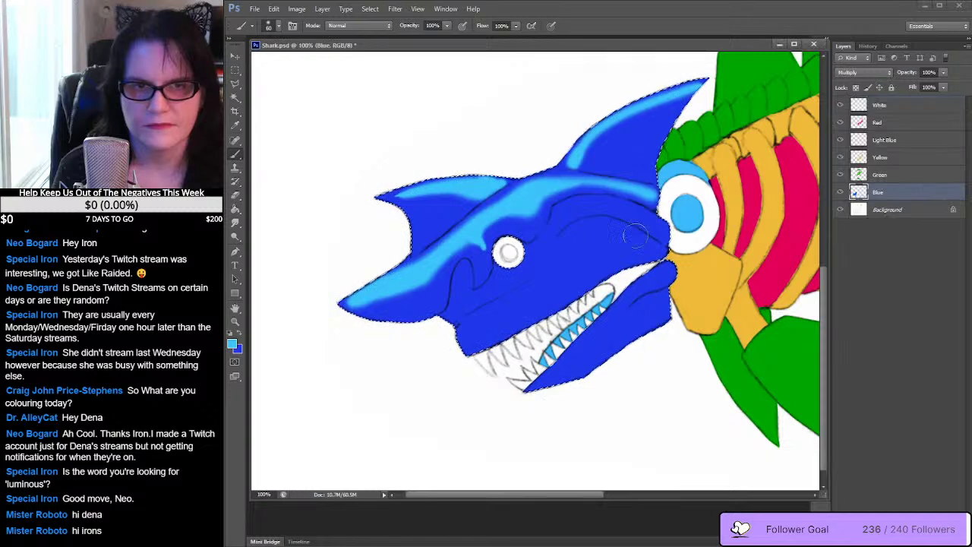
# Paint soft light-blue highlights on the shark's cheek, upper jaw, nostril area, the ridge behind the brow, and the lower jaw
pyautogui.moveTo(634, 241)
pyautogui.mouseDown()
pyautogui.moveTo(595, 234)
pyautogui.moveTo(573, 242)
pyautogui.moveTo(558, 268)
pyautogui.moveTo(589, 249)
pyautogui.moveTo(570, 266)
pyautogui.moveTo(652, 235)
pyautogui.moveTo(657, 250)
pyautogui.moveTo(642, 243)
pyautogui.moveTo(653, 258)
pyautogui.mouseUp()
pyautogui.moveTo(467, 336); pyautogui.dragTo(496, 307)
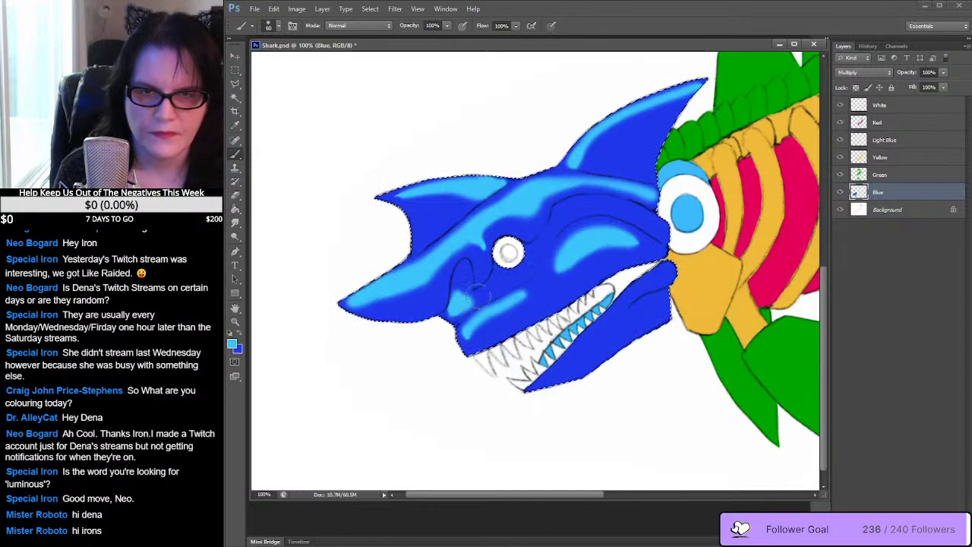
pyautogui.moveTo(640, 203); pyautogui.dragTo(653, 221)
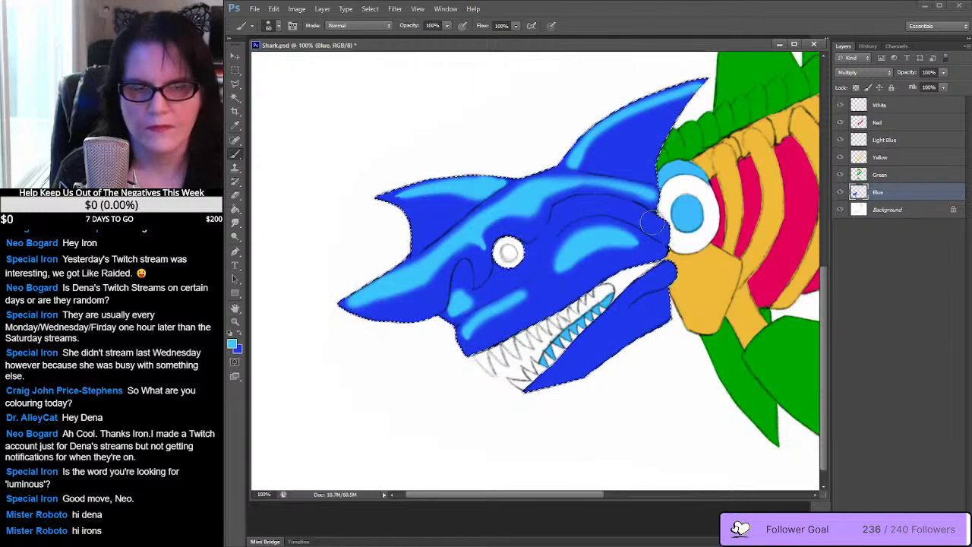
pyautogui.click(656, 228)
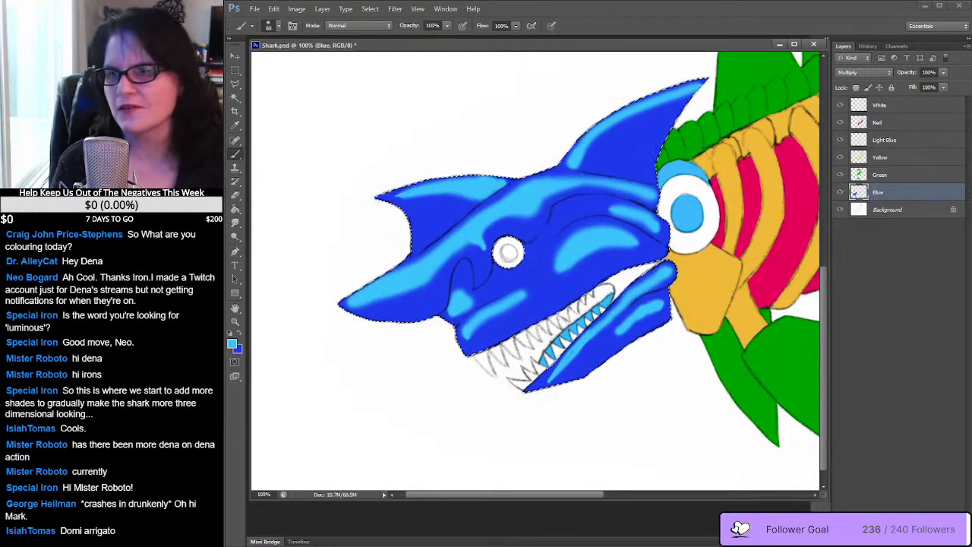
# Set the foreground colour to a darker shade of the head's blue, #1225b4, and save Shark.psd
pyautogui.click(236, 126)
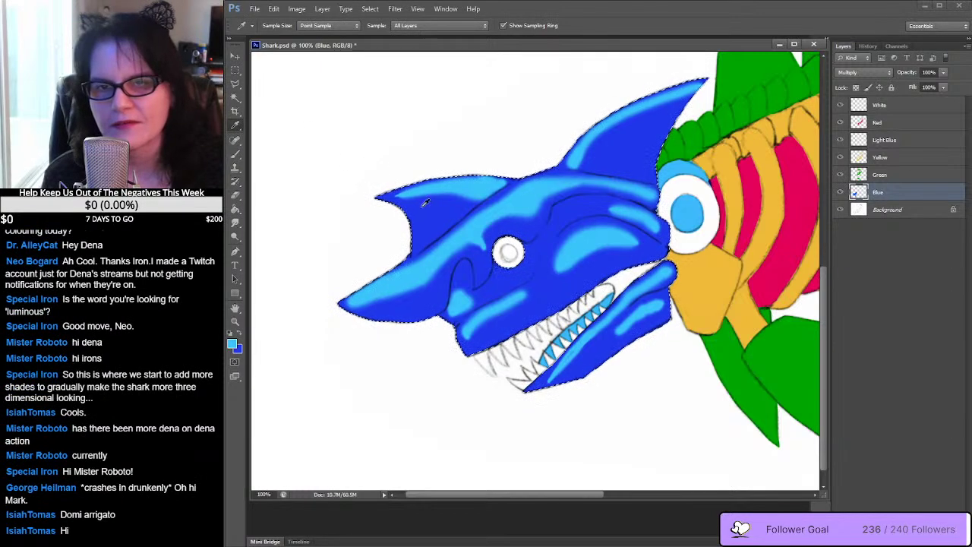
pyautogui.press('x')
pyautogui.click(231, 343)
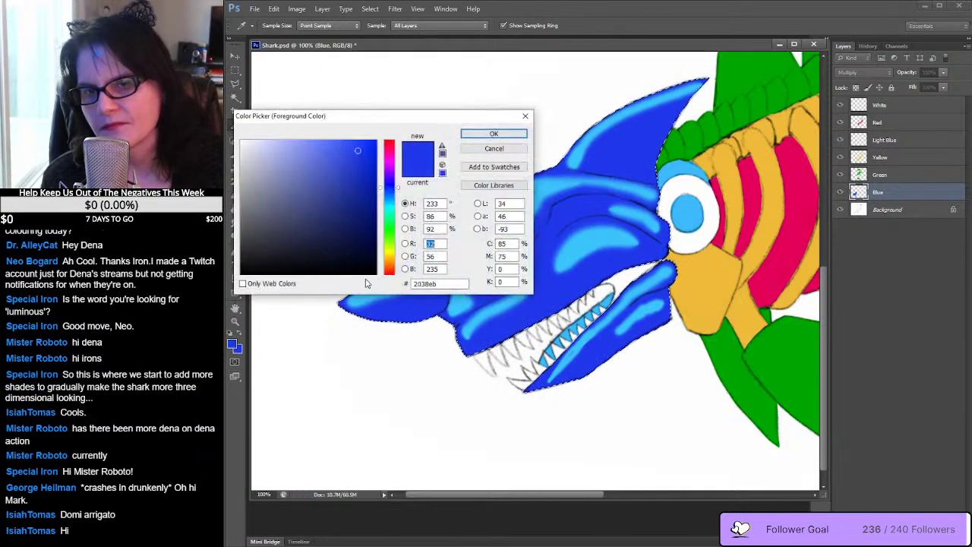
pyautogui.click(361, 178)
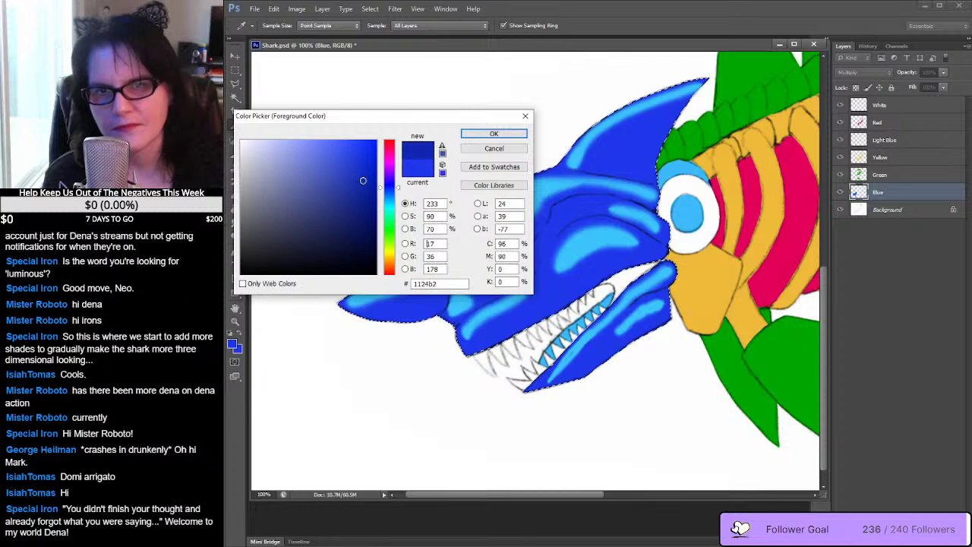
pyautogui.click(629, 137)
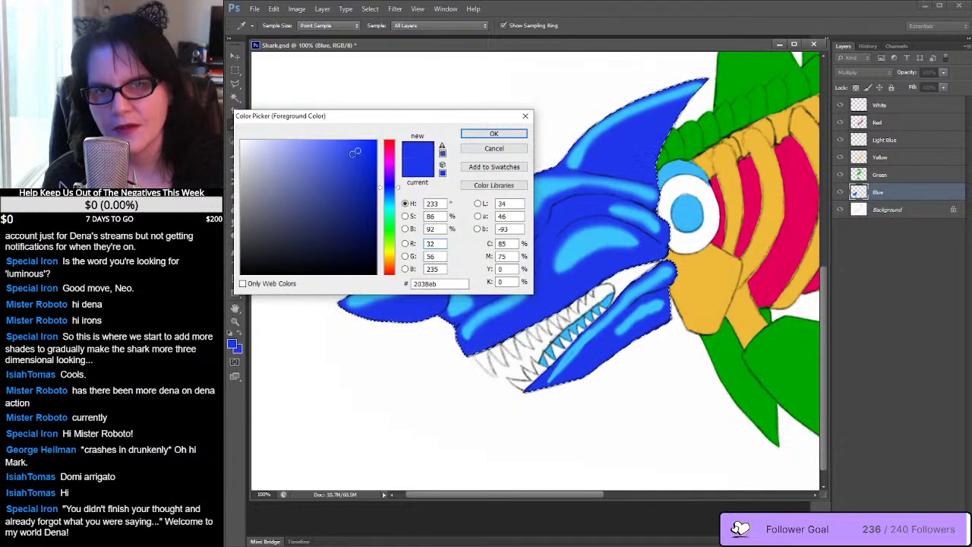
pyautogui.click(357, 163)
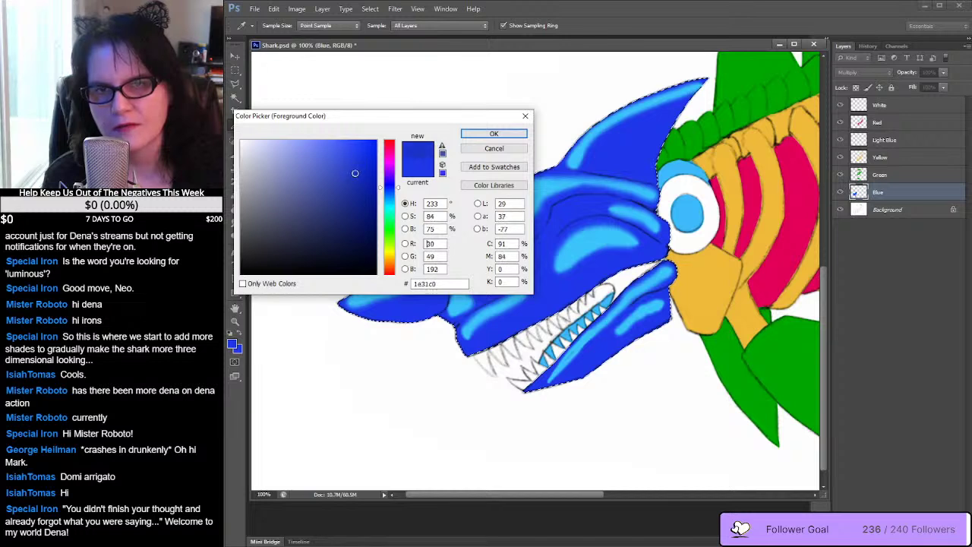
pyautogui.moveTo(354, 177); pyautogui.dragTo(363, 179)
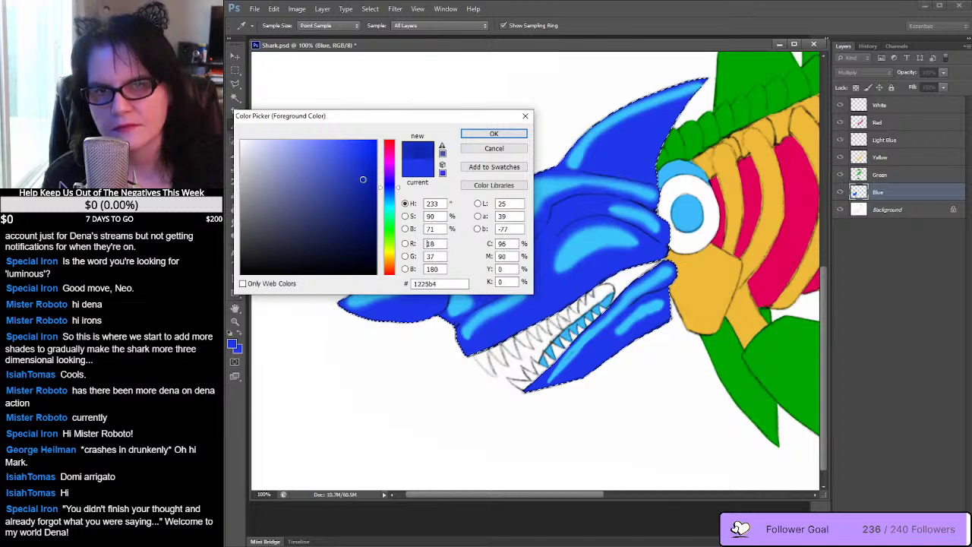
pyautogui.click(510, 135)
pyautogui.hotkey('ctrl', 's')
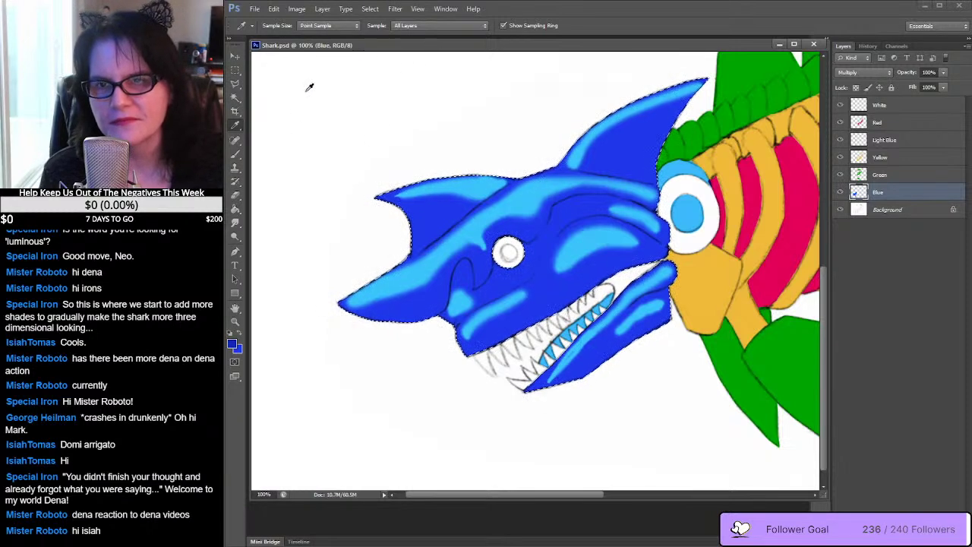
# Try blending the snout's highlight into the blue with the Smudge tool at 100 px
pyautogui.click(236, 153)
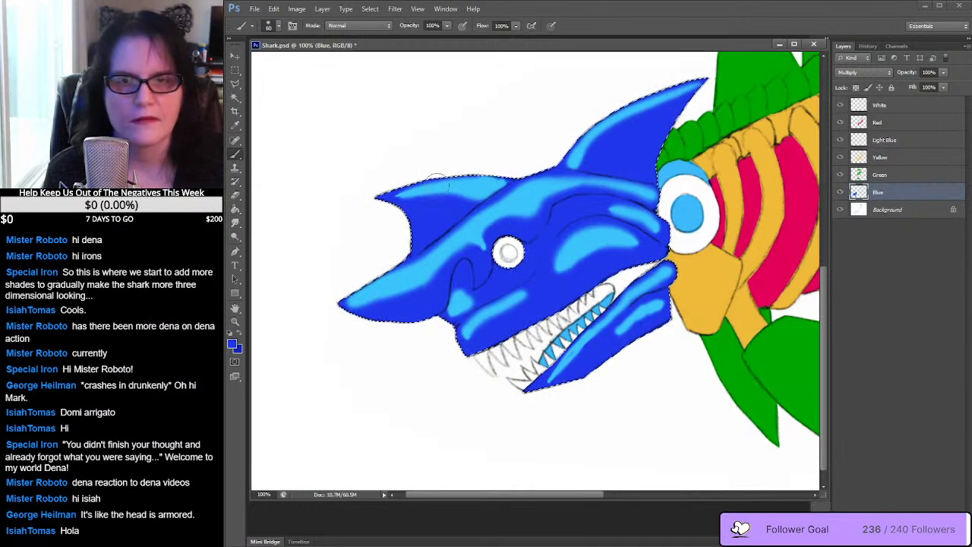
pyautogui.click(235, 222)
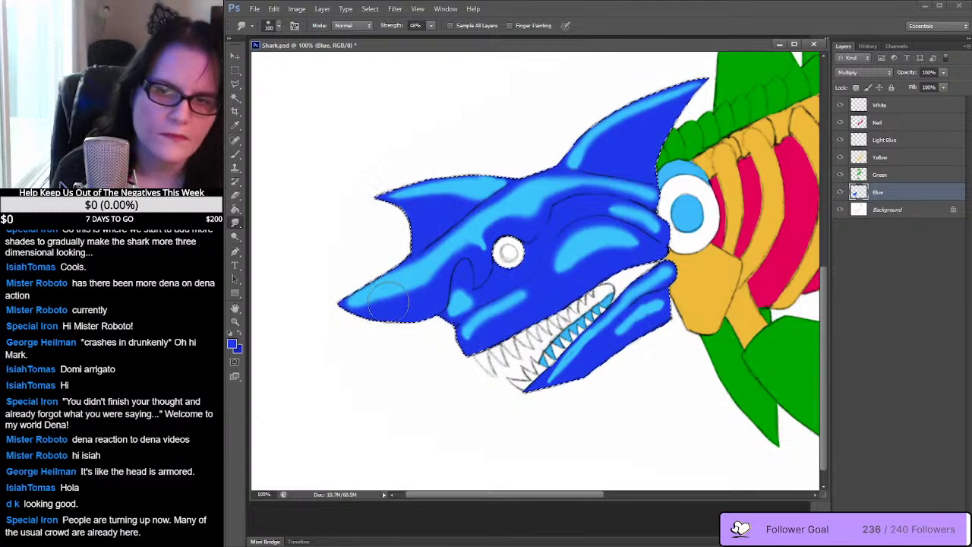
pyautogui.moveTo(387, 302); pyautogui.dragTo(358, 306)
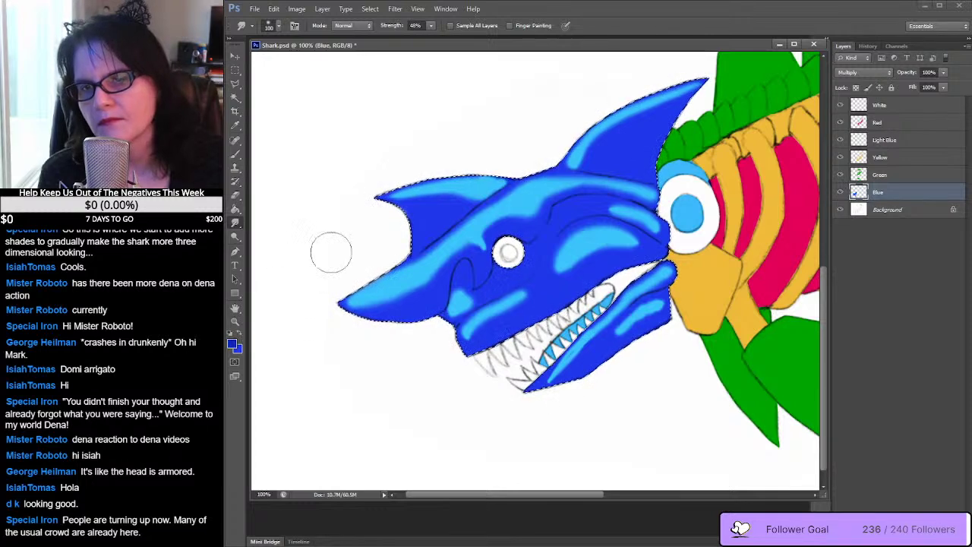
# Brush dark-blue shadows along the lower edges of the fins, snout and upper jaw, and cover the highlight behind the brow with the base blue
pyautogui.click(235, 154)
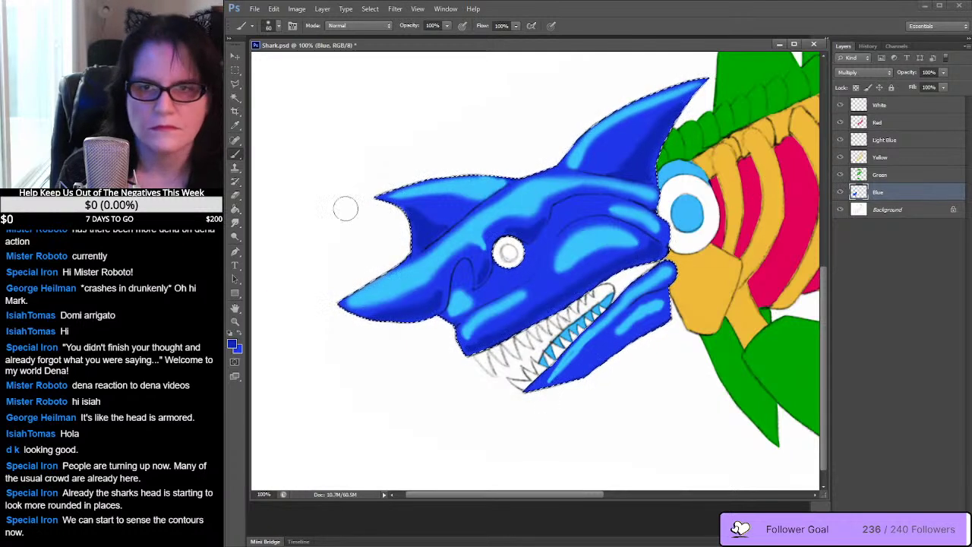
pyautogui.click(241, 337)
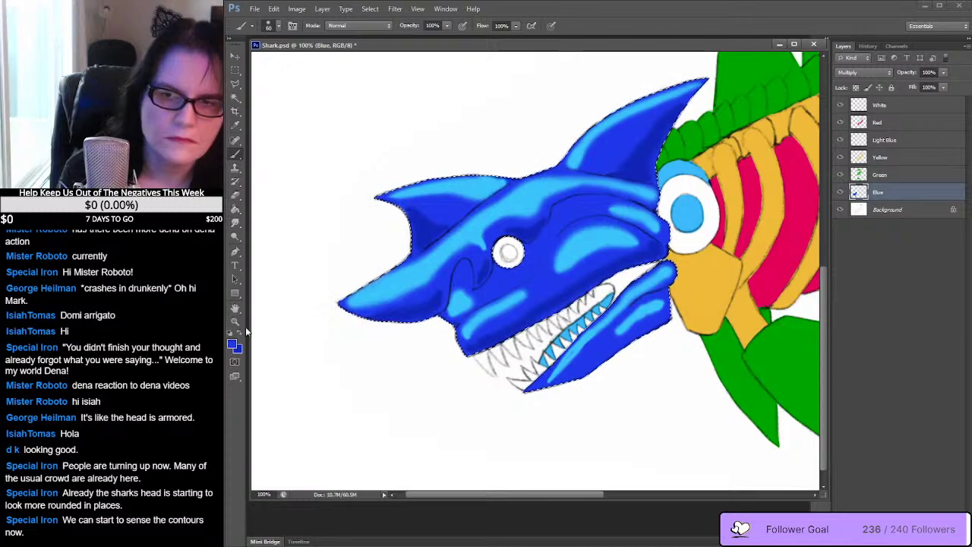
pyautogui.moveTo(566, 243); pyautogui.dragTo(664, 230)
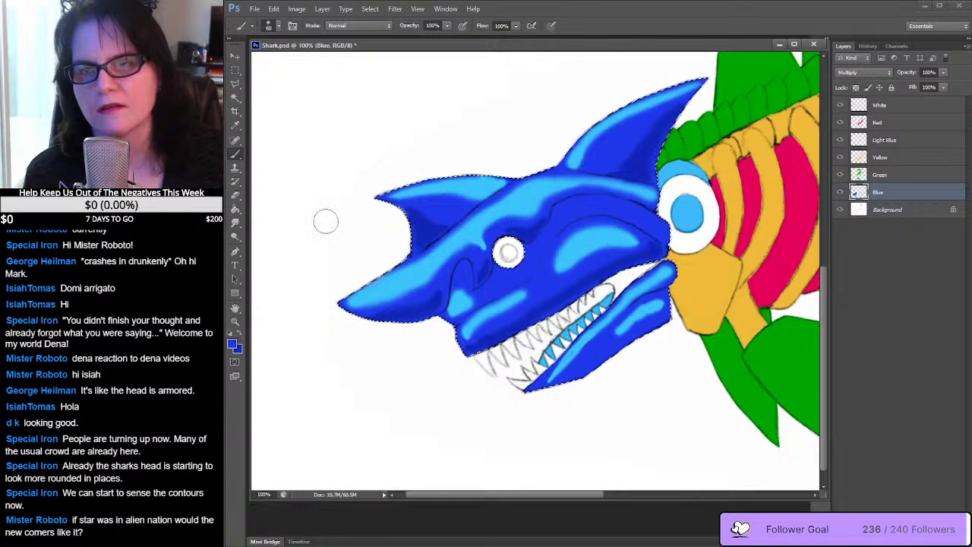
# Sample the light blue of the head's top highlight and paint a short, thin highlight on the ridge above the cheek
pyautogui.click(234, 125)
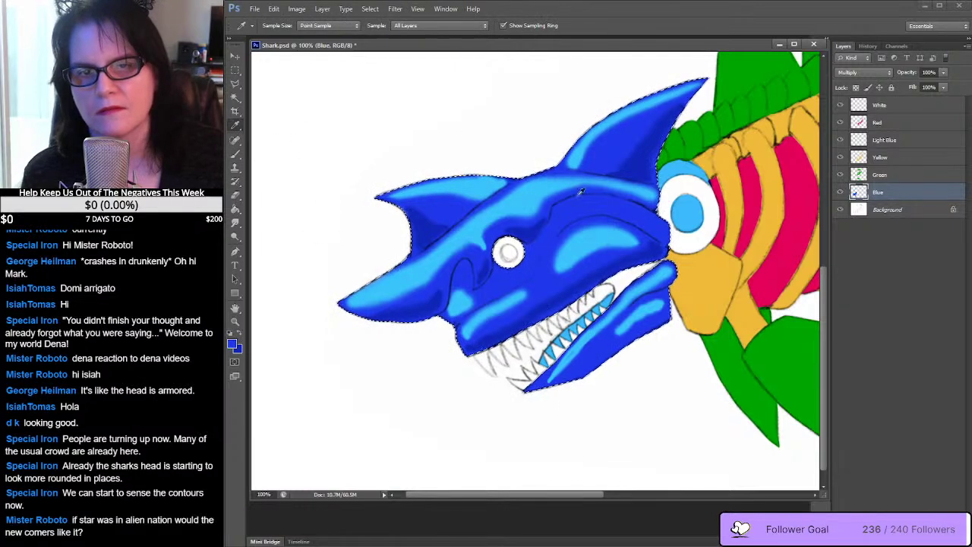
pyautogui.click(517, 191)
pyautogui.click(234, 154)
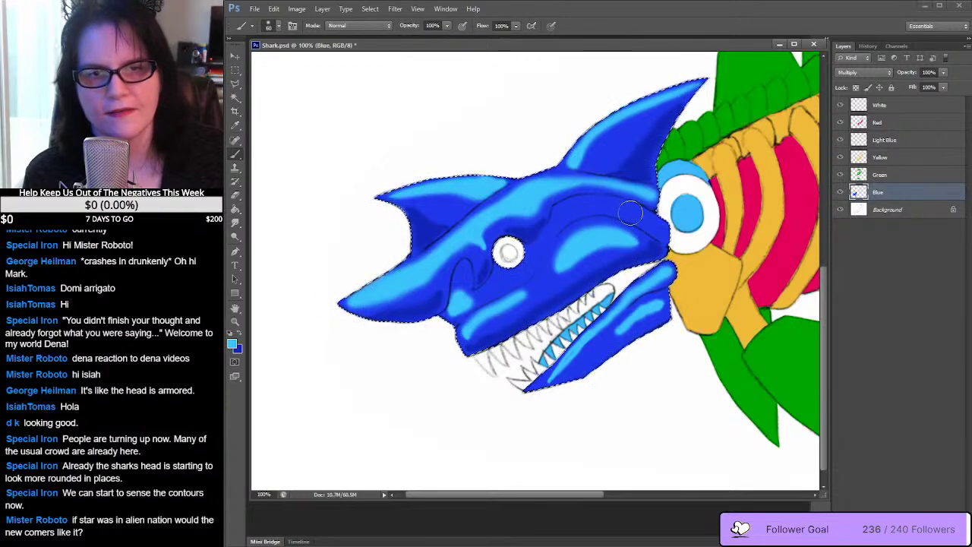
pyautogui.moveTo(625, 208); pyautogui.dragTo(571, 209)
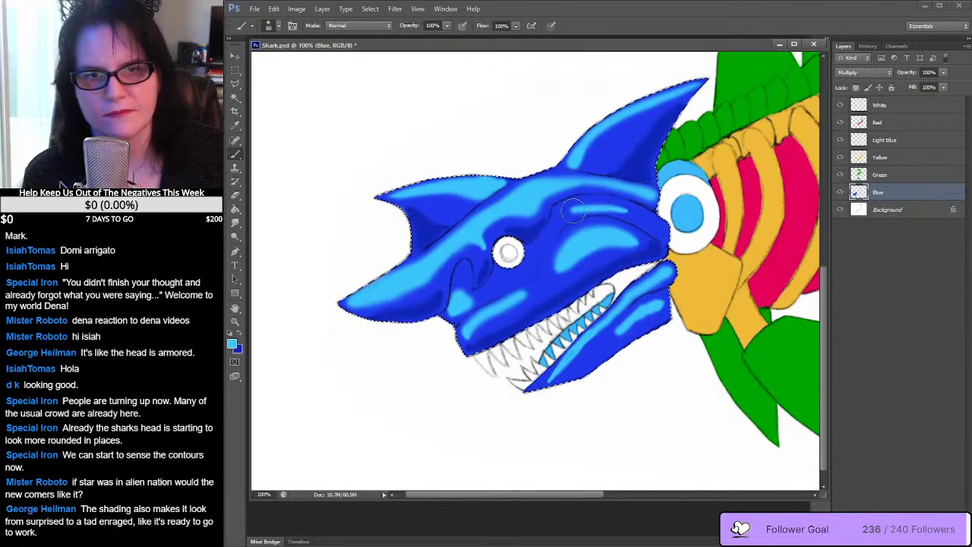
pyautogui.hotkey('ctrl', 'z')
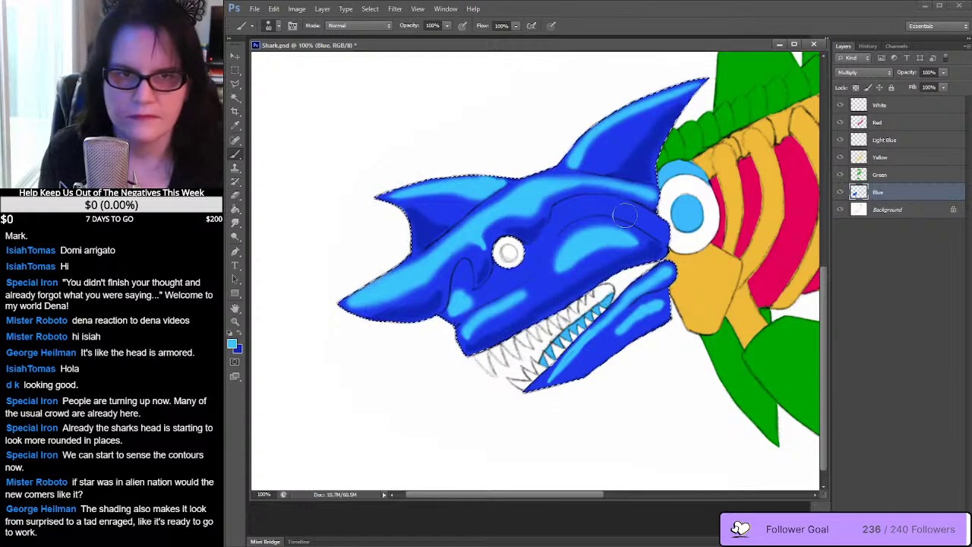
pyautogui.moveTo(621, 210); pyautogui.dragTo(583, 207)
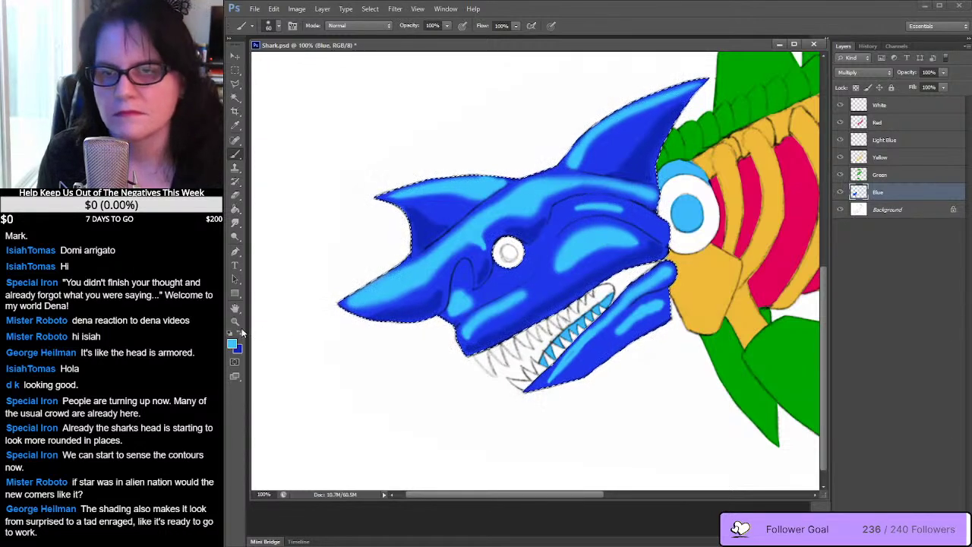
# Brush dark-blue shadows around the ridge above the cheek, the nostril fold, the eye and the lower jaw, sampling the rear fin's blue
pyautogui.press('x')
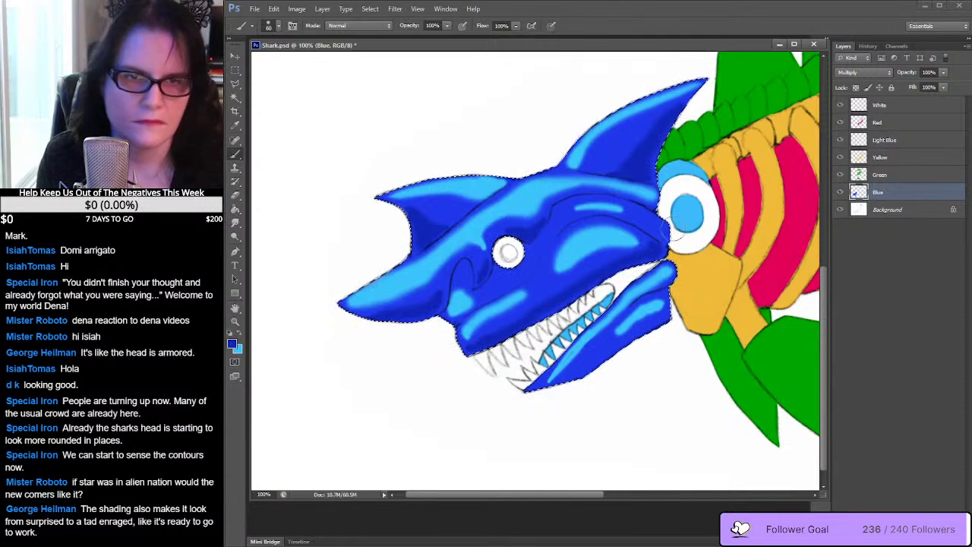
pyautogui.moveTo(558, 222); pyautogui.dragTo(653, 228)
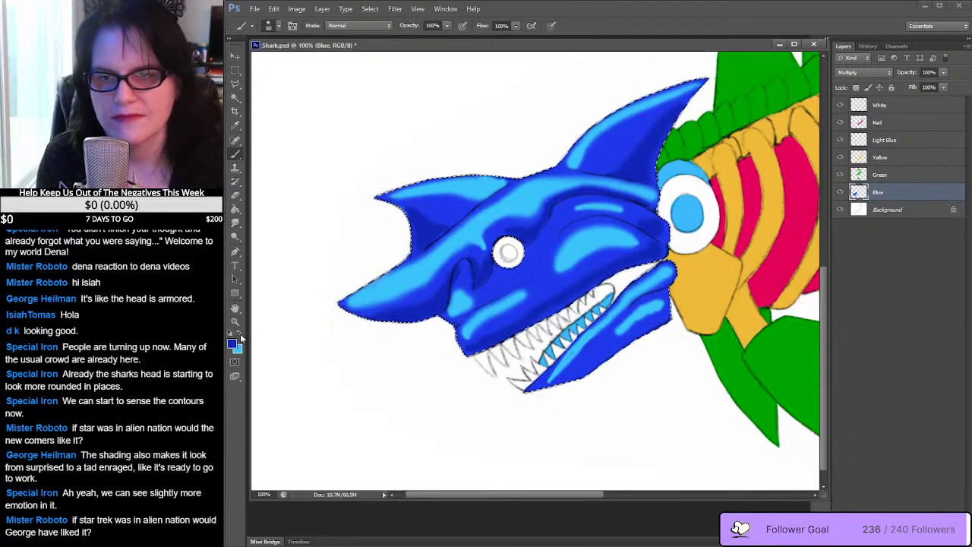
pyautogui.press('x')
pyautogui.click(234, 125)
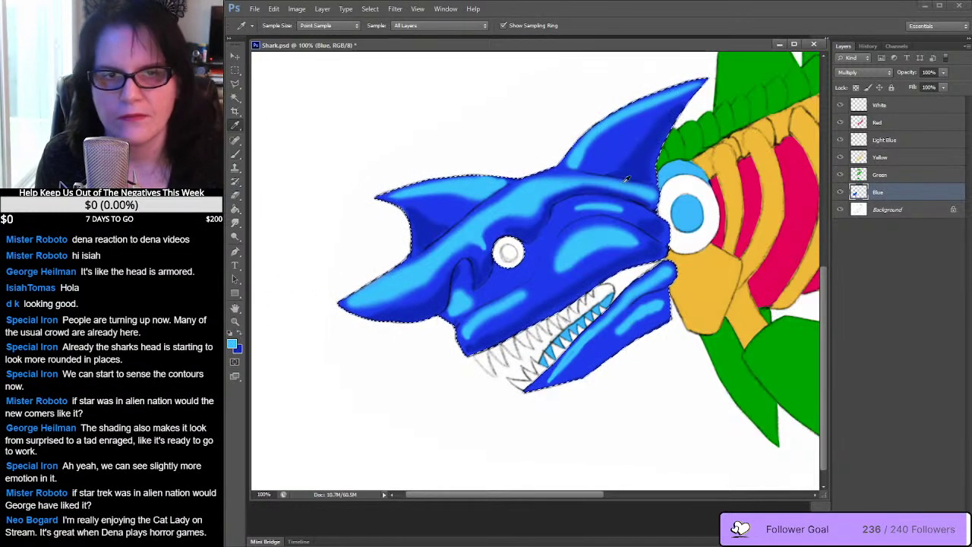
pyautogui.click(628, 144)
pyautogui.press('b')
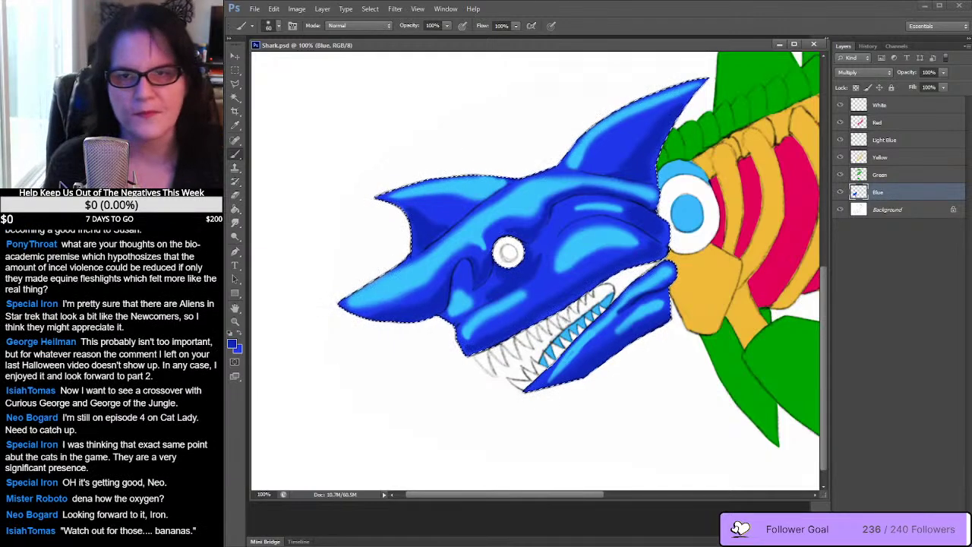
# Set up the Smudge tool with a soft round 48 px tip
pyautogui.moveTo(235, 221); pyautogui.dragTo(280, 241)
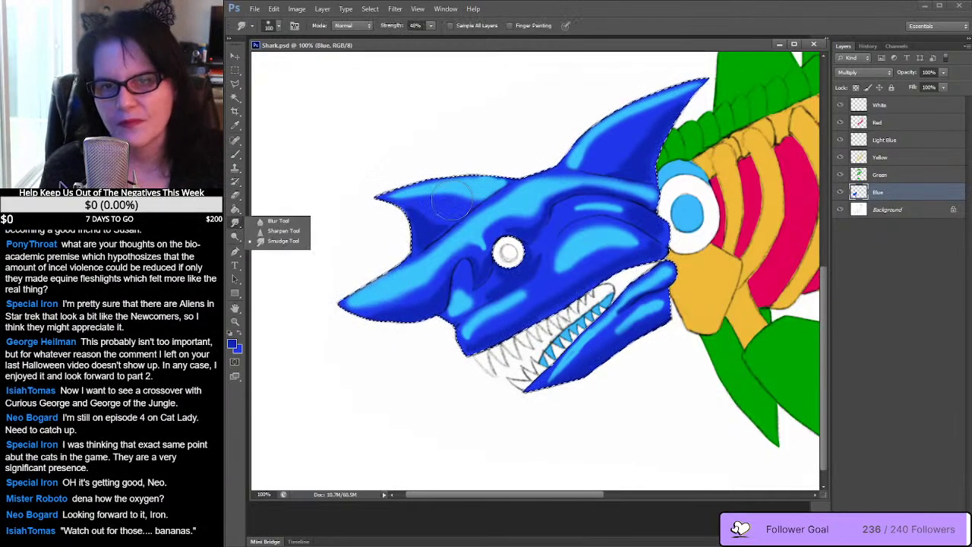
pyautogui.click(278, 26)
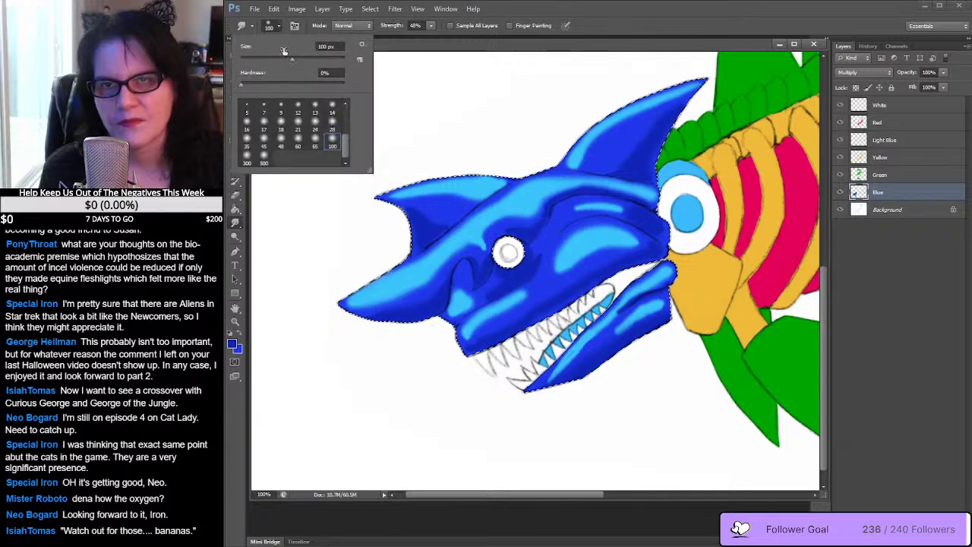
pyautogui.click(281, 138)
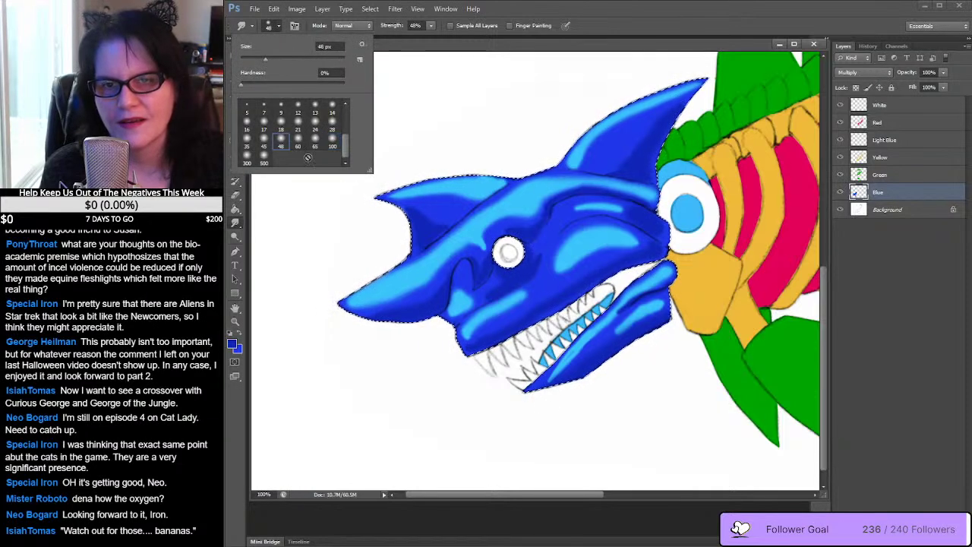
pyautogui.click(414, 213)
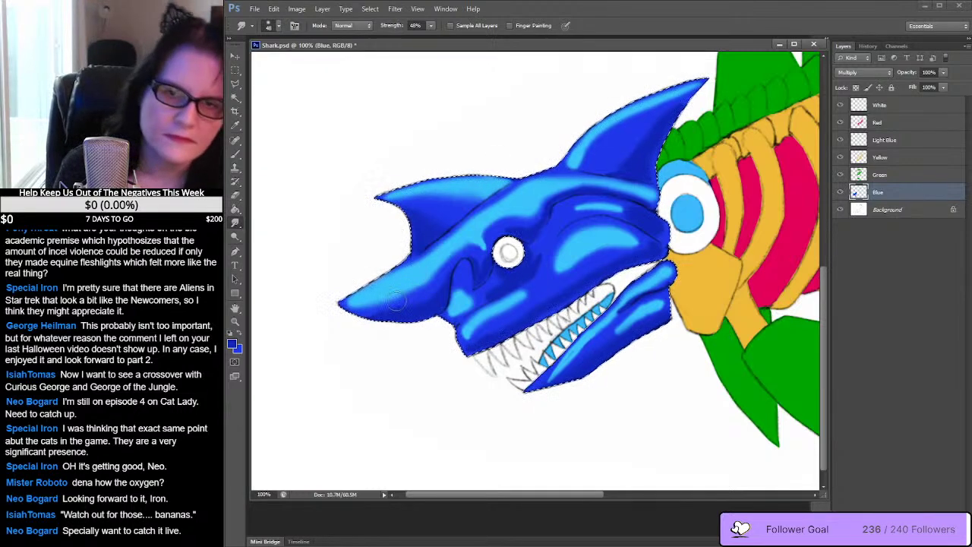
# Smudge the highlights and shadows together along the snout, top of the head, rear fin, brow ridge and cheek
pyautogui.moveTo(383, 303)
pyautogui.mouseDown()
pyautogui.moveTo(343, 305)
pyautogui.moveTo(408, 297)
pyautogui.moveTo(477, 249)
pyautogui.mouseUp()
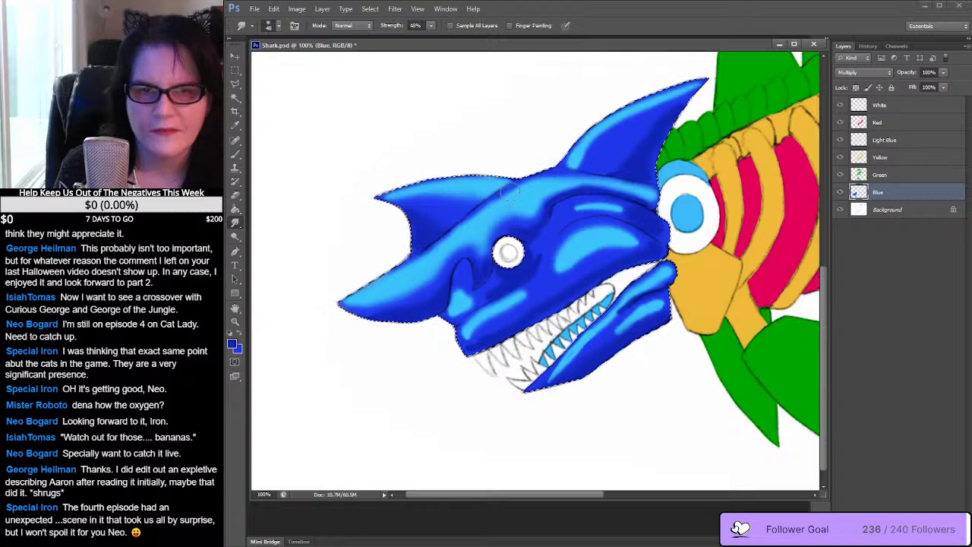
pyautogui.moveTo(521, 187)
pyautogui.mouseDown()
pyautogui.moveTo(572, 173)
pyautogui.moveTo(595, 182)
pyautogui.moveTo(575, 179)
pyautogui.moveTo(627, 175)
pyautogui.moveTo(589, 148)
pyautogui.moveTo(578, 162)
pyautogui.moveTo(590, 164)
pyautogui.moveTo(578, 157)
pyautogui.moveTo(689, 91)
pyautogui.mouseUp()
pyautogui.moveTo(651, 152)
pyautogui.mouseDown()
pyautogui.moveTo(602, 167)
pyautogui.moveTo(620, 166)
pyautogui.moveTo(612, 163)
pyautogui.moveTo(671, 108)
pyautogui.moveTo(610, 172)
pyautogui.moveTo(626, 184)
pyautogui.moveTo(649, 166)
pyautogui.moveTo(665, 197)
pyautogui.moveTo(661, 189)
pyautogui.moveTo(631, 225)
pyautogui.moveTo(614, 206)
pyautogui.mouseUp()
pyautogui.moveTo(607, 207)
pyautogui.mouseDown()
pyautogui.moveTo(565, 213)
pyautogui.moveTo(612, 204)
pyautogui.moveTo(560, 213)
pyautogui.moveTo(685, 207)
pyautogui.moveTo(676, 236)
pyautogui.moveTo(651, 226)
pyautogui.moveTo(658, 234)
pyautogui.moveTo(666, 224)
pyautogui.moveTo(630, 231)
pyautogui.moveTo(633, 222)
pyautogui.moveTo(623, 221)
pyautogui.moveTo(662, 249)
pyautogui.moveTo(649, 243)
pyautogui.moveTo(638, 259)
pyautogui.moveTo(604, 262)
pyautogui.moveTo(459, 349)
pyautogui.moveTo(564, 301)
pyautogui.moveTo(554, 304)
pyautogui.moveTo(575, 274)
pyautogui.moveTo(560, 279)
pyautogui.moveTo(566, 265)
pyautogui.moveTo(639, 236)
pyautogui.moveTo(583, 230)
pyautogui.moveTo(554, 253)
pyautogui.moveTo(585, 223)
pyautogui.moveTo(611, 220)
pyautogui.moveTo(642, 237)
pyautogui.moveTo(635, 217)
pyautogui.moveTo(619, 266)
pyautogui.moveTo(562, 273)
pyautogui.moveTo(536, 256)
pyautogui.mouseUp()
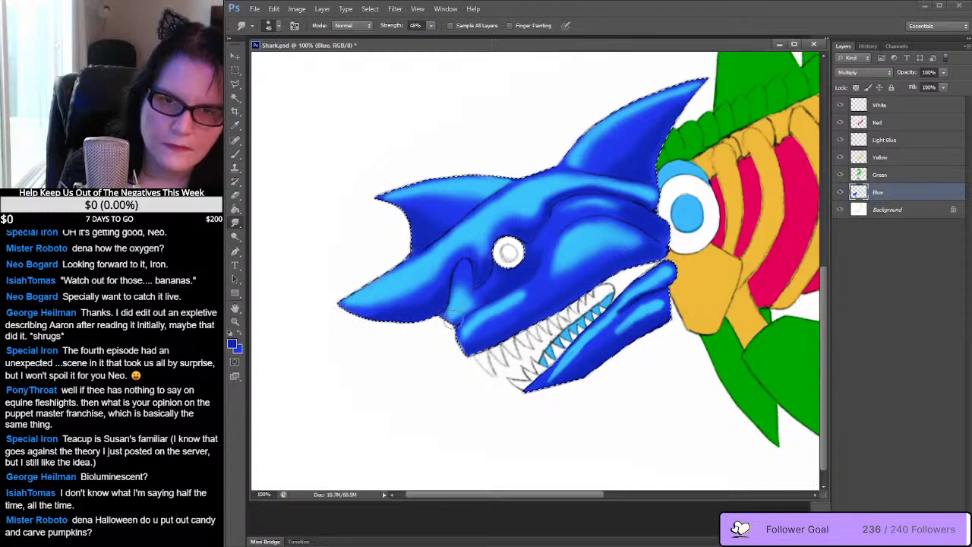
# Smudge the blue highlights and shadows together along the nostril fold, the cheek's lower edge and the lower jaw
pyautogui.moveTo(450, 311)
pyautogui.mouseDown()
pyautogui.moveTo(538, 283)
pyautogui.moveTo(487, 347)
pyautogui.moveTo(459, 349)
pyautogui.moveTo(611, 256)
pyautogui.mouseUp()
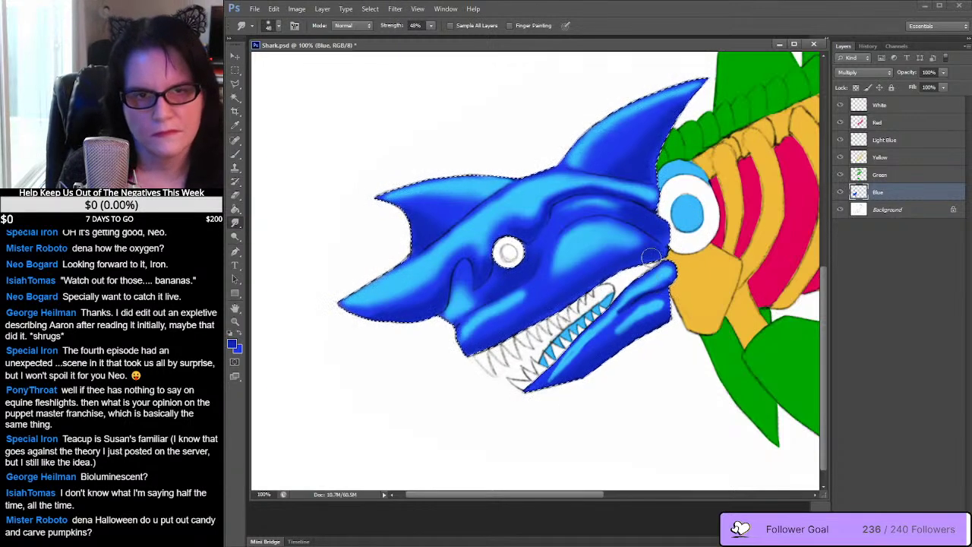
pyautogui.moveTo(662, 275); pyautogui.dragTo(613, 315)
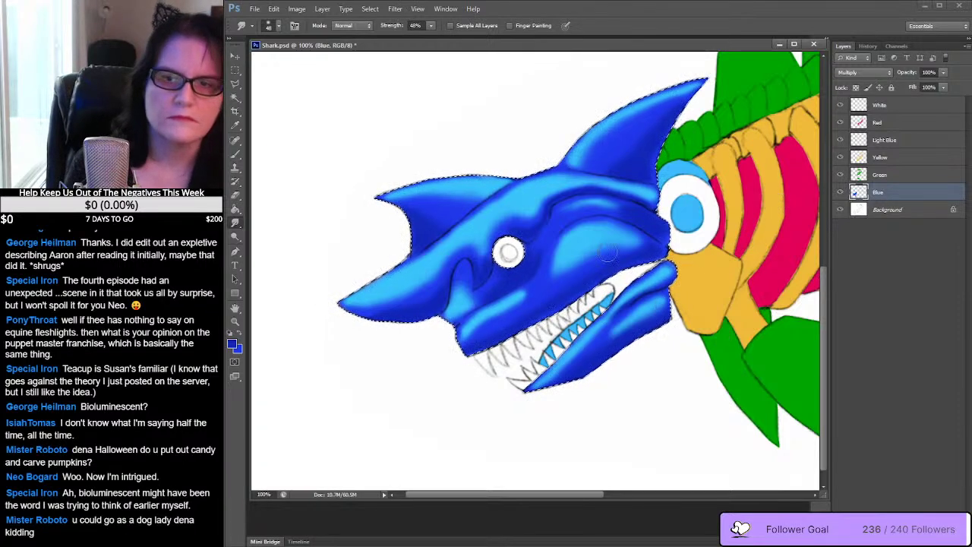
# Sample the front fin's light-blue highlight and lighten it to a paler blue as the foreground colour
pyautogui.press('i')
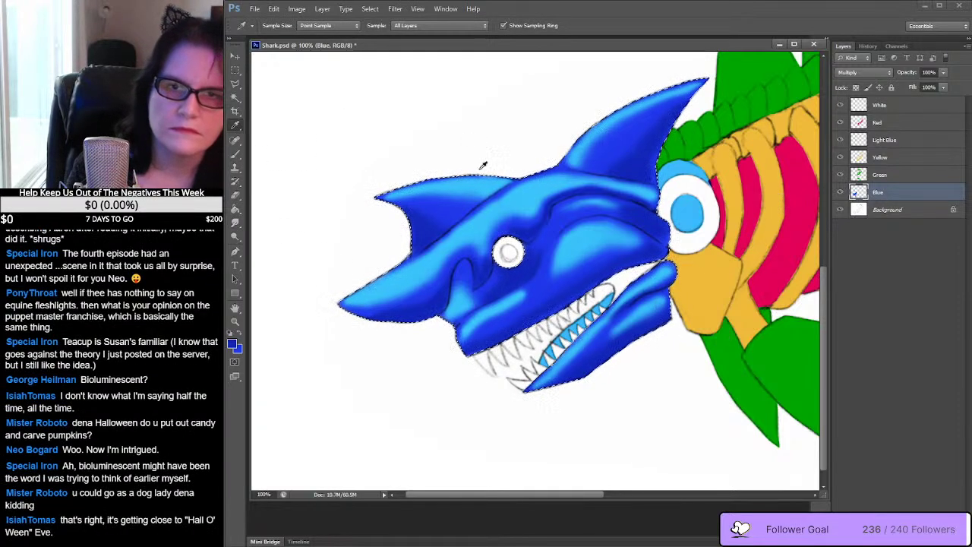
pyautogui.click(477, 183)
pyautogui.click(232, 344)
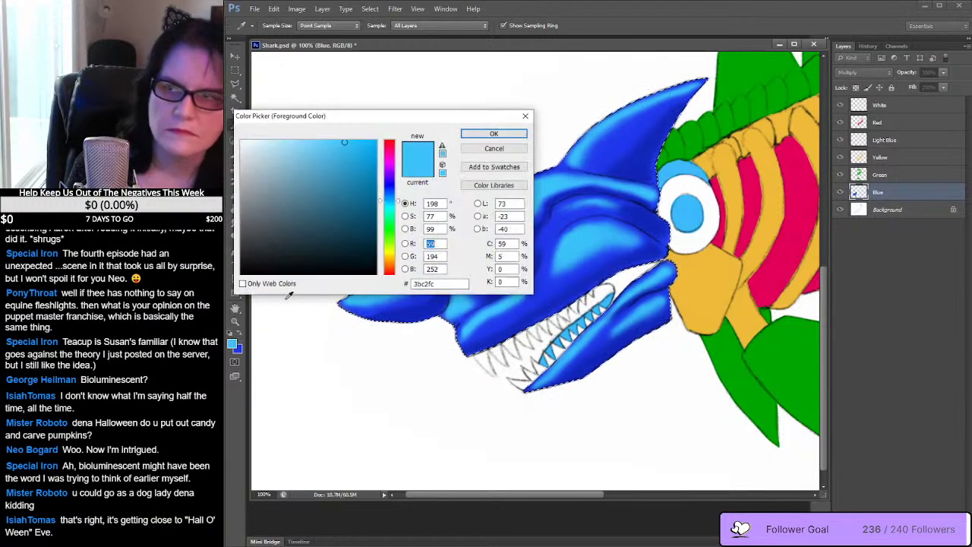
pyautogui.moveTo(338, 143); pyautogui.dragTo(280, 143)
pyautogui.click(472, 133)
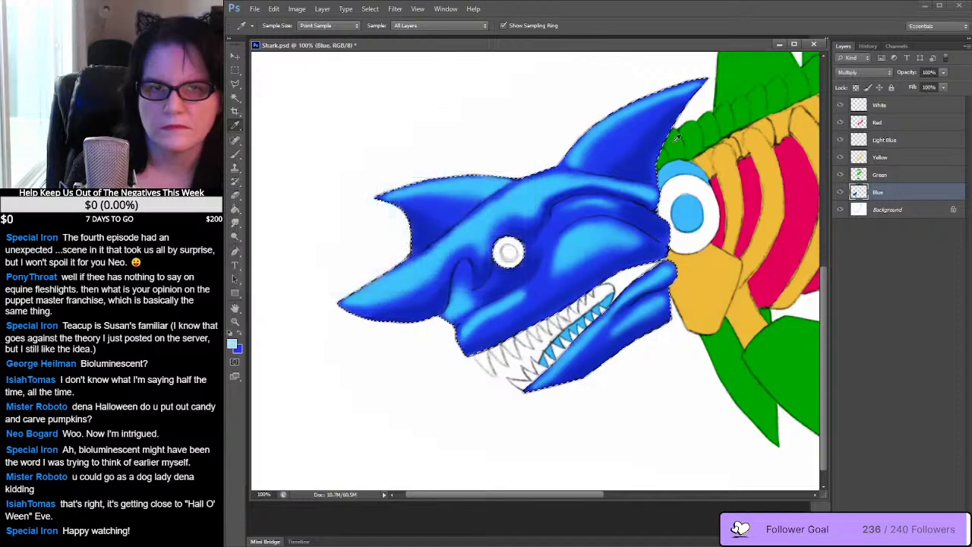
# Brush pale-blue accents onto the highlights of the fins, head, snout, cheek and jaw, and smudge them in
pyautogui.click(236, 154)
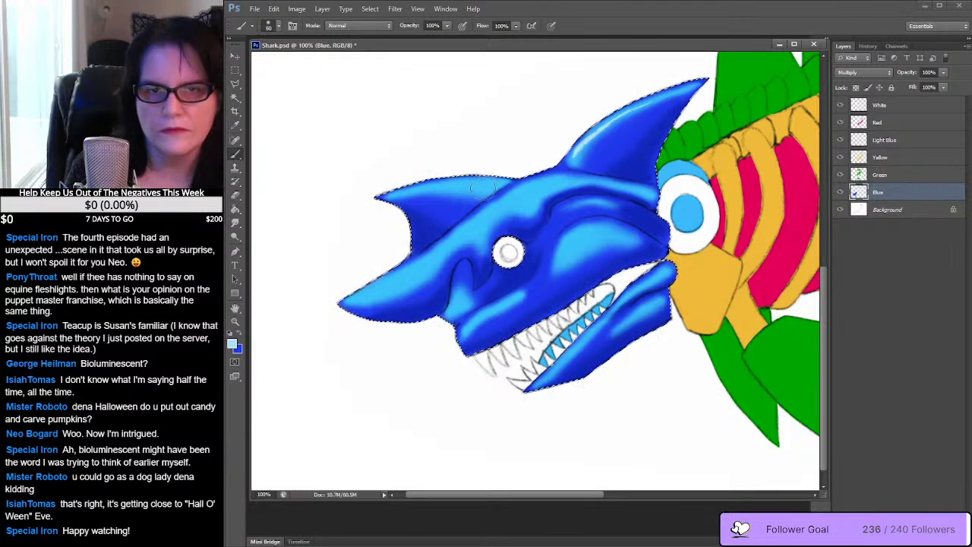
pyautogui.moveTo(487, 182); pyautogui.dragTo(450, 186)
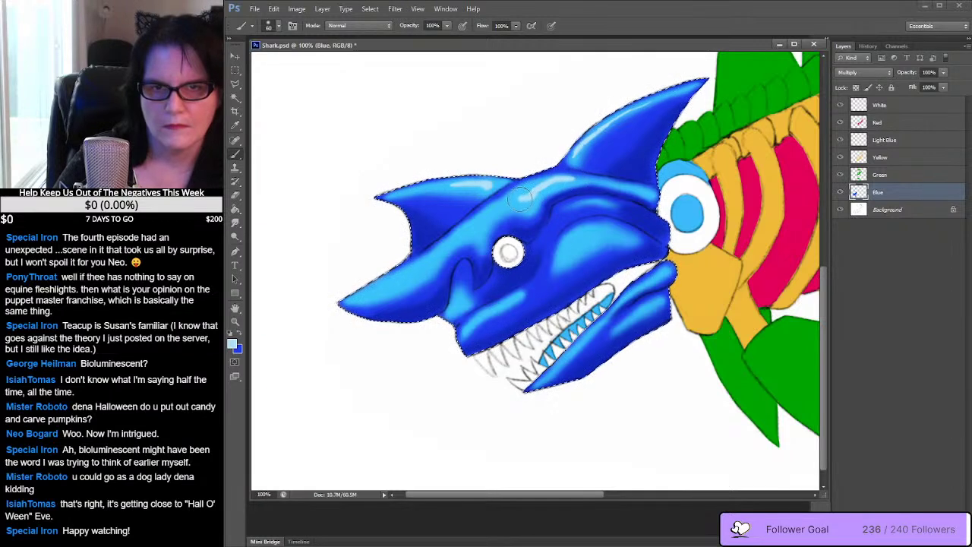
pyautogui.moveTo(481, 223); pyautogui.dragTo(473, 230)
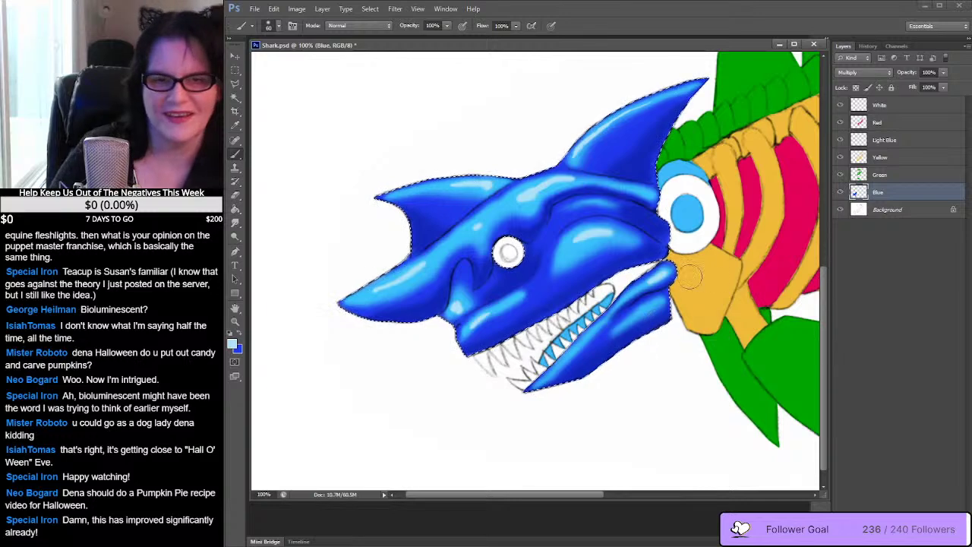
pyautogui.click(235, 223)
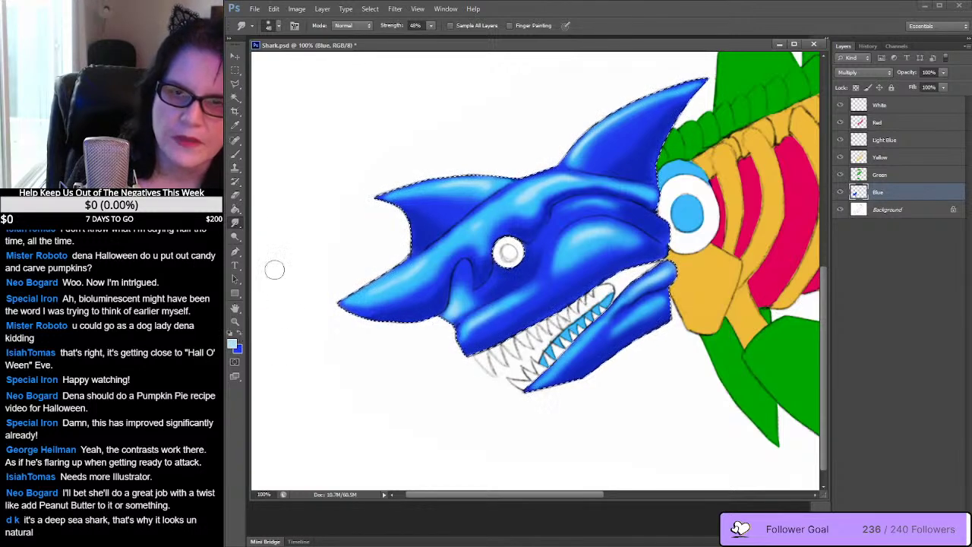
# Sample the rear fin's dark blue and darken the foreground colour to 0b1a8a
pyautogui.click(235, 155)
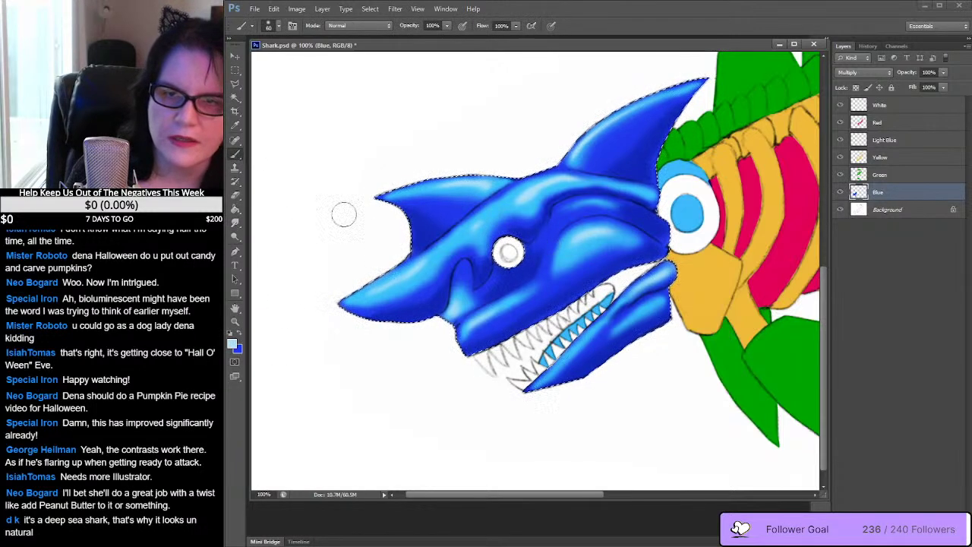
pyautogui.click(235, 126)
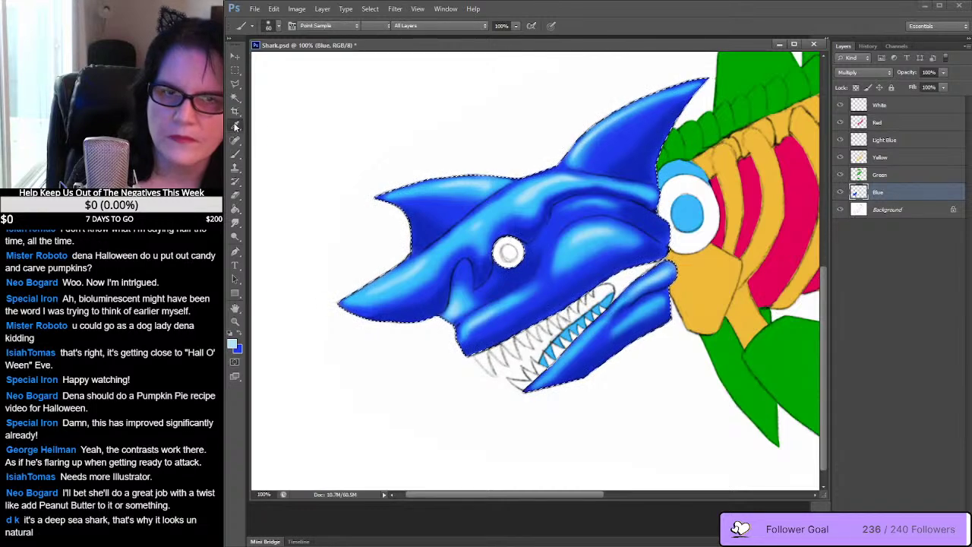
pyautogui.click(641, 162)
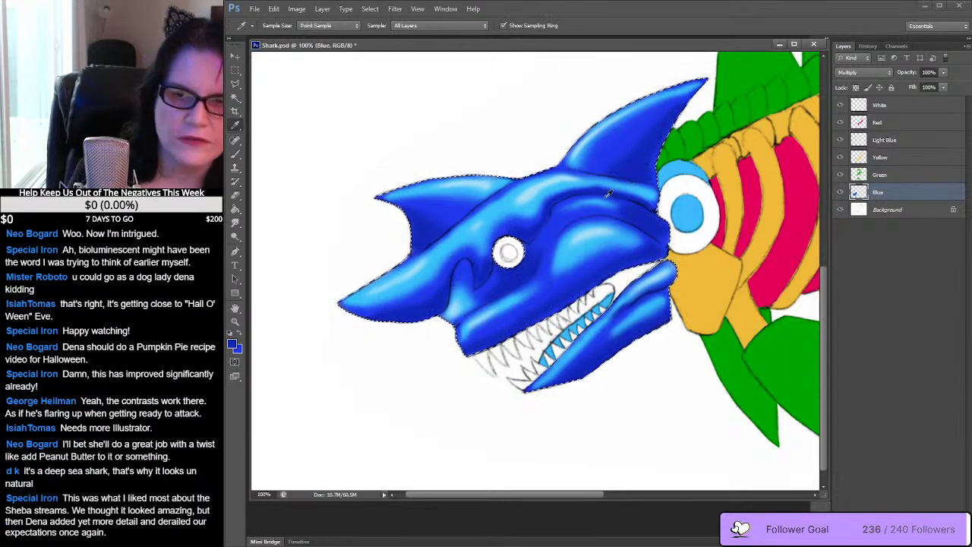
pyautogui.click(236, 155)
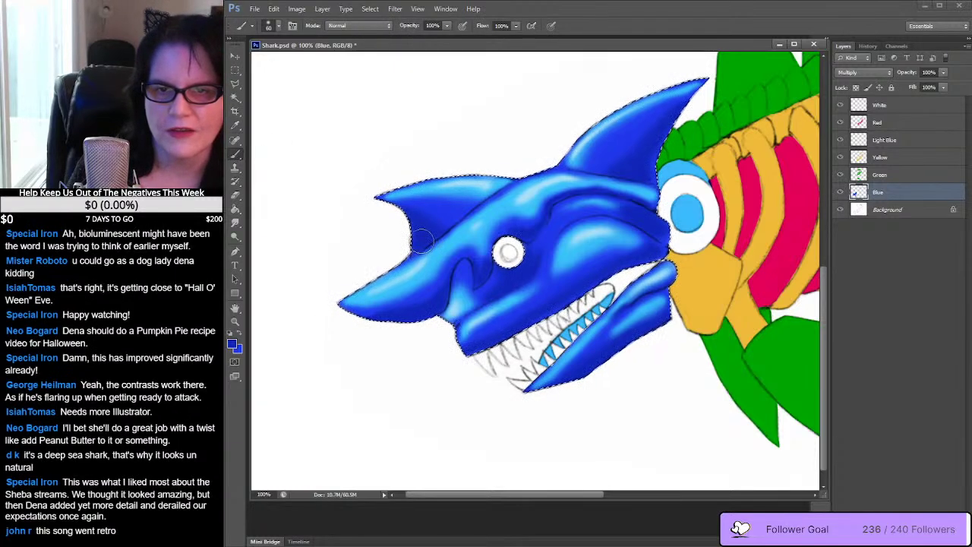
pyautogui.click(232, 343)
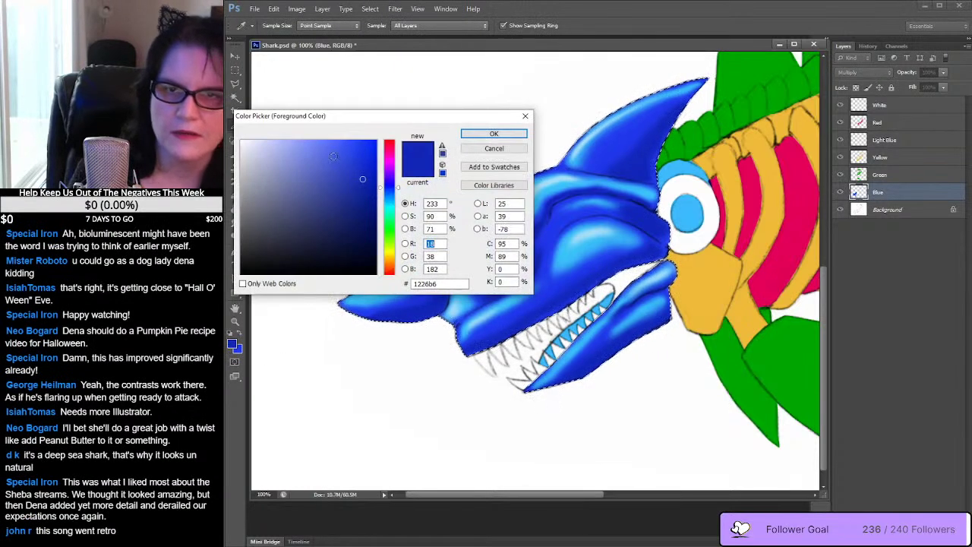
pyautogui.click(367, 198)
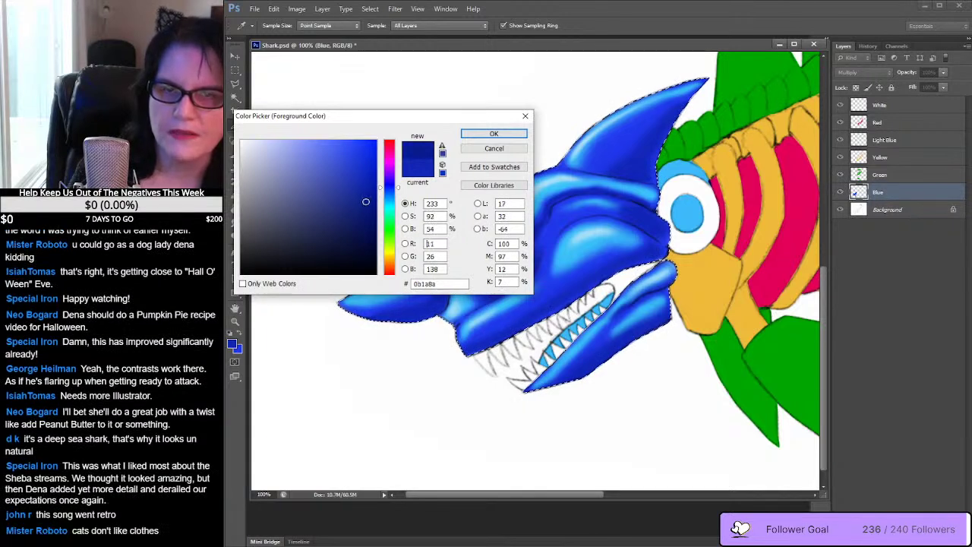
pyautogui.click(494, 133)
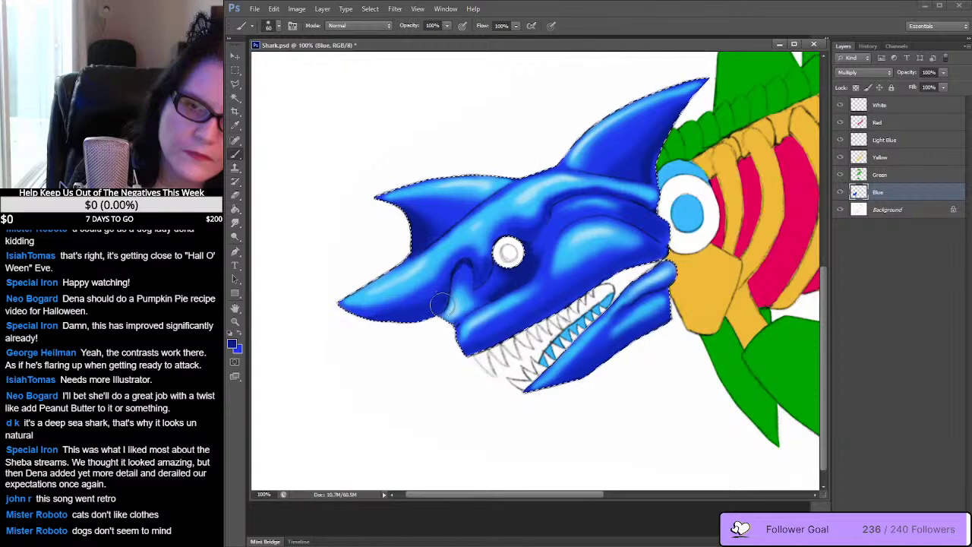
# Brush deep-blue shadows around the eye, nostril fold and underside of the snout, and smudge them in
pyautogui.moveTo(445, 300); pyautogui.dragTo(429, 319)
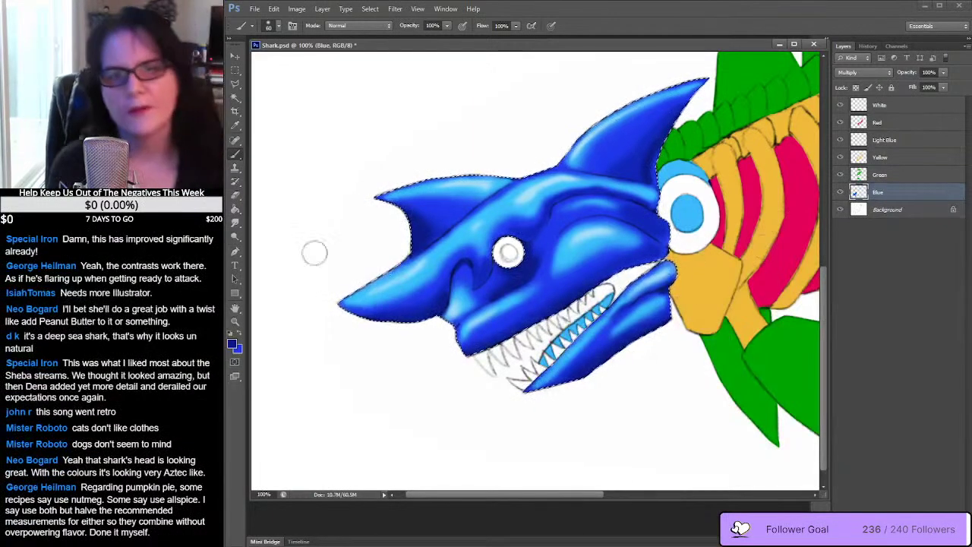
pyautogui.click(236, 222)
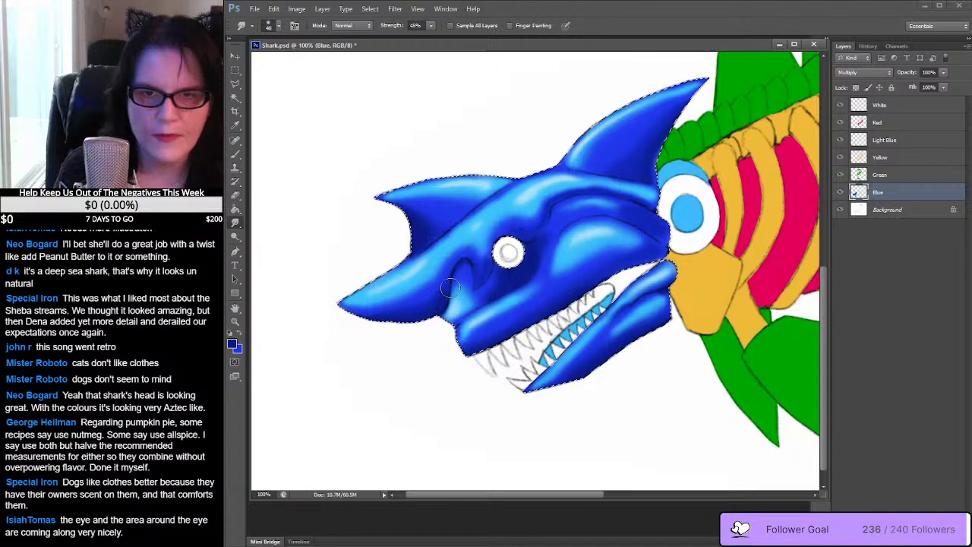
pyautogui.moveTo(449, 286); pyautogui.dragTo(474, 269)
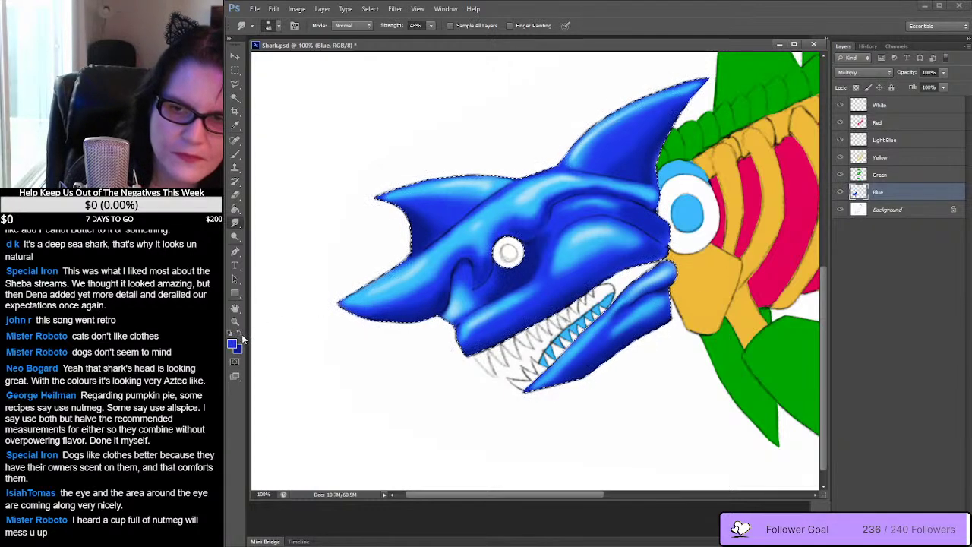
# Touch up the shading around the nostril fold and the front of the upper jaw with brighter blue, blending with Smudge
pyautogui.press('b')
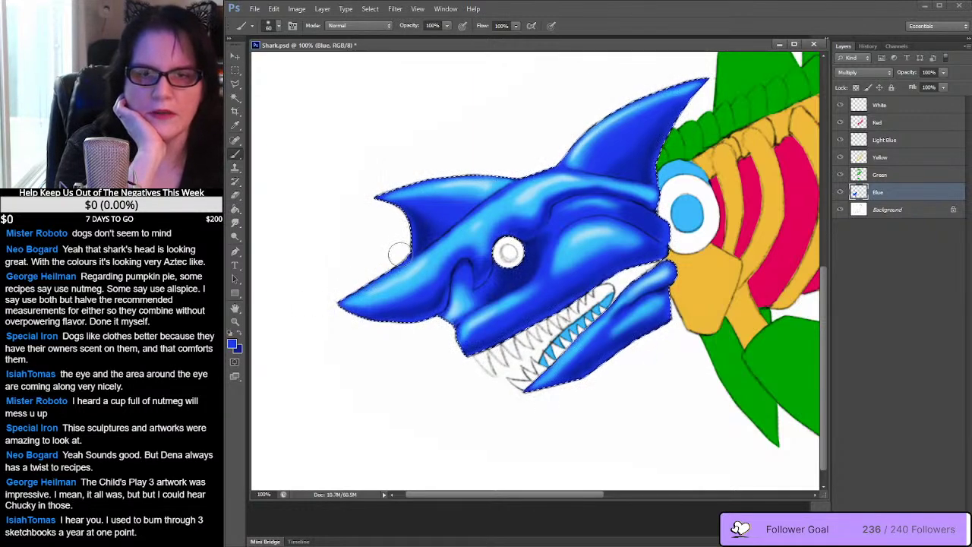
pyautogui.click(235, 221)
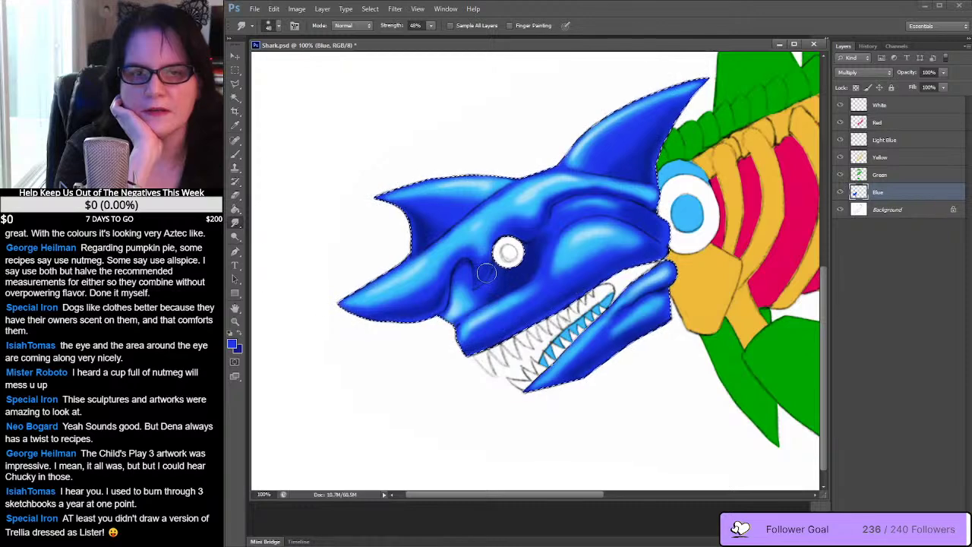
pyautogui.press('b')
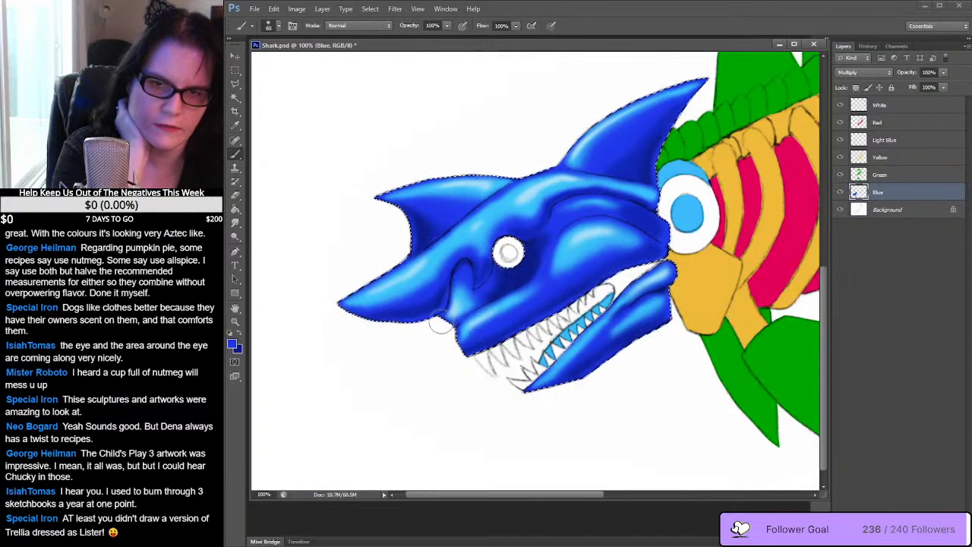
pyautogui.moveTo(448, 328); pyautogui.dragTo(453, 337)
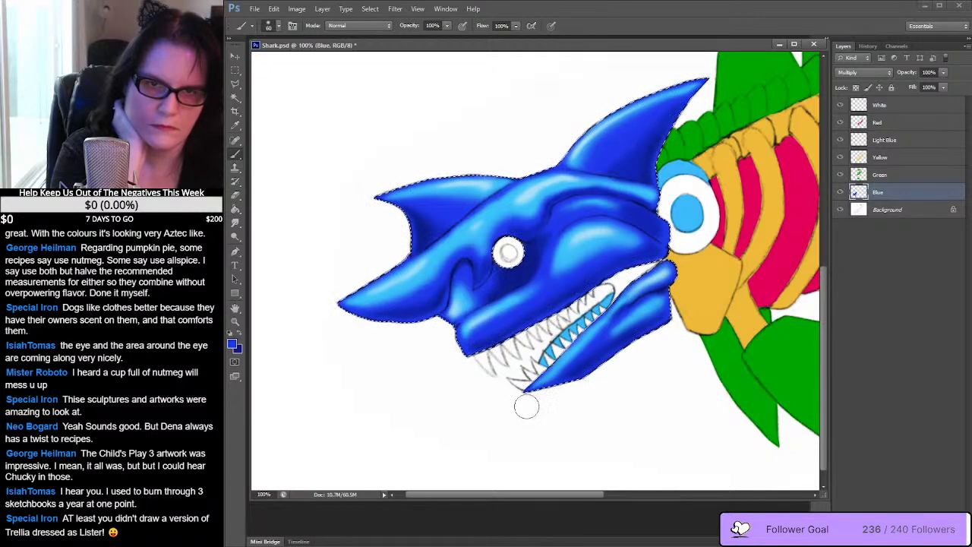
# Save Shark.psd and deselect the blue head area
pyautogui.hotkey('ctrl', 's')
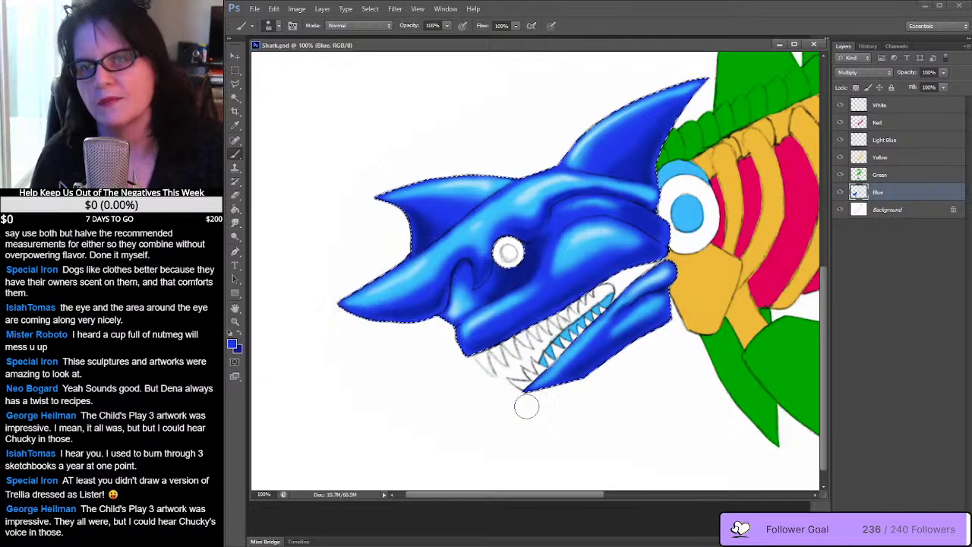
pyautogui.click(236, 69)
pyautogui.click(507, 135)
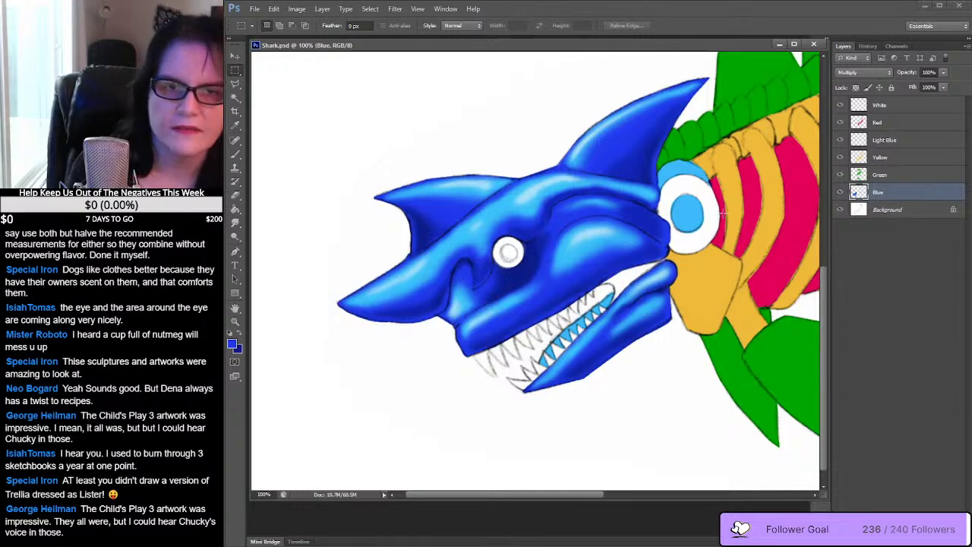
# Make the Green layer the active layer
pyautogui.click(234, 320)
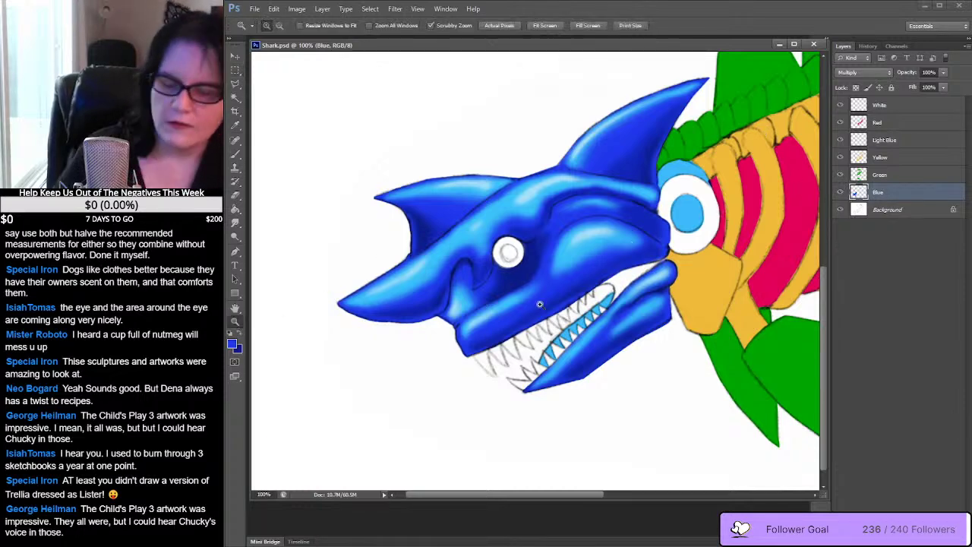
pyautogui.keyDown('alt'); pyautogui.click(566, 273); pyautogui.keyUp('alt')
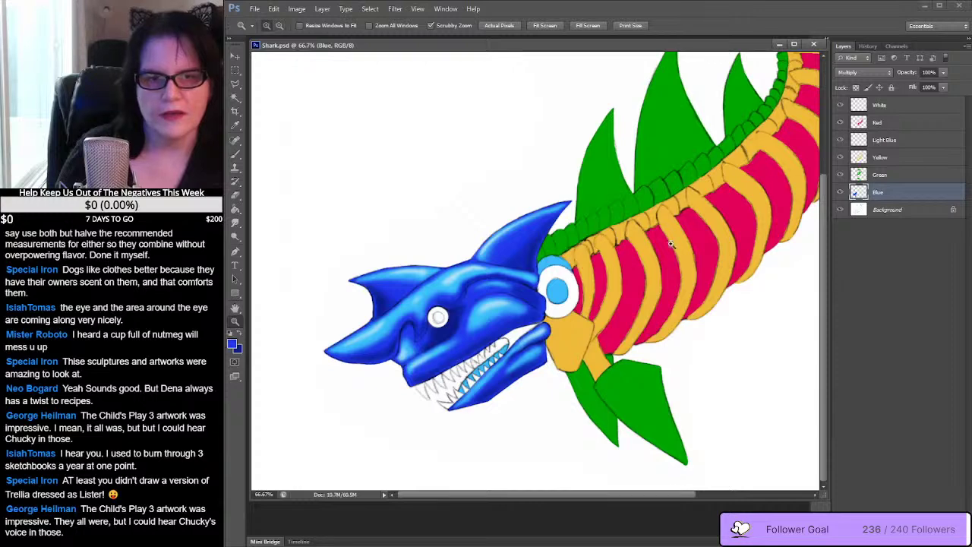
pyautogui.click(583, 270)
pyautogui.moveTo(591, 269); pyautogui.dragTo(544, 258)
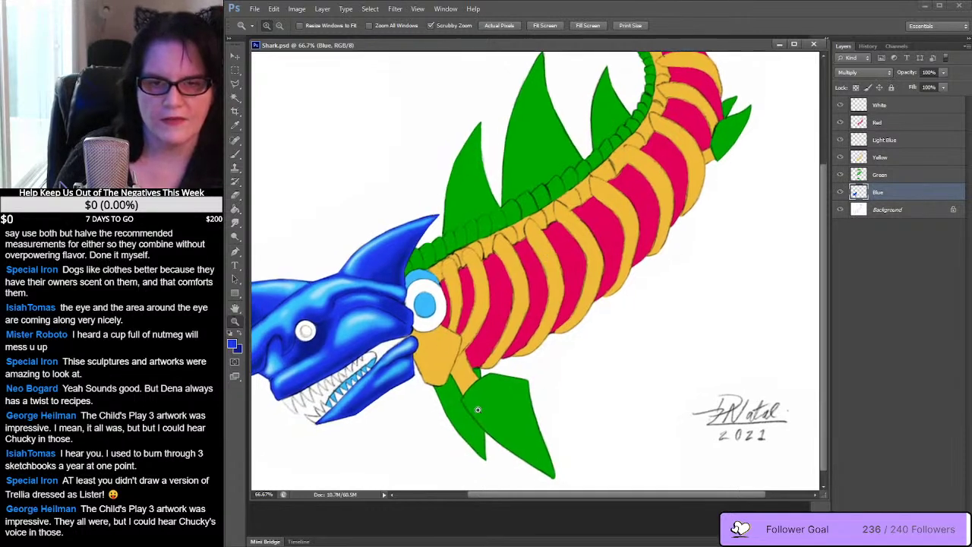
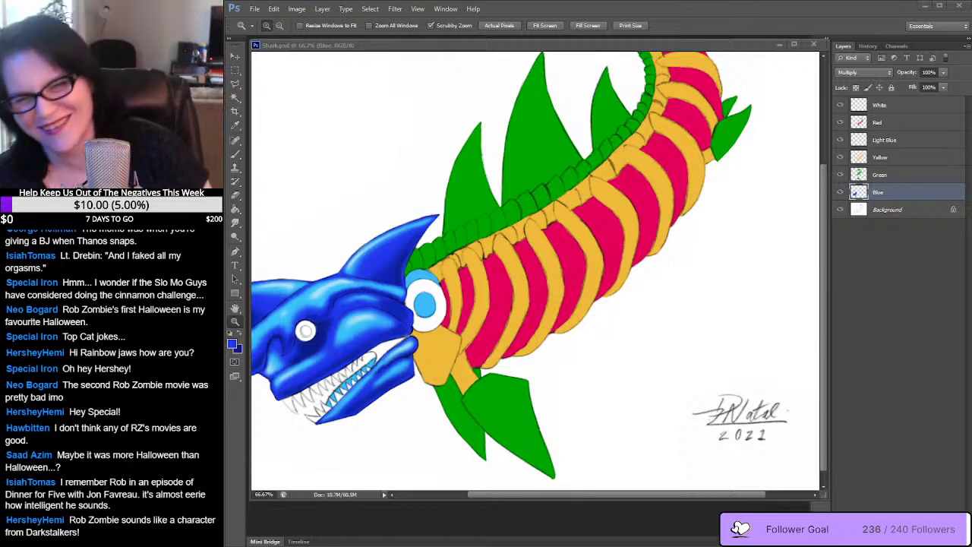
pyautogui.click(862, 177)
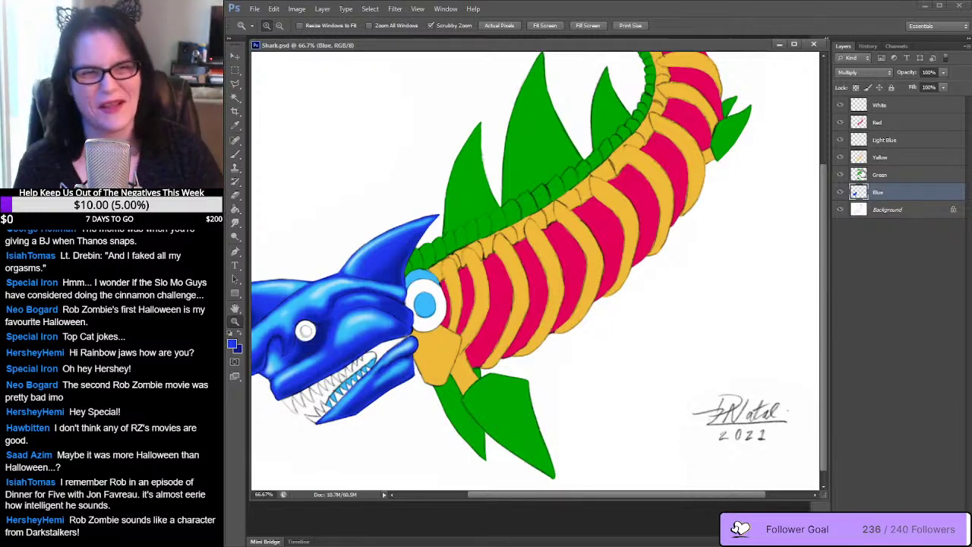
pyautogui.click(861, 177)
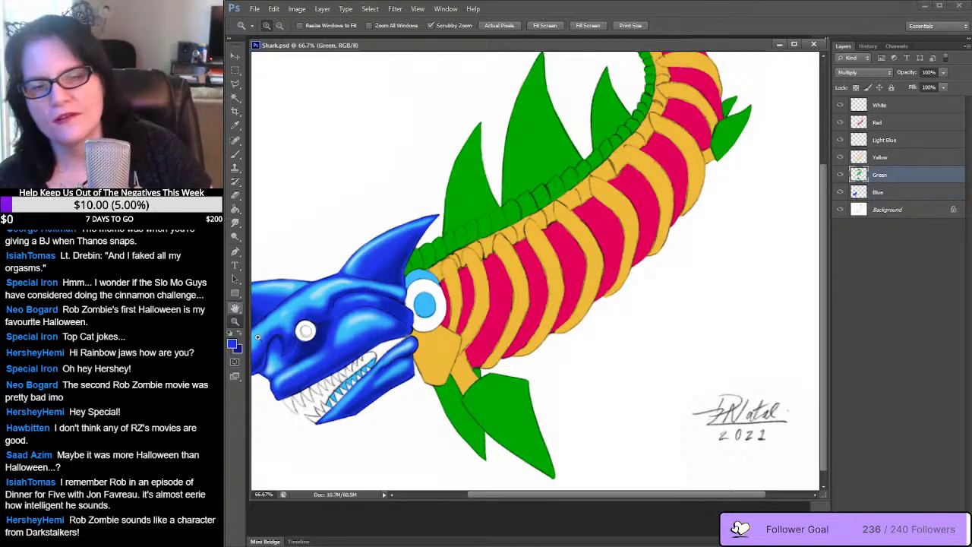
# Load the Yellow layer's painted areas, including the ribs and jaw joint, as a selection
pyautogui.click(463, 374)
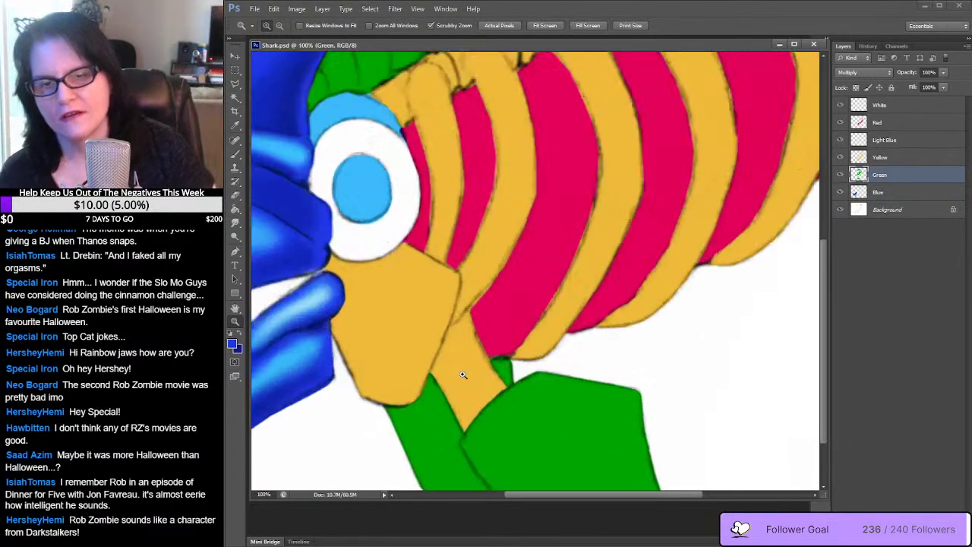
pyautogui.click(539, 282)
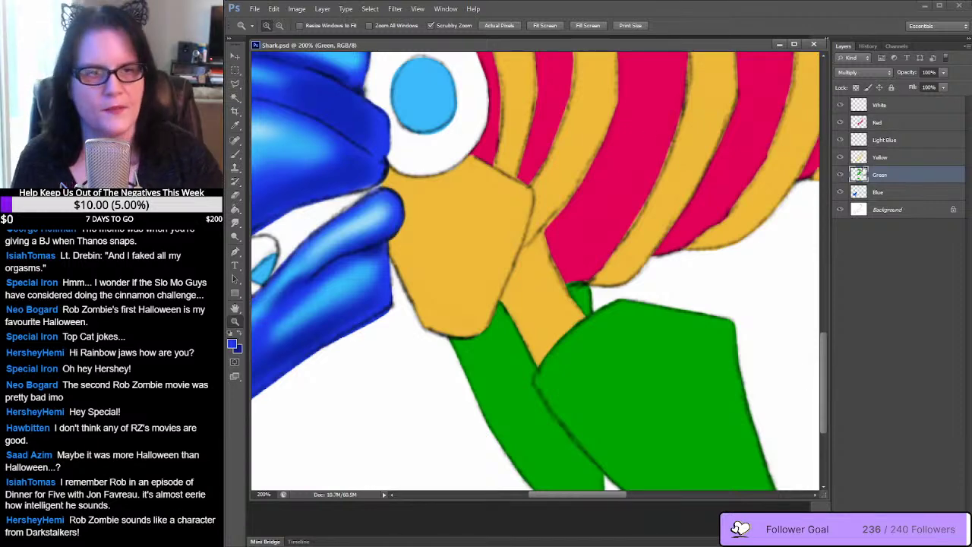
pyautogui.keyDown('ctrl'); pyautogui.click(861, 158); pyautogui.keyUp('ctrl')
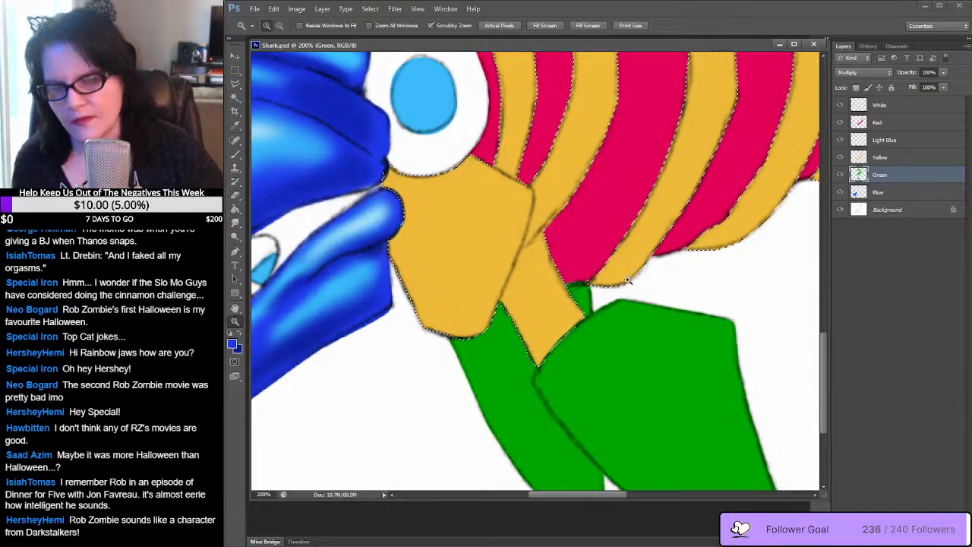
pyautogui.keyDown('alt'); pyautogui.click(600, 279); pyautogui.keyUp('alt')
pyautogui.keyDown('alt'); pyautogui.click(599, 278); pyautogui.keyUp('alt')
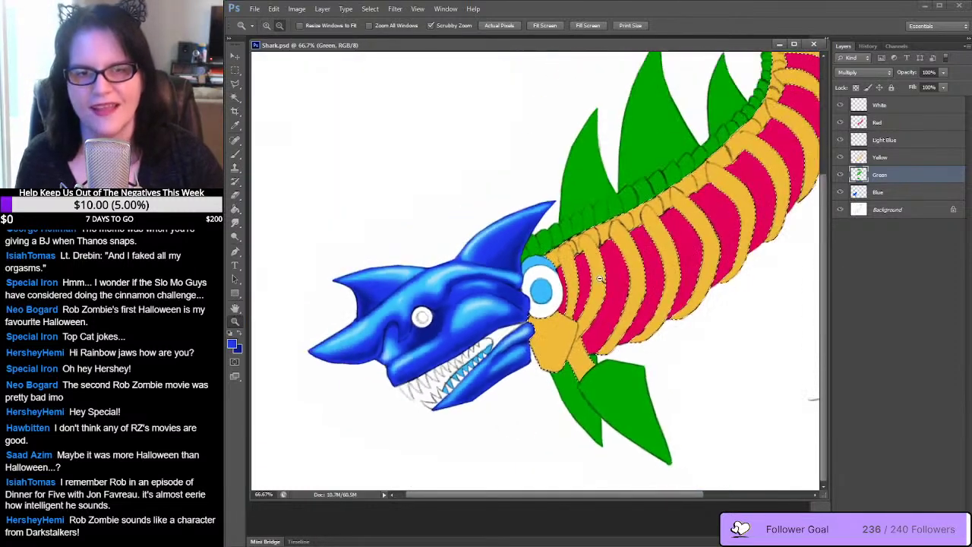
# Subtract the tail, the jaw joint's front and the ribs from the selection with rectangular marquees, keeping only the areas around the two fin bases
pyautogui.moveTo(600, 279)
pyautogui.mouseDown()
pyautogui.moveTo(585, 273)
pyautogui.moveTo(493, 319)
pyautogui.moveTo(492, 345)
pyautogui.mouseUp()
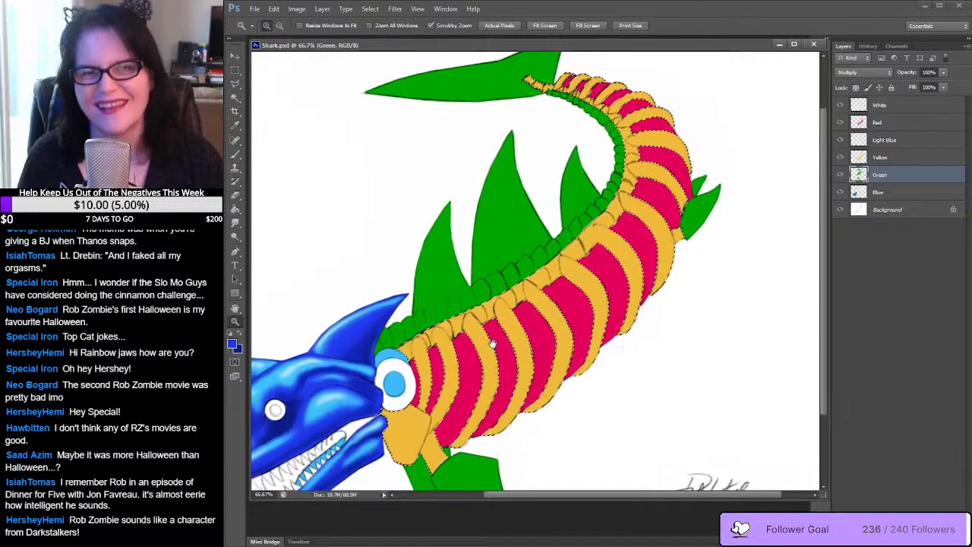
pyautogui.click(236, 70)
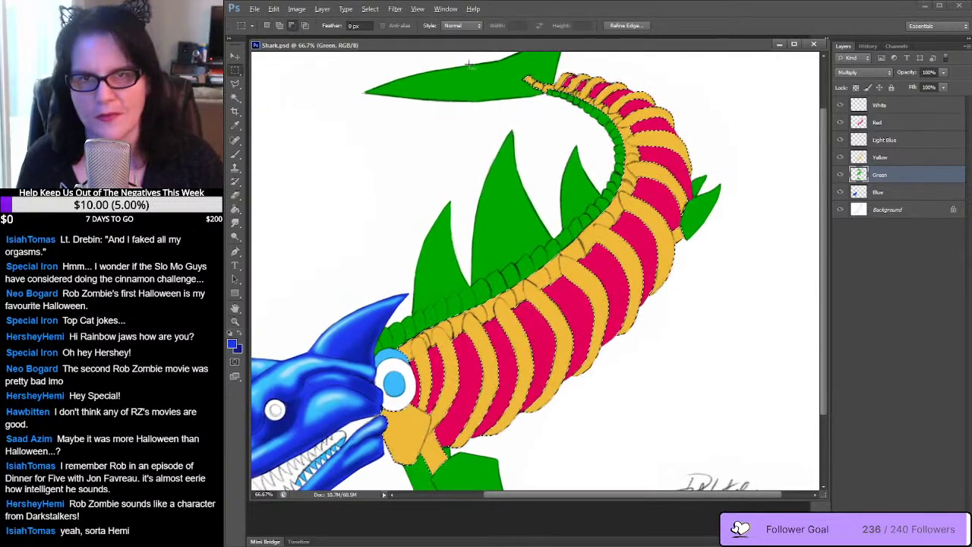
pyautogui.moveTo(468, 66); pyautogui.dragTo(711, 119)
pyautogui.moveTo(714, 121); pyautogui.dragTo(777, 213)
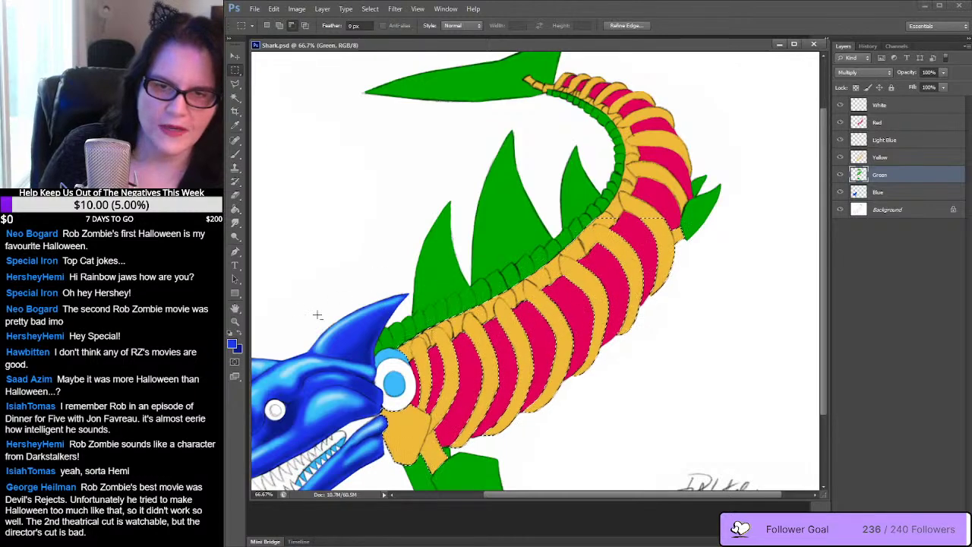
pyautogui.moveTo(317, 318); pyautogui.dragTo(416, 492)
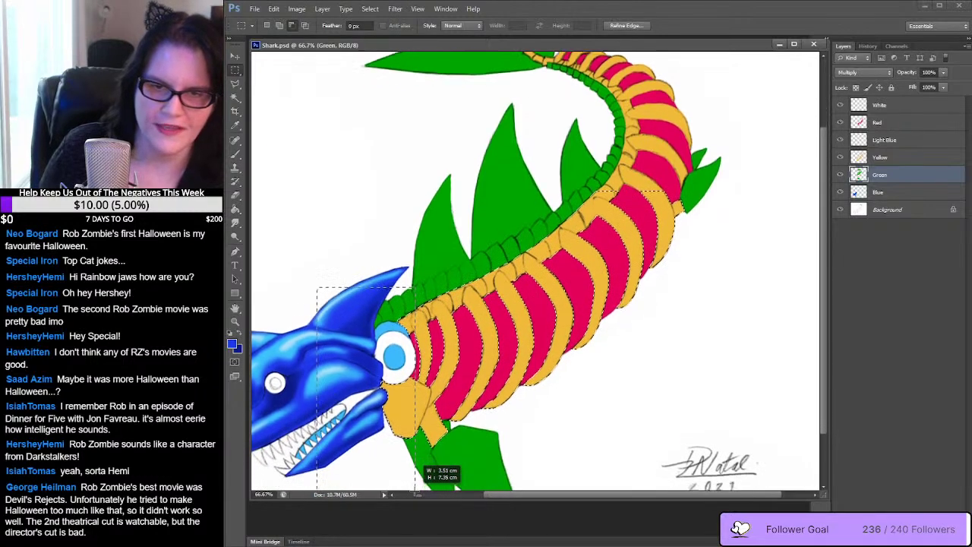
pyautogui.moveTo(627, 169); pyautogui.dragTo(466, 305)
pyautogui.moveTo(489, 372); pyautogui.dragTo(448, 421)
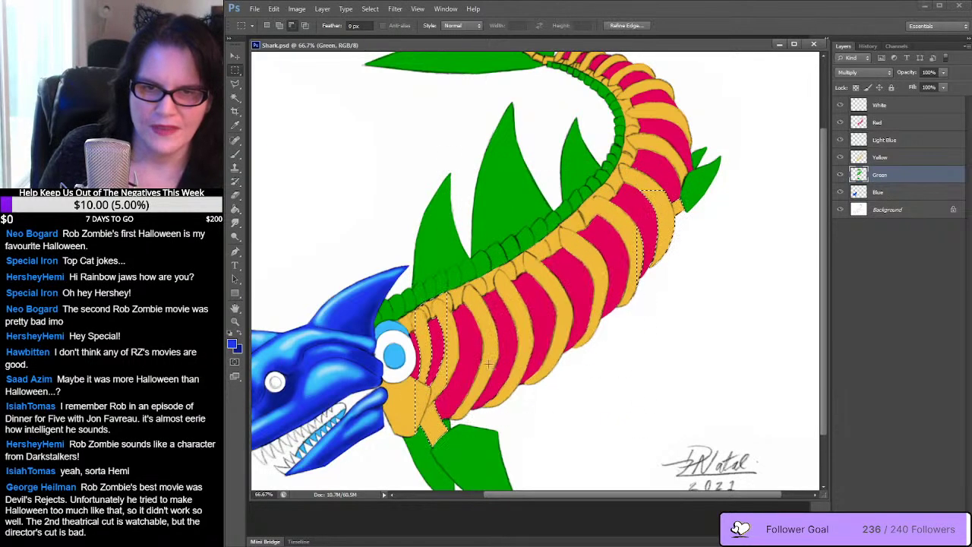
pyautogui.moveTo(391, 293); pyautogui.dragTo(516, 388)
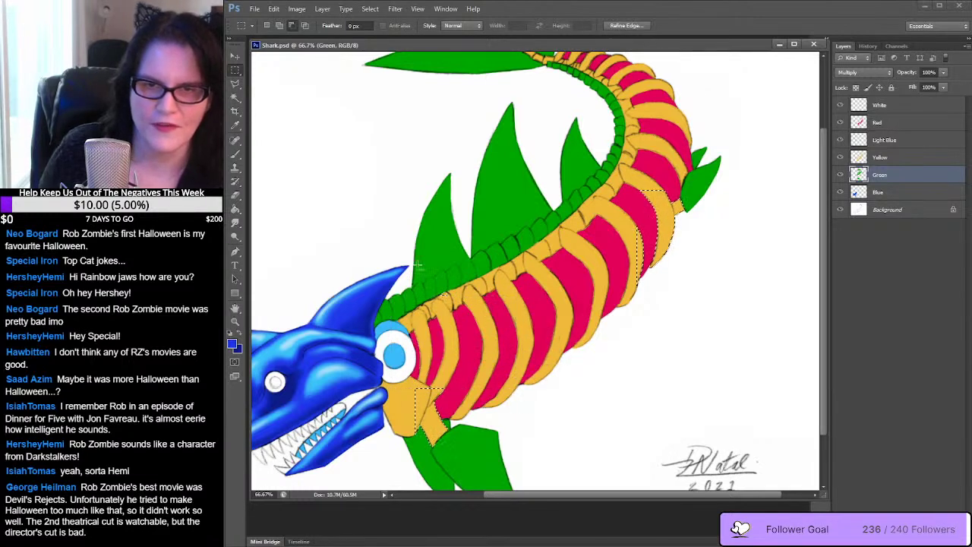
pyautogui.moveTo(448, 300); pyautogui.dragTo(455, 309)
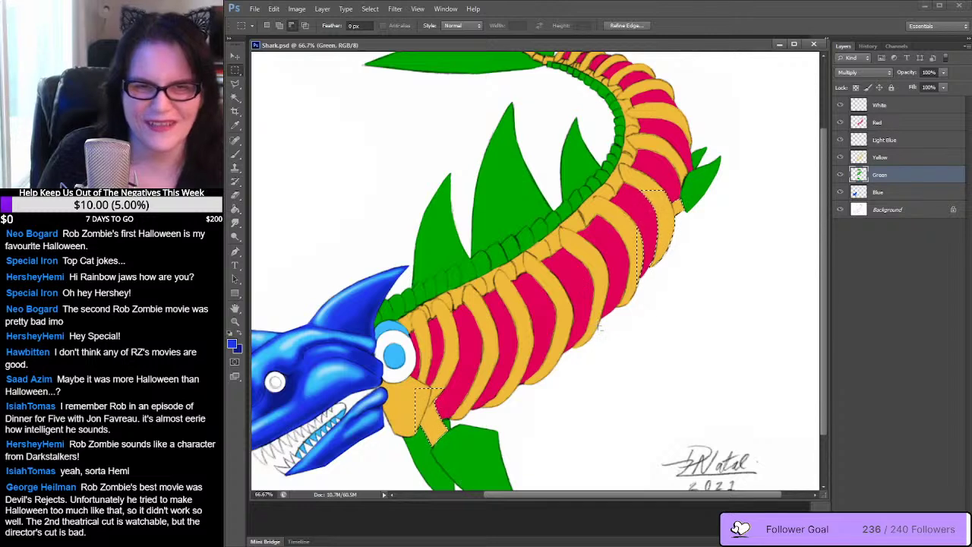
pyautogui.moveTo(598, 326); pyautogui.dragTo(711, 225)
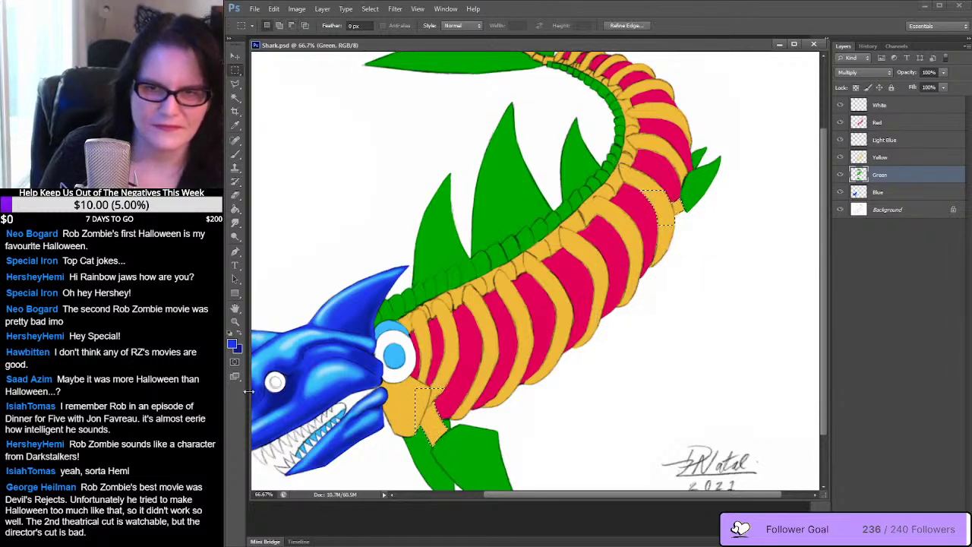
# Trim the front part of the selection with the Polygonal Lasso to just the yellow strip joining the front fin to the body
pyautogui.press('z')
pyautogui.moveTo(434, 416); pyautogui.dragTo(583, 239)
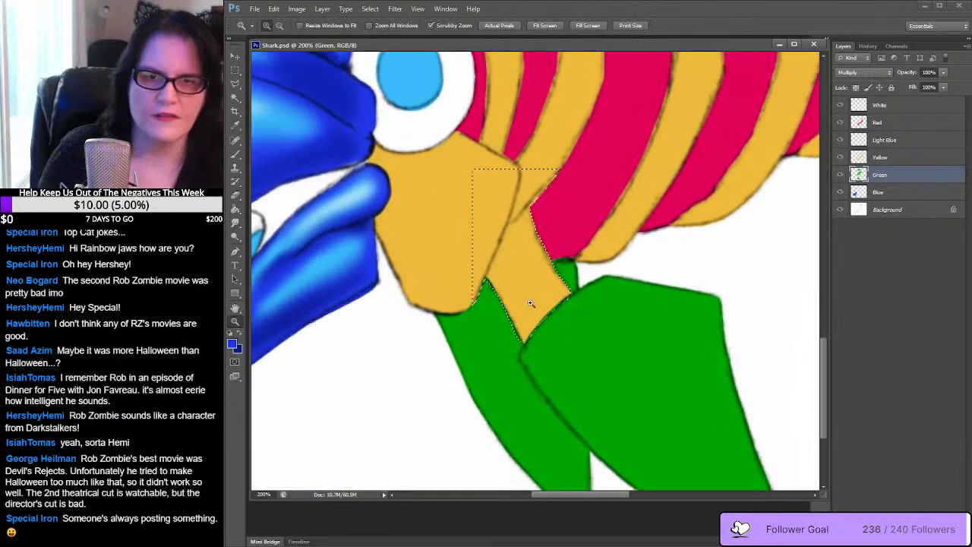
pyautogui.click(236, 83)
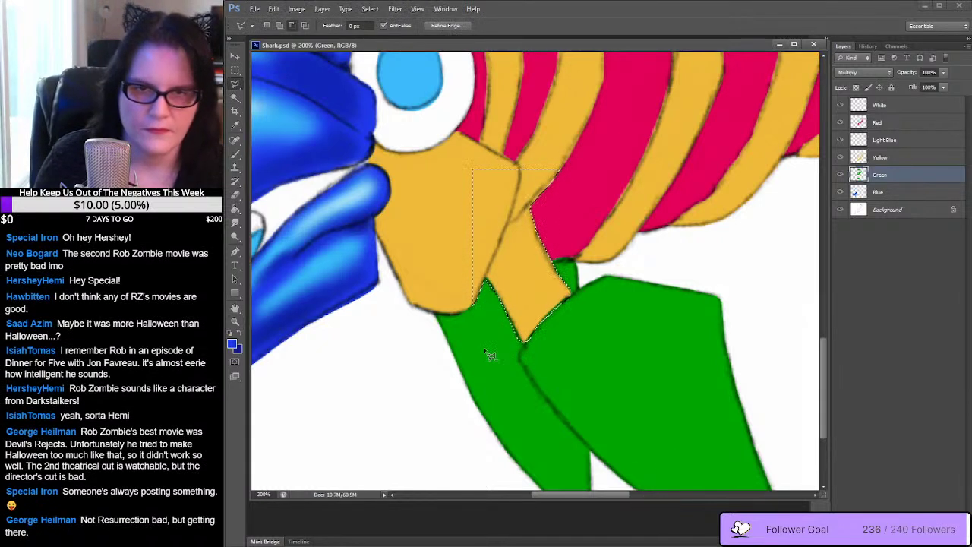
pyautogui.moveTo(484, 347)
pyautogui.mouseDown()
pyautogui.moveTo(487, 286)
pyautogui.moveTo(516, 221)
pyautogui.moveTo(585, 196)
pyautogui.moveTo(599, 162)
pyautogui.moveTo(560, 140)
pyautogui.moveTo(430, 147)
pyautogui.moveTo(435, 337)
pyautogui.mouseUp()
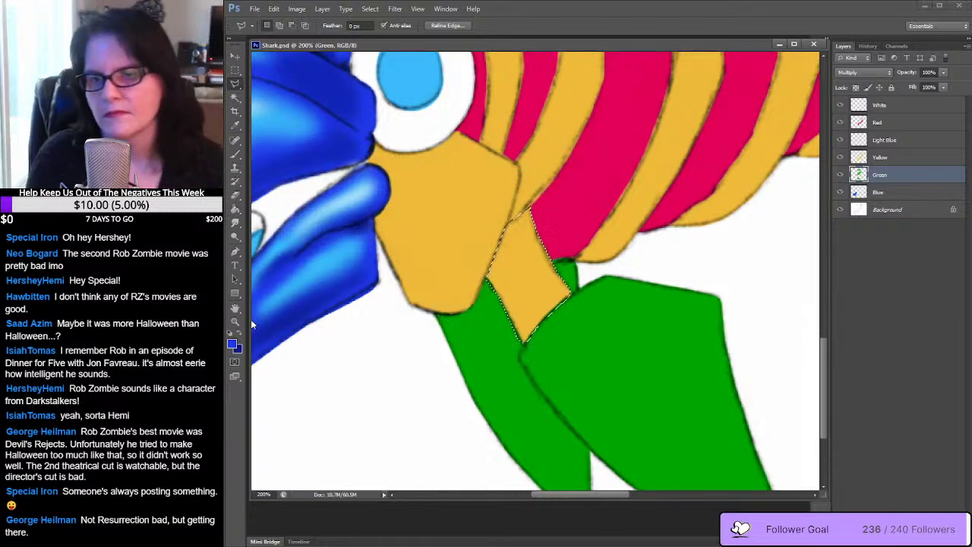
# Lasso the remaining rib area out of the rear part of the selection, keeping only the small yellow connector at the rear fin's base
pyautogui.press('z')
pyautogui.keyDown('alt'); pyautogui.click(716, 217); pyautogui.keyUp('alt')
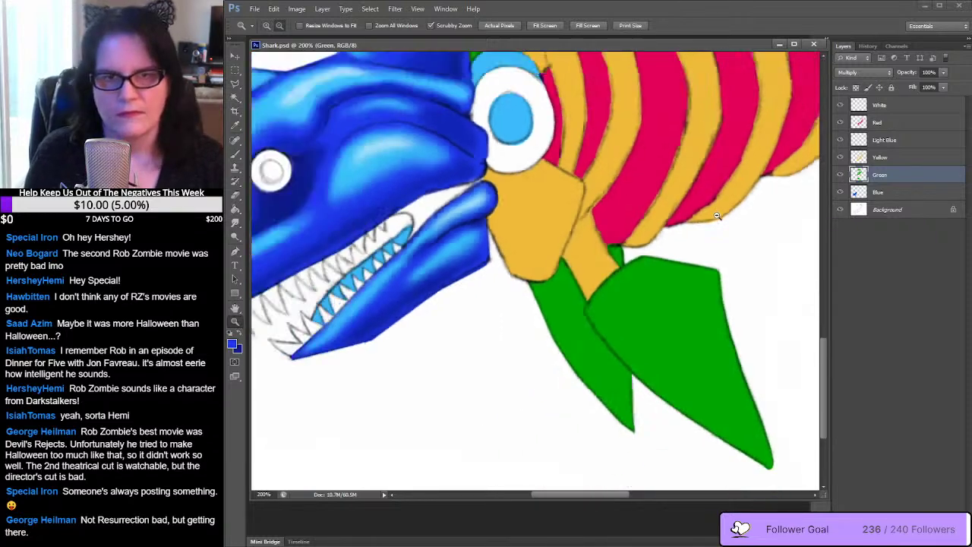
pyautogui.moveTo(744, 169); pyautogui.dragTo(530, 239)
pyautogui.click(626, 221)
pyautogui.click(627, 221)
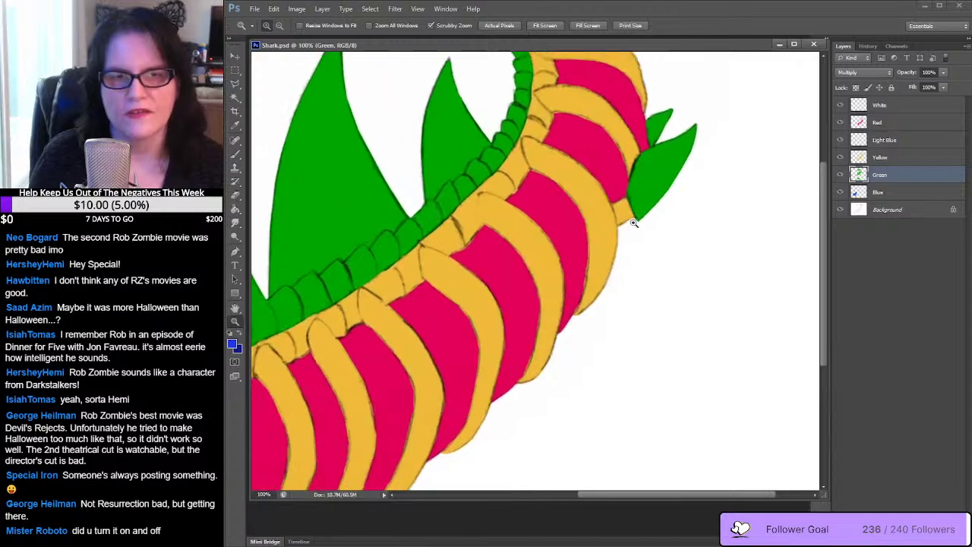
pyautogui.click(635, 223)
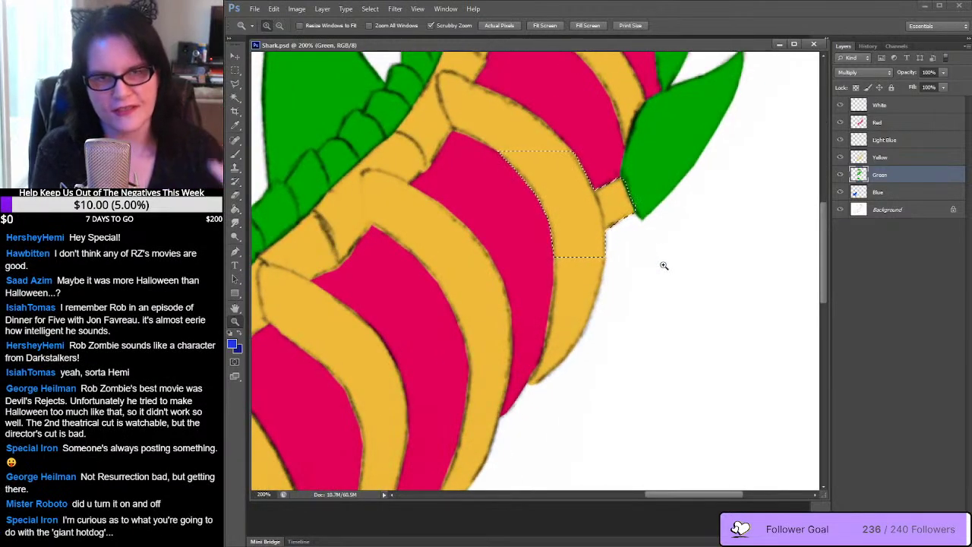
pyautogui.click(234, 83)
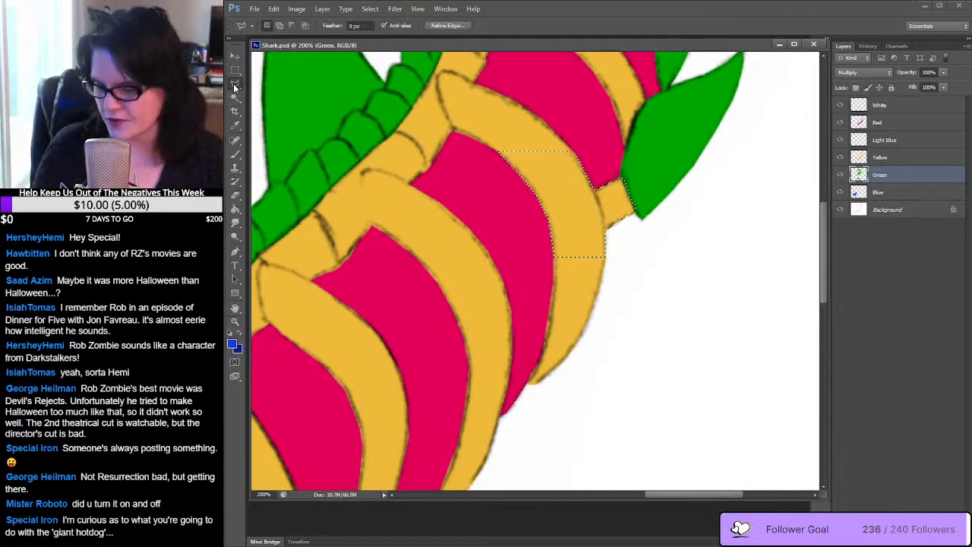
pyautogui.click(471, 122)
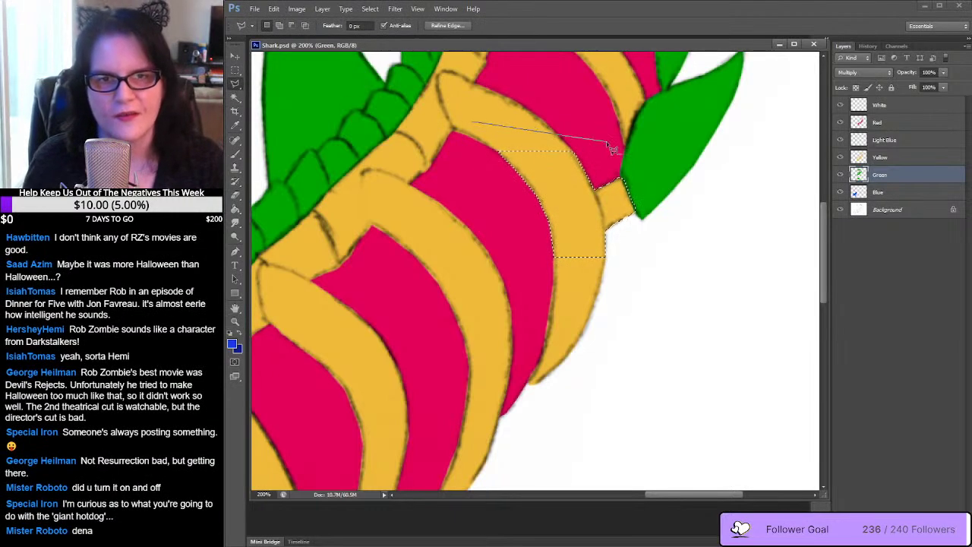
pyautogui.click(606, 141)
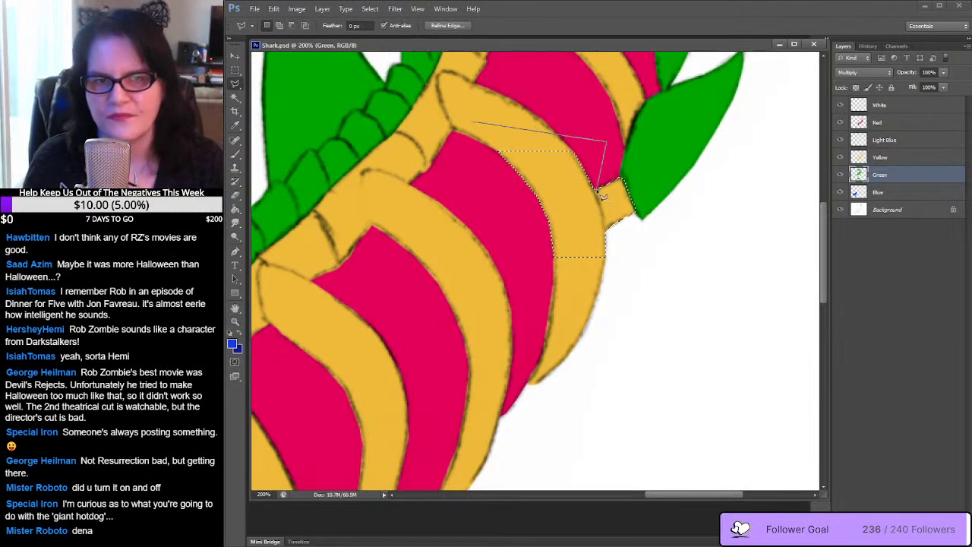
pyautogui.click(606, 234)
pyautogui.click(633, 261)
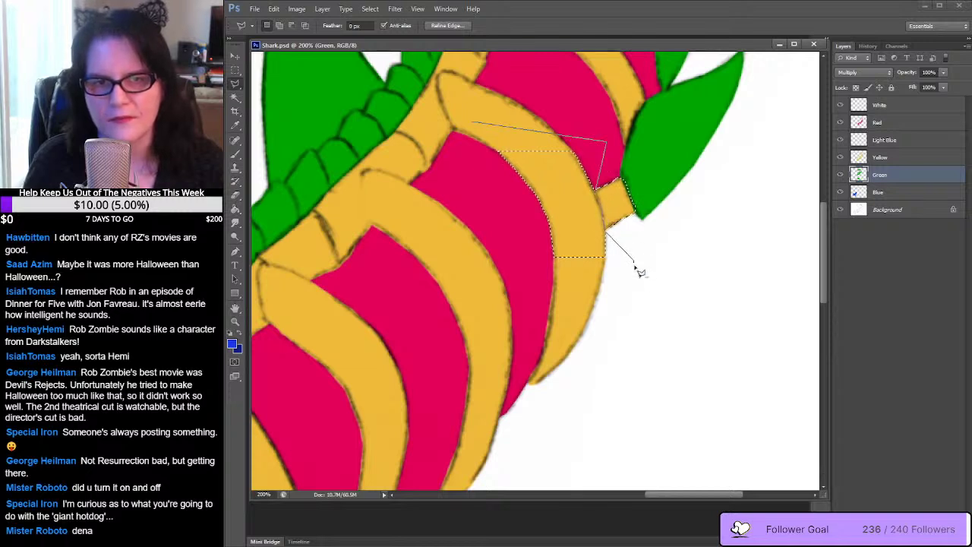
pyautogui.click(633, 306)
pyautogui.doubleClick(462, 209)
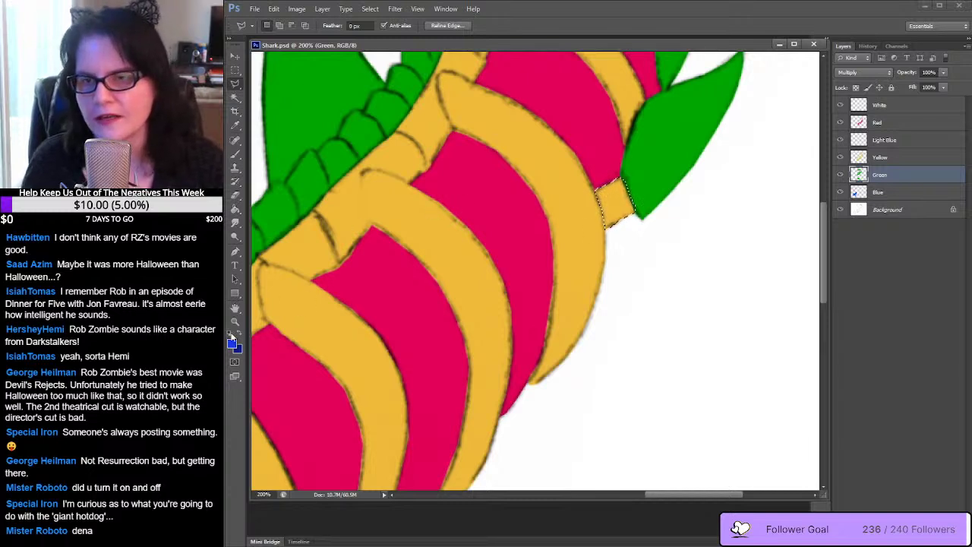
# Sample the fin's green and paint over the selected rear and front fin connectors on the Green layer with the 60 px brush
pyautogui.click(236, 126)
pyautogui.click(690, 129)
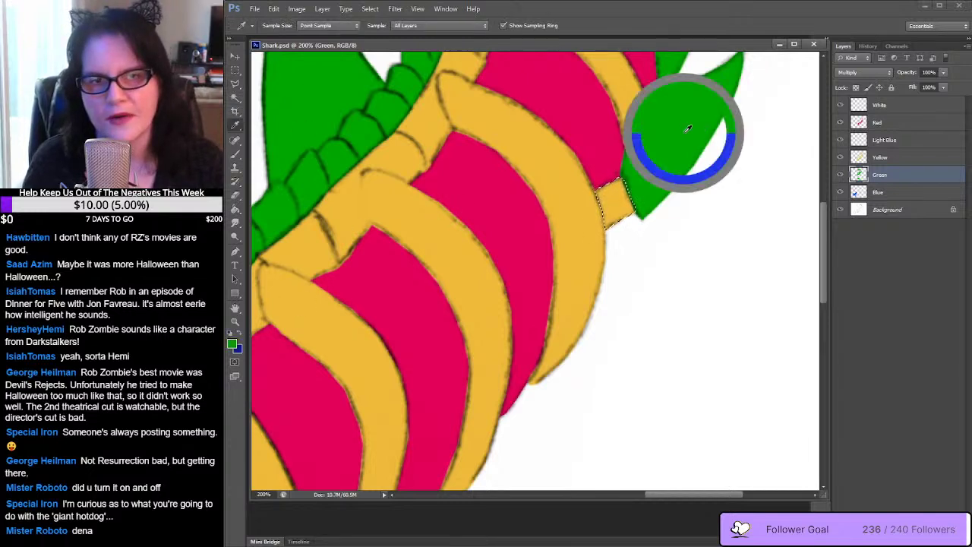
pyautogui.click(235, 153)
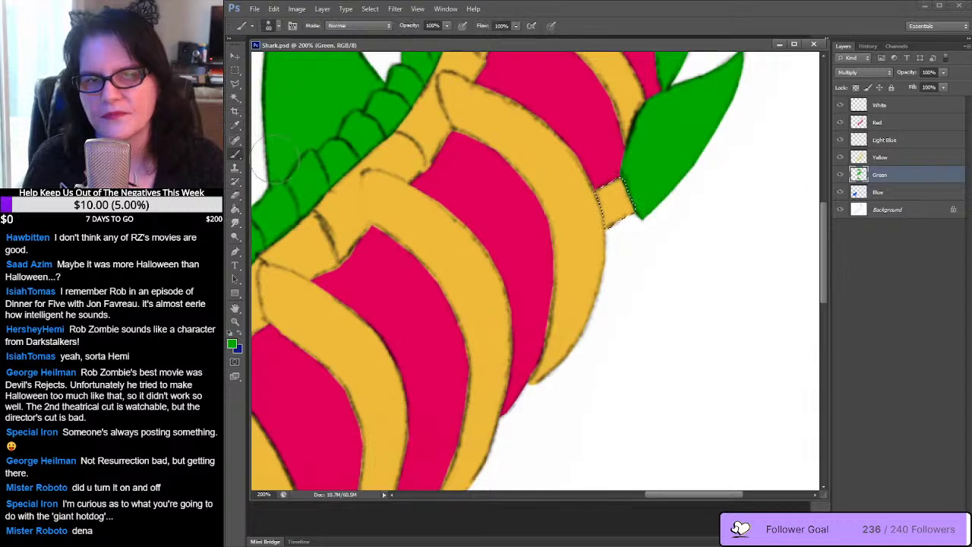
pyautogui.moveTo(646, 181)
pyautogui.mouseDown()
pyautogui.moveTo(589, 196)
pyautogui.moveTo(624, 234)
pyautogui.moveTo(643, 185)
pyautogui.moveTo(631, 203)
pyautogui.moveTo(600, 195)
pyautogui.mouseUp()
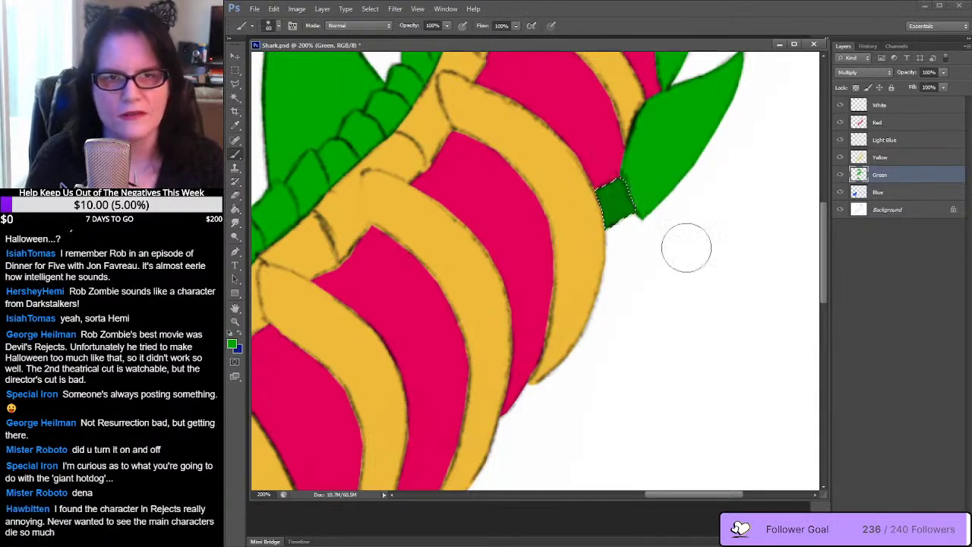
pyautogui.moveTo(646, 340); pyautogui.dragTo(759, 72)
pyautogui.moveTo(540, 346)
pyautogui.mouseDown()
pyautogui.moveTo(564, 297)
pyautogui.moveTo(788, 185)
pyautogui.mouseUp()
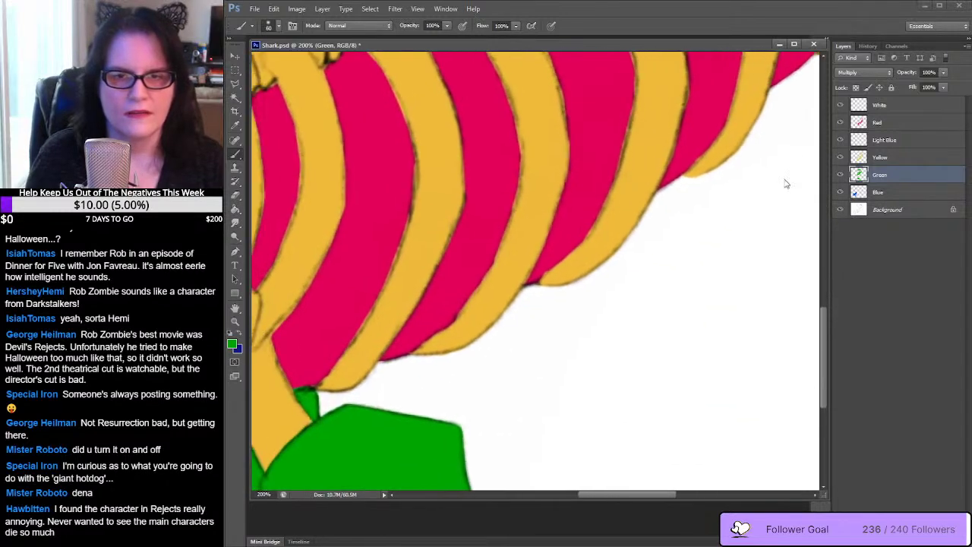
pyautogui.moveTo(570, 293); pyautogui.dragTo(811, 163)
pyautogui.moveTo(558, 269)
pyautogui.mouseDown()
pyautogui.moveTo(518, 307)
pyautogui.moveTo(496, 344)
pyautogui.moveTo(537, 229)
pyautogui.moveTo(496, 299)
pyautogui.moveTo(488, 253)
pyautogui.moveTo(509, 207)
pyautogui.moveTo(473, 314)
pyautogui.moveTo(508, 216)
pyautogui.moveTo(545, 337)
pyautogui.moveTo(503, 225)
pyautogui.moveTo(572, 320)
pyautogui.moveTo(499, 262)
pyautogui.moveTo(563, 264)
pyautogui.moveTo(492, 272)
pyautogui.moveTo(469, 315)
pyautogui.moveTo(493, 264)
pyautogui.moveTo(556, 252)
pyautogui.mouseUp()
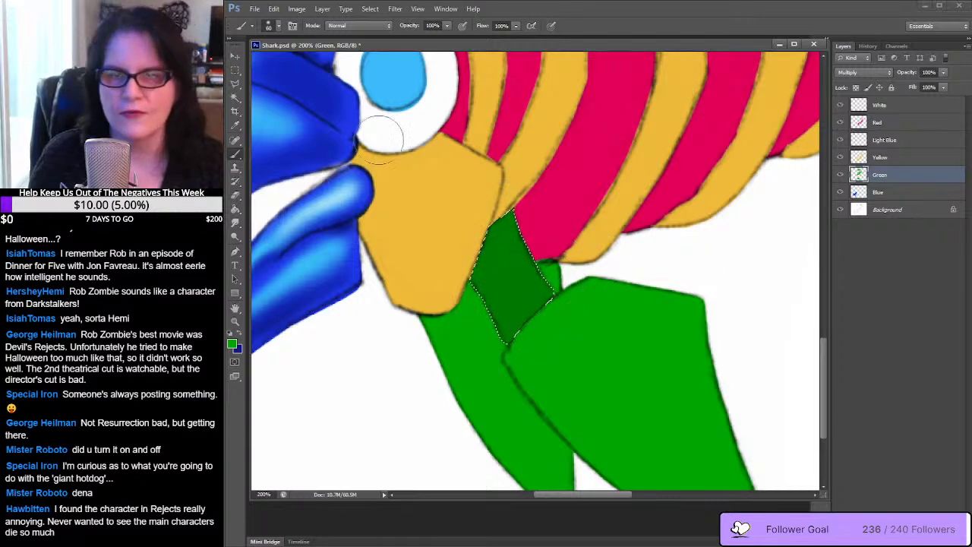
# Deselect the fin connectors and touch up the edges of the painted front connector with a hard 12 px brush
pyautogui.click(236, 69)
pyautogui.hotkey('ctrl', 'd')
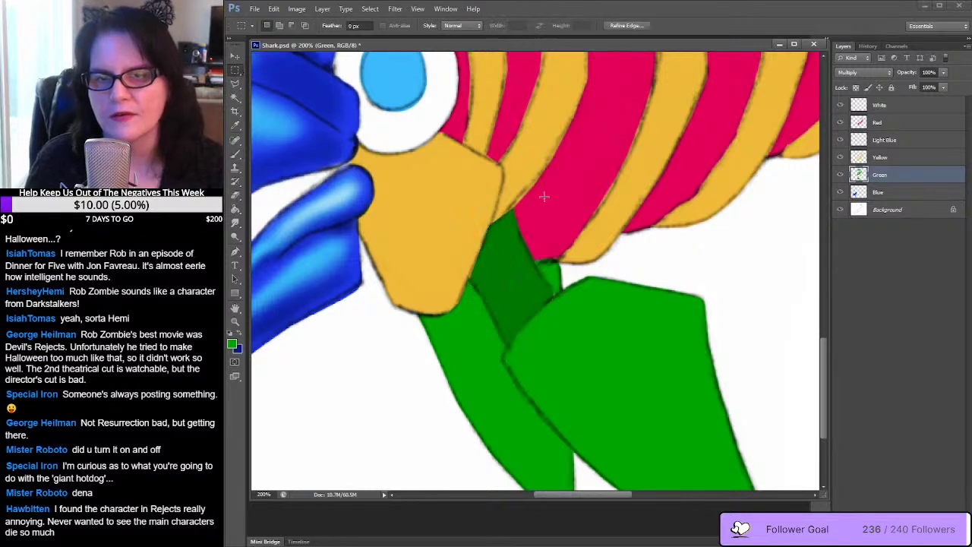
pyautogui.click(236, 154)
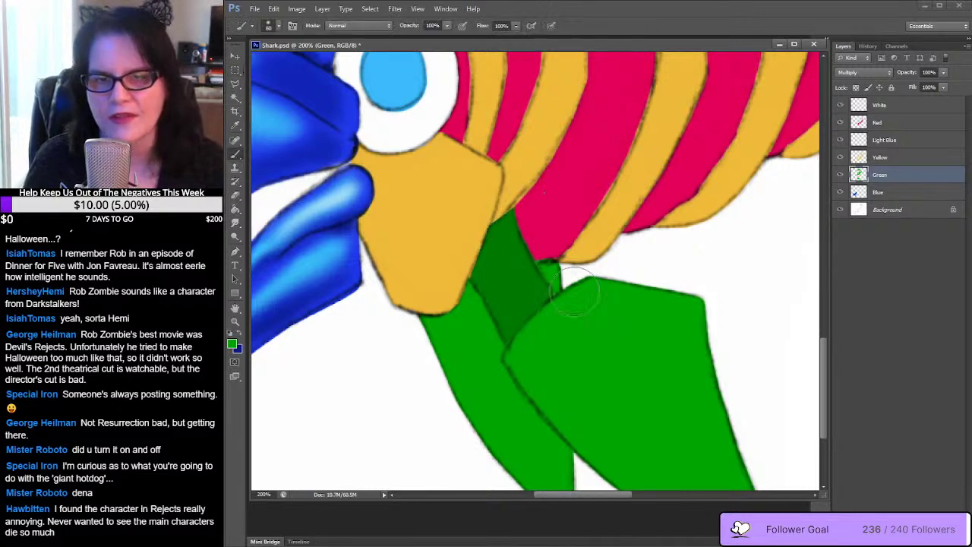
pyautogui.click(278, 26)
pyautogui.moveTo(345, 140); pyautogui.dragTo(351, 118)
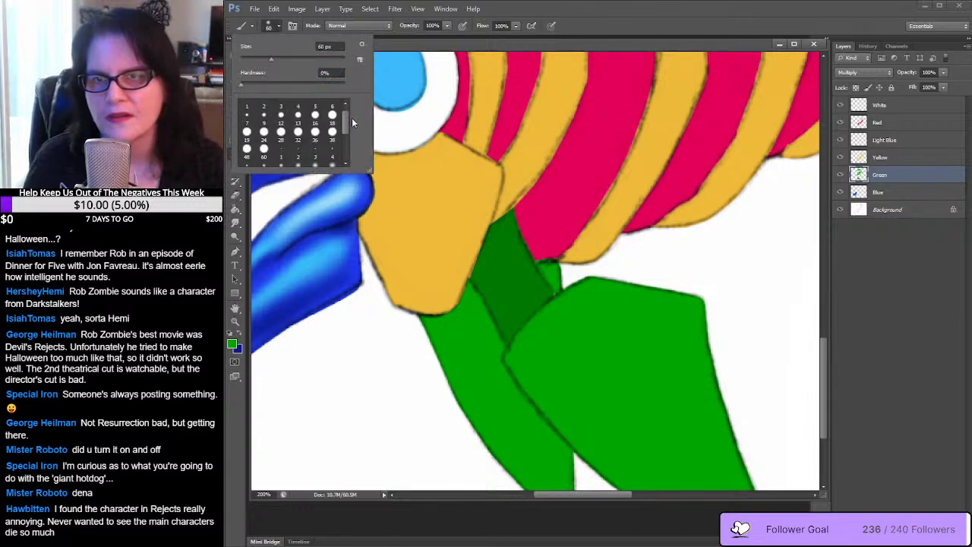
pyautogui.click(280, 133)
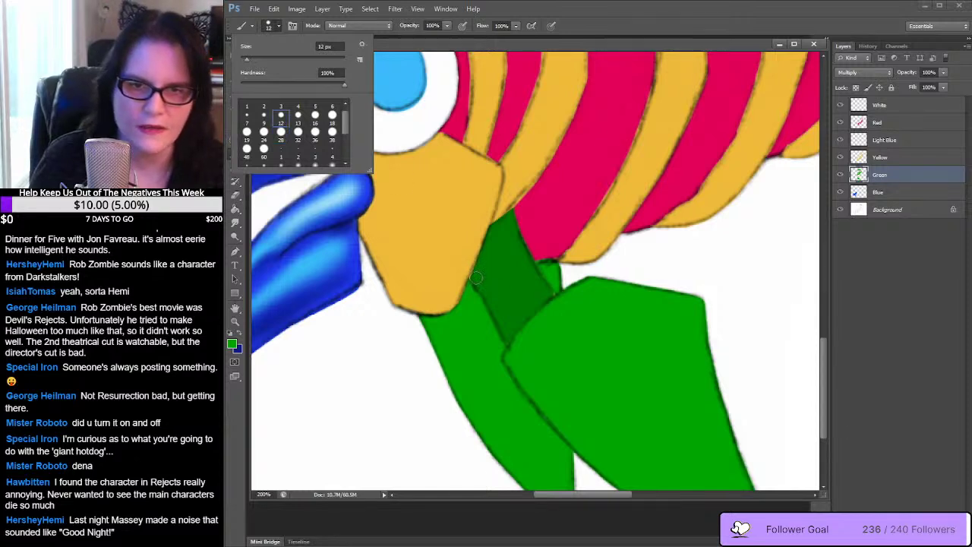
pyautogui.press('Return')
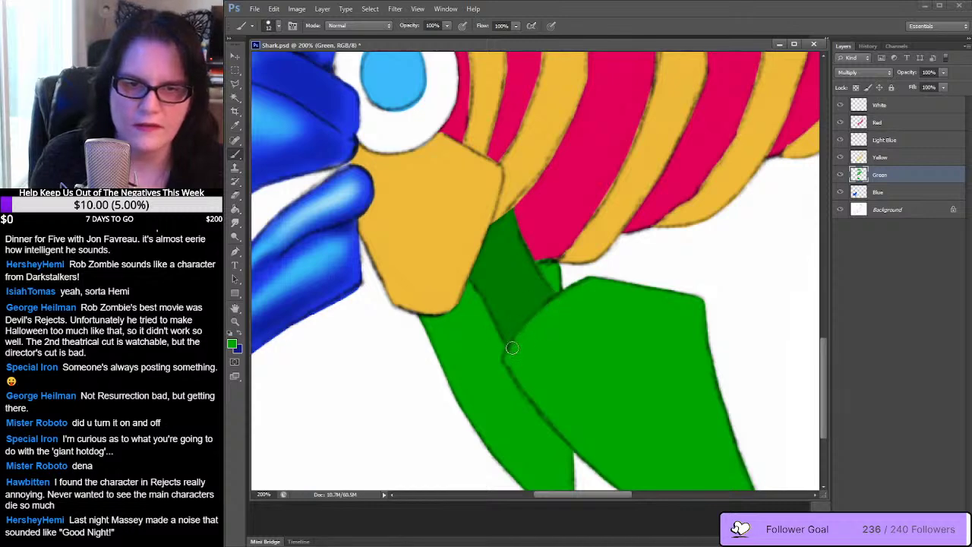
pyautogui.moveTo(687, 165); pyautogui.dragTo(481, 364)
pyautogui.moveTo(696, 190); pyautogui.dragTo(342, 380)
pyautogui.moveTo(721, 88); pyautogui.dragTo(669, 306)
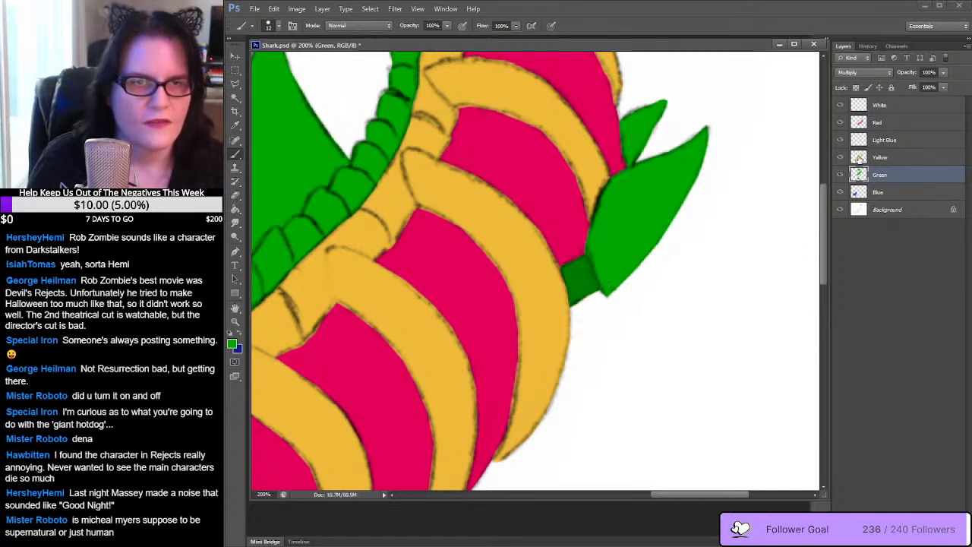
# Clear the yellow beneath the green areas from the Yellow layer, using the Green layer's painted areas as the selection, and deselect
pyautogui.click(858, 158)
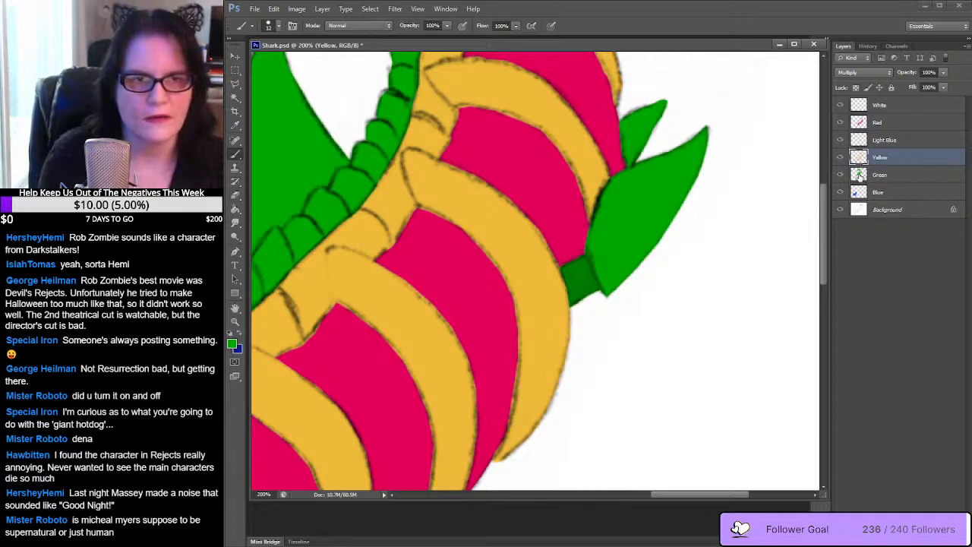
pyautogui.keyDown('ctrl'); pyautogui.click(859, 175); pyautogui.keyUp('ctrl')
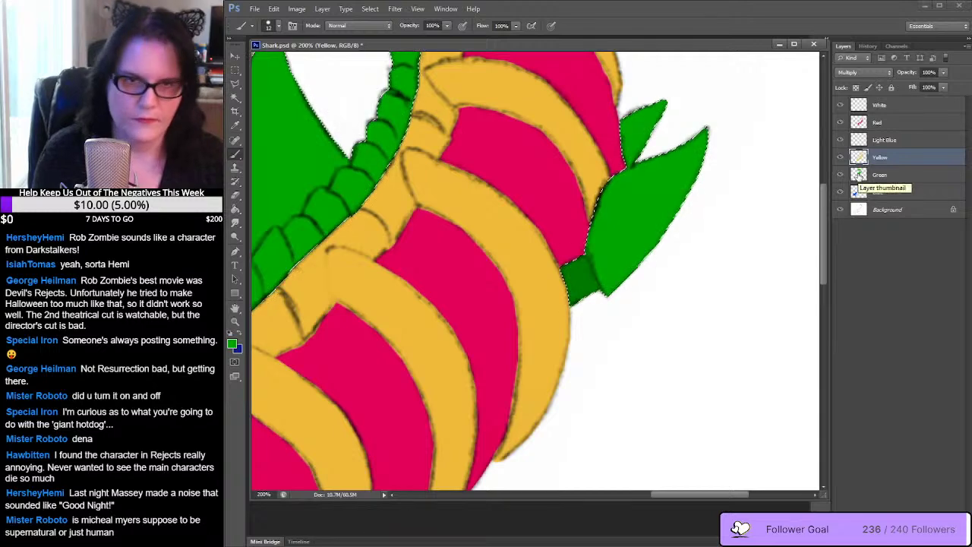
pyautogui.click(235, 69)
pyautogui.click(571, 148)
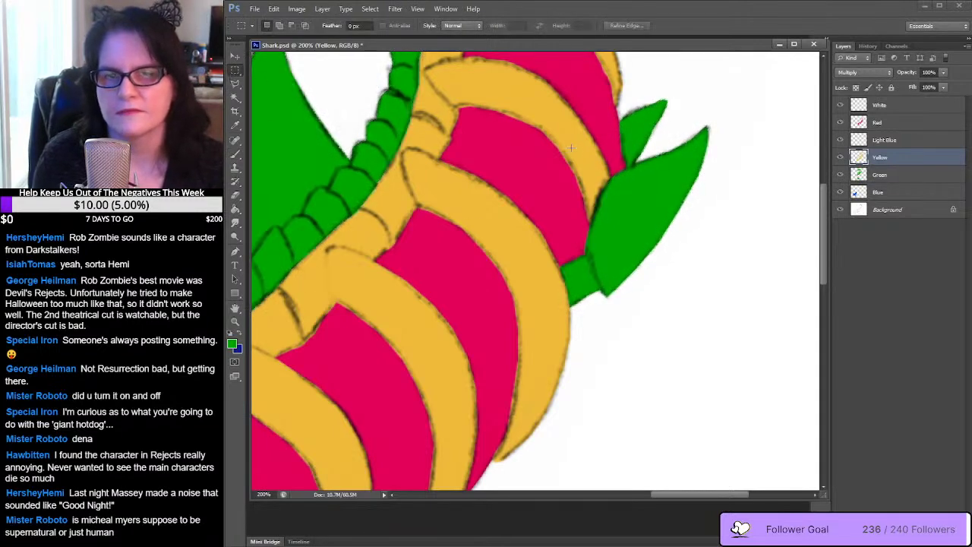
pyautogui.click(235, 321)
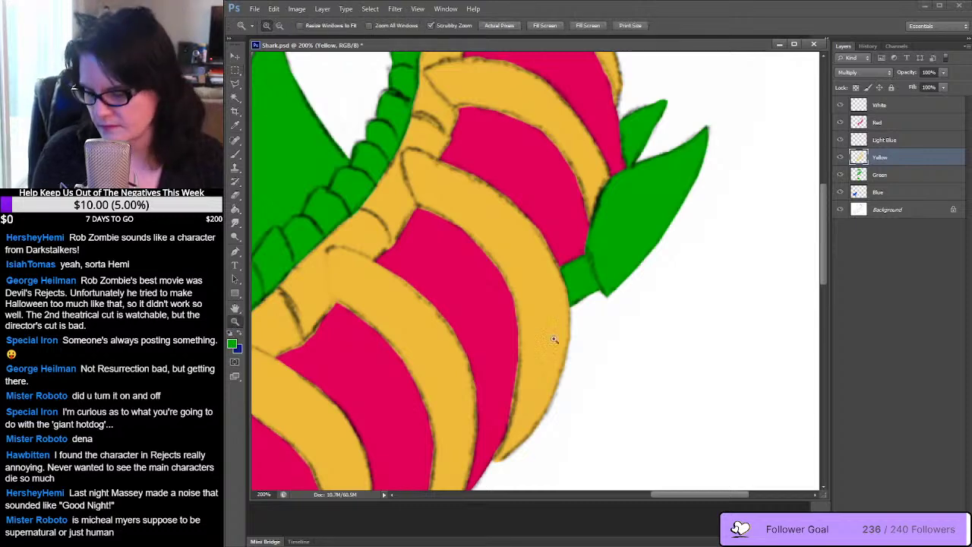
pyautogui.keyDown('alt'); pyautogui.click(665, 353); pyautogui.keyUp('alt')
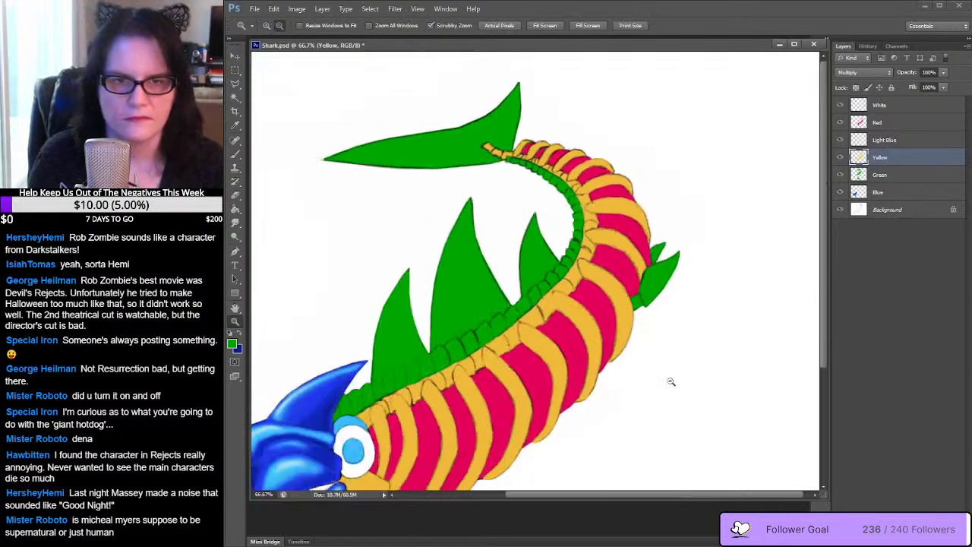
# Save Shark.psd with the corrected green fin connectors
pyautogui.moveTo(825, 335); pyautogui.dragTo(823, 437)
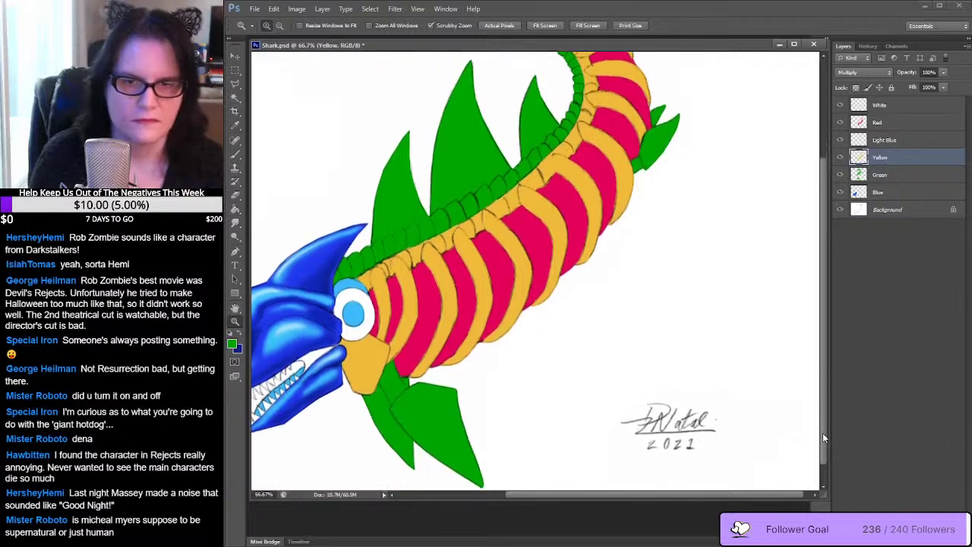
pyautogui.moveTo(703, 495); pyautogui.dragTo(637, 501)
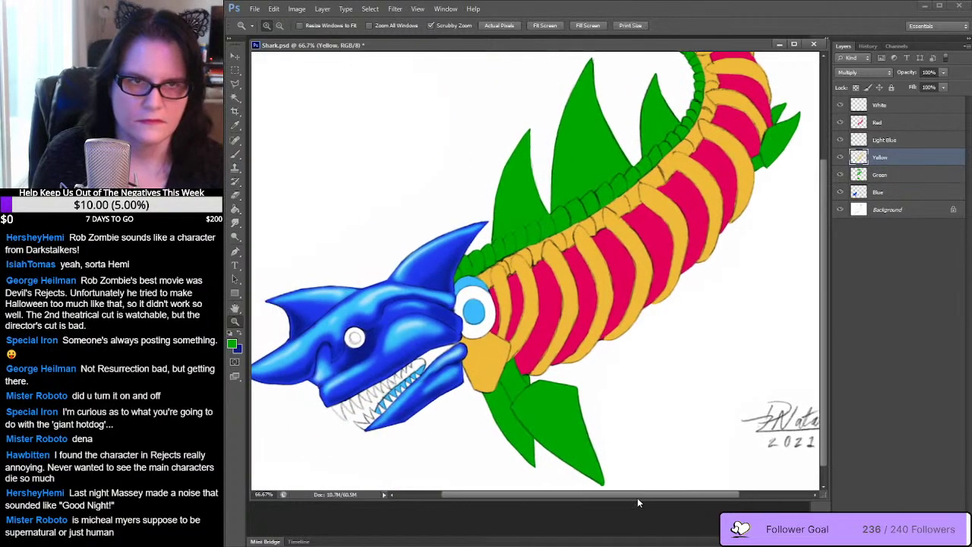
pyautogui.hotkey('ctrl', 's')
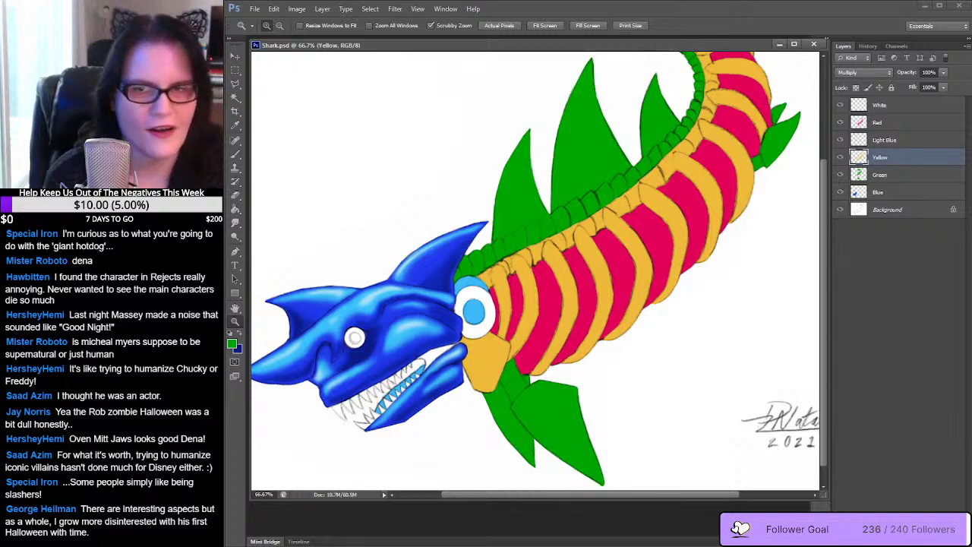
# Examine the 69298-6.png sprite reference over the canvas, put it away and return to the Shark.psd document
pyautogui.moveTo(228, 93); pyautogui.dragTo(395, 88)
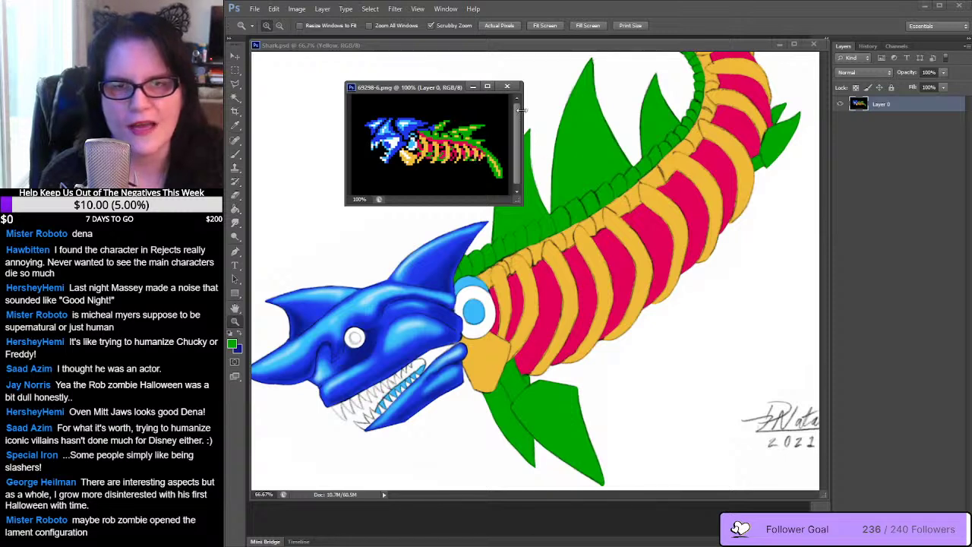
pyautogui.hotkey('ctrl', 'w')
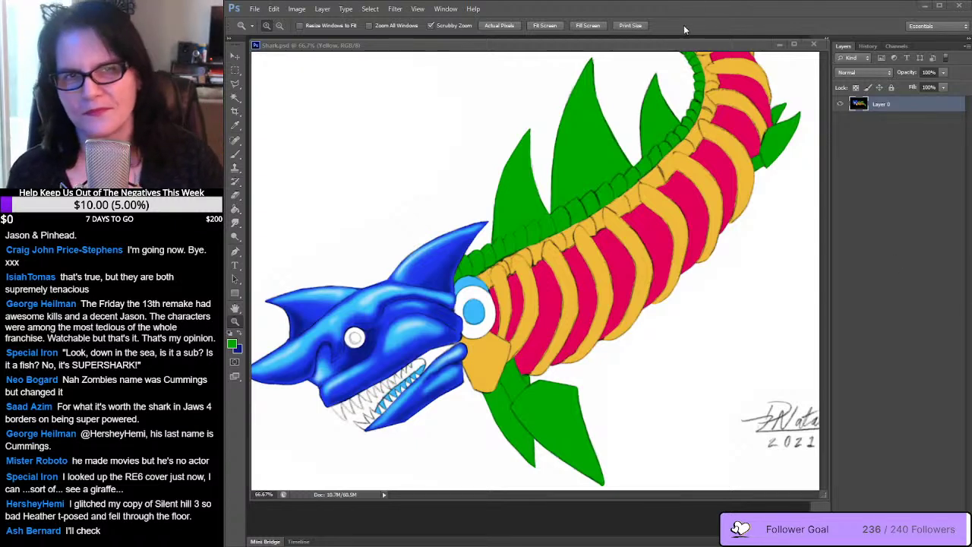
pyautogui.click(681, 46)
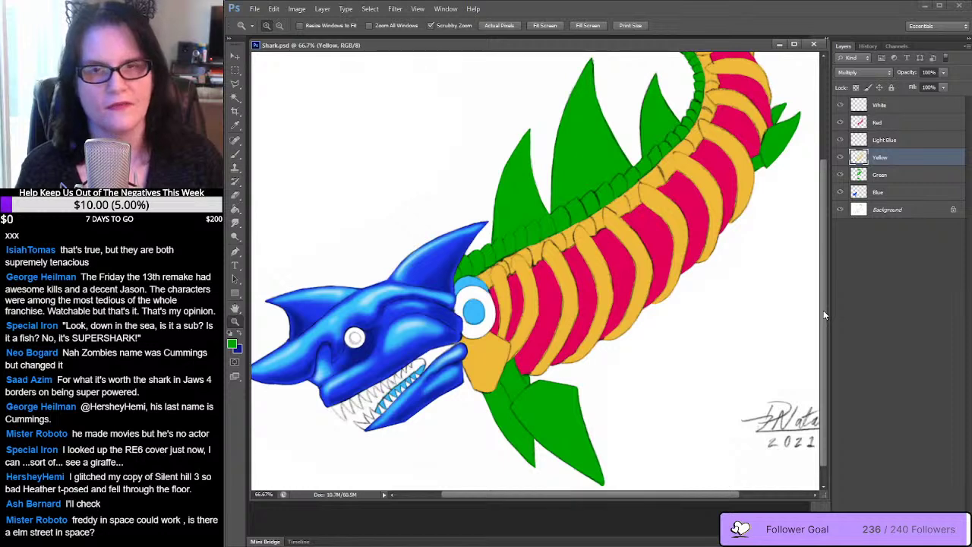
# Make the Green layer active and load its painted areas as a selection
pyautogui.moveTo(823, 309); pyautogui.dragTo(824, 270)
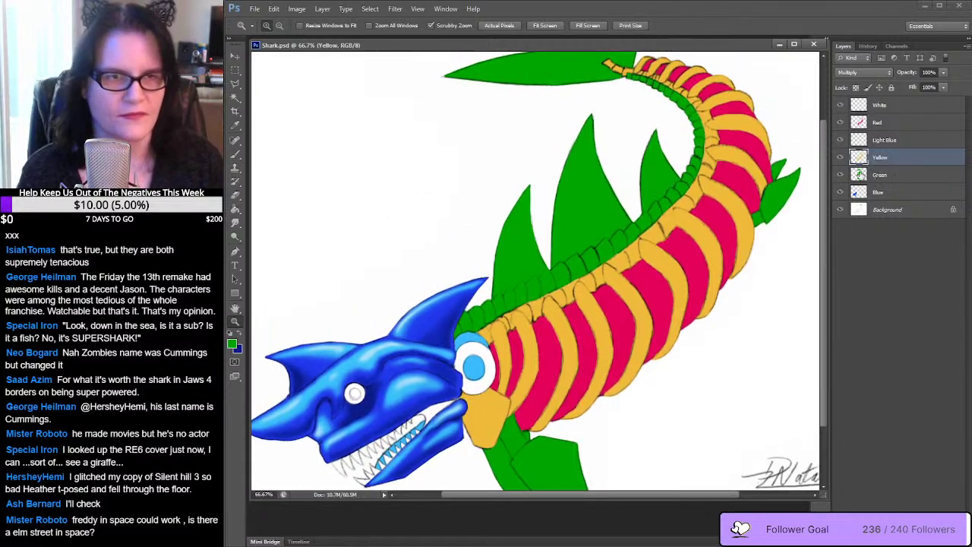
pyautogui.click(860, 176)
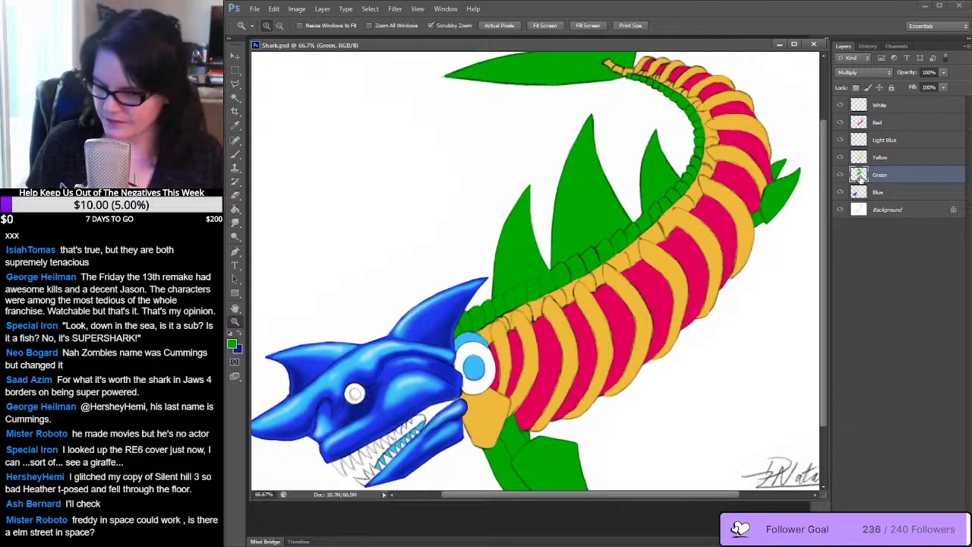
pyautogui.keyDown('ctrl'); pyautogui.click(860, 176); pyautogui.keyUp('ctrl')
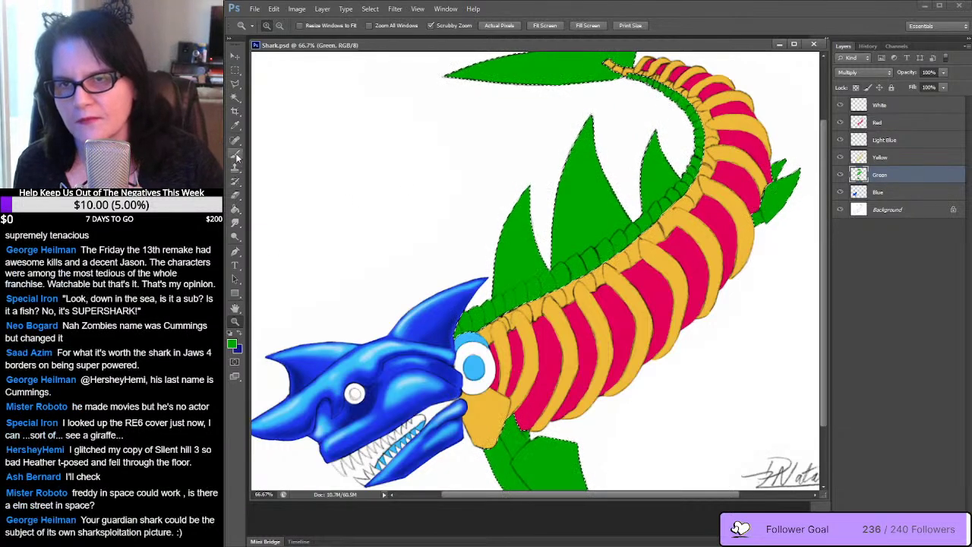
# Sample the fin's green and set it as both the foreground and background colour
pyautogui.click(235, 125)
pyautogui.click(523, 251)
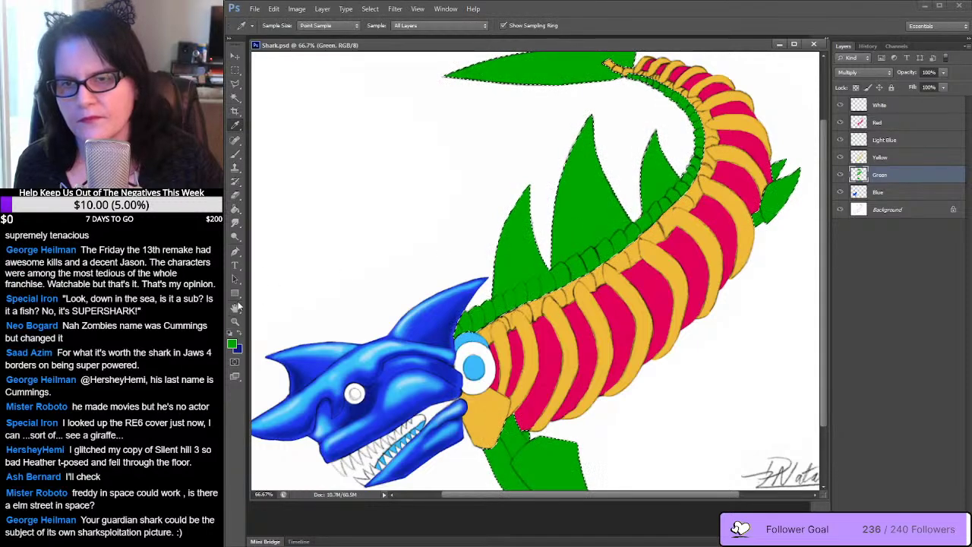
pyautogui.press('x')
pyautogui.press('x')
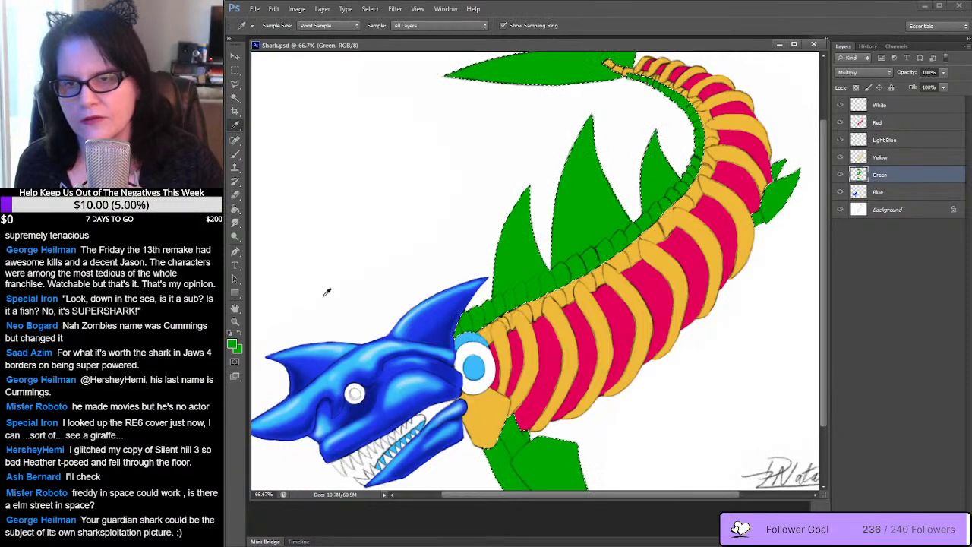
pyautogui.click(231, 346)
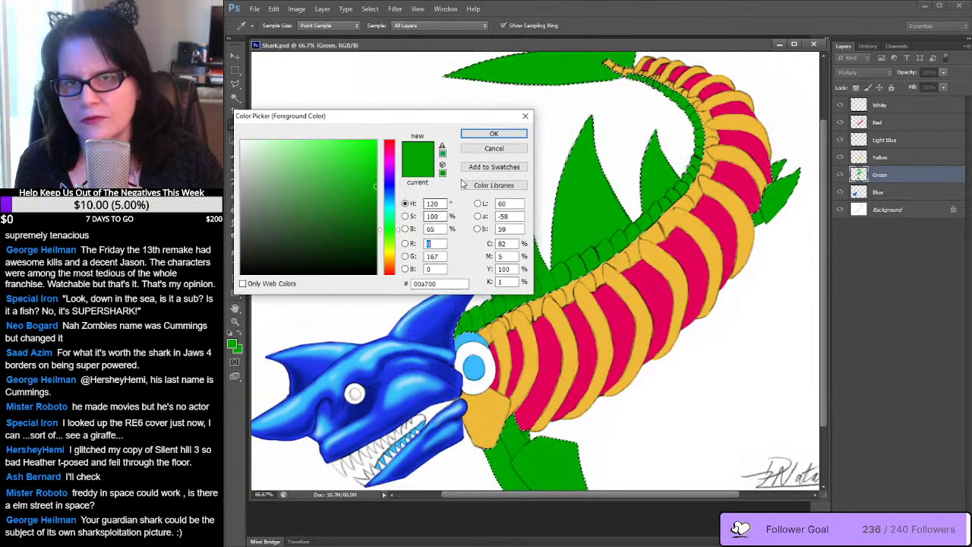
pyautogui.press('Return')
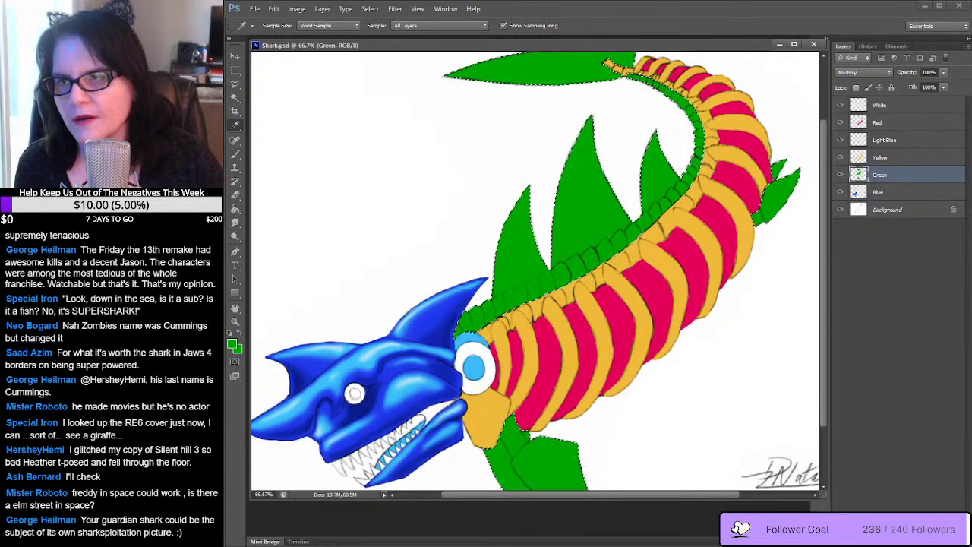
# Bring up the 69298-6.png reference, sample an orange-yellow from its sprite as the foreground colour and put the reference away
pyautogui.hotkey('ctrl', 'Tab')
pyautogui.moveTo(362, 85); pyautogui.dragTo(458, 85)
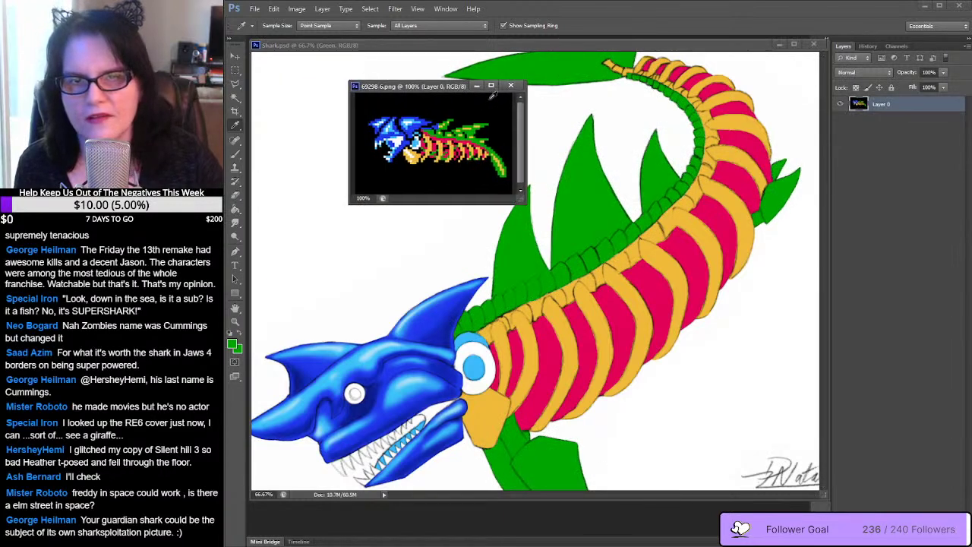
pyautogui.click(498, 157)
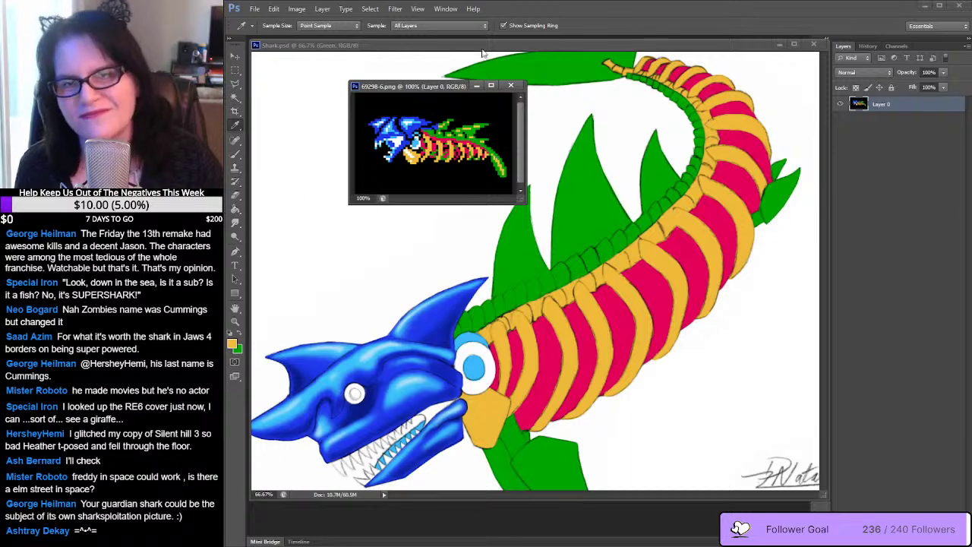
pyautogui.click(510, 86)
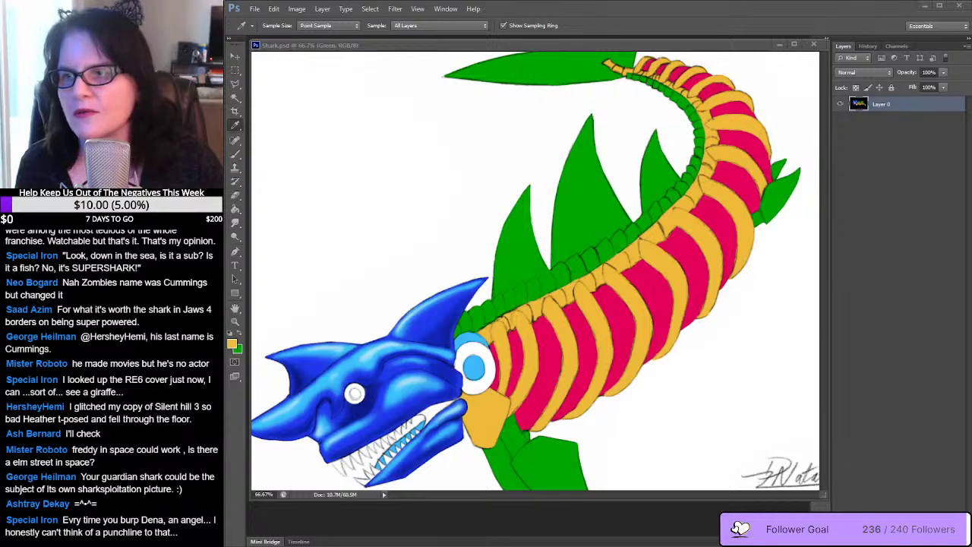
# Shift the foreground colour to a yellow-green with a hue of 66°
pyautogui.click(233, 343)
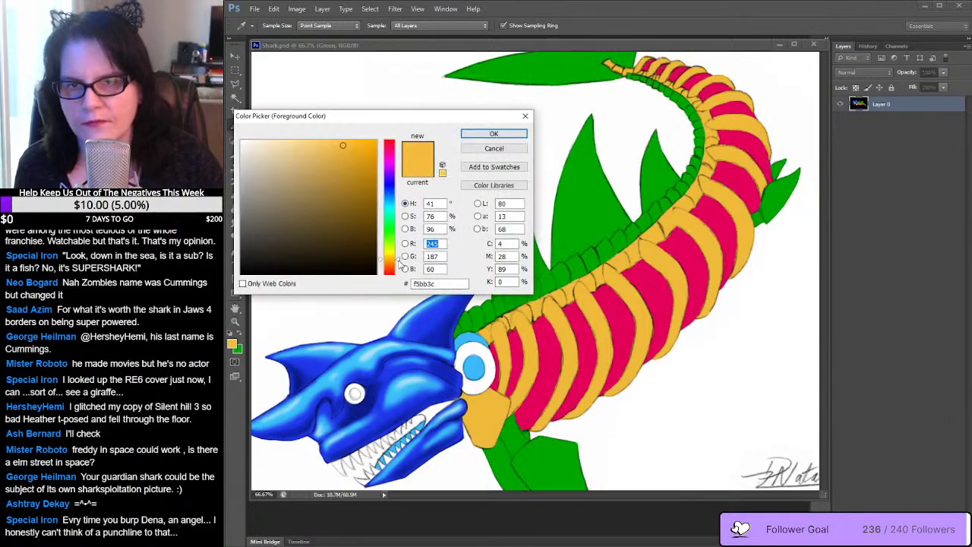
pyautogui.moveTo(401, 266); pyautogui.dragTo(398, 249)
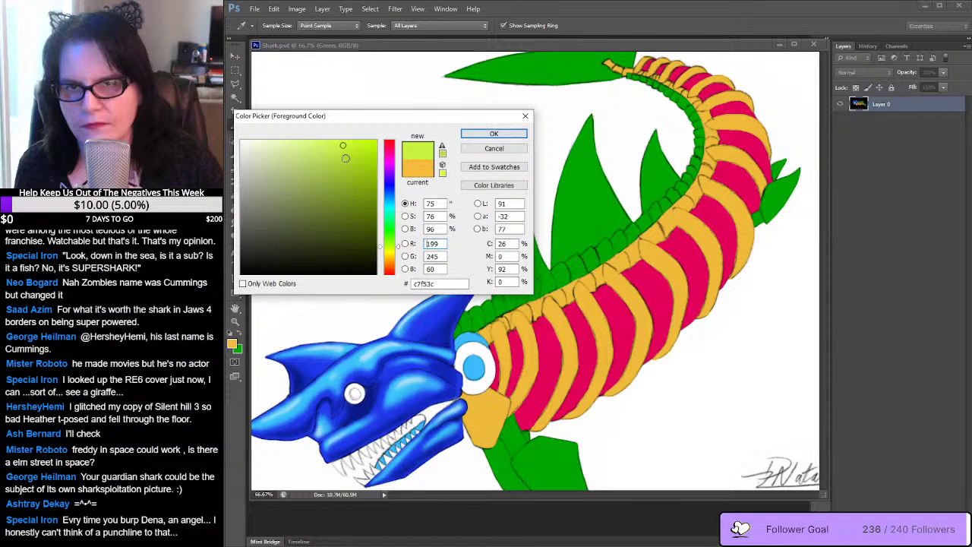
pyautogui.moveTo(345, 157)
pyautogui.mouseDown()
pyautogui.moveTo(355, 171)
pyautogui.moveTo(350, 156)
pyautogui.moveTo(344, 165)
pyautogui.mouseUp()
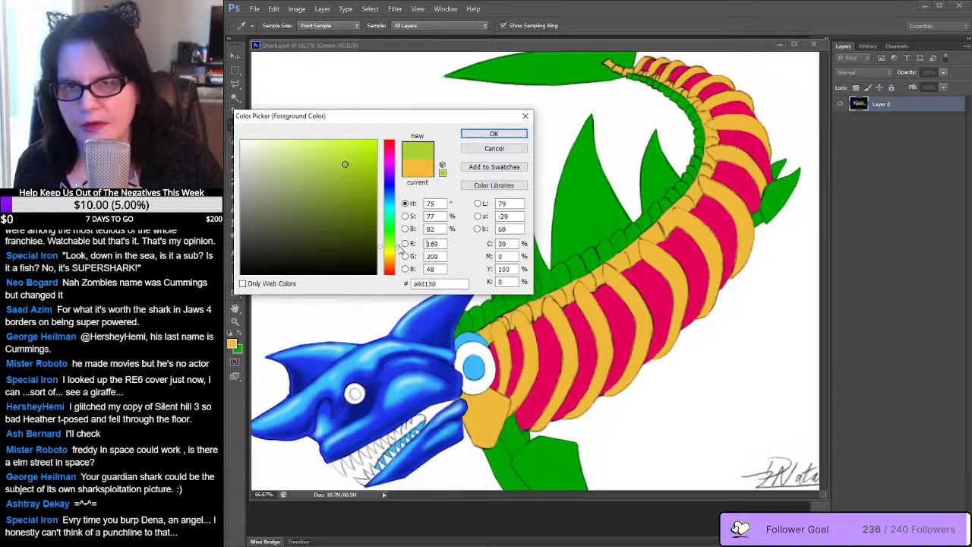
pyautogui.press('Up')
pyautogui.press('Up')
pyautogui.press('Up')
pyautogui.press('Up')
pyautogui.press('Up')
pyautogui.press('Up')
pyautogui.press('Up')
pyautogui.press('Up')
pyautogui.press('Up')
pyautogui.press('Up')
pyautogui.press('Up')
pyautogui.press('Up')
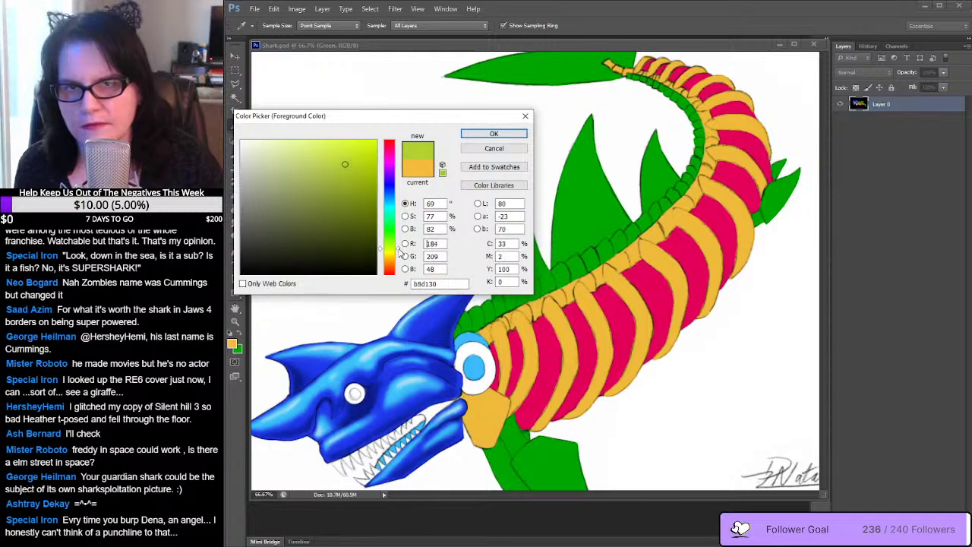
pyautogui.press('Up')
pyautogui.press('Up')
pyautogui.press('Up')
pyautogui.press('Up')
pyautogui.press('Up')
pyautogui.press('Up')
pyautogui.press('Up')
pyautogui.press('Up')
pyautogui.press('Up')
pyautogui.press('Up')
pyautogui.press('Up')
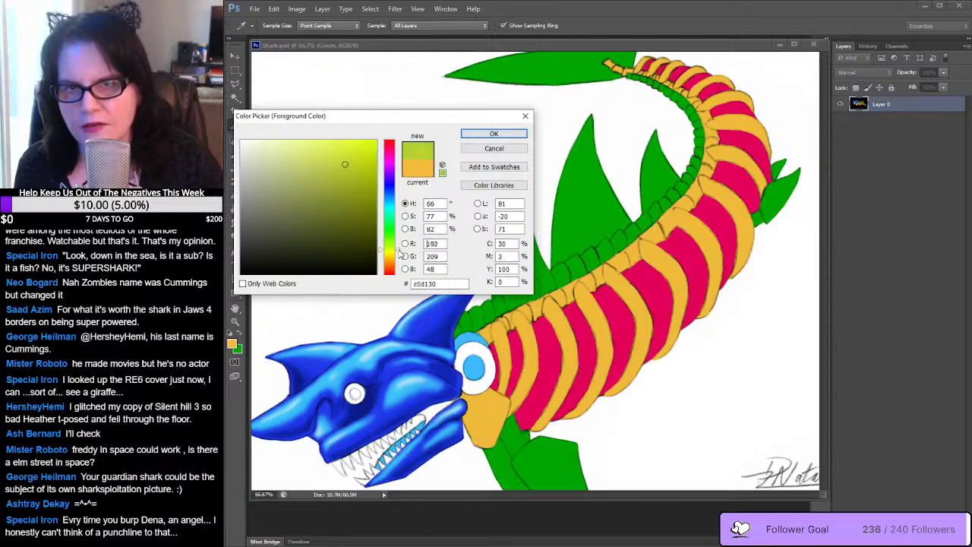
# Set the yellow-green foreground colour's saturation to 100% and brightness to 84%, giving hex c0d700
pyautogui.click(356, 192)
pyautogui.moveTo(356, 192)
pyautogui.mouseDown()
pyautogui.moveTo(386, 195)
pyautogui.moveTo(394, 176)
pyautogui.mouseUp()
pyautogui.moveTo(394, 175); pyautogui.dragTo(397, 174)
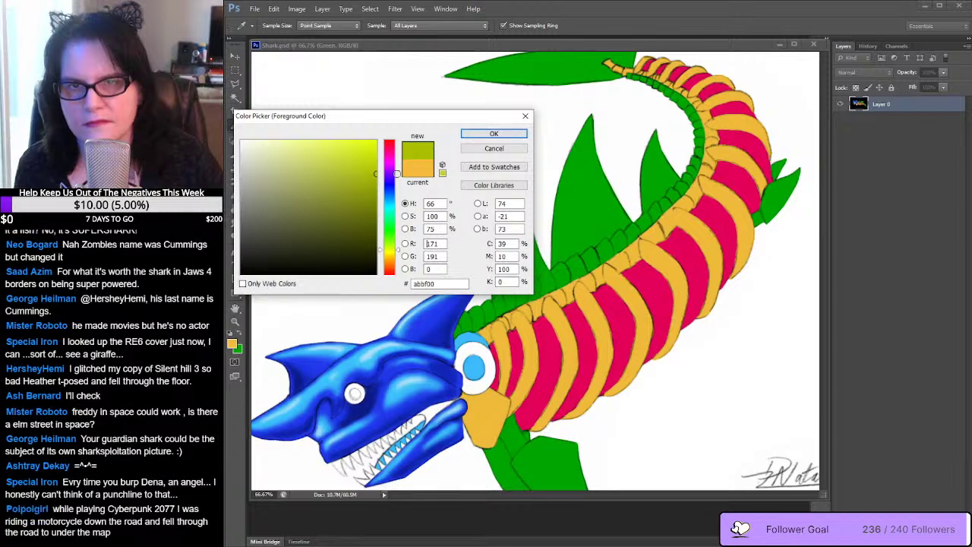
pyautogui.moveTo(397, 173); pyautogui.dragTo(406, 152)
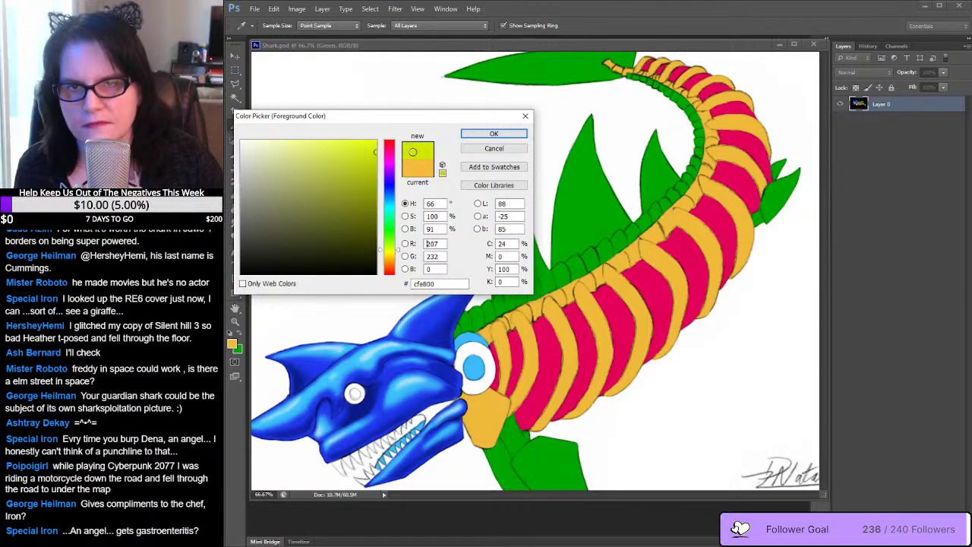
pyautogui.click(412, 152)
pyautogui.click(412, 154)
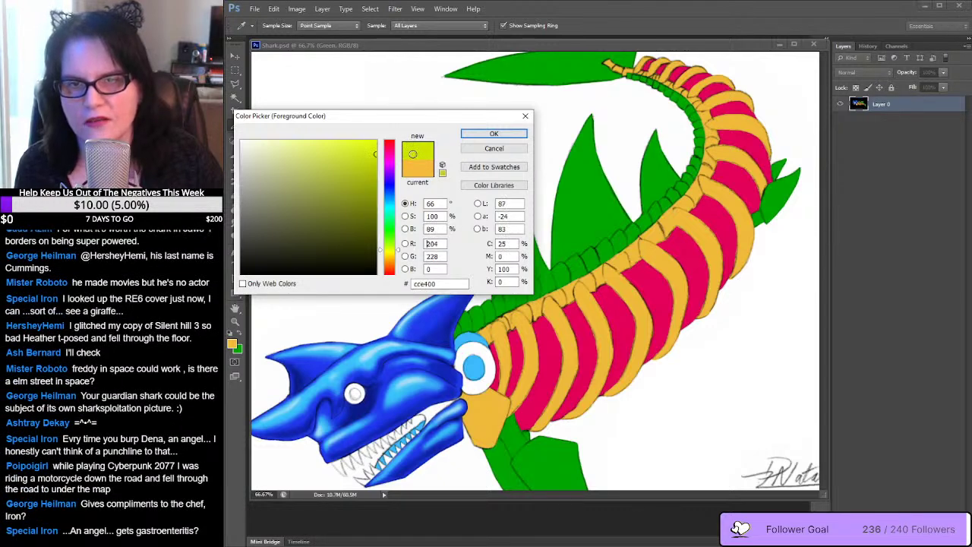
pyautogui.click(413, 155)
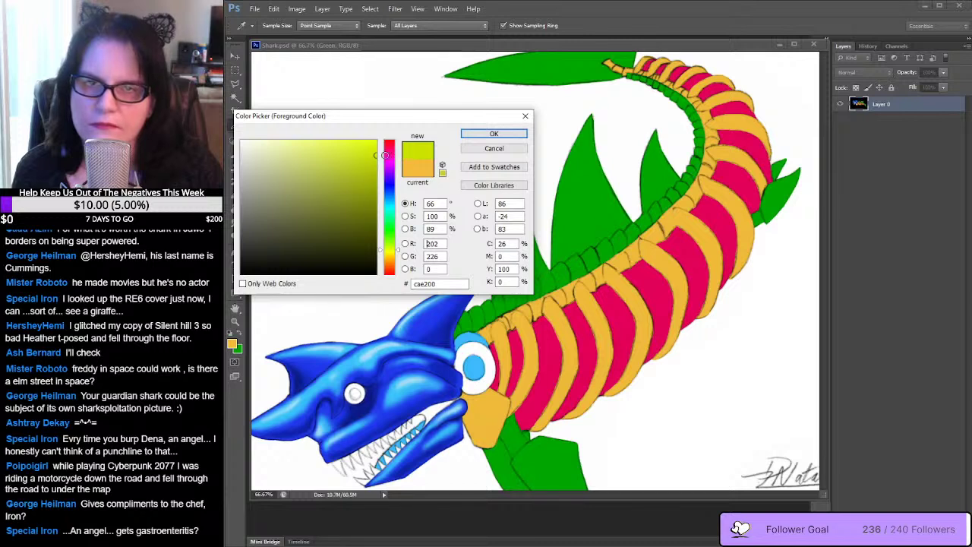
pyautogui.moveTo(385, 155); pyautogui.dragTo(385, 161)
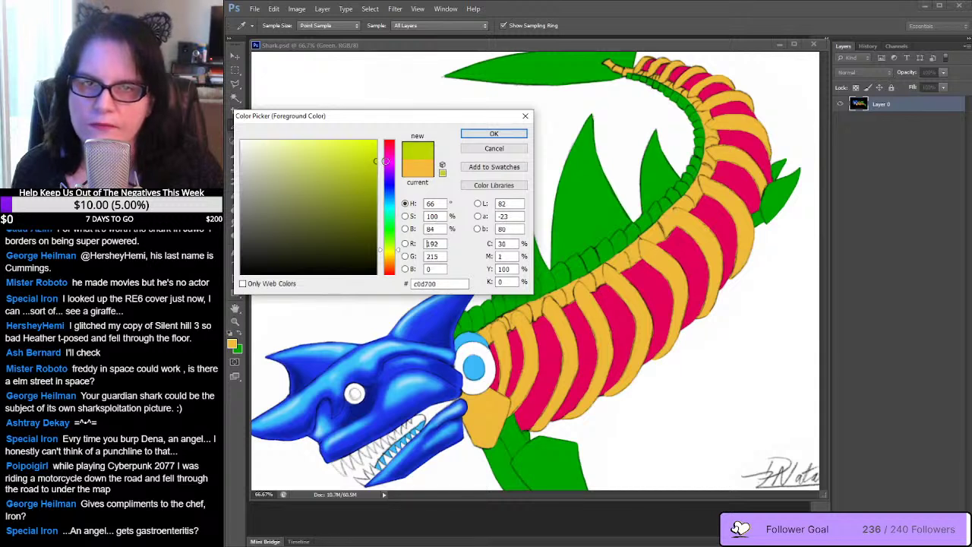
pyautogui.click(495, 134)
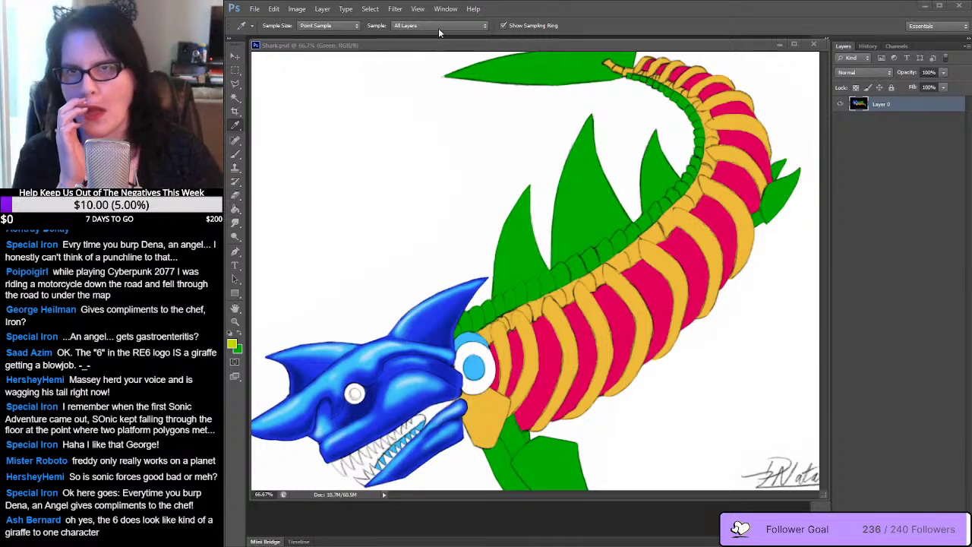
# Set up the Brush with the soft round 48 px preset at 0% hardness for painting the green dorsal fins
pyautogui.click(237, 322)
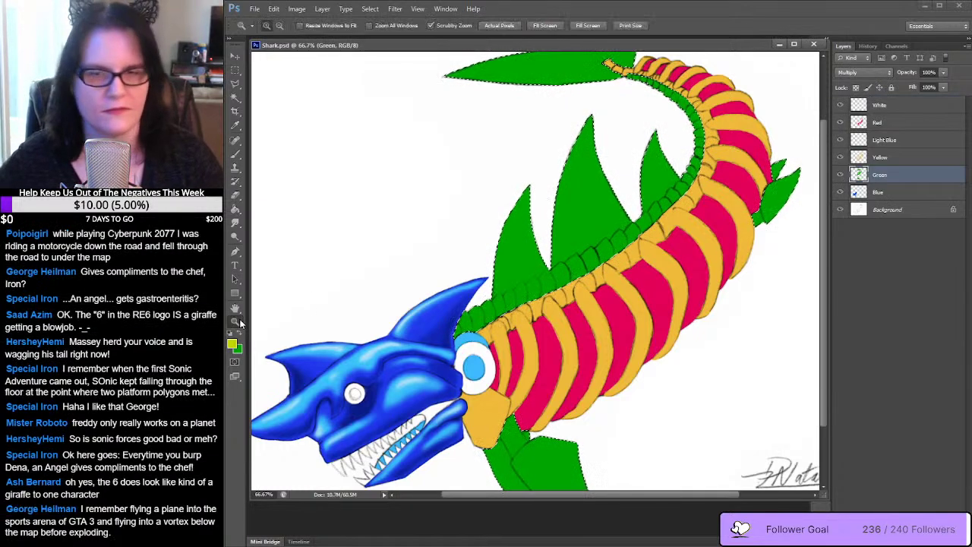
pyautogui.click(523, 267)
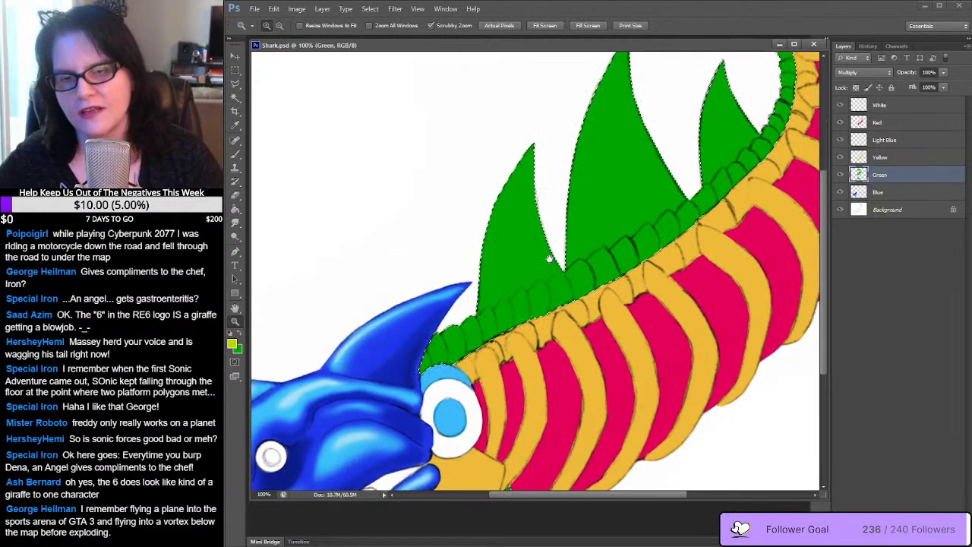
pyautogui.moveTo(549, 259); pyautogui.dragTo(470, 320)
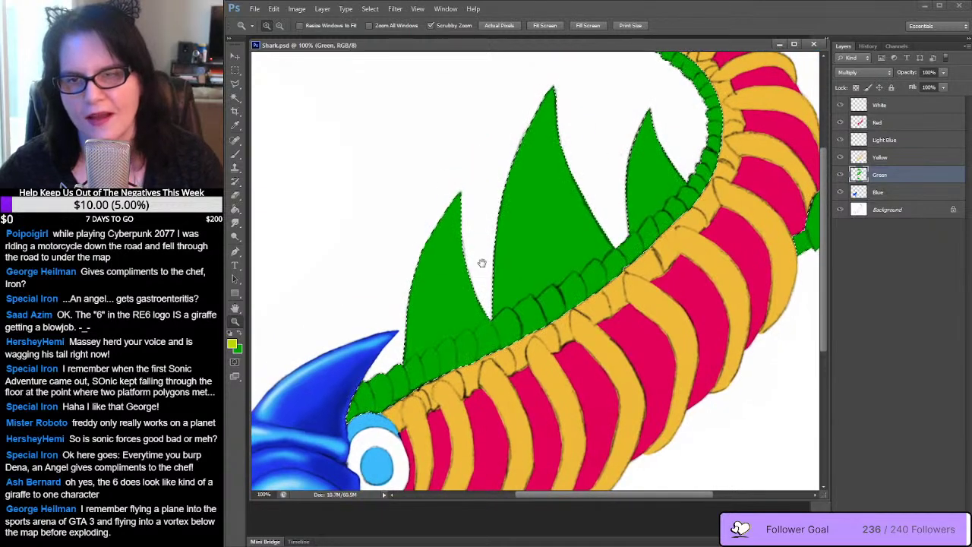
pyautogui.click(415, 281)
pyautogui.moveTo(421, 280); pyautogui.dragTo(585, 163)
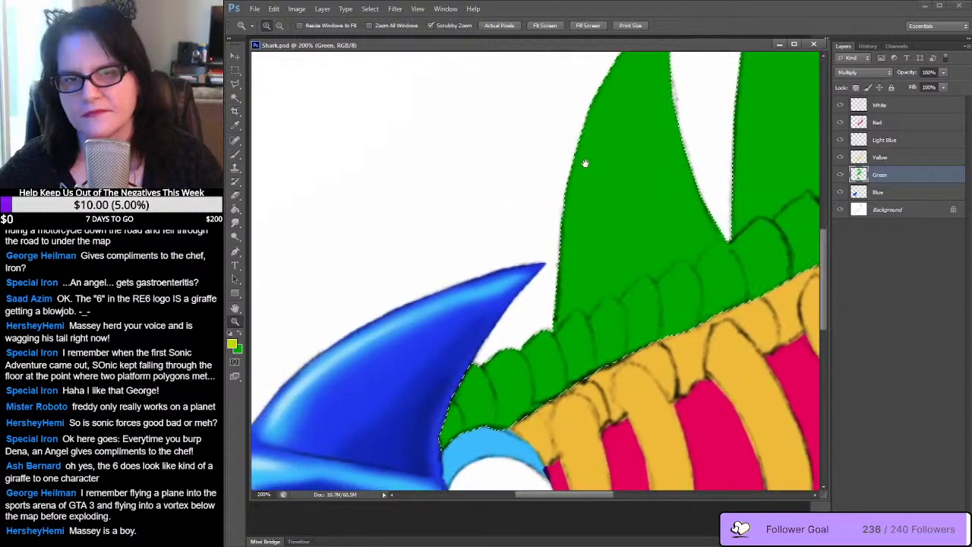
pyautogui.keyDown('alt'); pyautogui.click(629, 200); pyautogui.keyUp('alt')
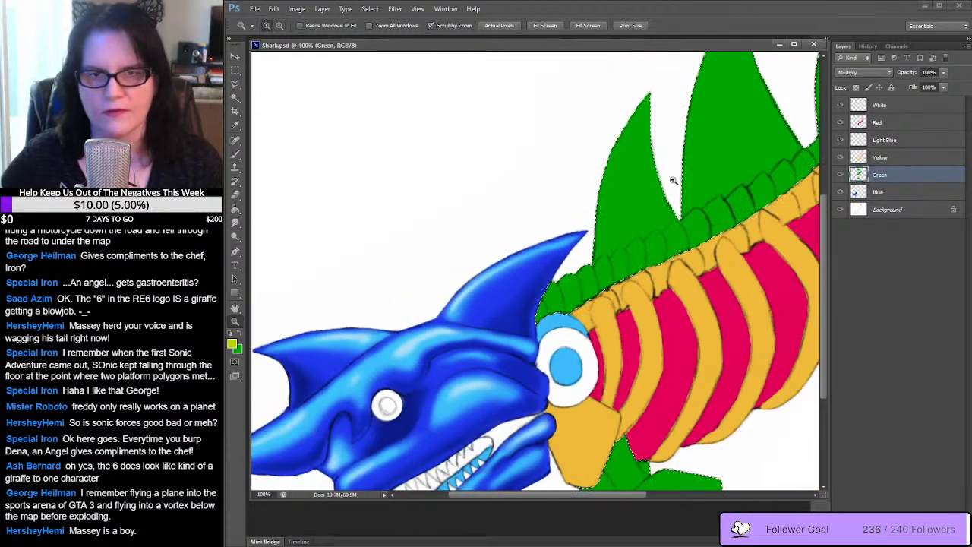
pyautogui.moveTo(673, 180); pyautogui.dragTo(601, 223)
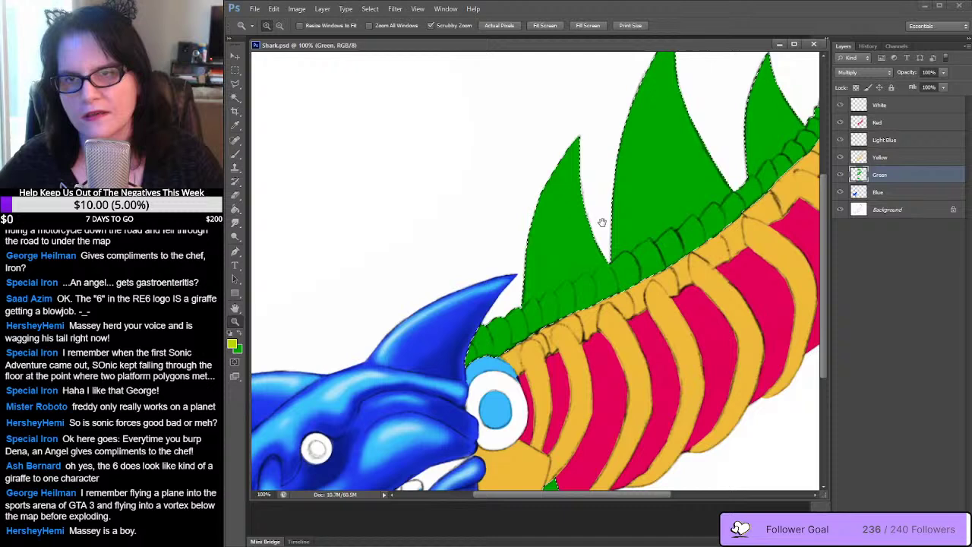
pyautogui.click(236, 156)
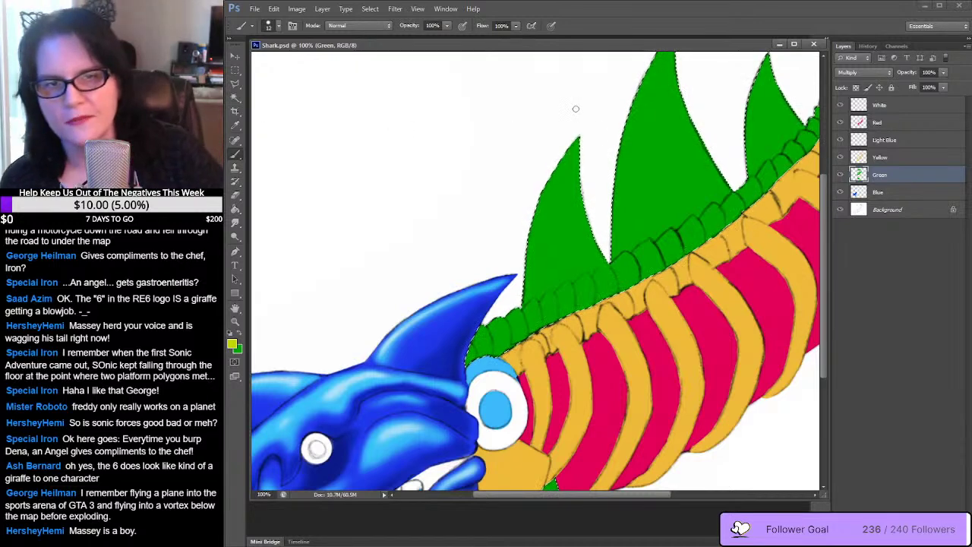
pyautogui.click(278, 26)
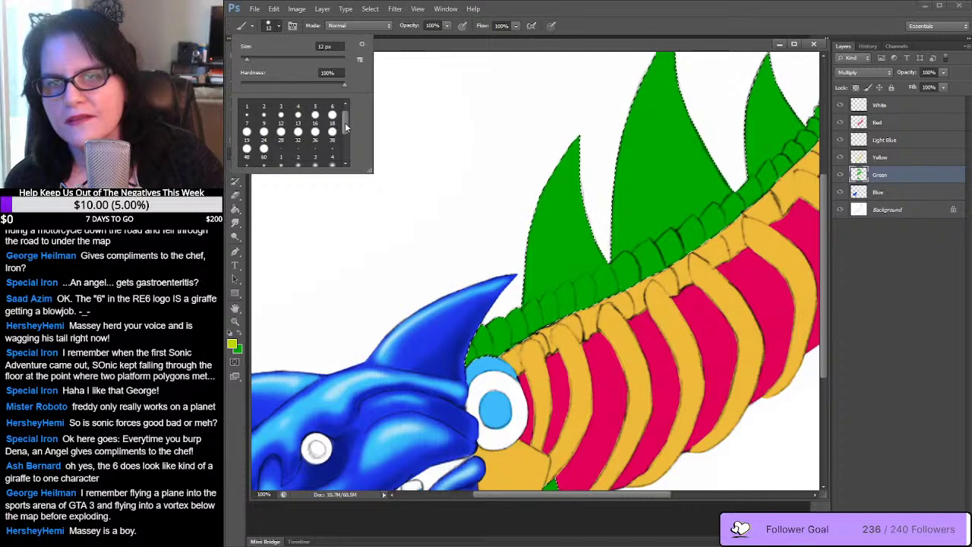
pyautogui.moveTo(346, 127); pyautogui.dragTo(347, 146)
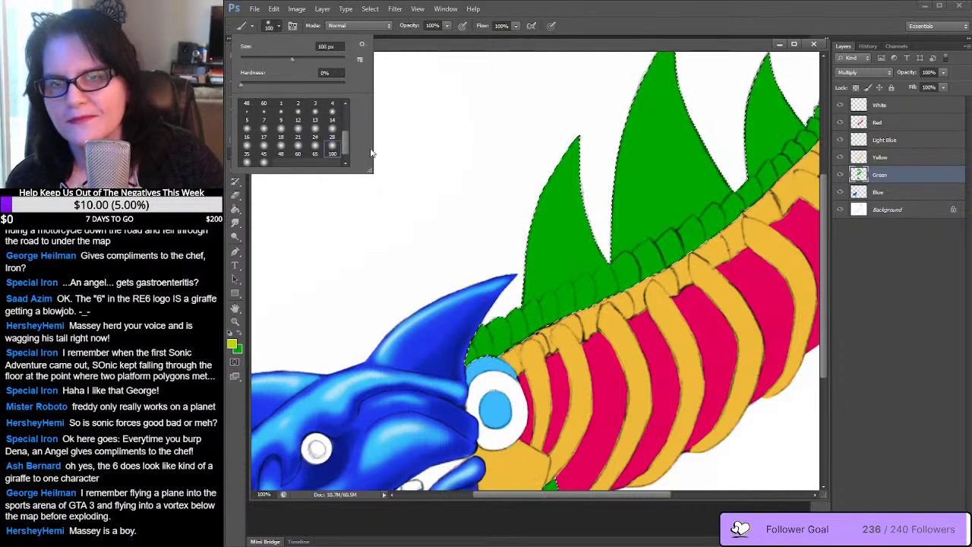
pyautogui.click(280, 151)
pyautogui.click(279, 152)
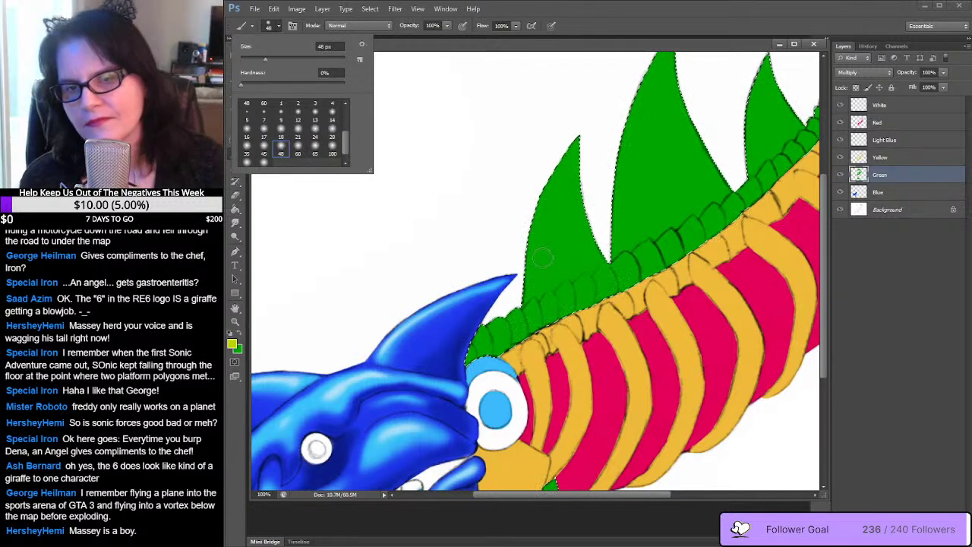
pyautogui.click(536, 288)
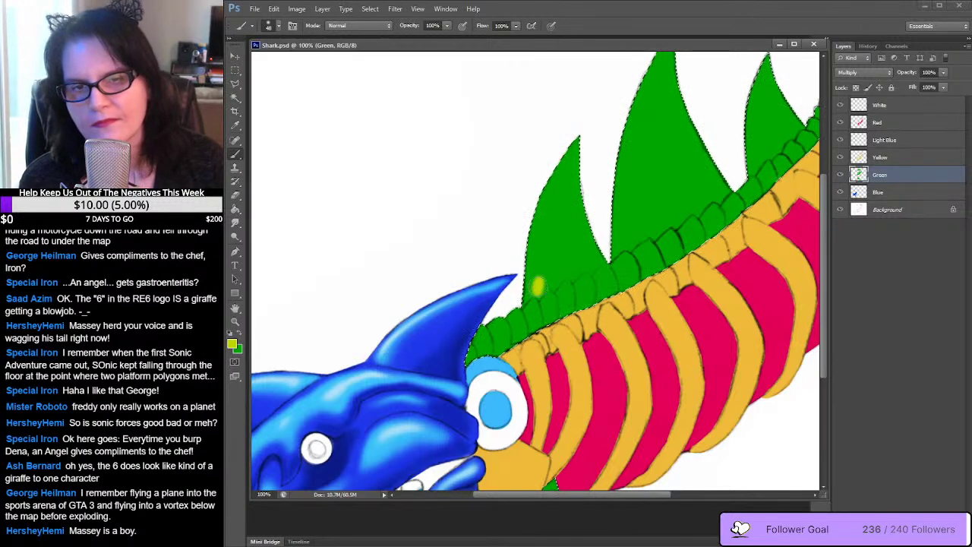
pyautogui.moveTo(536, 282); pyautogui.dragTo(545, 223)
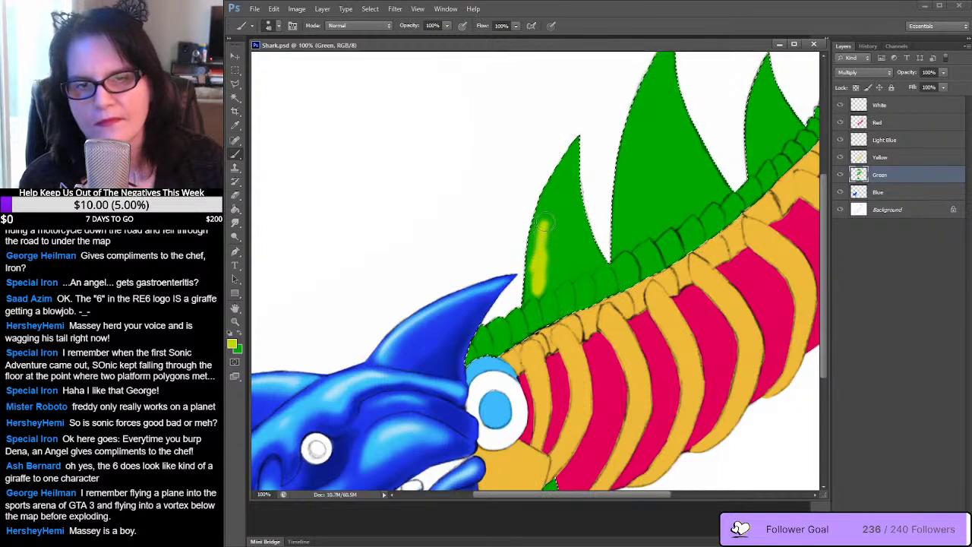
pyautogui.hotkey('ctrl', 'z')
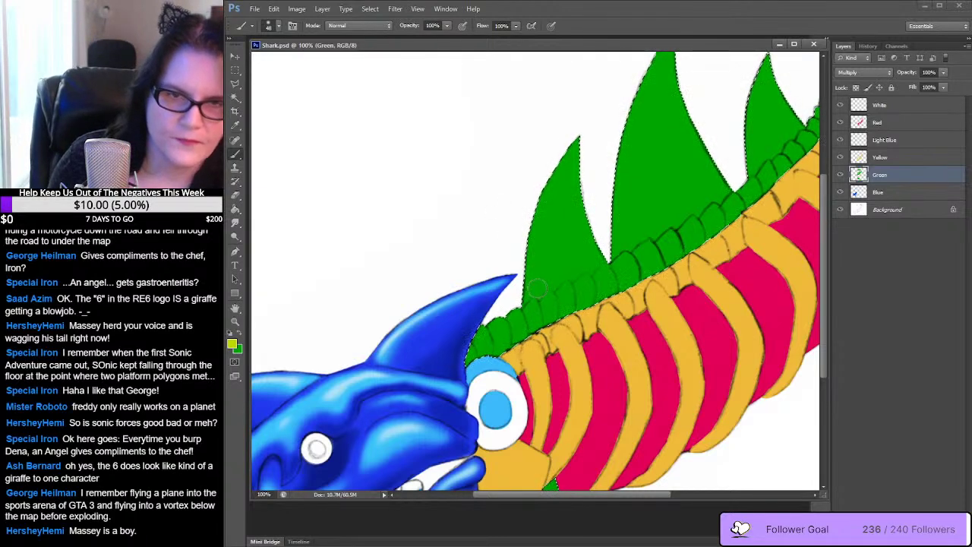
# Paint yellow-green highlight strokes along the leading edges of the three green dorsal fins, from base to tip
pyautogui.moveTo(539, 288); pyautogui.dragTo(535, 278)
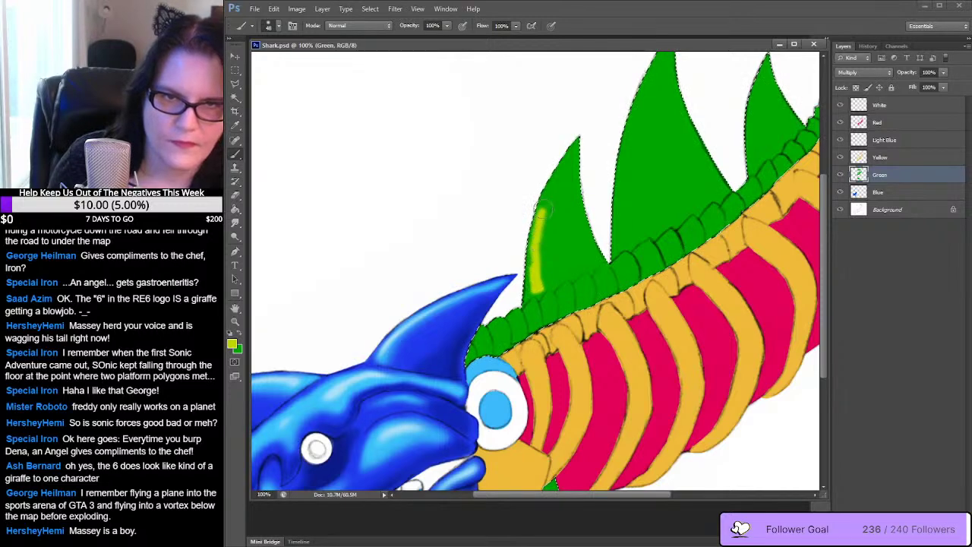
pyautogui.moveTo(547, 185); pyautogui.dragTo(561, 161)
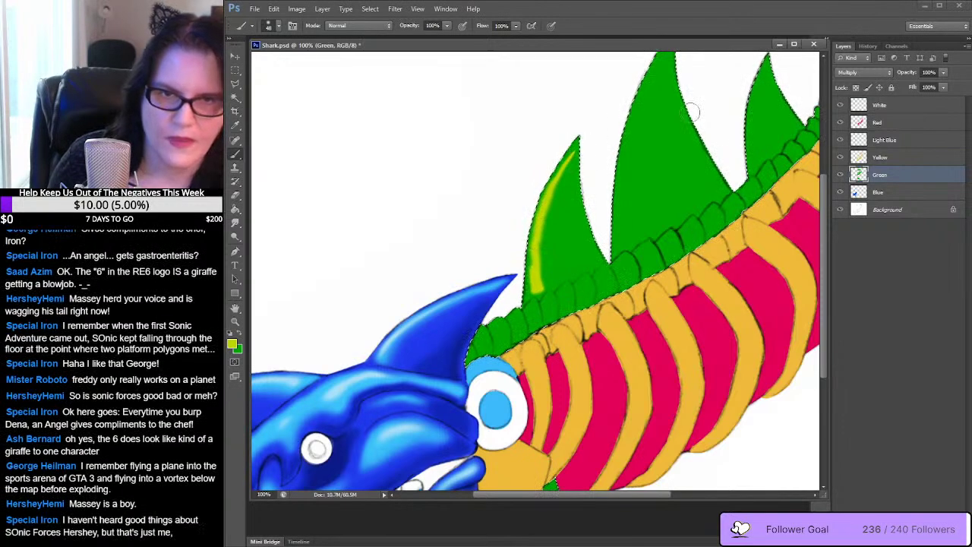
pyautogui.moveTo(718, 111)
pyautogui.mouseDown()
pyautogui.moveTo(677, 174)
pyautogui.moveTo(624, 220)
pyautogui.mouseUp()
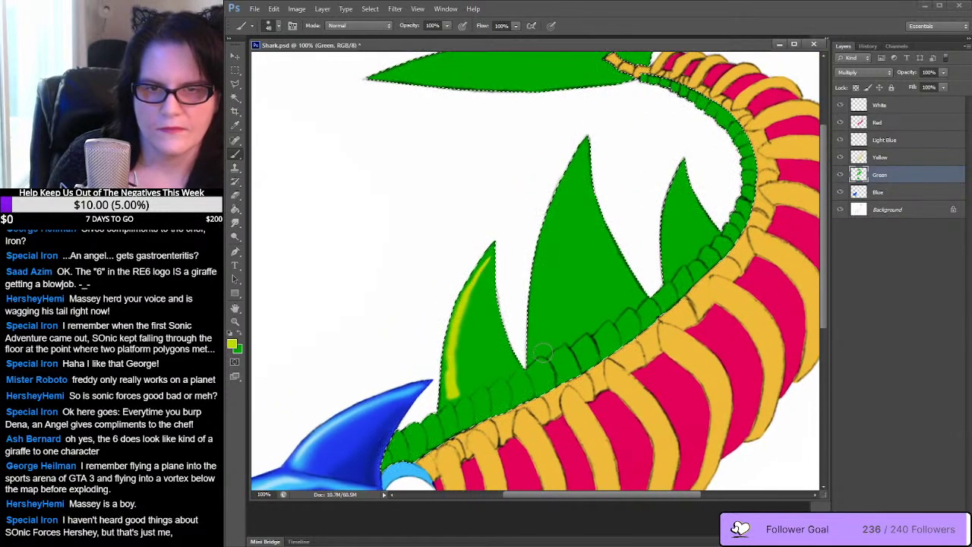
pyautogui.click(537, 348)
pyautogui.moveTo(536, 334)
pyautogui.mouseDown()
pyautogui.moveTo(551, 224)
pyautogui.moveTo(588, 146)
pyautogui.moveTo(594, 166)
pyautogui.moveTo(572, 183)
pyautogui.moveTo(572, 173)
pyautogui.moveTo(551, 223)
pyautogui.moveTo(542, 323)
pyautogui.moveTo(676, 246)
pyautogui.moveTo(744, 187)
pyautogui.moveTo(771, 153)
pyautogui.moveTo(770, 107)
pyautogui.moveTo(546, 243)
pyautogui.mouseUp()
pyautogui.hotkey('ctrl', 'h')
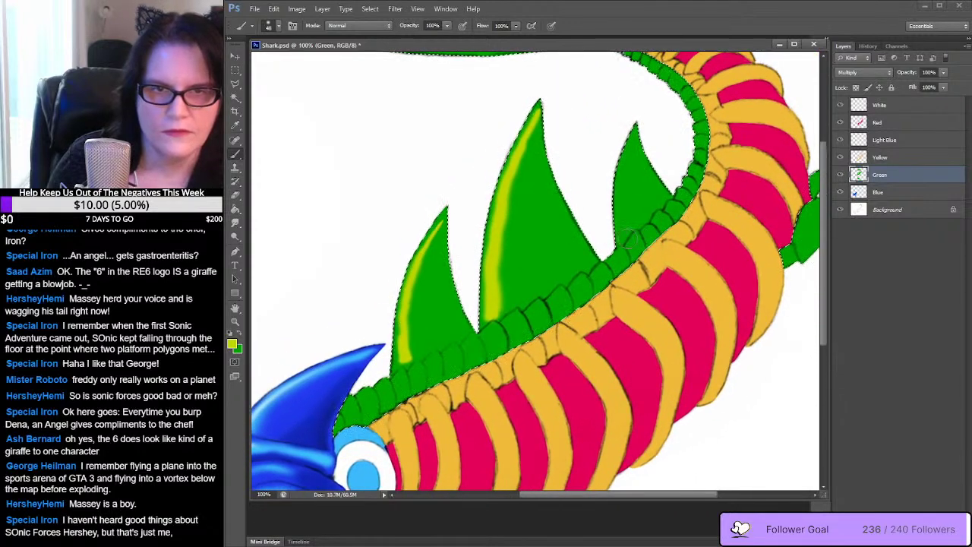
pyautogui.moveTo(625, 238); pyautogui.dragTo(633, 137)
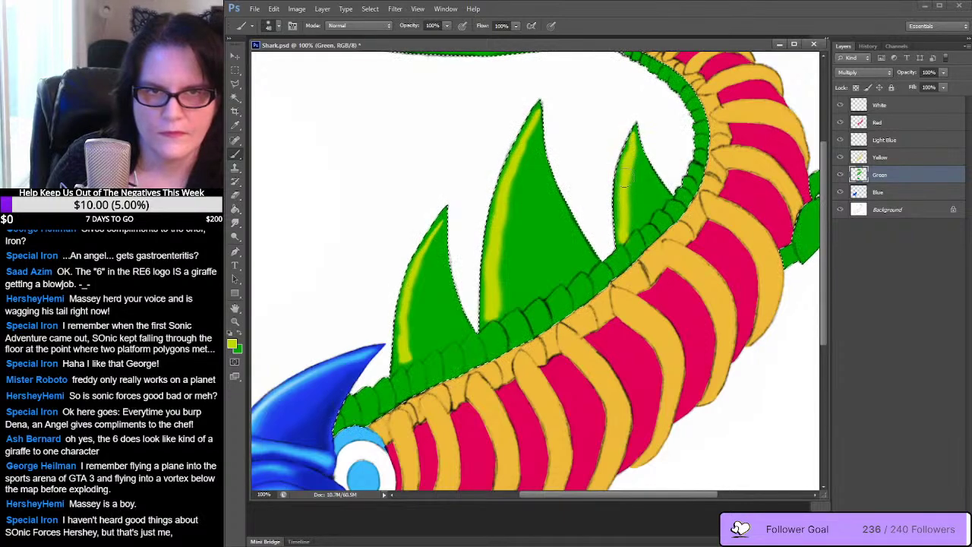
# Swap the foreground and background colours and darken the green foreground to 39% brightness, hex 006400
pyautogui.moveTo(598, 216); pyautogui.dragTo(644, 197)
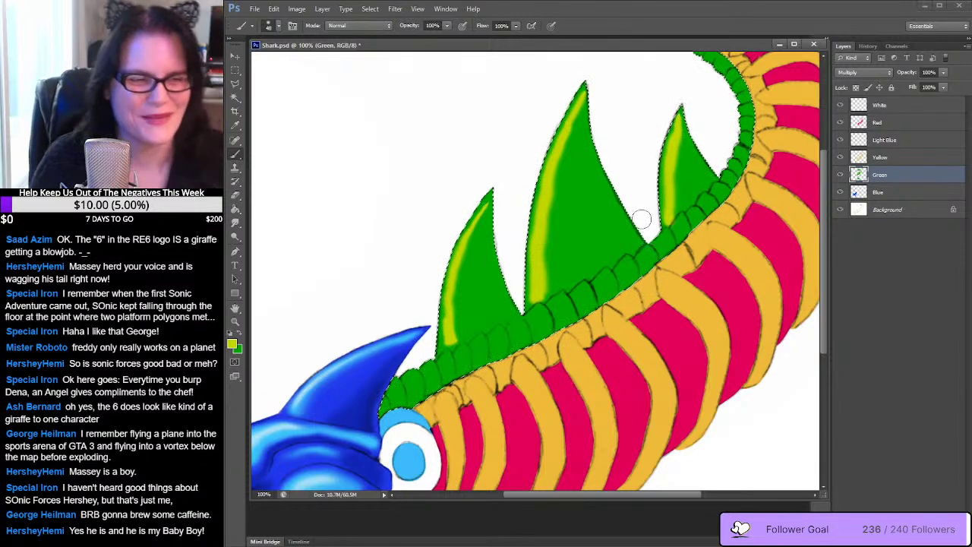
pyautogui.moveTo(507, 258); pyautogui.dragTo(563, 187)
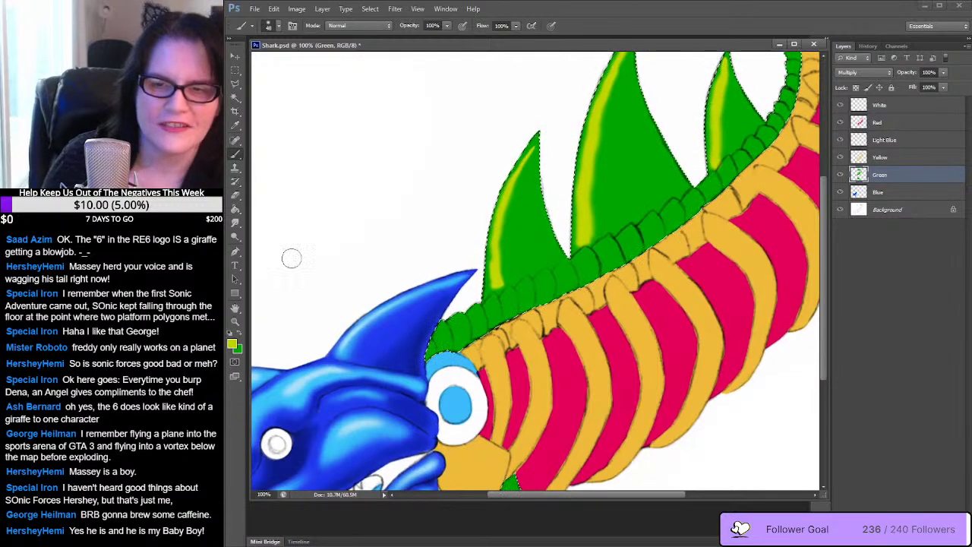
pyautogui.click(241, 337)
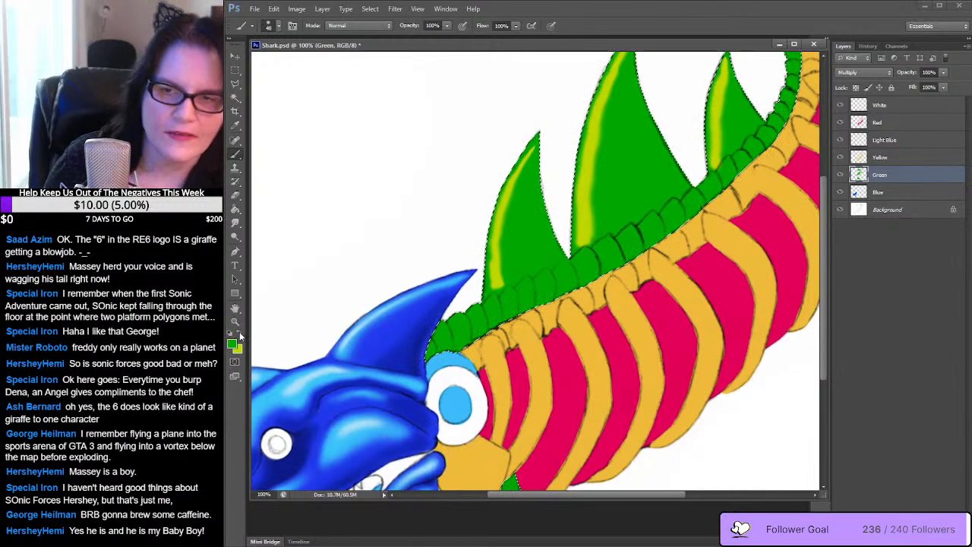
pyautogui.click(237, 127)
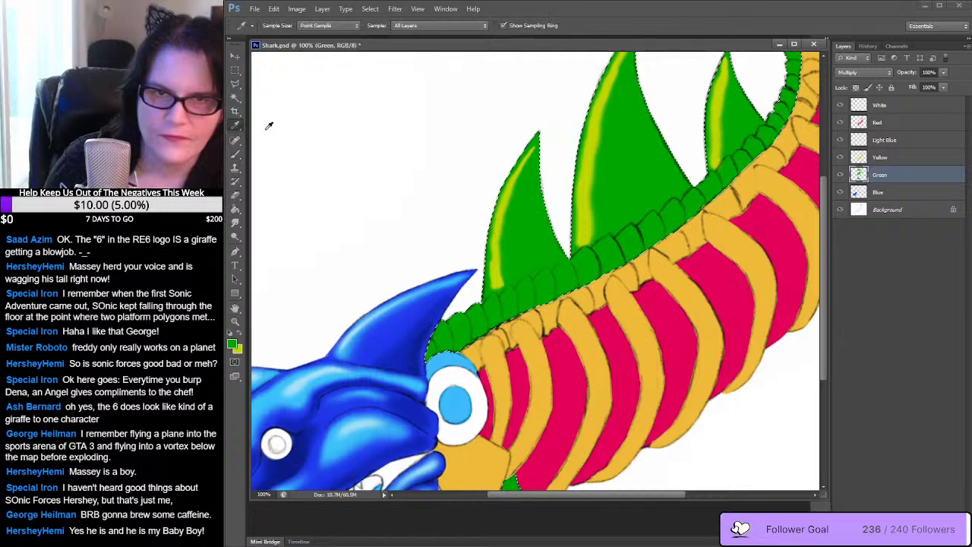
pyautogui.click(234, 345)
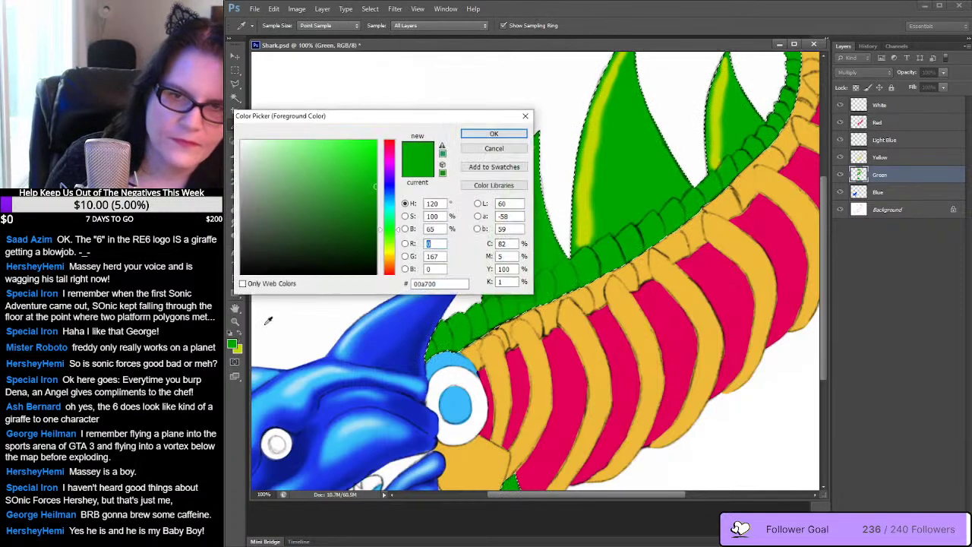
pyautogui.moveTo(377, 204); pyautogui.dragTo(376, 224)
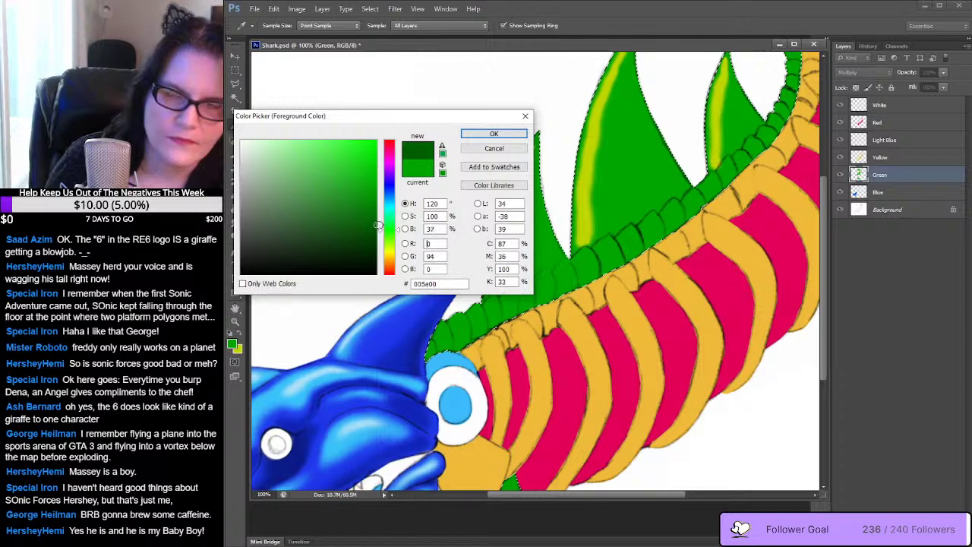
pyautogui.moveTo(378, 224); pyautogui.dragTo(378, 221)
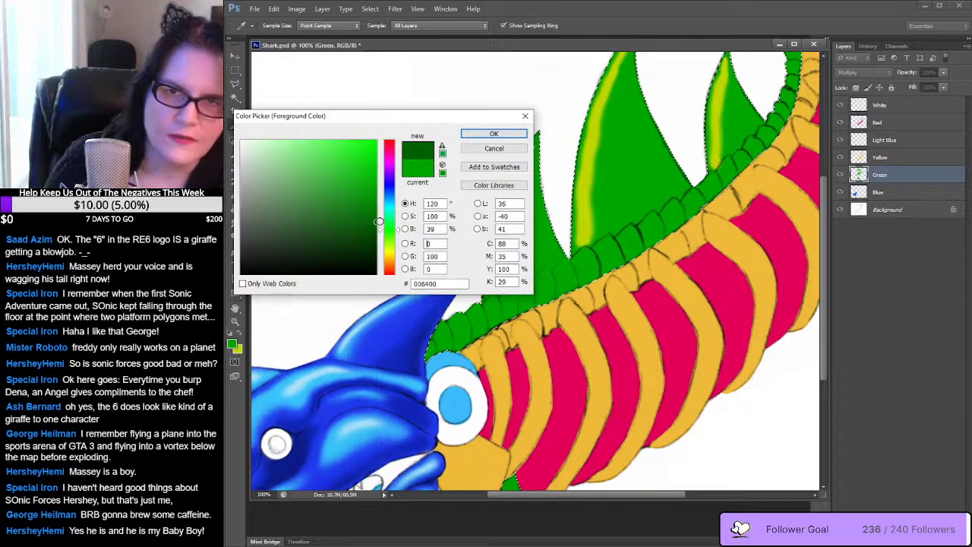
pyautogui.click(494, 134)
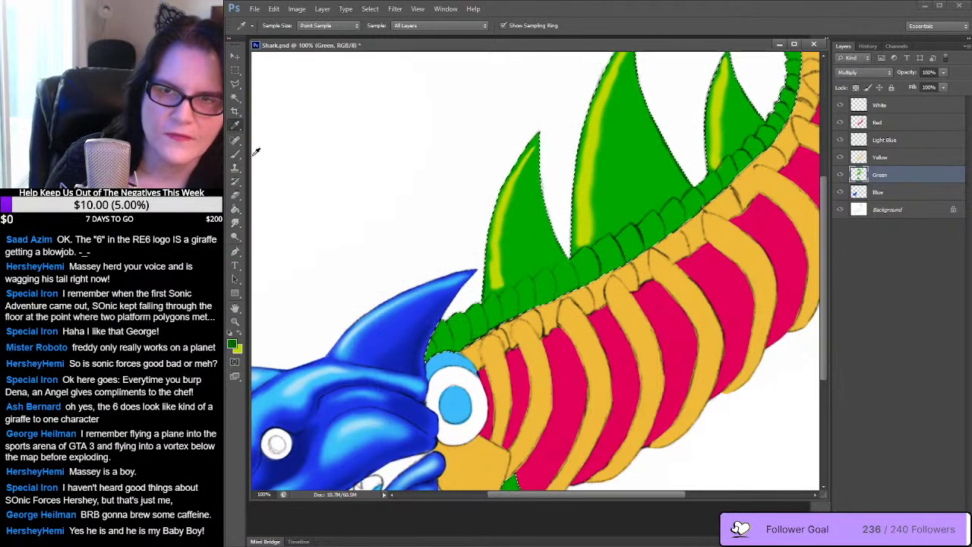
# Brush dark green shadows along the trailing edges of the three dorsal fins
pyautogui.press('b')
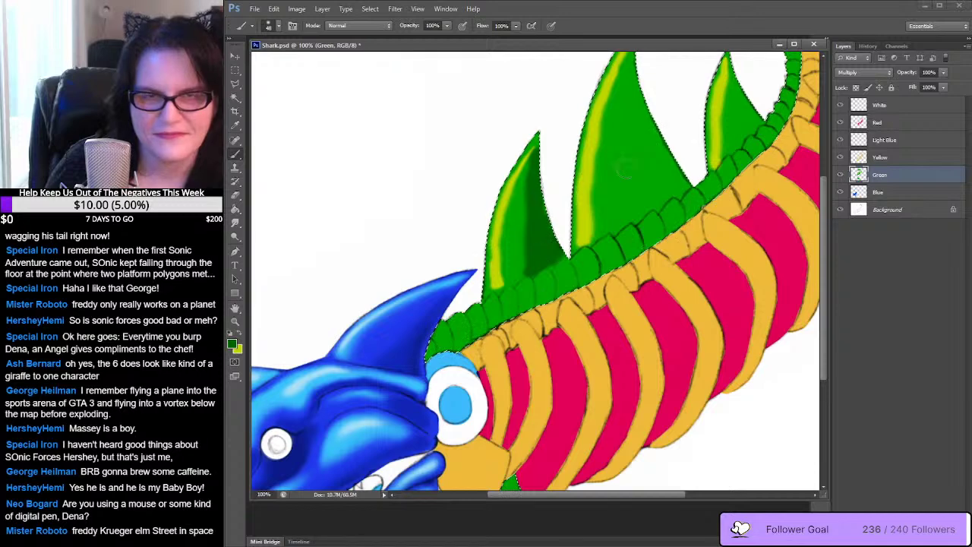
pyautogui.moveTo(634, 165); pyautogui.dragTo(536, 237)
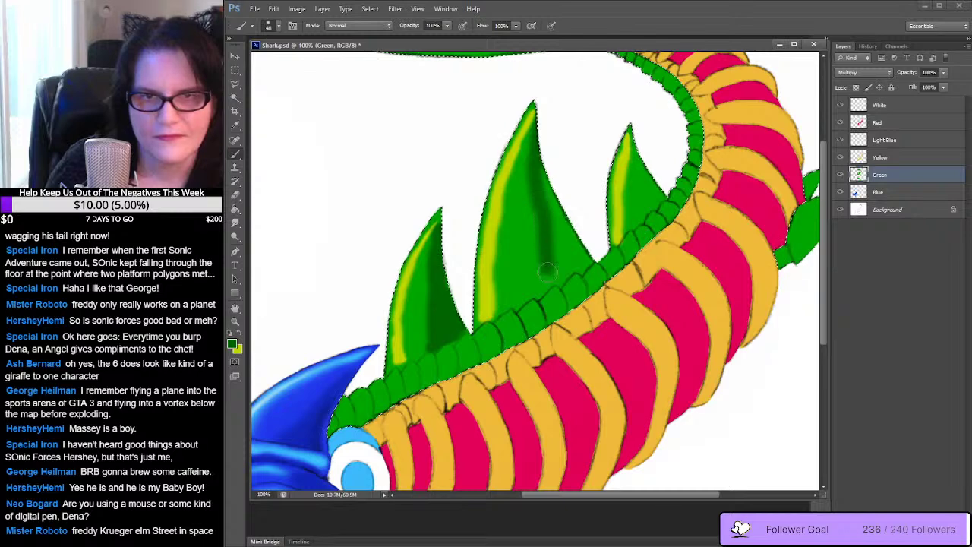
pyautogui.moveTo(546, 250); pyautogui.dragTo(563, 264)
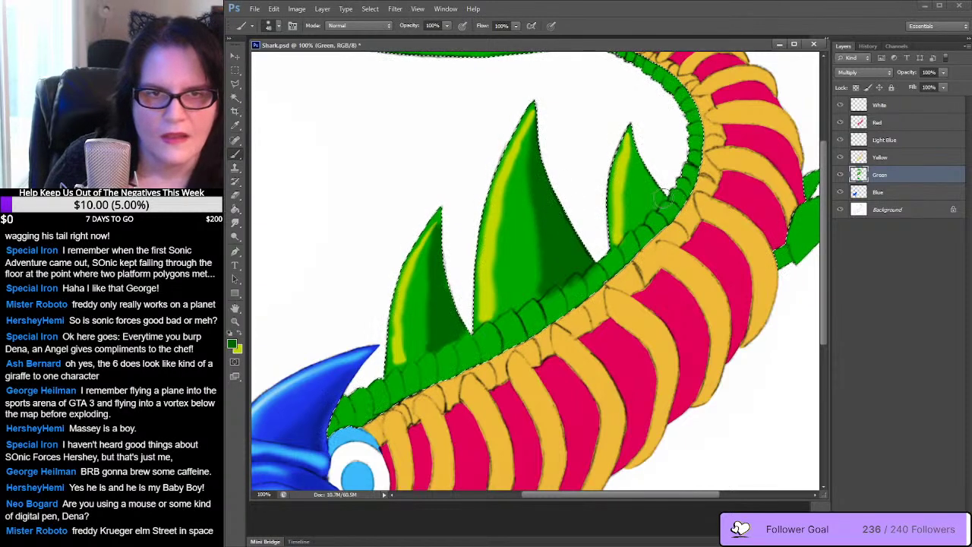
pyautogui.moveTo(649, 165)
pyautogui.mouseDown()
pyautogui.moveTo(651, 219)
pyautogui.moveTo(639, 136)
pyautogui.mouseUp()
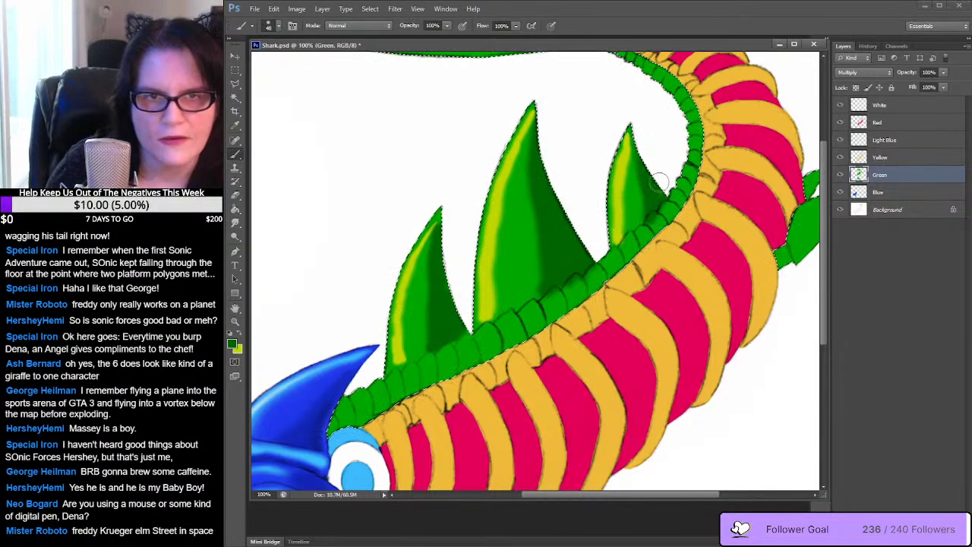
# Blend the highlights and shadows into the base green on the three dorsal fins with the Smudge tool and save the file
pyautogui.moveTo(564, 189); pyautogui.dragTo(651, 109)
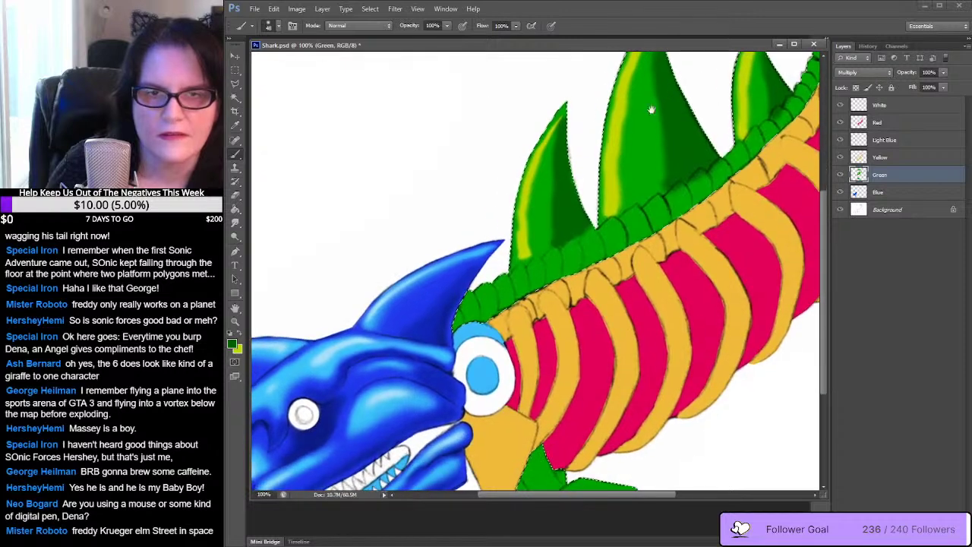
pyautogui.moveTo(612, 180)
pyautogui.mouseDown()
pyautogui.moveTo(633, 162)
pyautogui.moveTo(608, 181)
pyautogui.mouseUp()
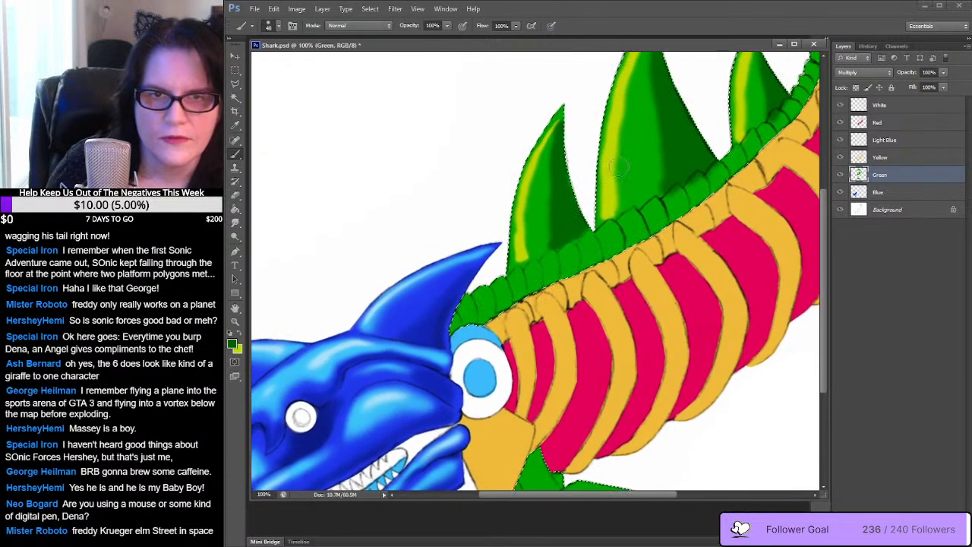
pyautogui.click(234, 222)
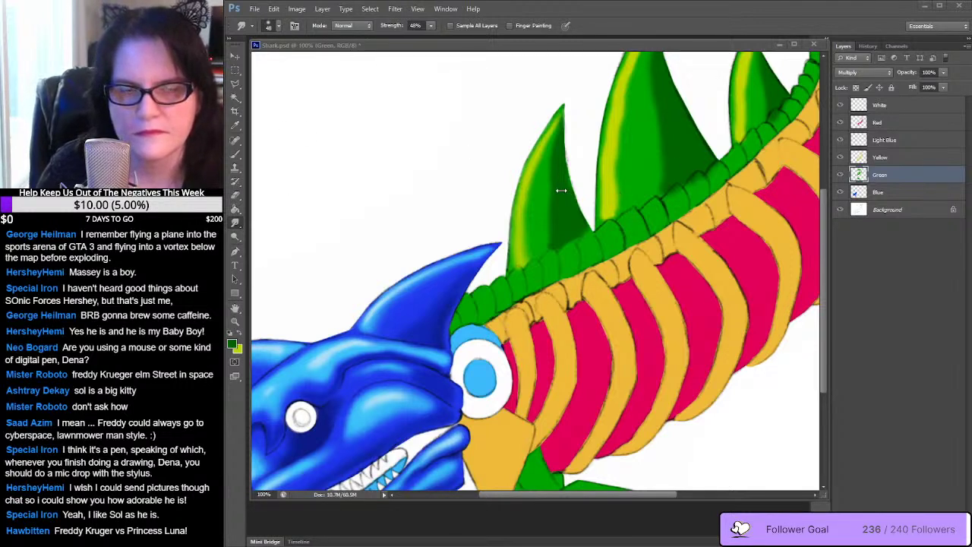
pyautogui.click(554, 182)
pyautogui.moveTo(545, 192)
pyautogui.mouseDown()
pyautogui.moveTo(553, 249)
pyautogui.moveTo(548, 166)
pyautogui.moveTo(569, 167)
pyautogui.moveTo(559, 119)
pyautogui.moveTo(573, 203)
pyautogui.moveTo(562, 186)
pyautogui.moveTo(550, 219)
pyautogui.moveTo(644, 179)
pyautogui.moveTo(565, 155)
pyautogui.moveTo(578, 205)
pyautogui.moveTo(647, 167)
pyautogui.moveTo(603, 217)
pyautogui.moveTo(569, 274)
pyautogui.moveTo(577, 279)
pyautogui.mouseUp()
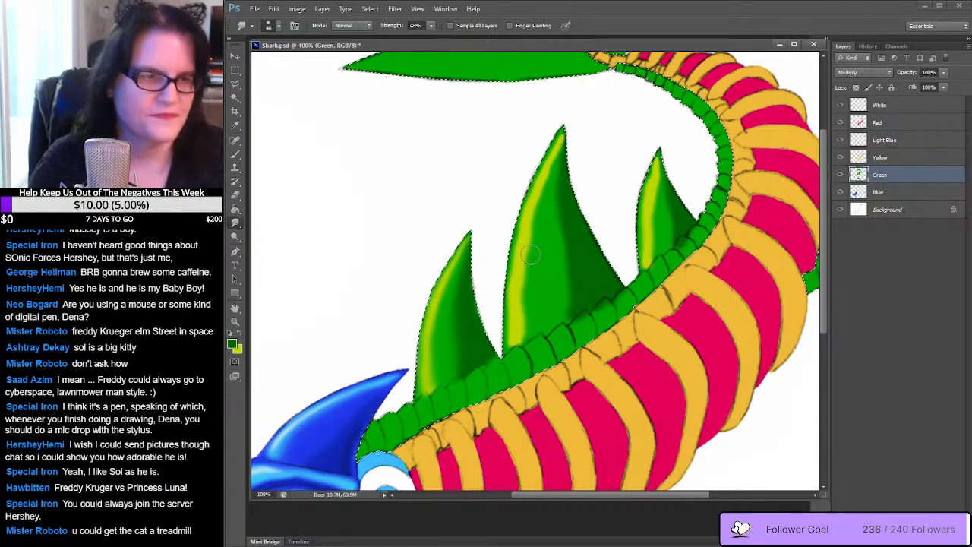
pyautogui.hotkey('ctrl', 's')
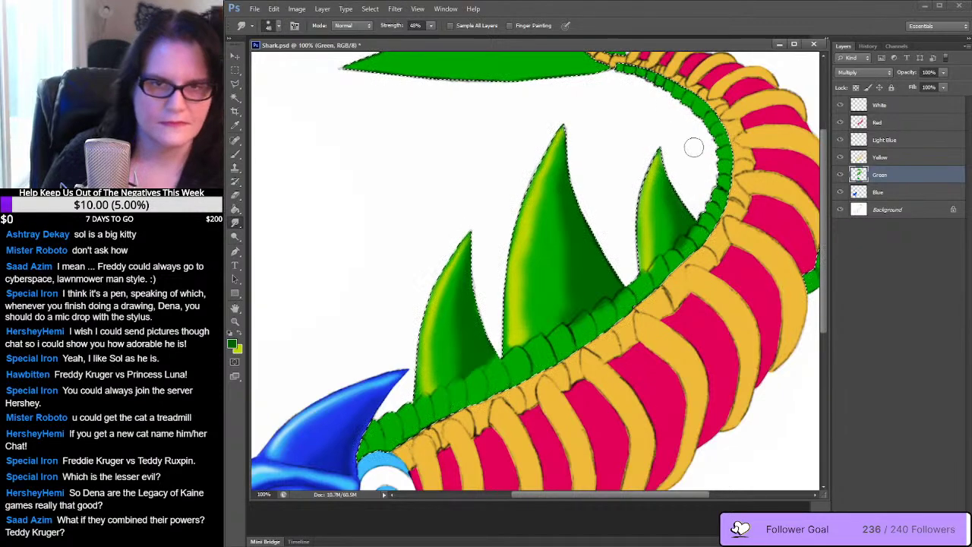
# Darken the foreground green to 24% brightness, hex 013e01
pyautogui.moveTo(525, 249); pyautogui.dragTo(524, 184)
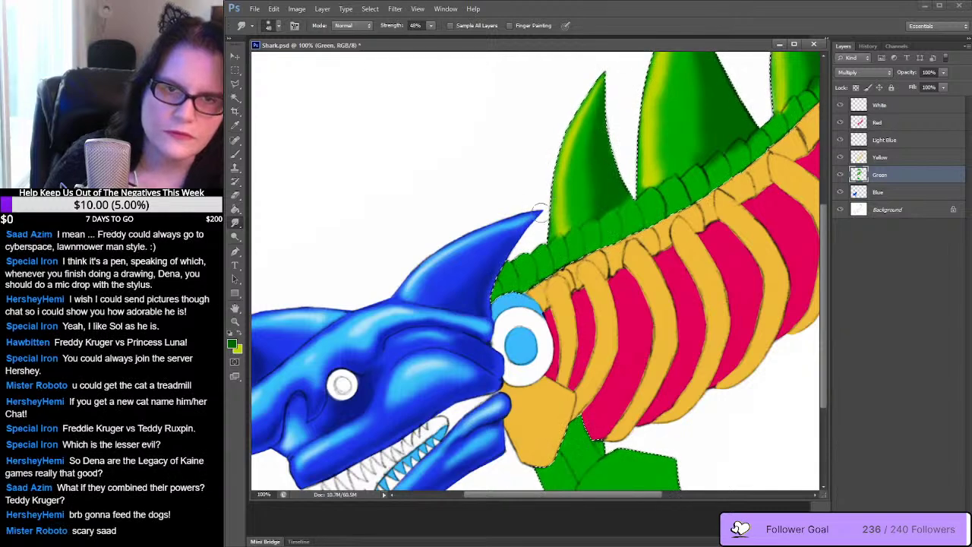
pyautogui.moveTo(589, 199); pyautogui.dragTo(622, 223)
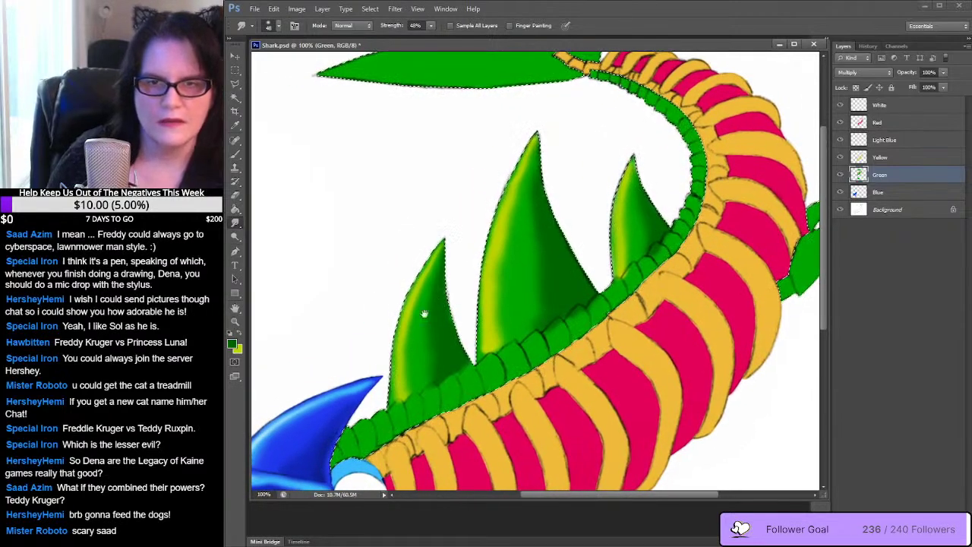
pyautogui.moveTo(590, 177); pyautogui.dragTo(636, 141)
pyautogui.moveTo(532, 227); pyautogui.dragTo(507, 315)
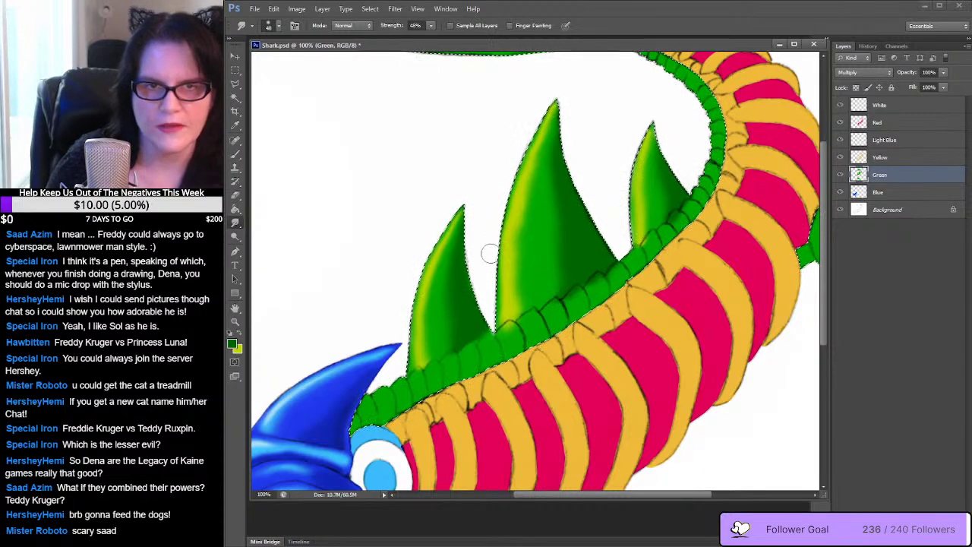
pyautogui.moveTo(489, 254); pyautogui.dragTo(564, 151)
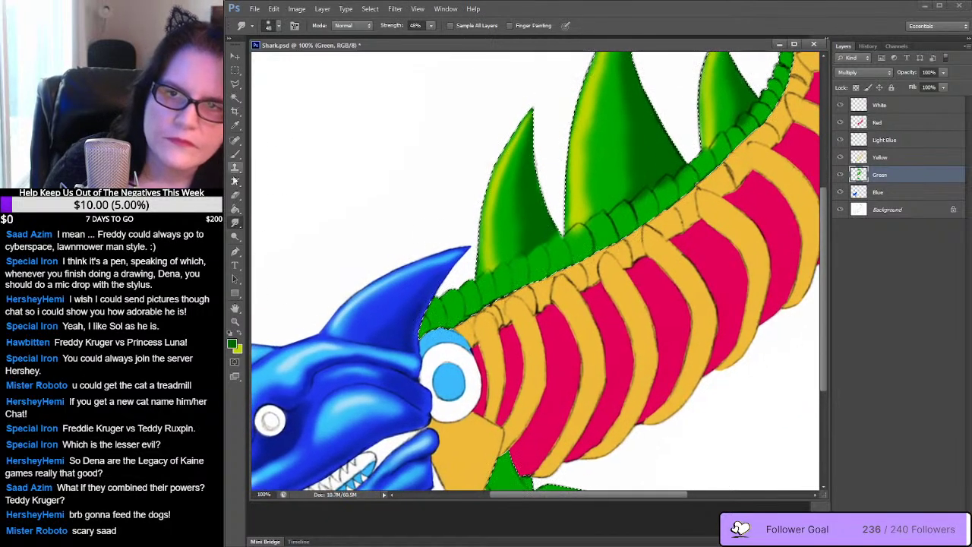
pyautogui.click(232, 343)
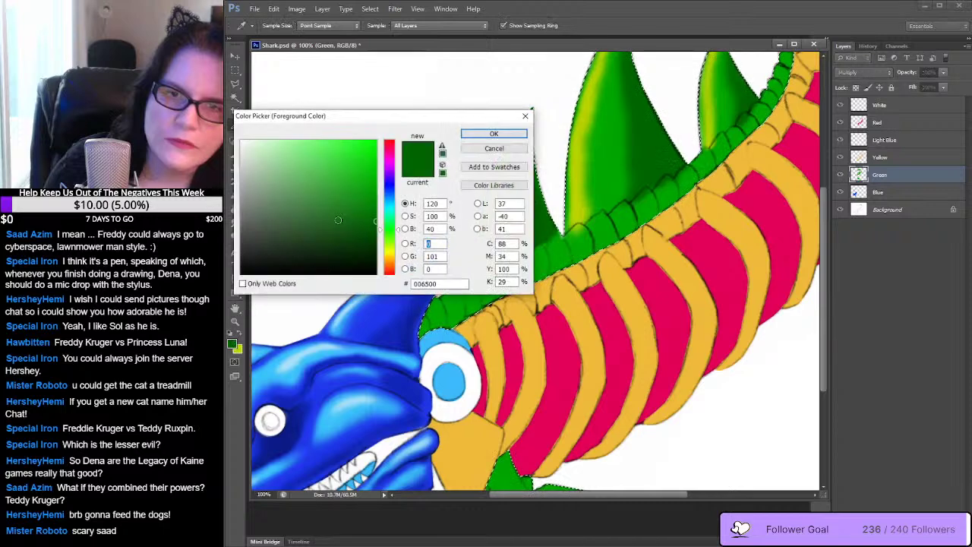
pyautogui.moveTo(337, 220); pyautogui.dragTo(375, 240)
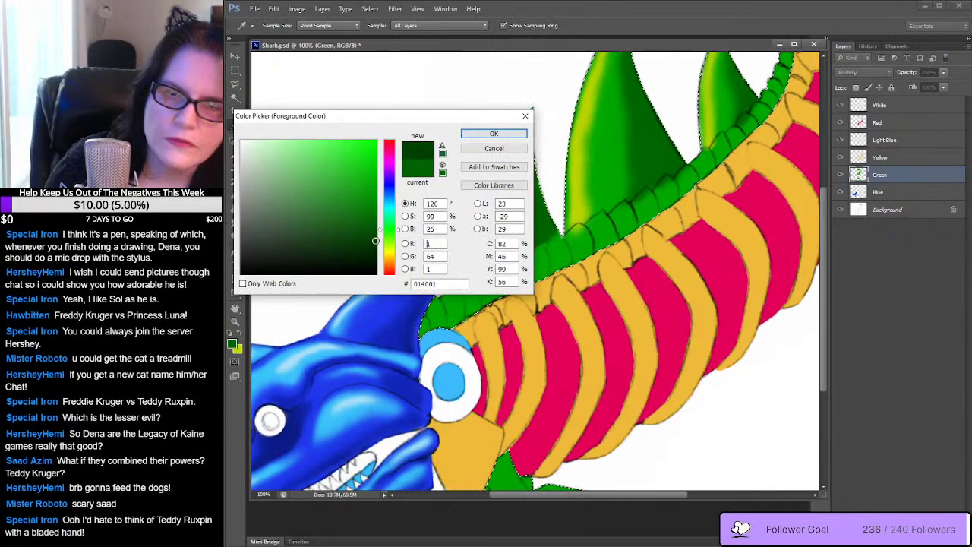
pyautogui.click(493, 134)
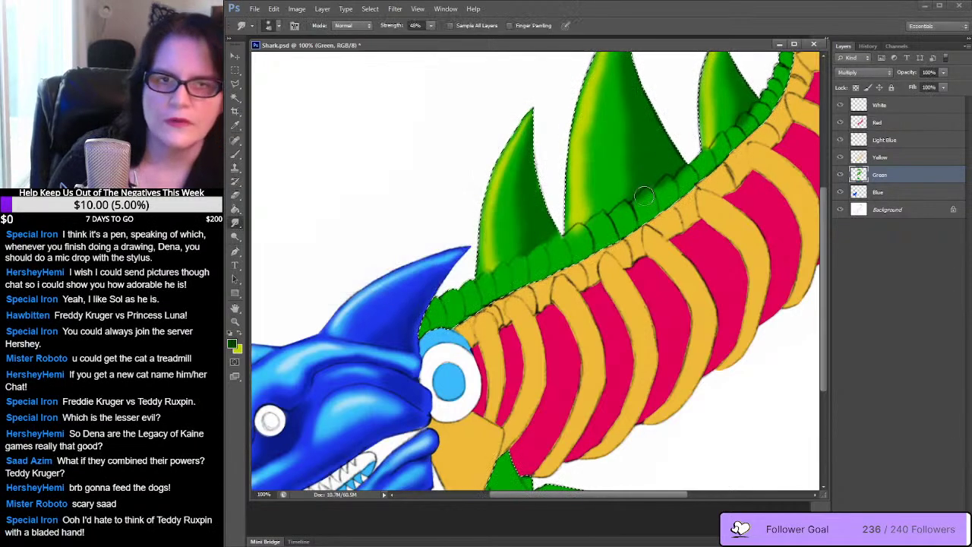
# Brush the very dark green along the lower trailing edges of the dorsal fins to deepen their shadows
pyautogui.scroll(2, 638, 194)
pyautogui.hscroll(2, 607, 220)
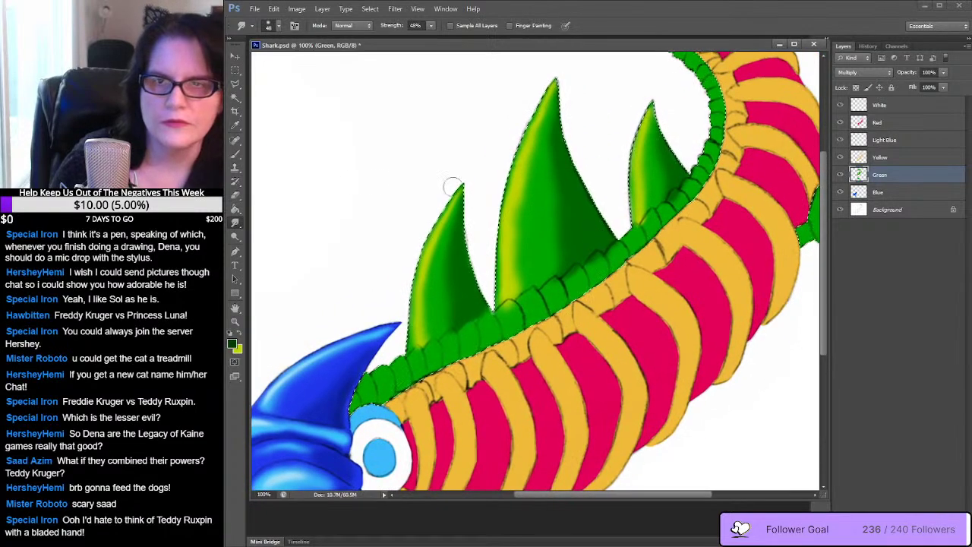
pyautogui.click(235, 153)
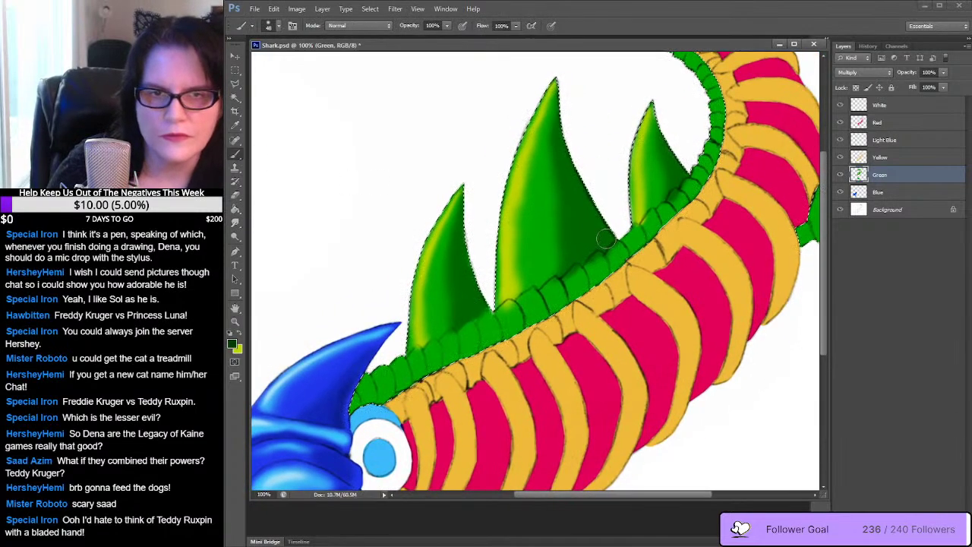
pyautogui.moveTo(606, 240)
pyautogui.mouseDown()
pyautogui.moveTo(592, 225)
pyautogui.moveTo(589, 253)
pyautogui.mouseUp()
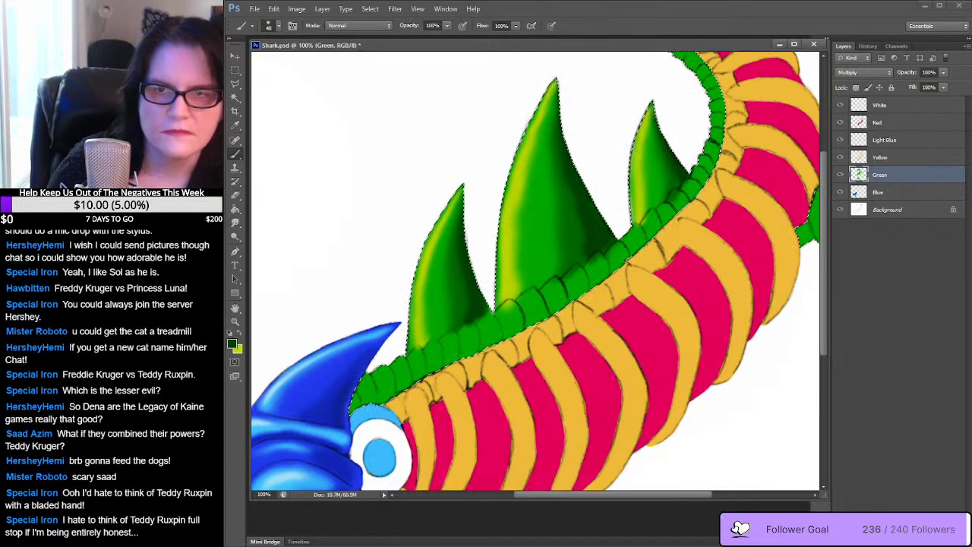
# Change the background colour to a pale yellow, hex f9ffc3, keeping the dark green foreground
pyautogui.click(232, 345)
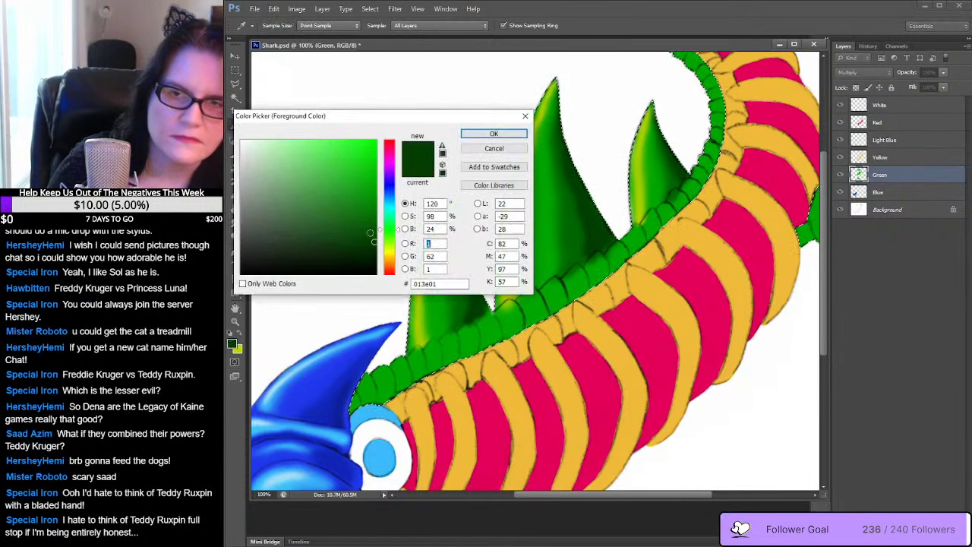
pyautogui.click(494, 134)
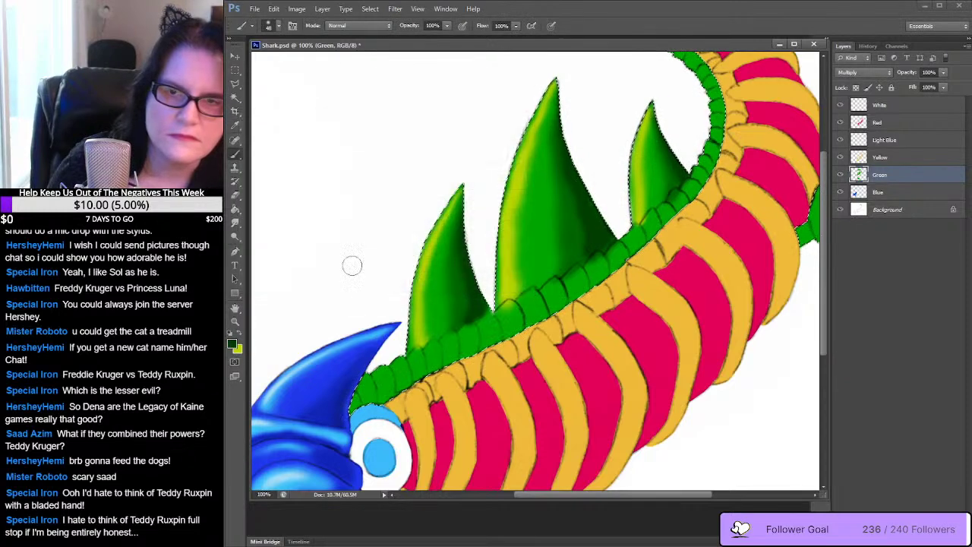
pyautogui.click(238, 350)
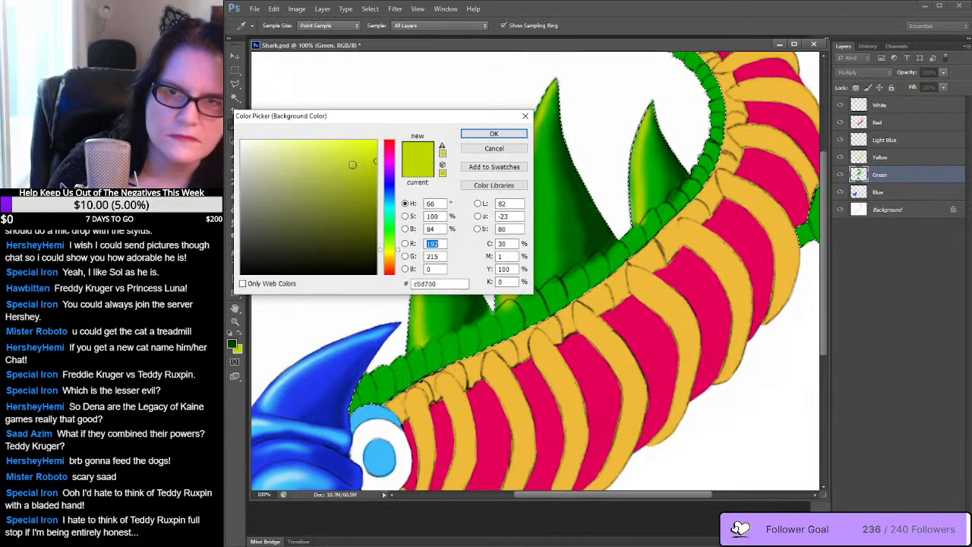
pyautogui.moveTo(370, 157)
pyautogui.mouseDown()
pyautogui.moveTo(261, 157)
pyautogui.moveTo(272, 140)
pyautogui.mouseUp()
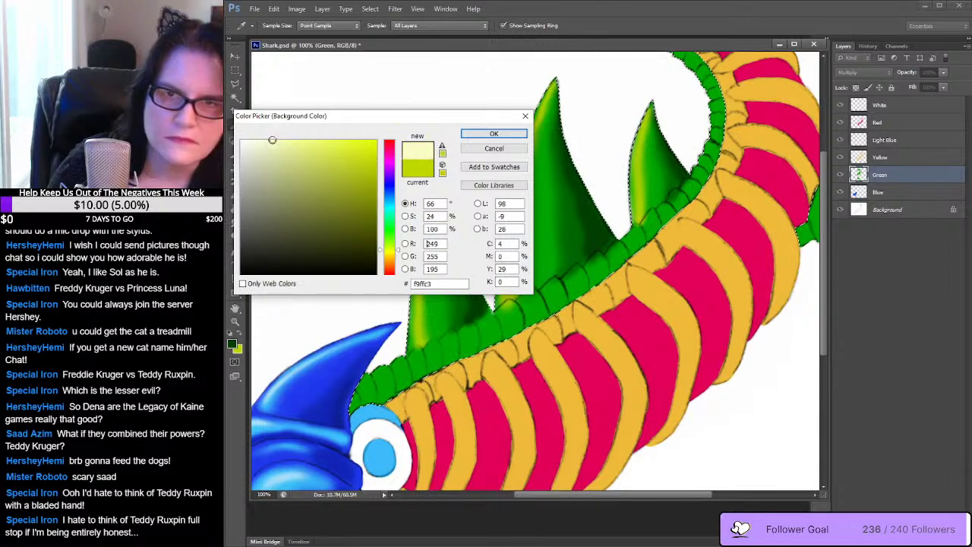
pyautogui.click(494, 134)
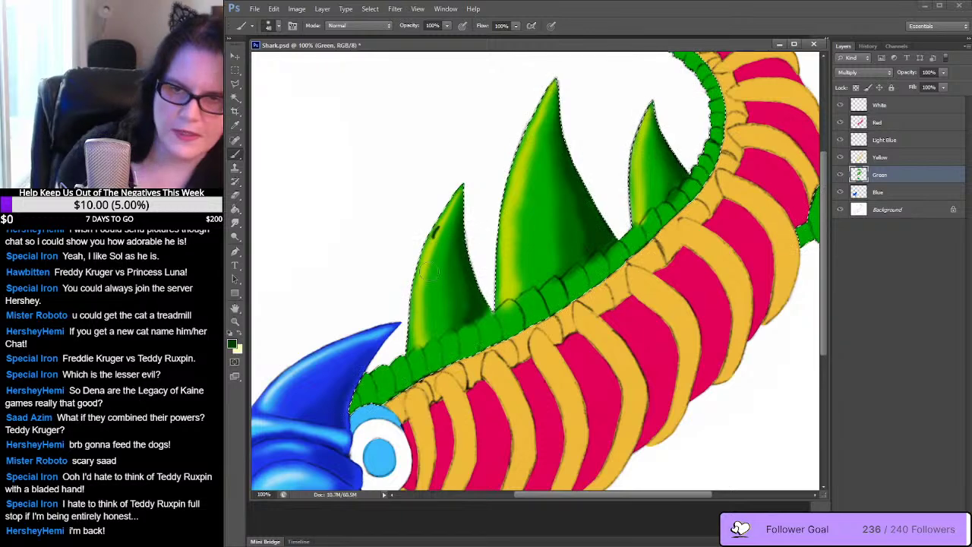
# Paint pale yellow highlights along the leading edges of the three dorsal fins and blend them with the Smudge tool
pyautogui.click(240, 334)
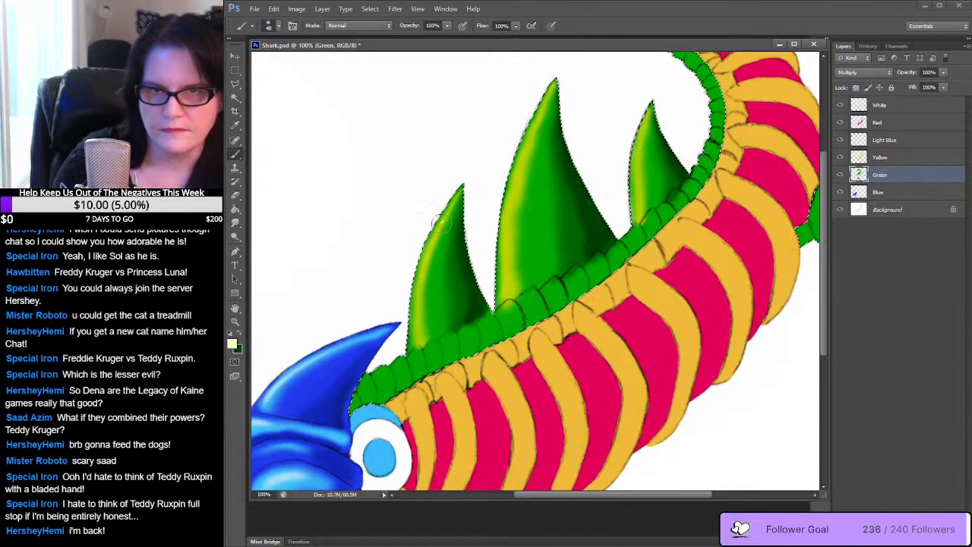
pyautogui.moveTo(425, 260); pyautogui.dragTo(421, 282)
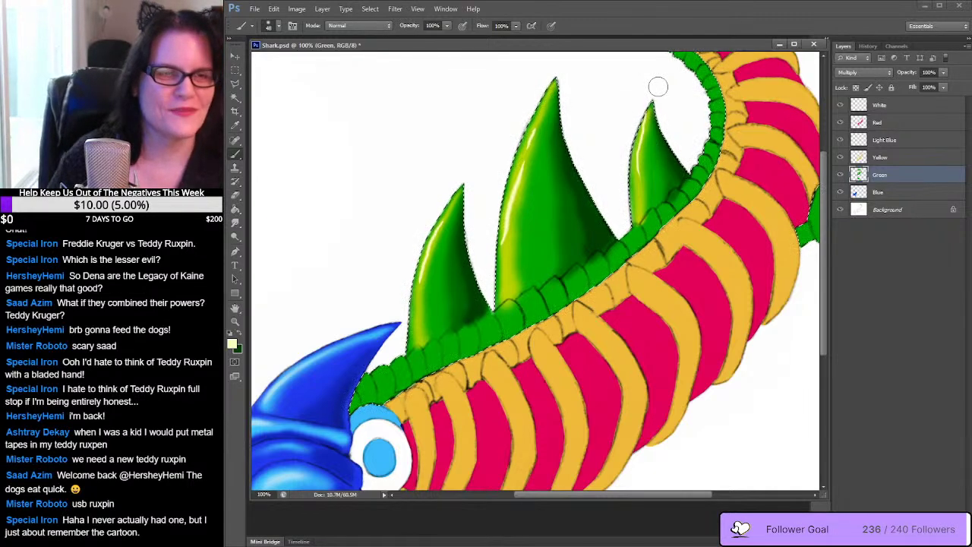
pyautogui.click(234, 222)
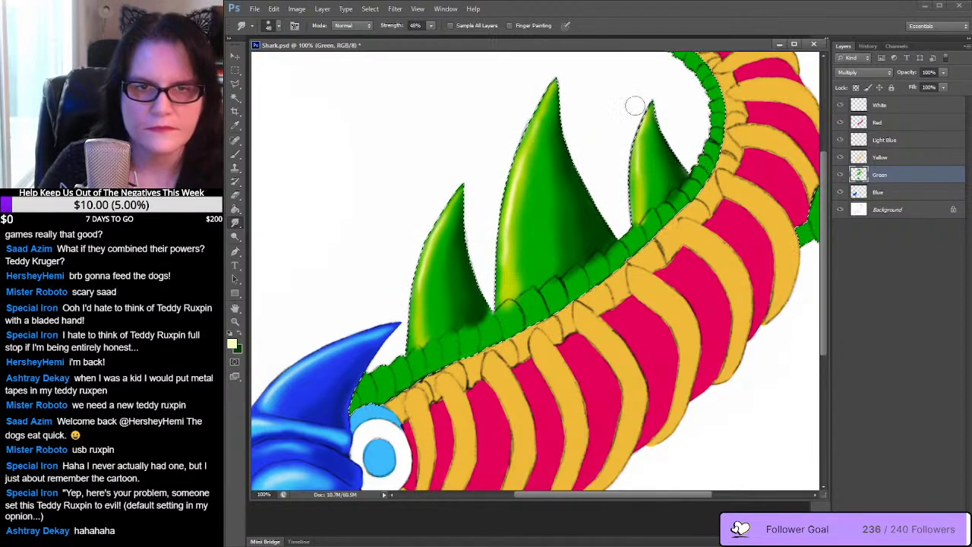
# Sample a mid-dark green from the large middle fin and brush it along the dorsal fins' trailing edges
pyautogui.click(234, 126)
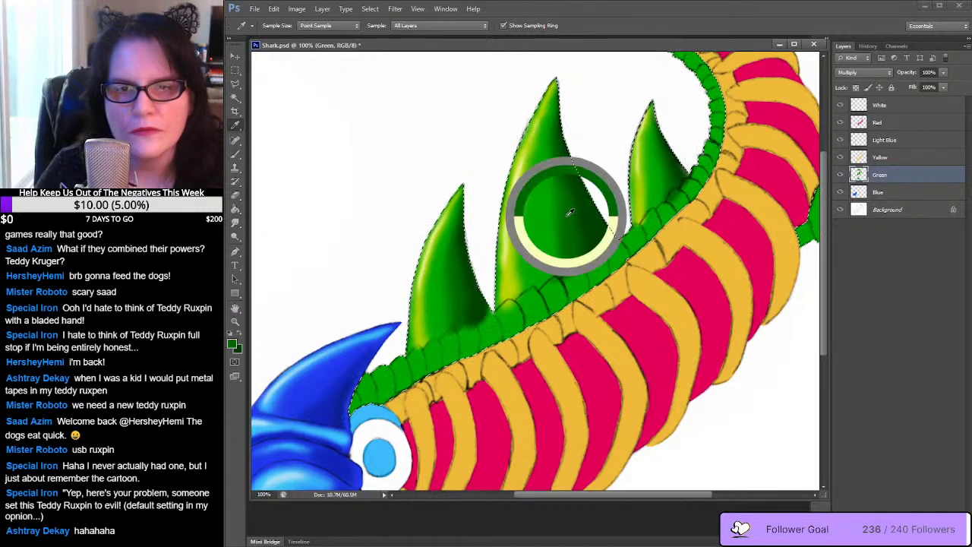
pyautogui.click(235, 154)
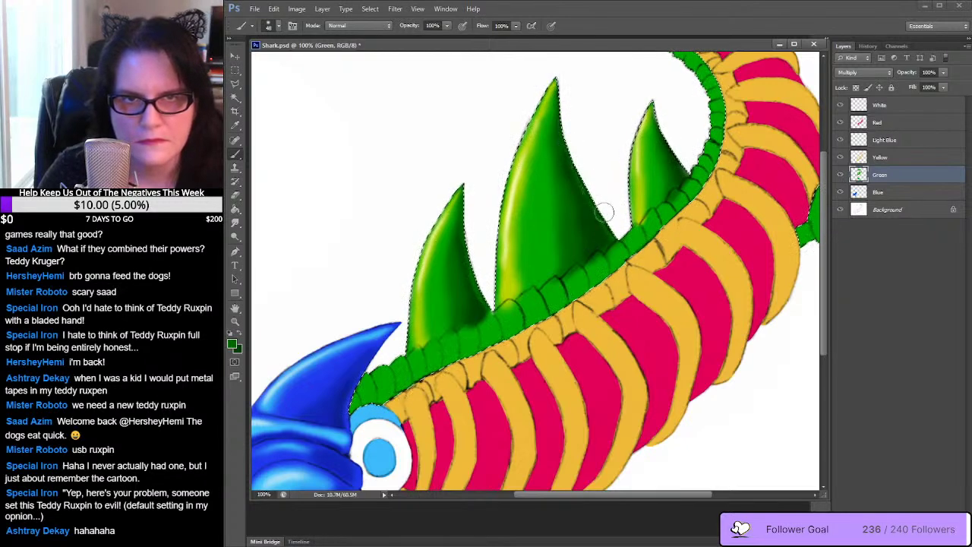
pyautogui.moveTo(656, 133); pyautogui.dragTo(673, 157)
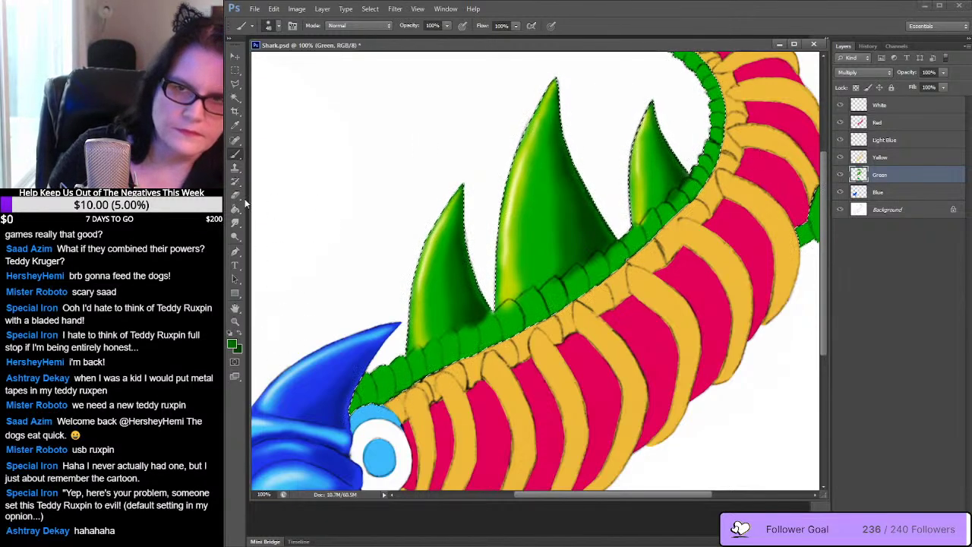
# Sample the light yellow-green from the front dorsal fin's leading edge and swap the foreground and background colours
pyautogui.press('i')
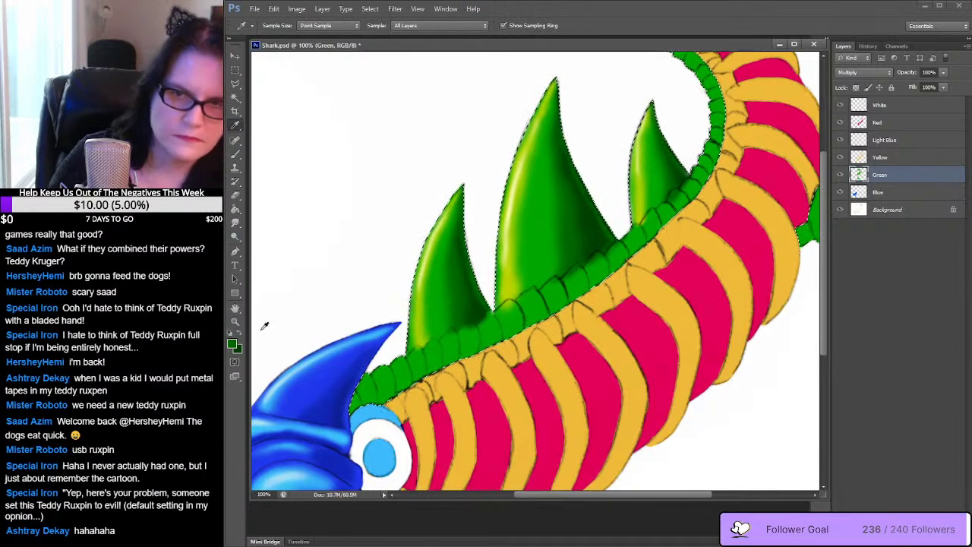
pyautogui.click(413, 304)
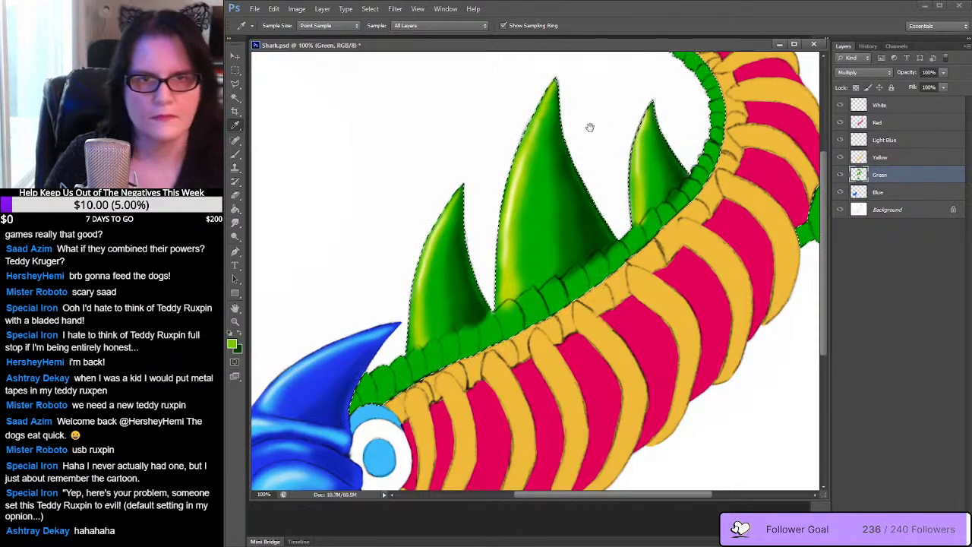
pyautogui.moveTo(589, 127); pyautogui.dragTo(538, 314)
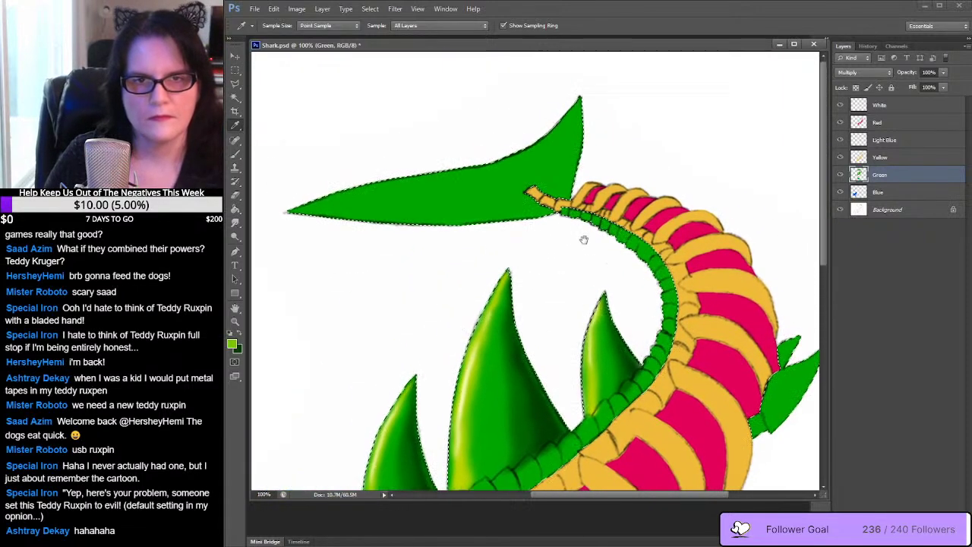
pyautogui.moveTo(583, 240); pyautogui.dragTo(658, 241)
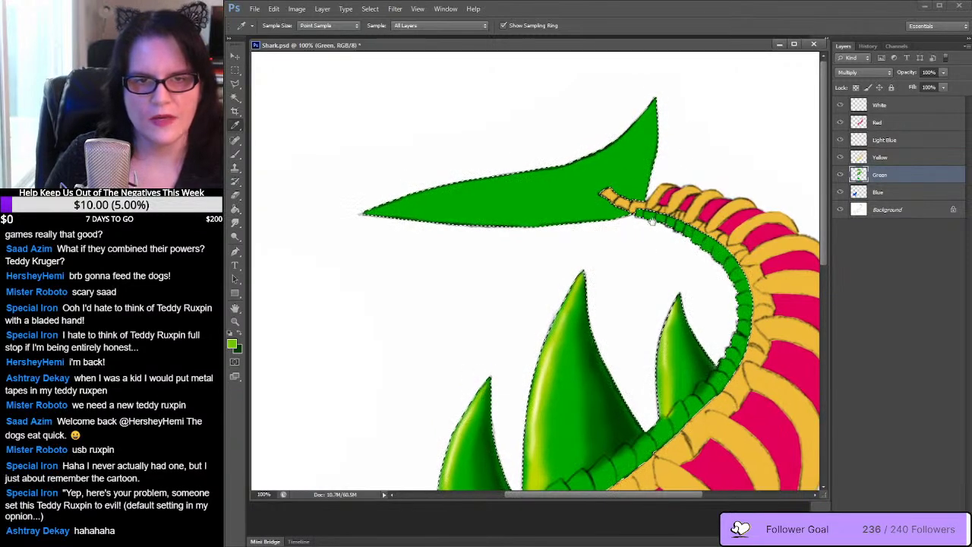
pyautogui.moveTo(636, 223); pyautogui.dragTo(652, 193)
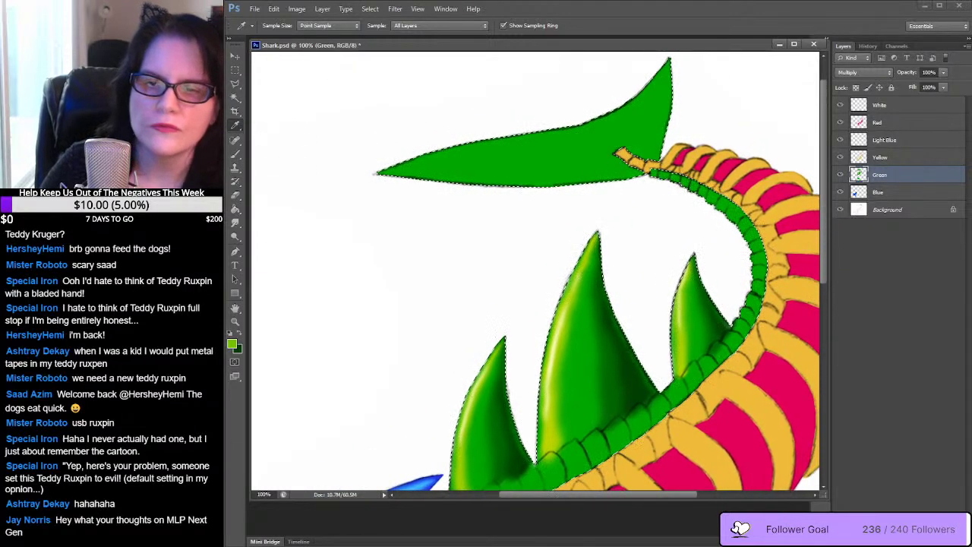
pyautogui.click(240, 336)
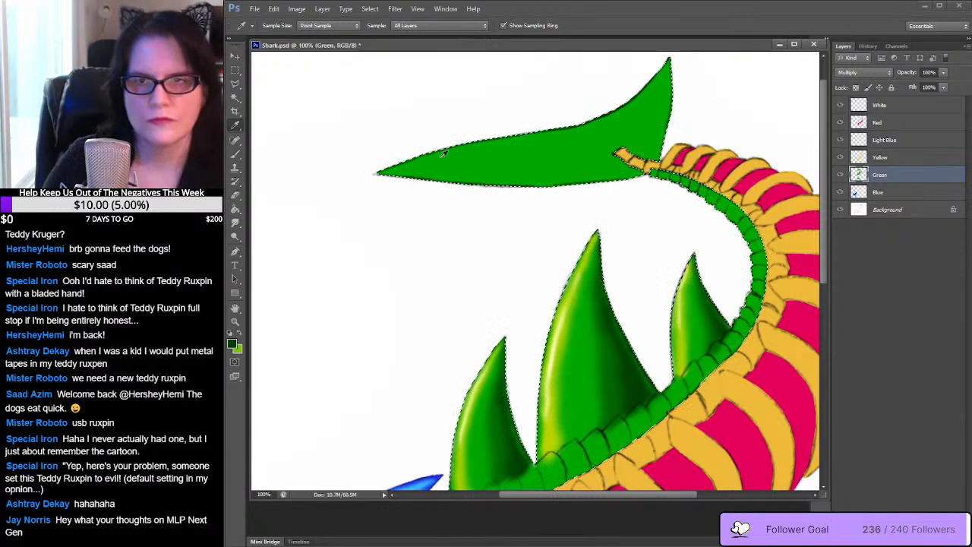
# Sample a darker green from the middle fin, then brush shadows along the tail fin's lower edge and yellow-green highlights along its upper edge
pyautogui.click(235, 155)
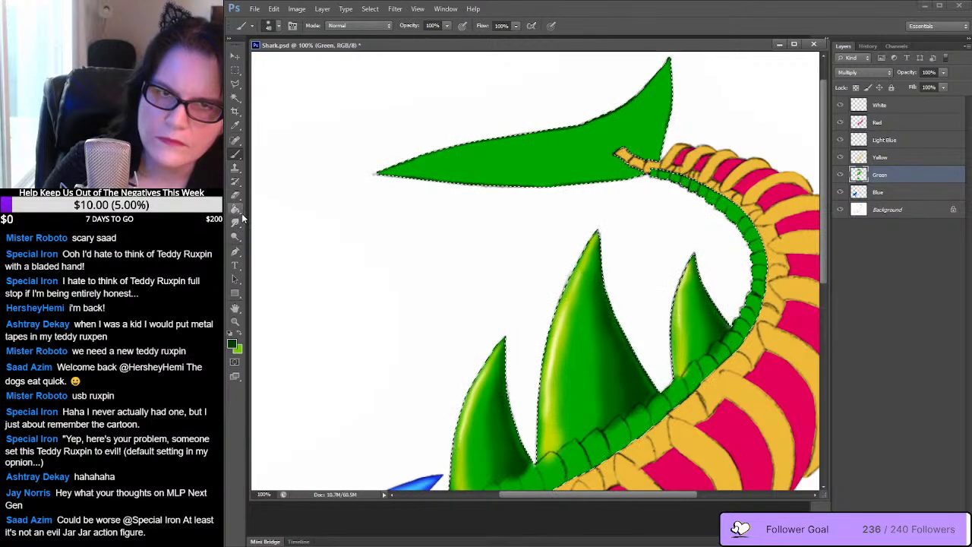
pyautogui.click(235, 125)
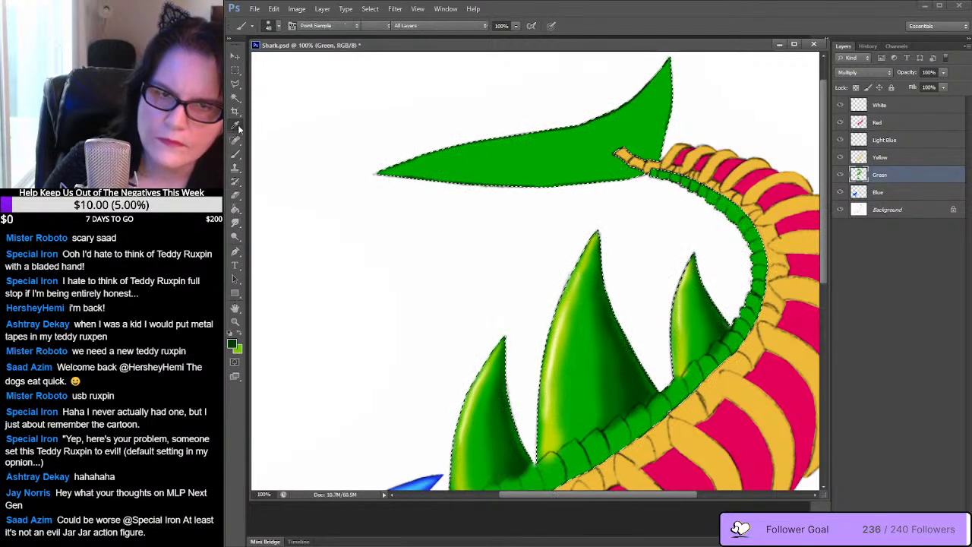
pyautogui.click(607, 346)
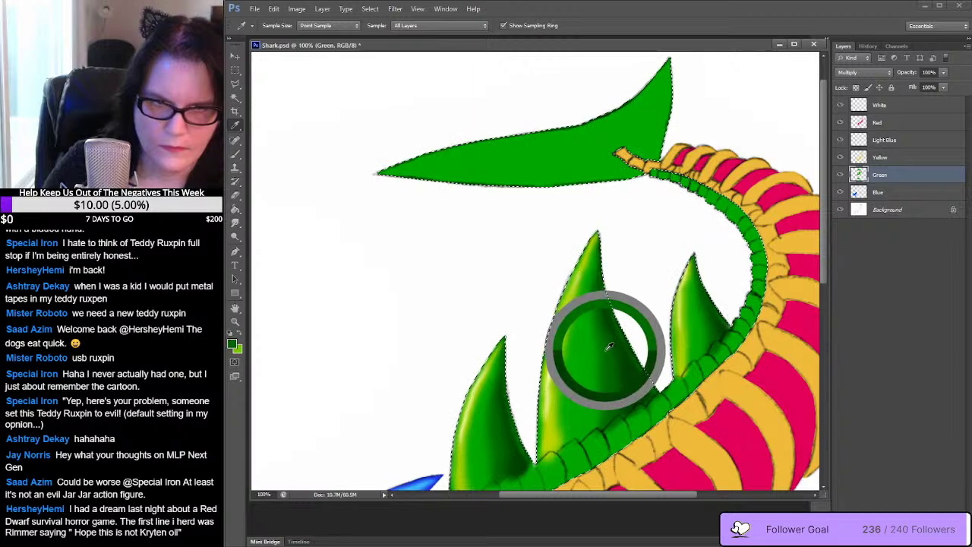
pyautogui.click(235, 152)
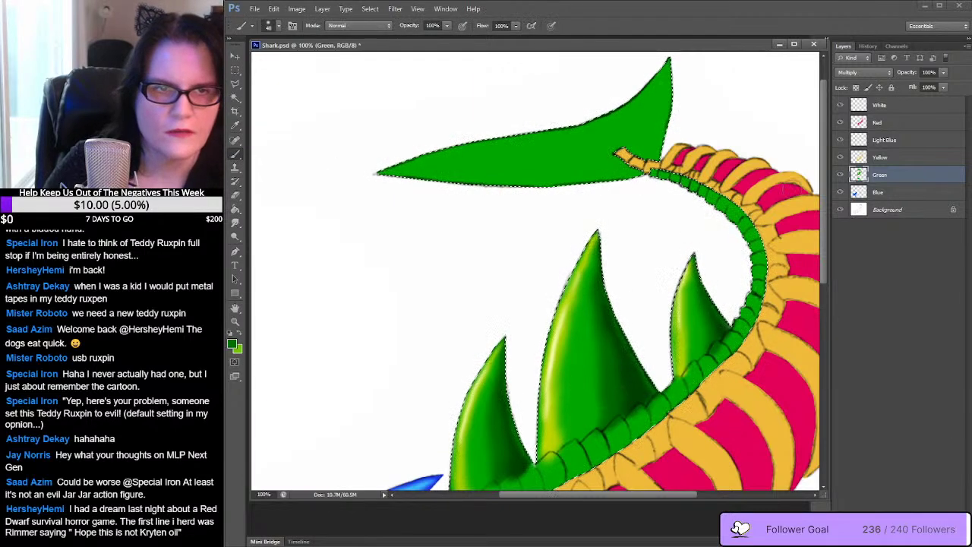
pyautogui.click(841, 175)
pyautogui.click(841, 175)
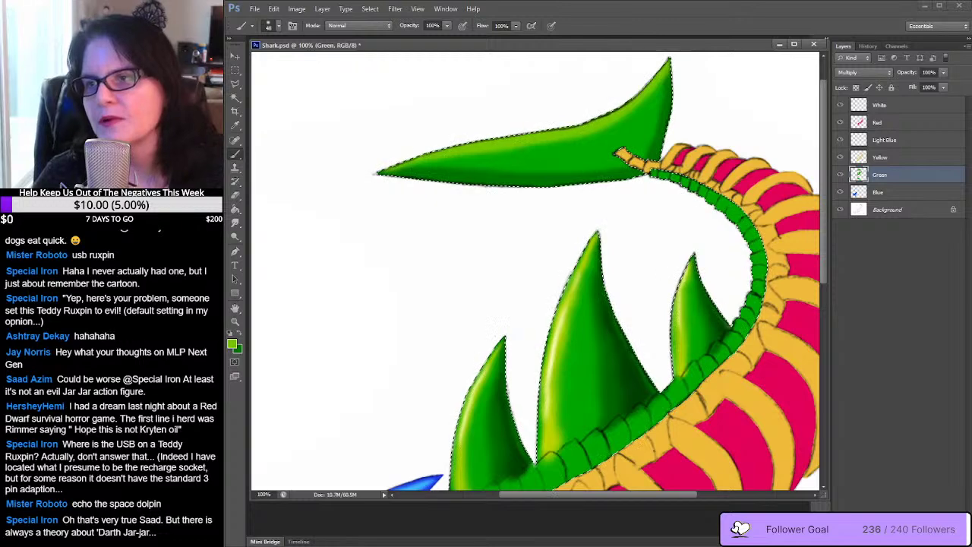
# Show the reference image 69298-6.png in a small floating window over the shark drawing to compare colours, and return to Shark.psd
pyautogui.hotkey('ctrl', 'Tab')
pyautogui.moveTo(228, 61); pyautogui.dragTo(351, 81)
pyautogui.click(425, 45)
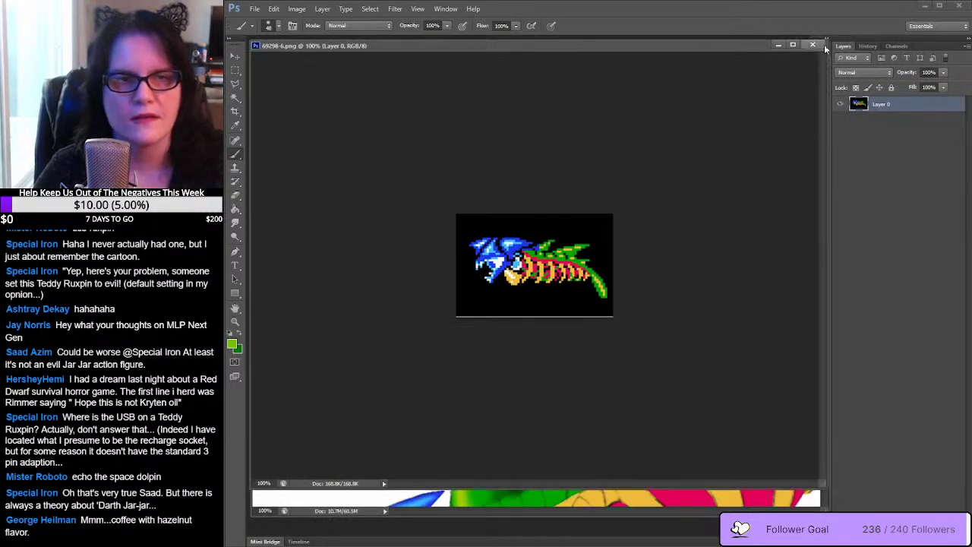
pyautogui.moveTo(826, 43); pyautogui.dragTo(420, 360)
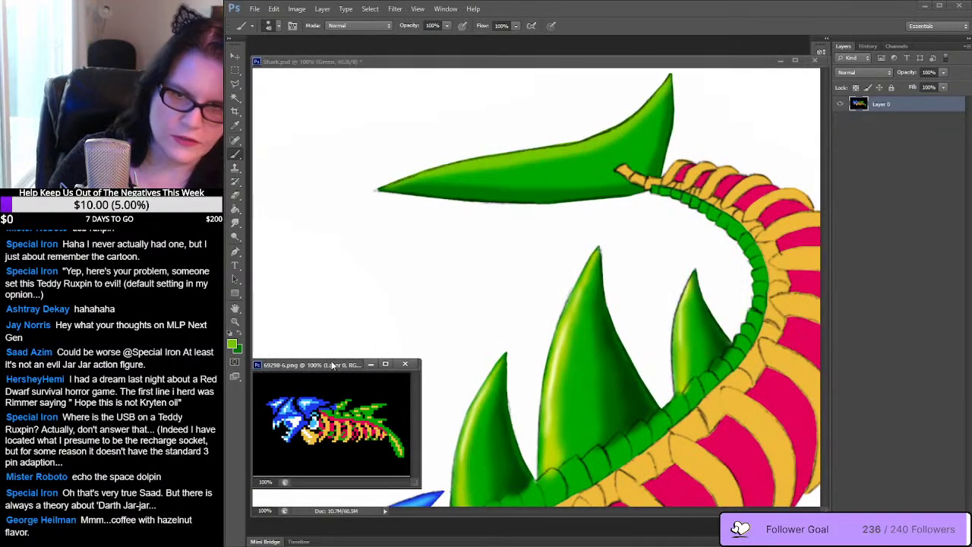
pyautogui.moveTo(338, 357); pyautogui.dragTo(380, 70)
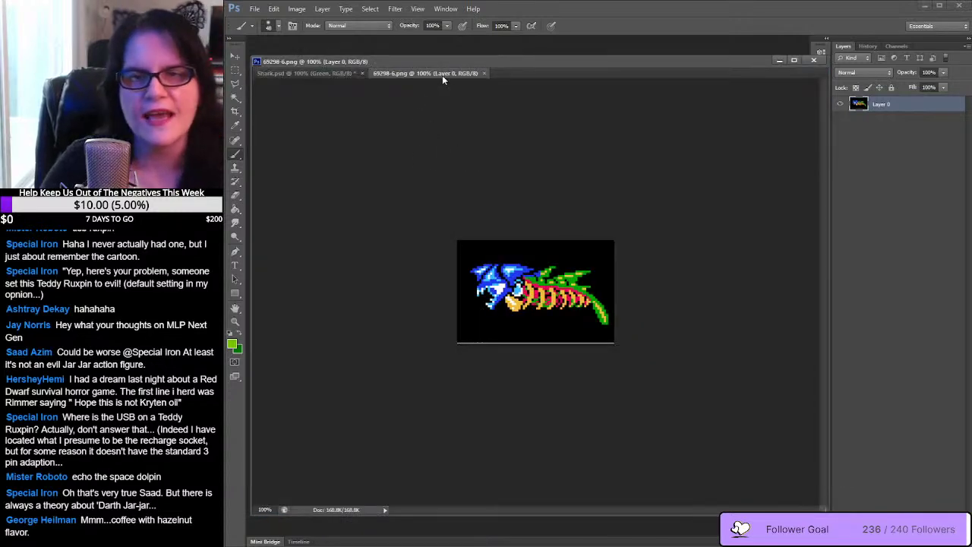
pyautogui.moveTo(441, 75); pyautogui.dragTo(428, 113)
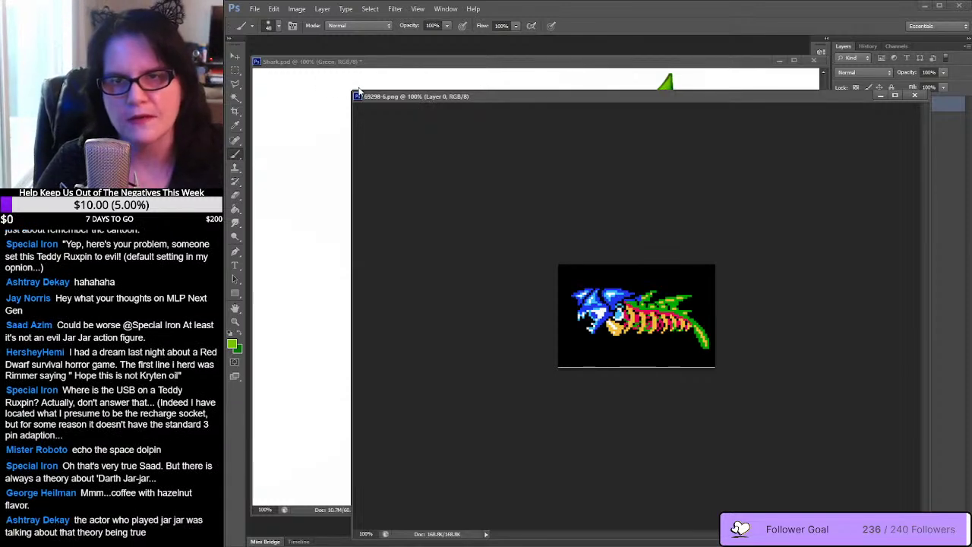
pyautogui.moveTo(360, 89)
pyautogui.mouseDown()
pyautogui.moveTo(733, 402)
pyautogui.moveTo(722, 406)
pyautogui.moveTo(371, 134)
pyautogui.mouseUp()
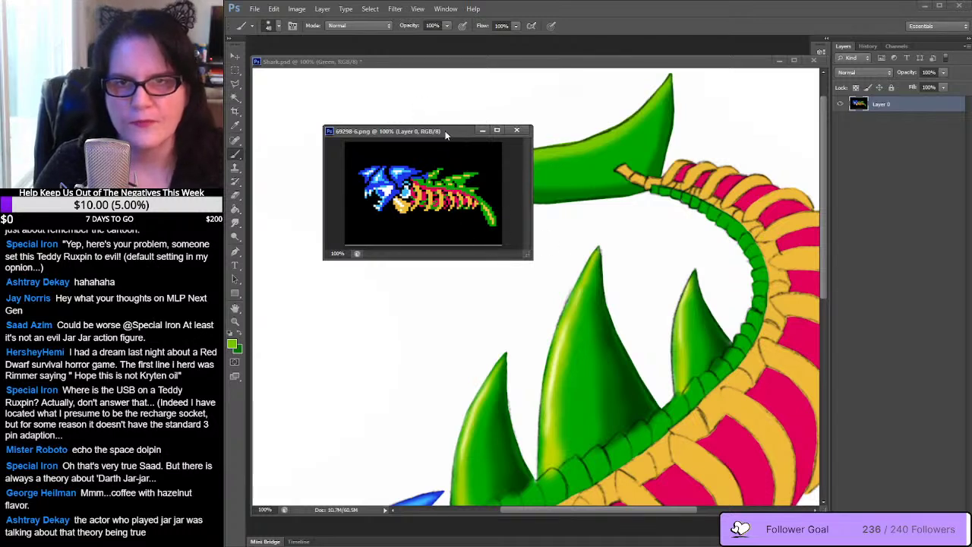
pyautogui.click(516, 131)
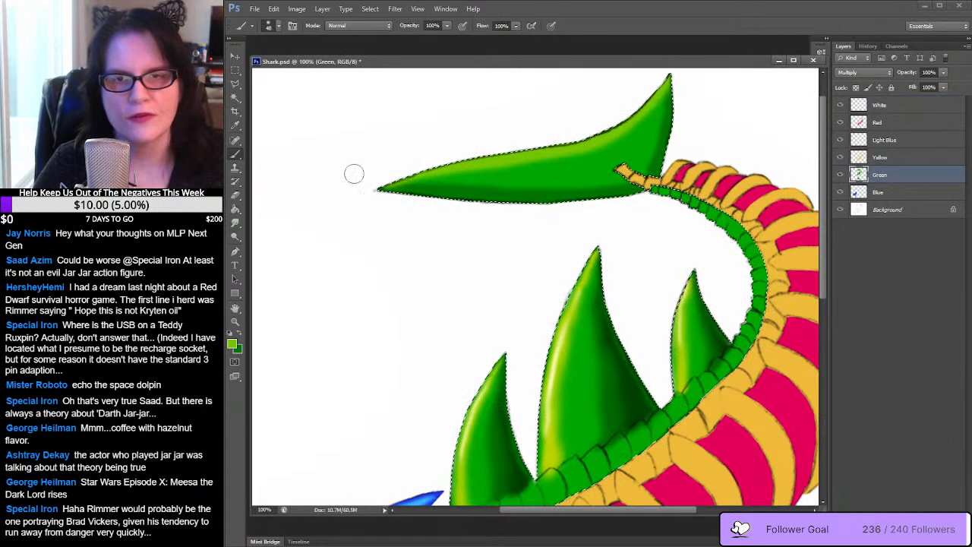
# Blend the tail fin's shading with the Smudge tool and touch it up with a mid green sampled from the fin's middle
pyautogui.click(235, 222)
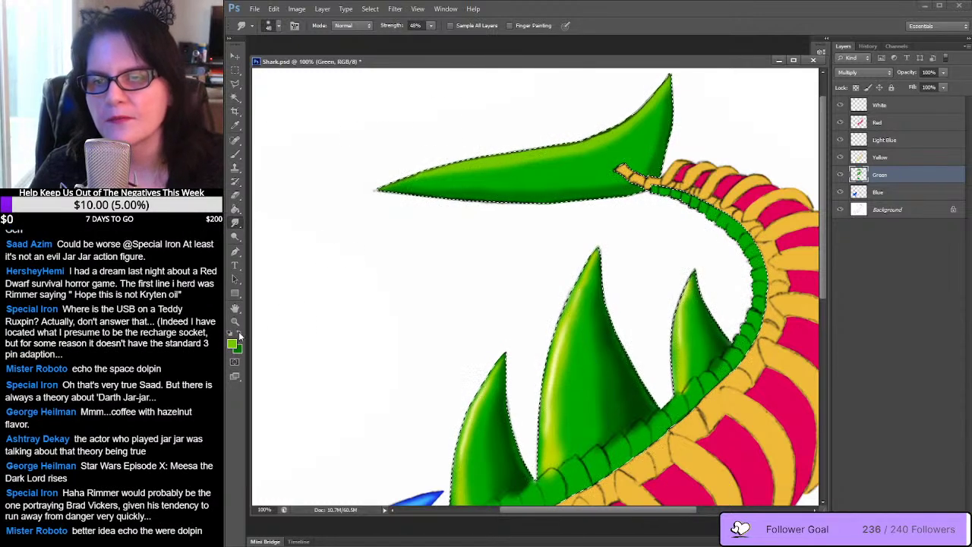
pyautogui.click(235, 154)
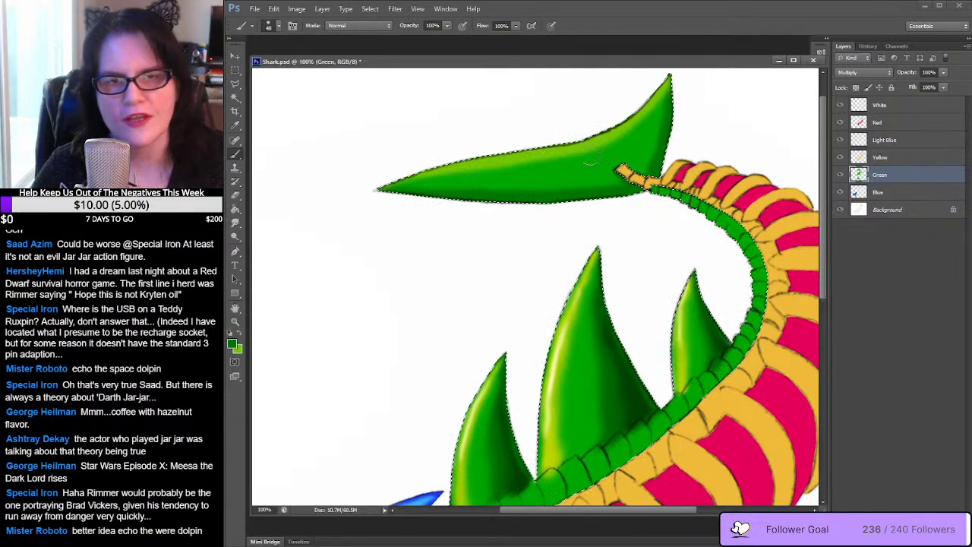
pyautogui.click(236, 126)
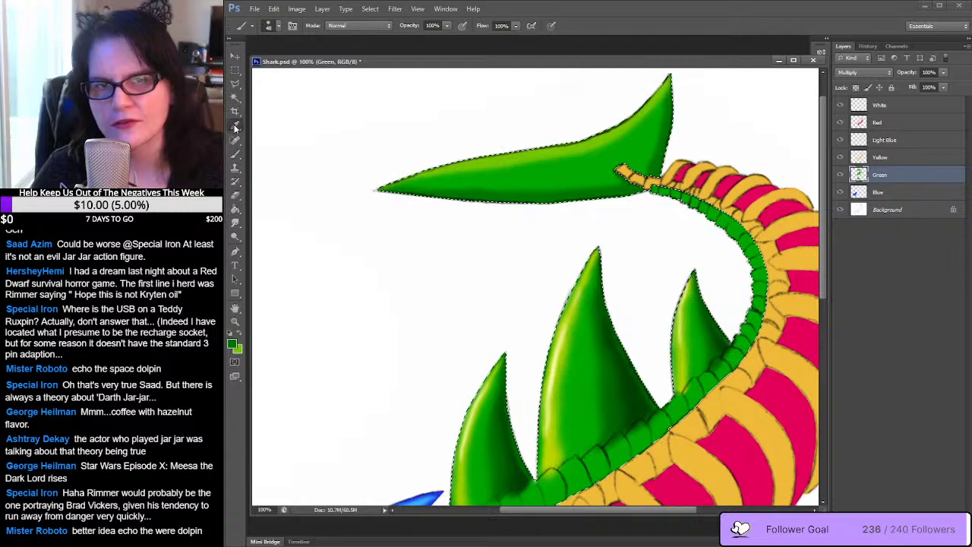
pyautogui.click(593, 164)
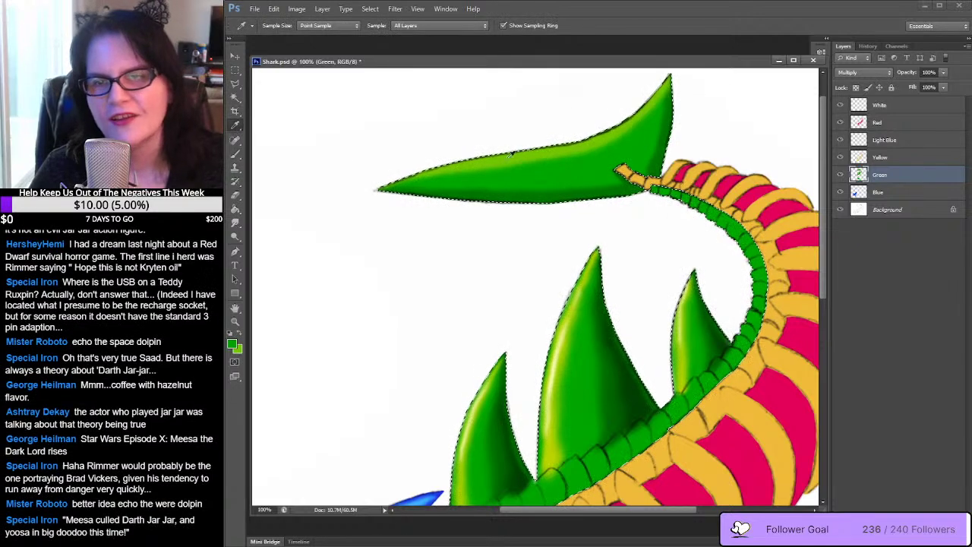
pyautogui.click(235, 154)
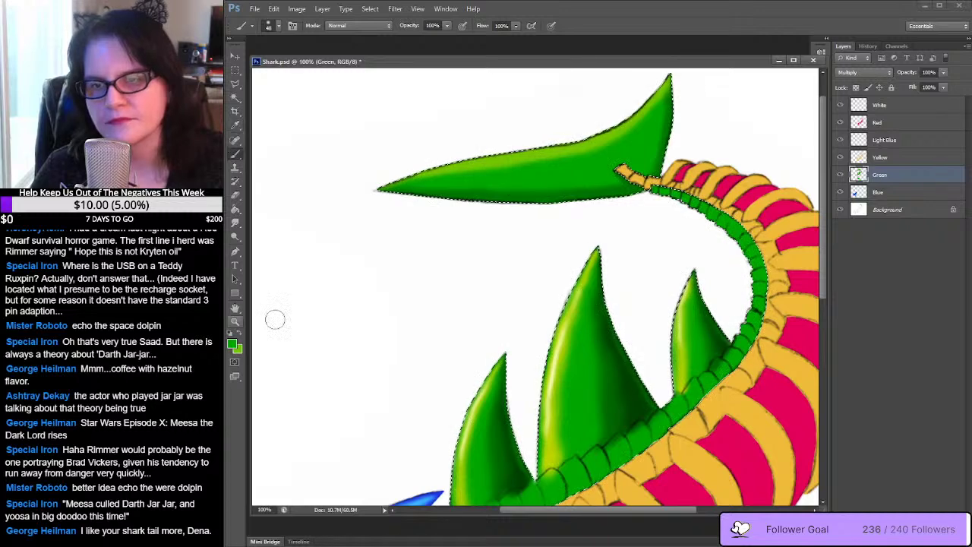
# Sample the darkest green from the large middle fin's trailing edge and brush deeper shadows along the tail fin's lower edge
pyautogui.click(234, 126)
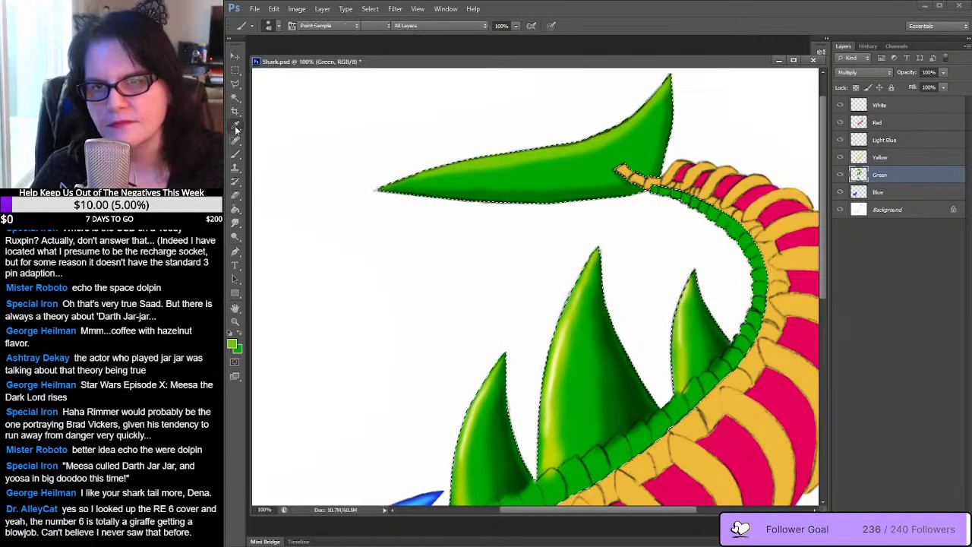
pyautogui.click(642, 354)
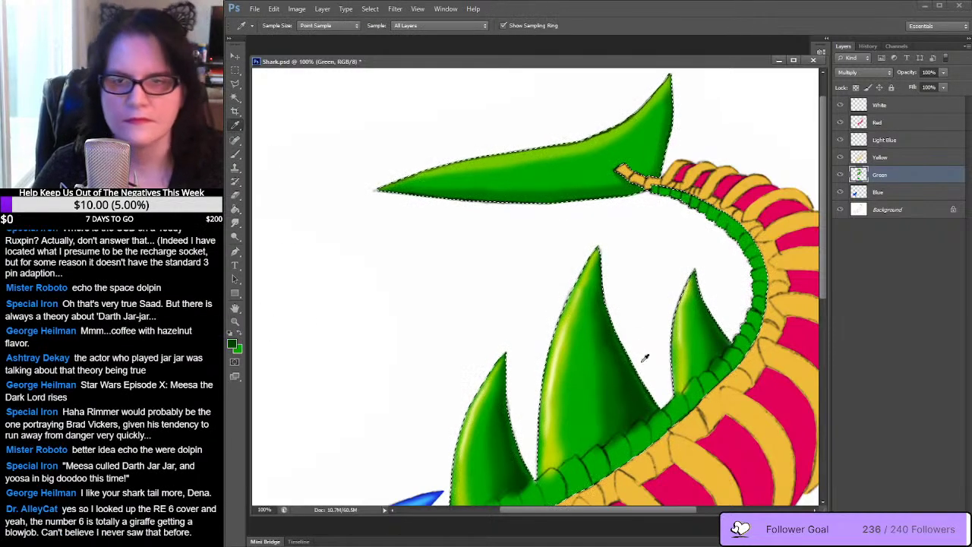
pyautogui.click(235, 157)
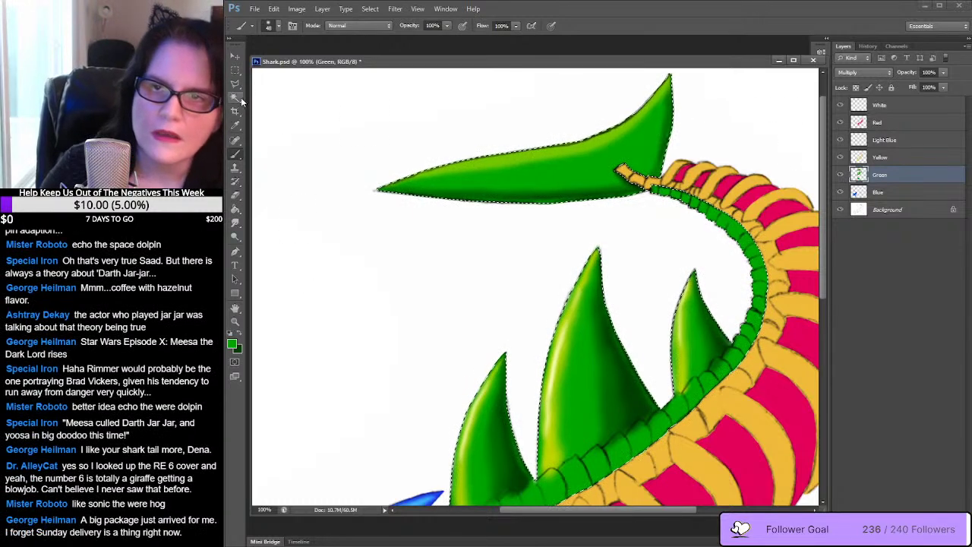
# Sample the pale yellow from the middle fin's highlight, brush it along the tail fin's upper edge and blend it with the Smudge tool
pyautogui.click(234, 126)
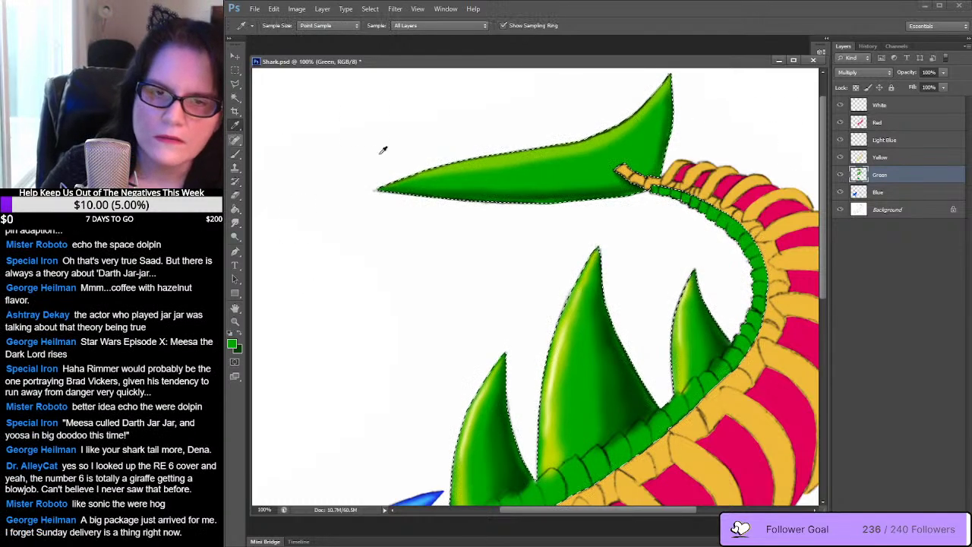
pyautogui.click(558, 356)
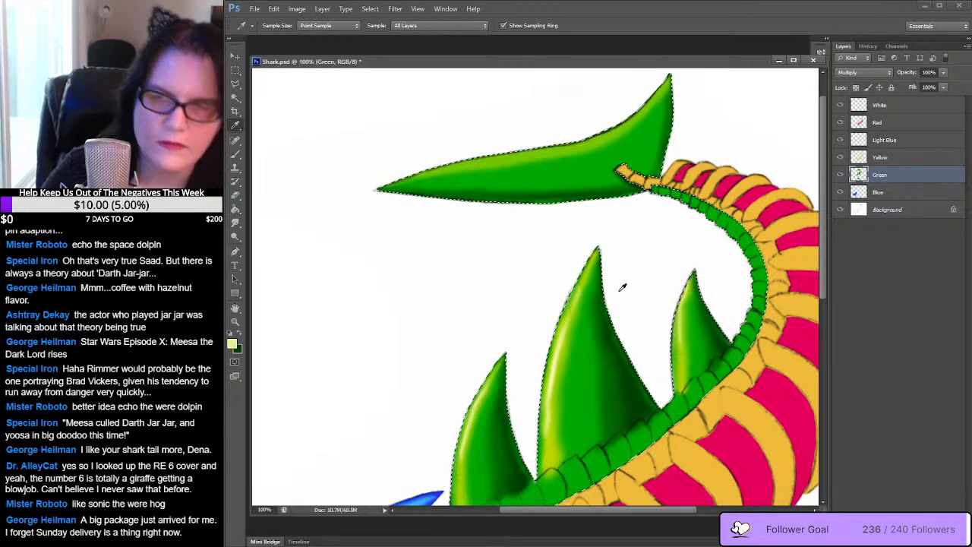
pyautogui.press('b')
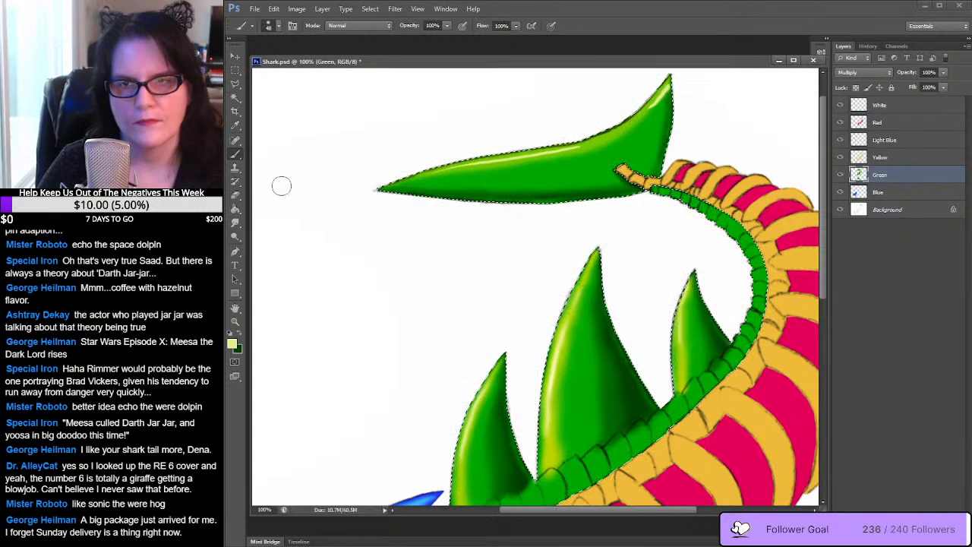
pyautogui.click(235, 222)
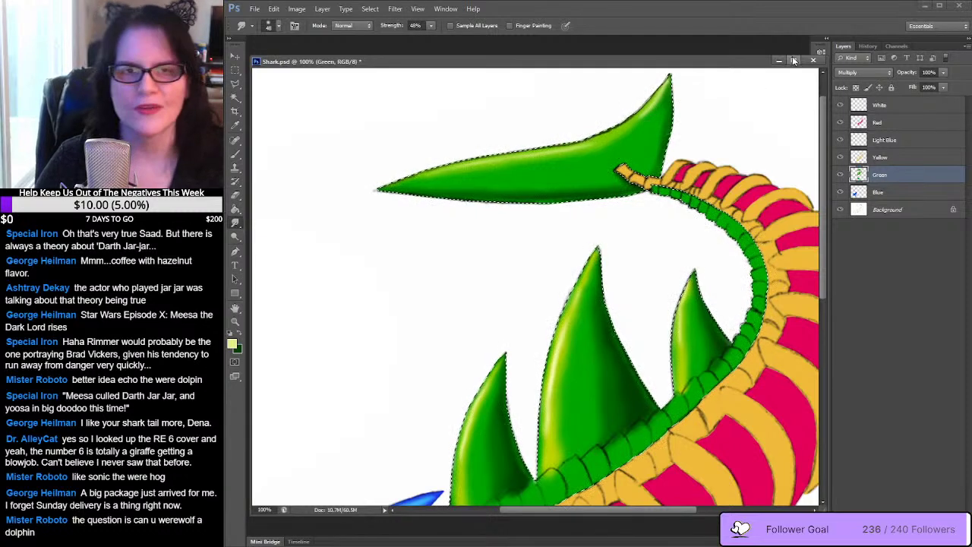
# Save Shark.psd and clear the selection around the green areas
pyautogui.hotkey('ctrl', 's')
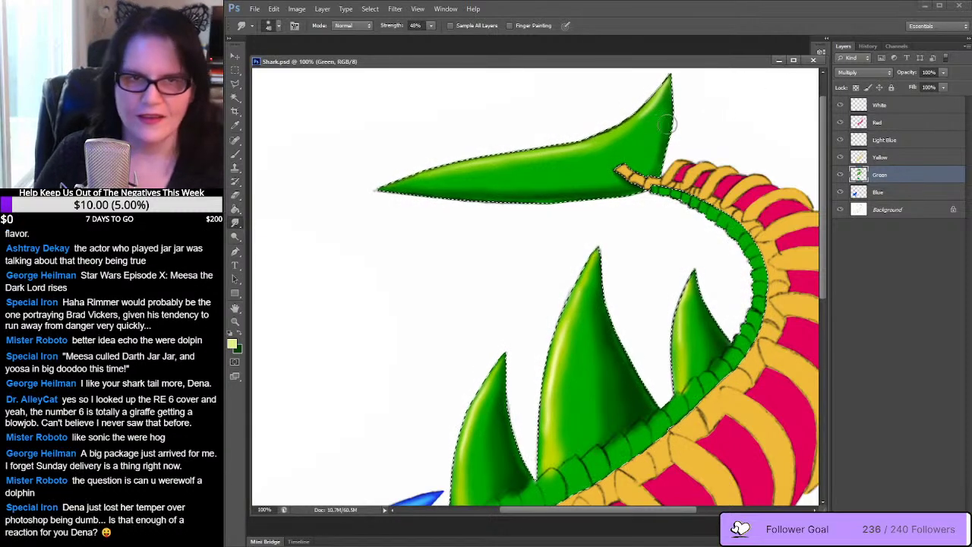
pyautogui.click(236, 321)
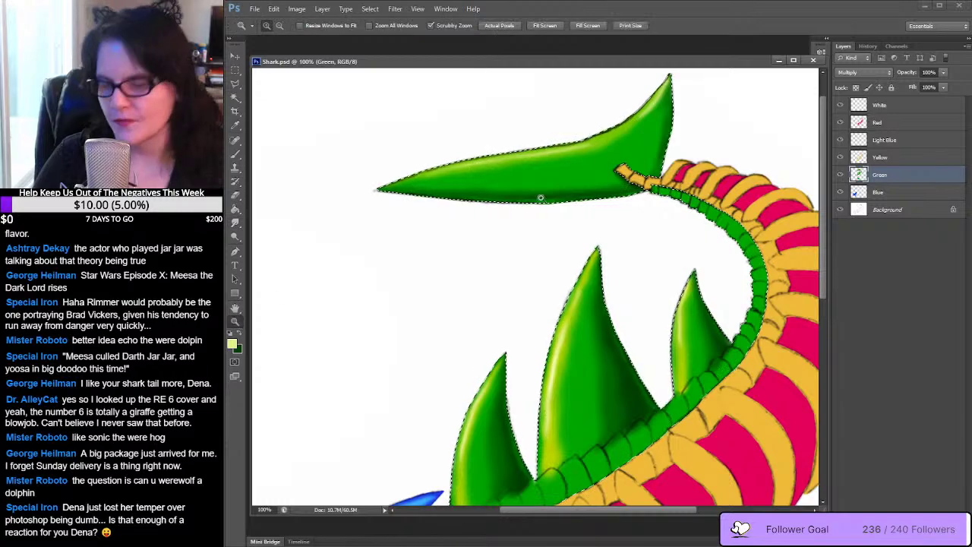
pyautogui.keyDown('alt'); pyautogui.click(657, 193); pyautogui.keyUp('alt')
pyautogui.keyDown('alt'); pyautogui.click(658, 192); pyautogui.keyUp('alt')
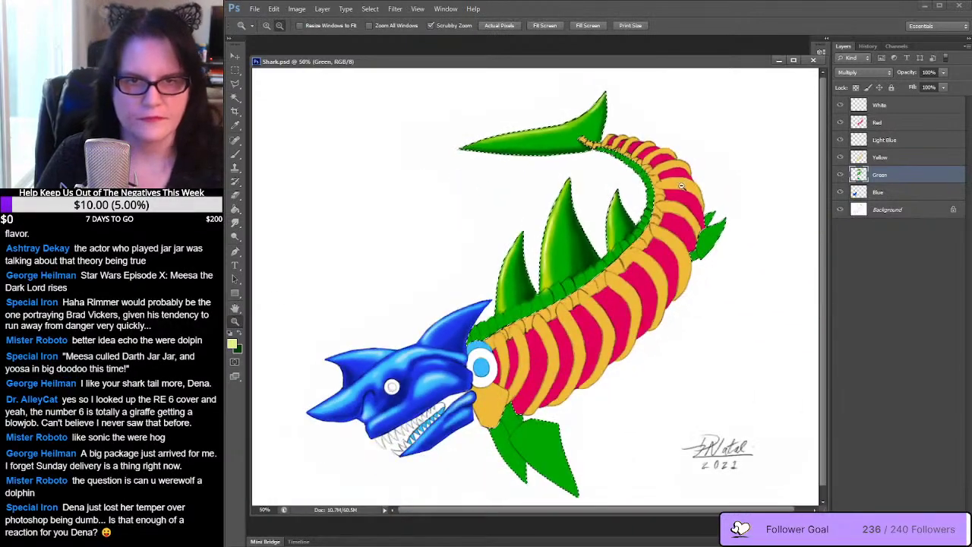
pyautogui.click(236, 70)
pyautogui.click(343, 96)
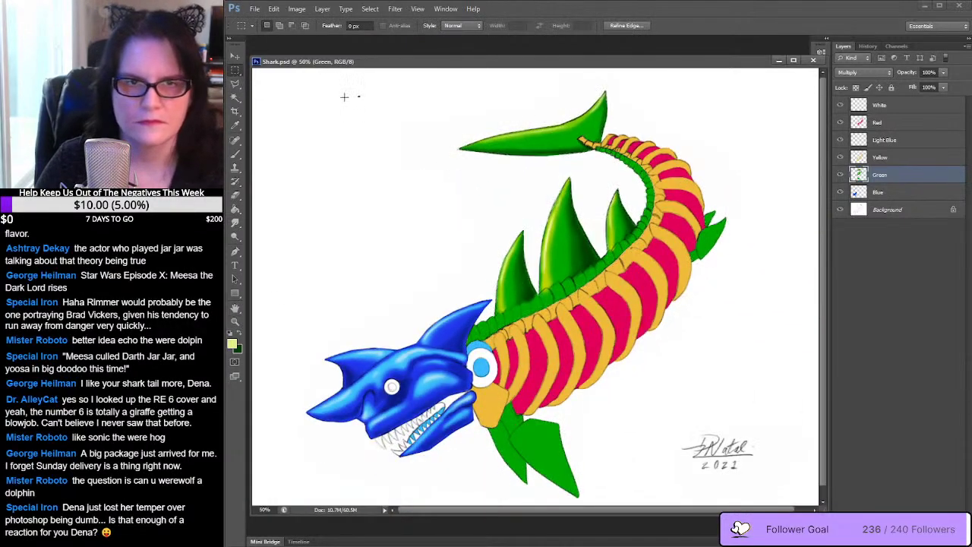
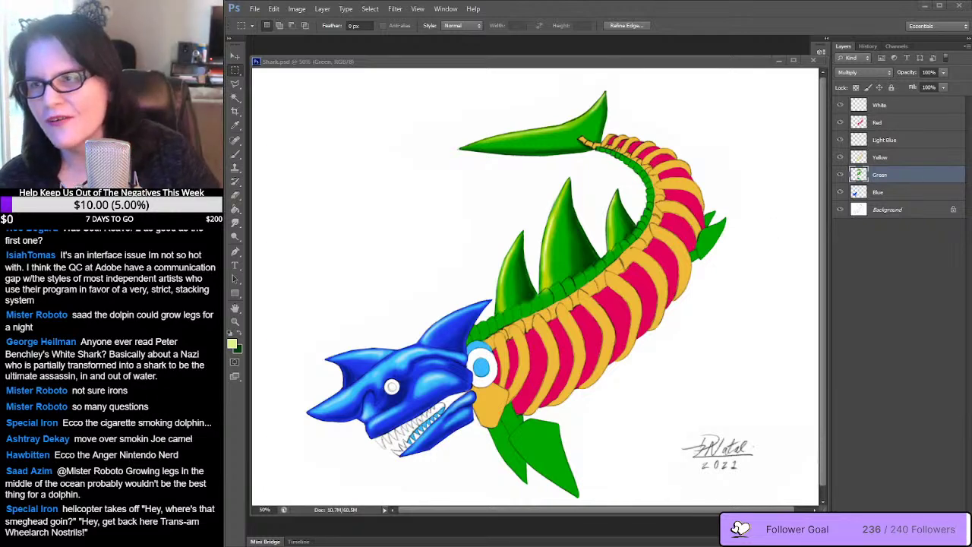
# Bring the reference image 69298-6.png up over the whole shark once more, examine its sprite colours and put it away
pyautogui.moveTo(337, 71); pyautogui.dragTo(427, 93)
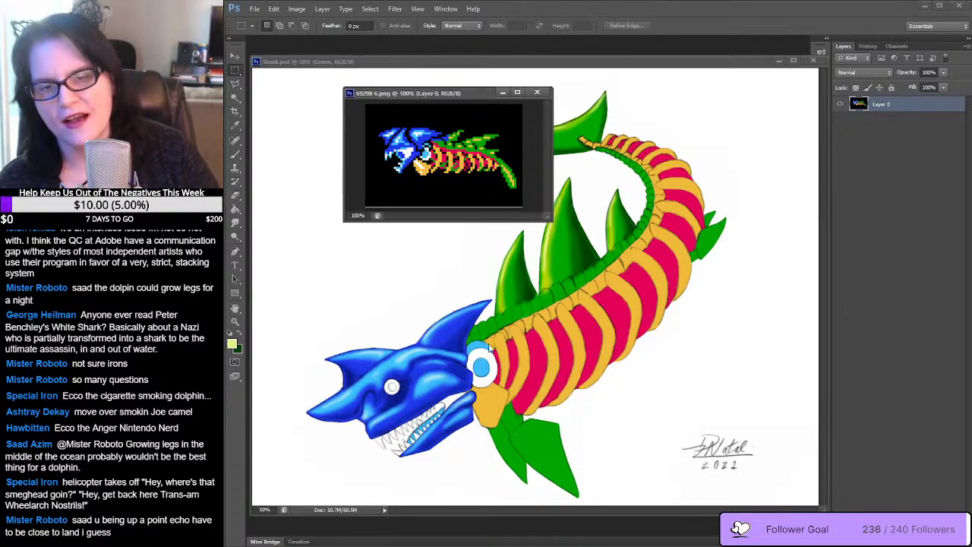
pyautogui.click(537, 92)
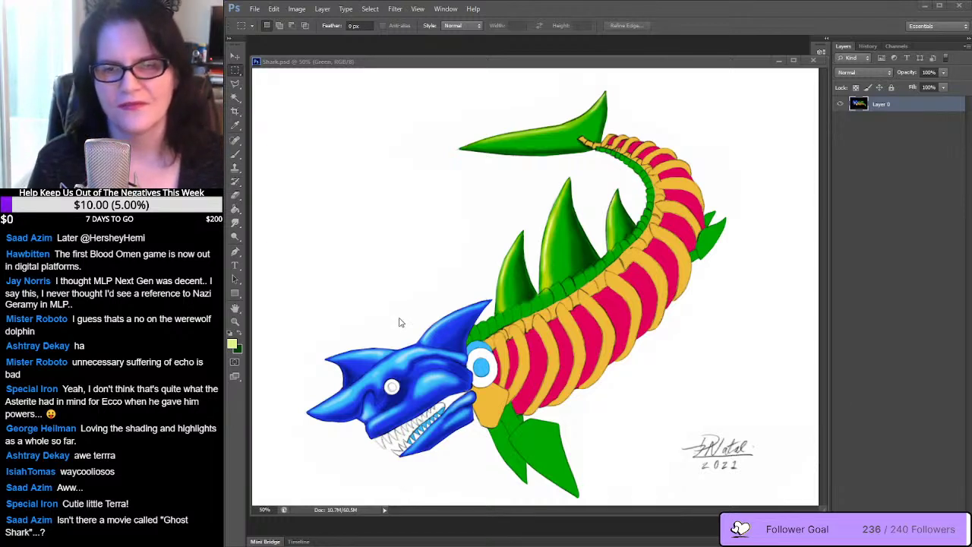
# Sample a yellow-green from the front dorsal fin's leading edge and a dark green from its shaded side as the two painting colours
pyautogui.click(240, 334)
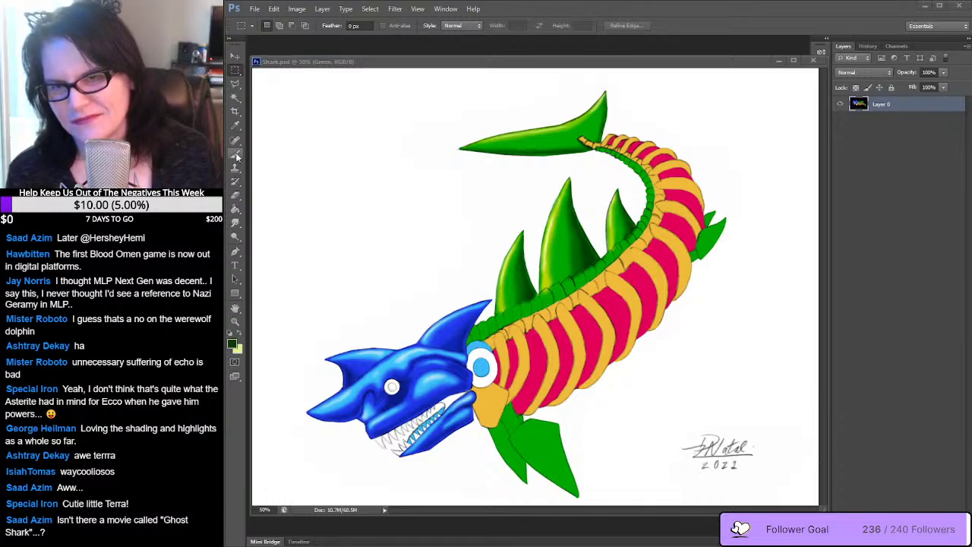
pyautogui.click(235, 125)
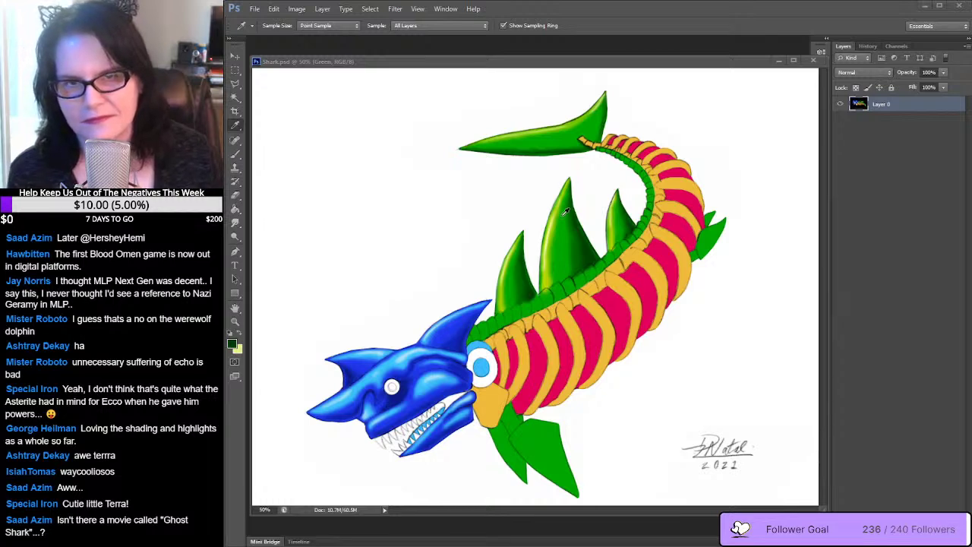
pyautogui.click(502, 302)
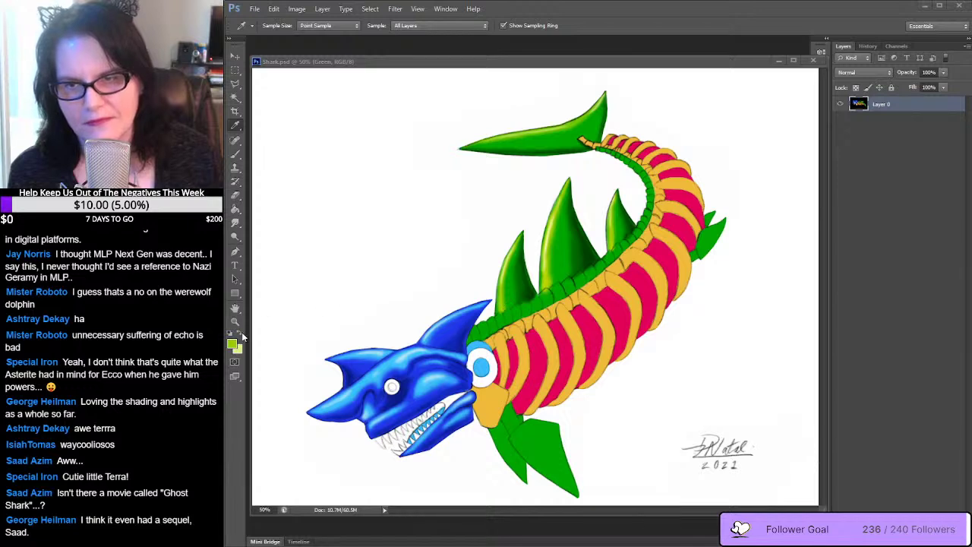
pyautogui.click(524, 277)
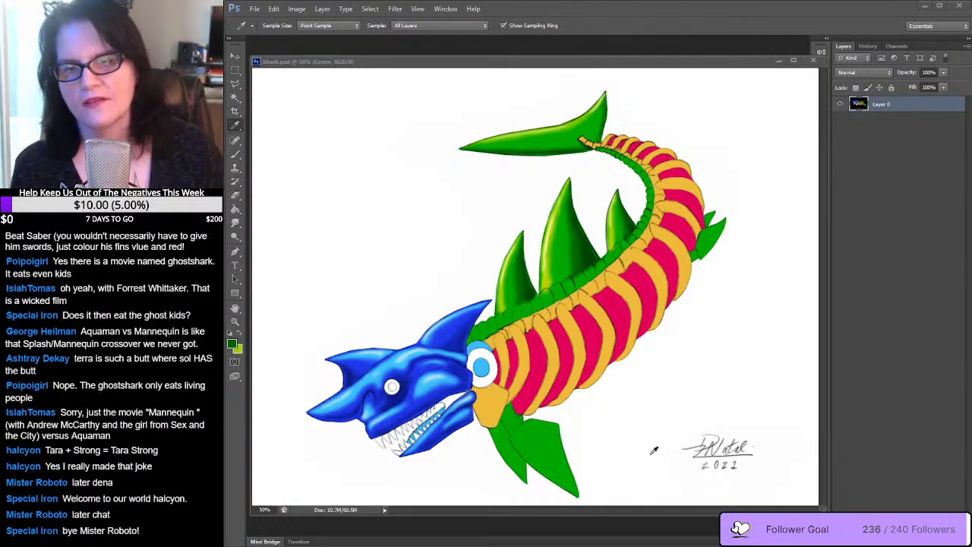
# Load the Green layer's painted pixels as a selection for working on the pectoral fins below the shark's head
pyautogui.click(238, 323)
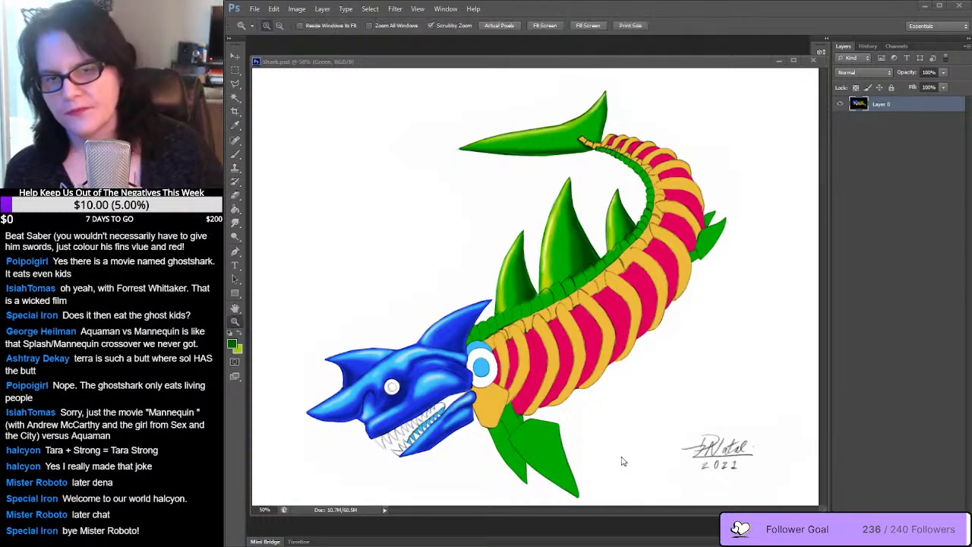
pyautogui.click(545, 443)
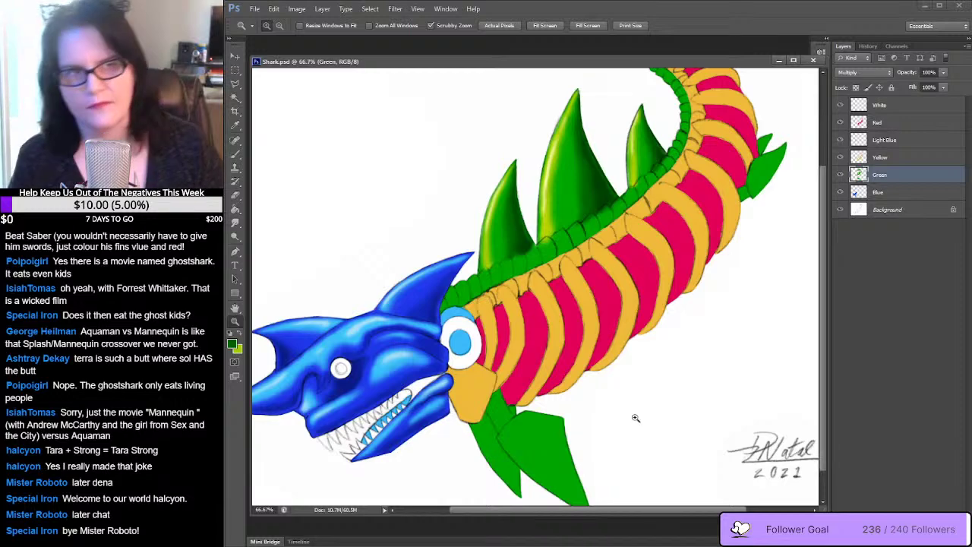
pyautogui.keyDown('ctrl'); pyautogui.click(858, 175); pyautogui.keyUp('ctrl')
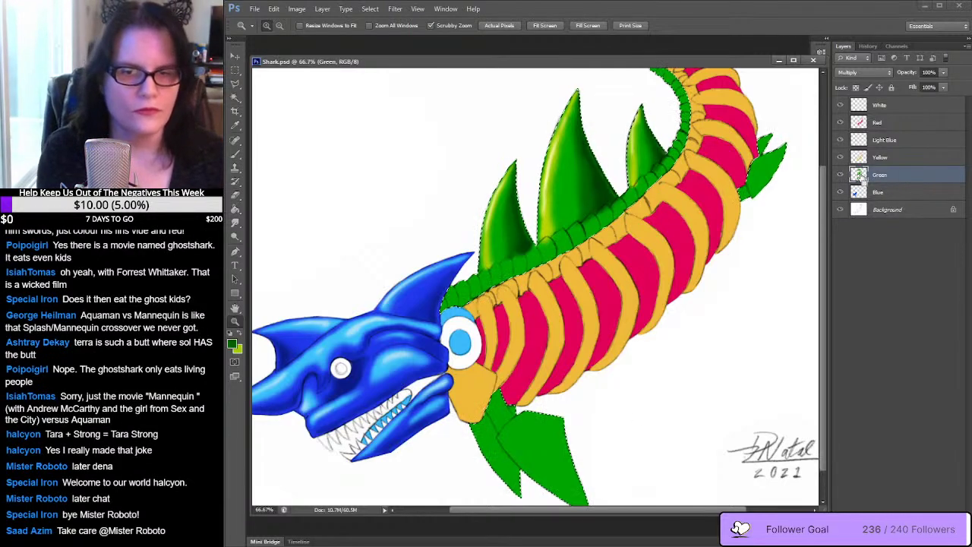
pyautogui.click(560, 433)
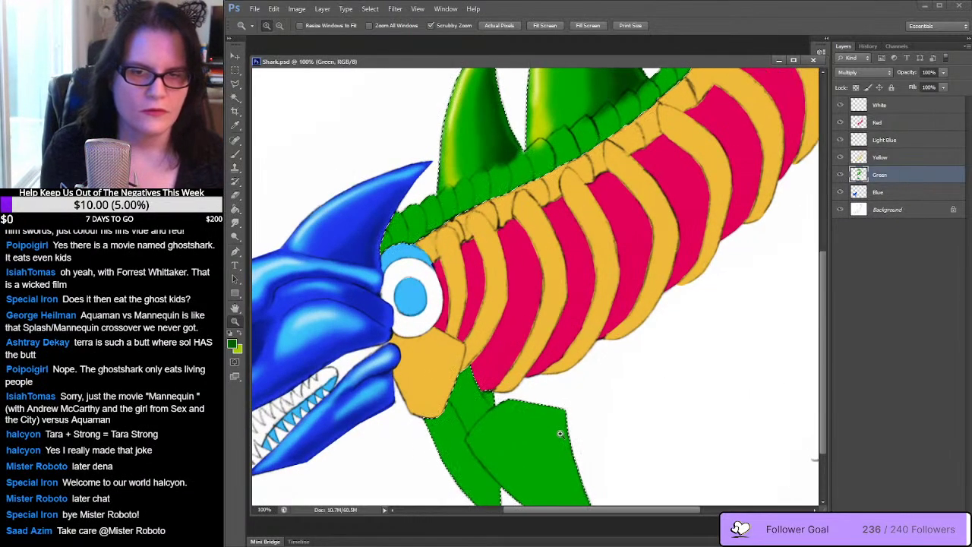
pyautogui.moveTo(609, 373); pyautogui.dragTo(636, 282)
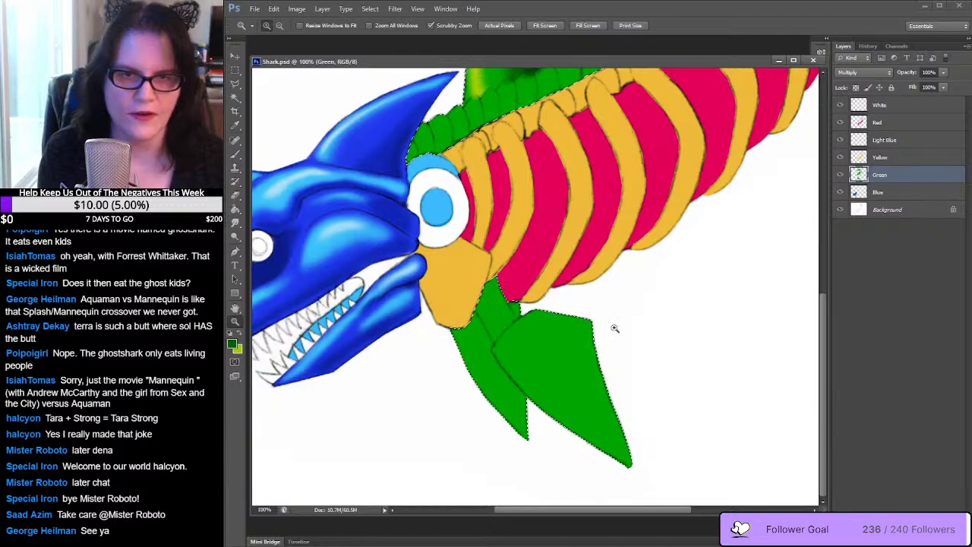
pyautogui.moveTo(742, 278)
pyautogui.mouseDown()
pyautogui.moveTo(674, 301)
pyautogui.moveTo(601, 362)
pyautogui.mouseUp()
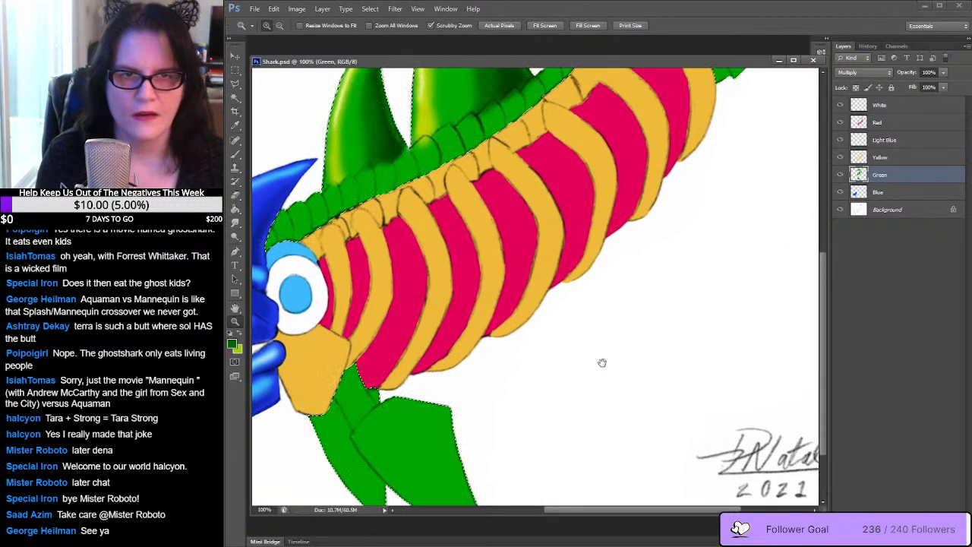
# Brush a yellow-green highlight along the front pectoral fin's upper edge and across the limb where the fin joins it
pyautogui.moveTo(692, 276); pyautogui.dragTo(570, 399)
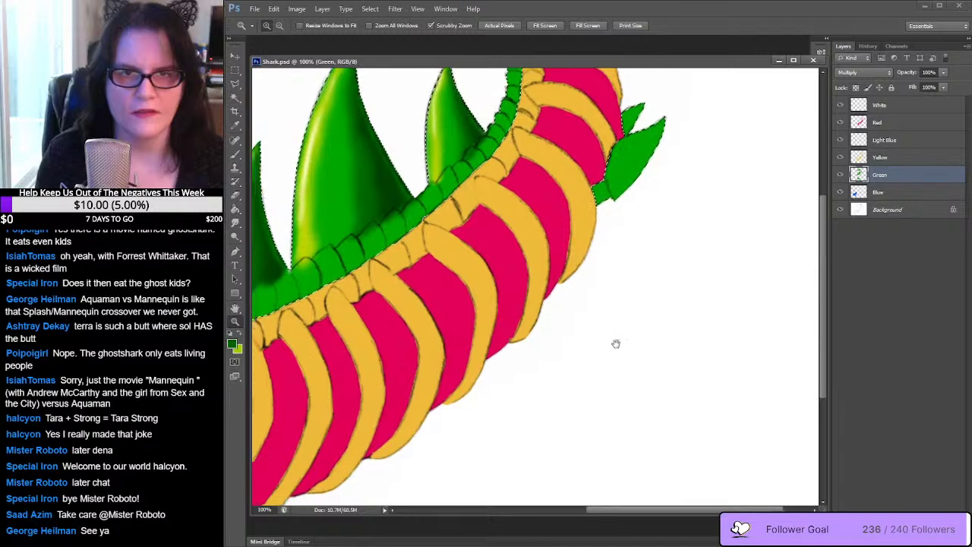
pyautogui.moveTo(616, 344); pyautogui.dragTo(544, 120)
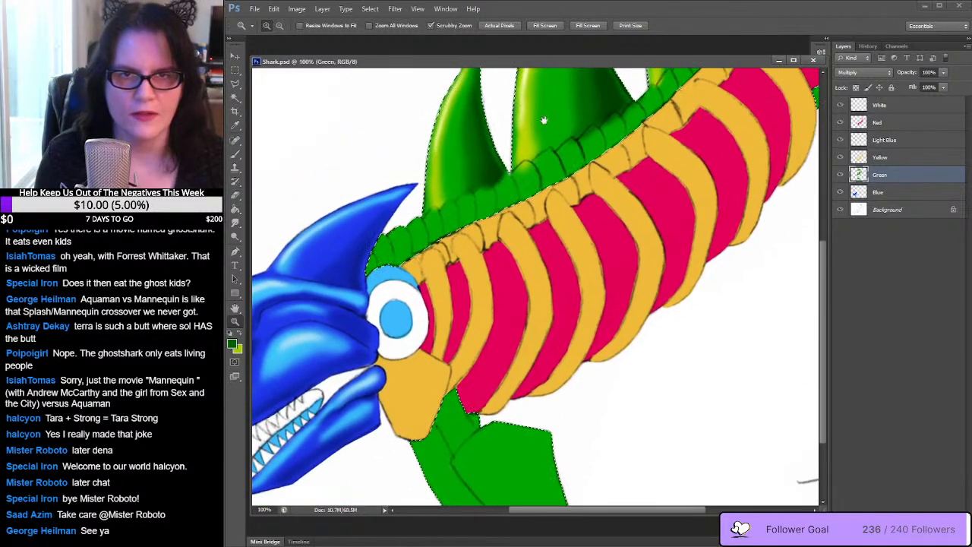
pyautogui.moveTo(657, 324); pyautogui.dragTo(693, 210)
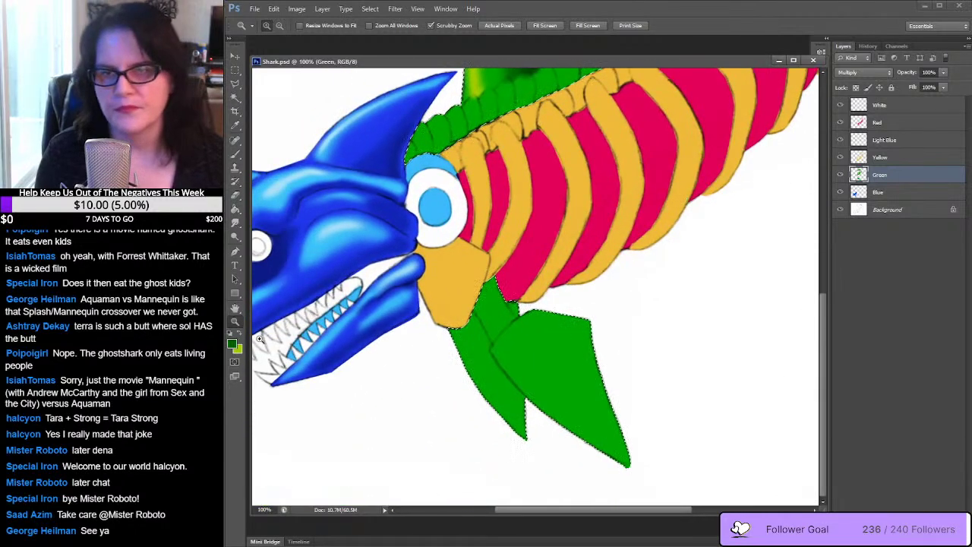
pyautogui.click(553, 336)
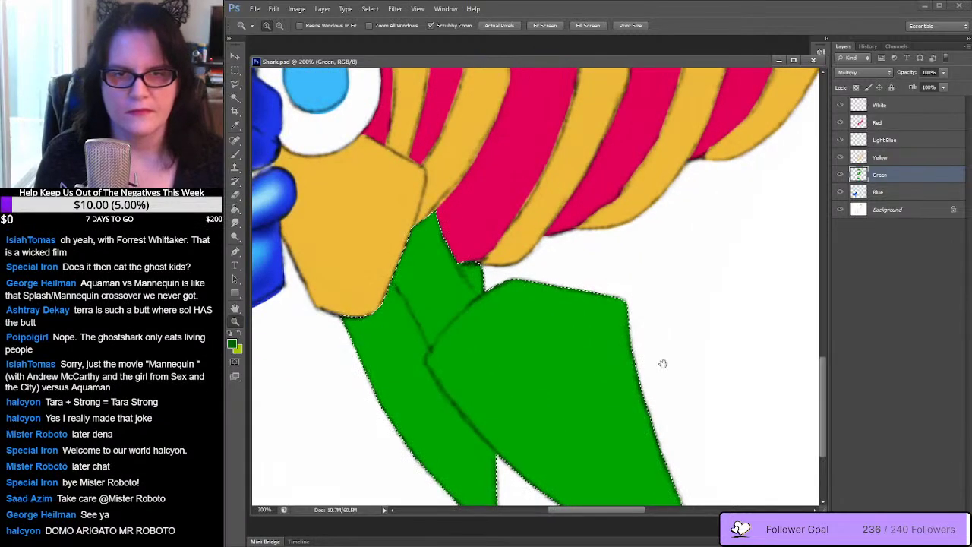
pyautogui.moveTo(662, 364); pyautogui.dragTo(631, 221)
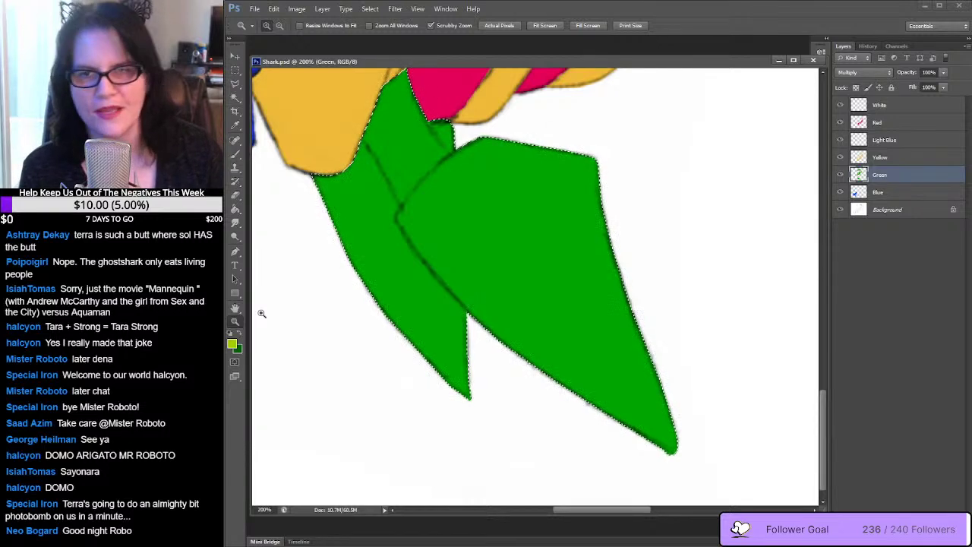
pyautogui.click(234, 153)
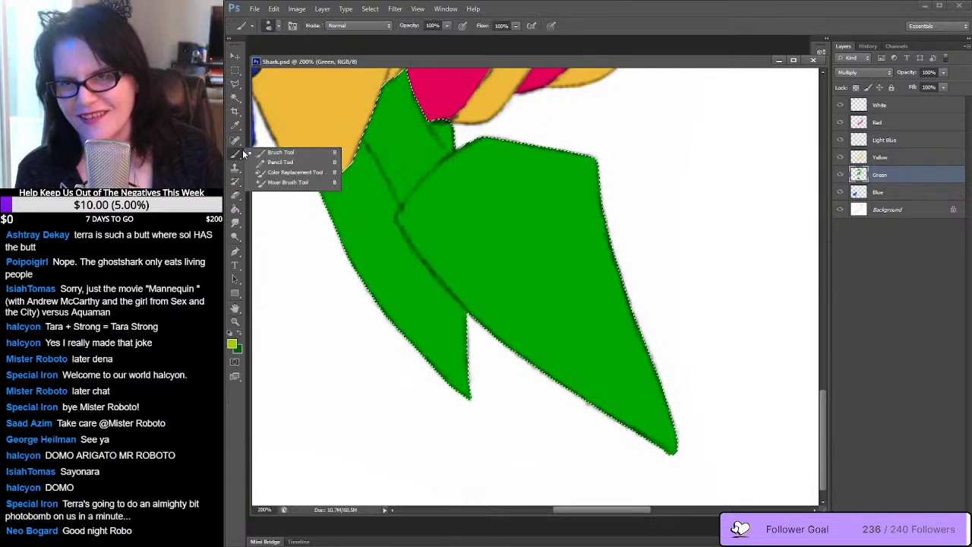
pyautogui.click(488, 58)
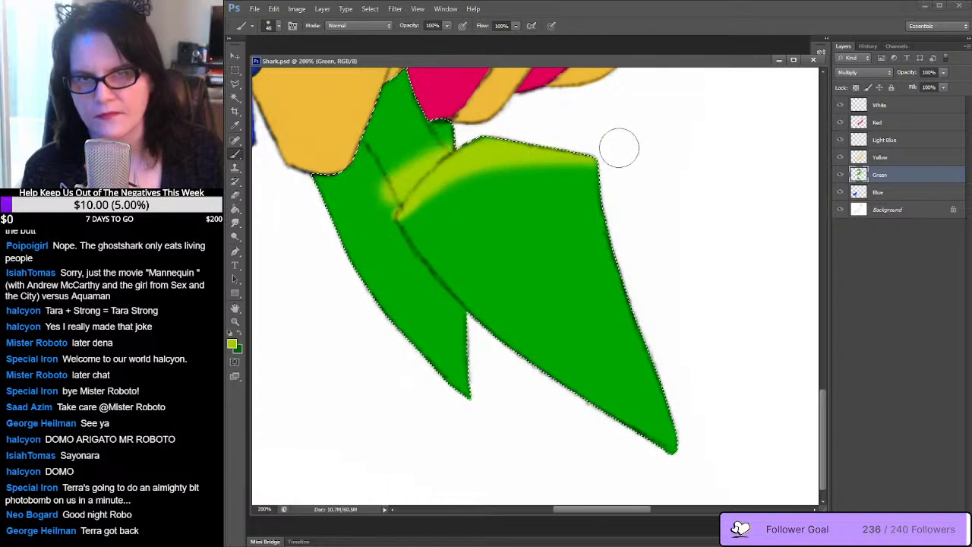
pyautogui.moveTo(618, 148); pyautogui.dragTo(683, 145)
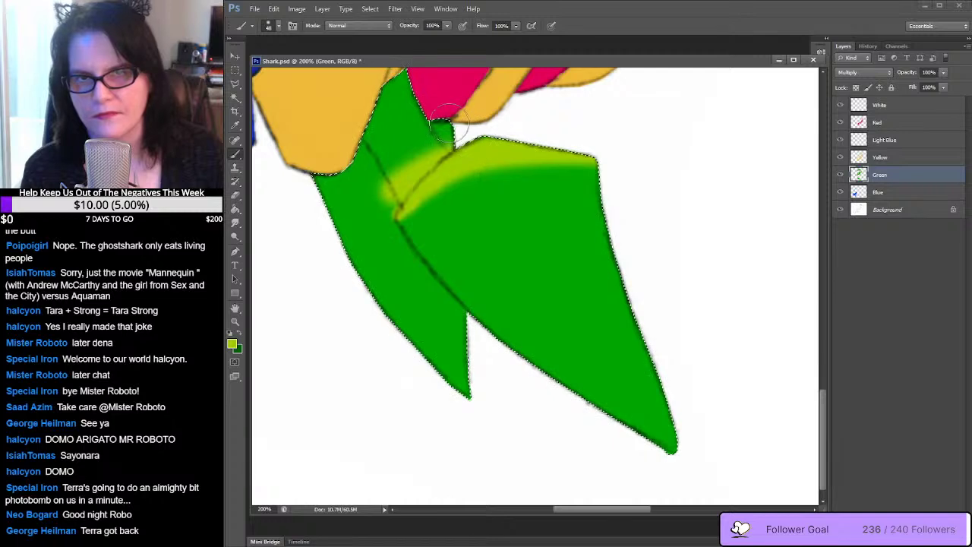
# Paint dark green shadows along the lower edges of both pectoral fins, redoing the first stroke at the fin joint
pyautogui.click(242, 338)
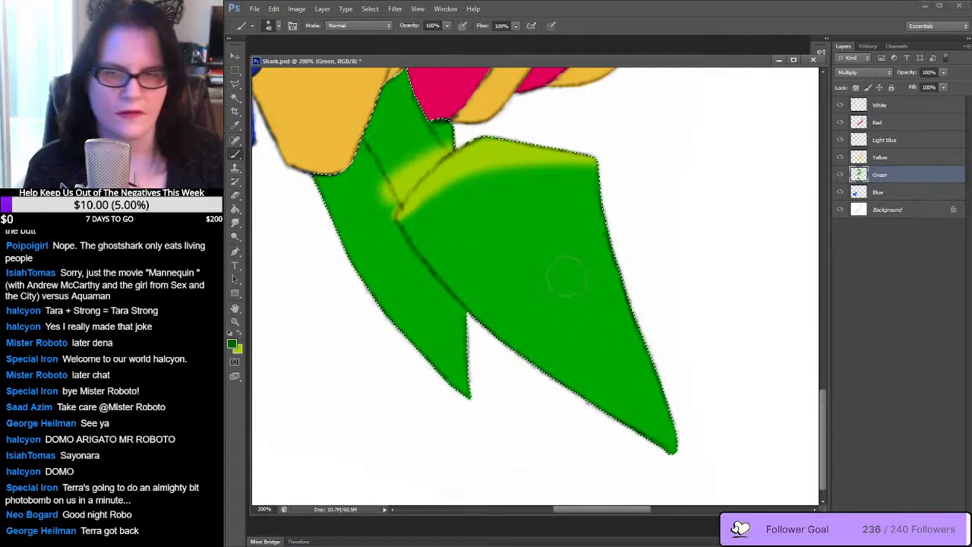
pyautogui.moveTo(397, 231)
pyautogui.mouseDown()
pyautogui.moveTo(438, 278)
pyautogui.moveTo(512, 311)
pyautogui.mouseUp()
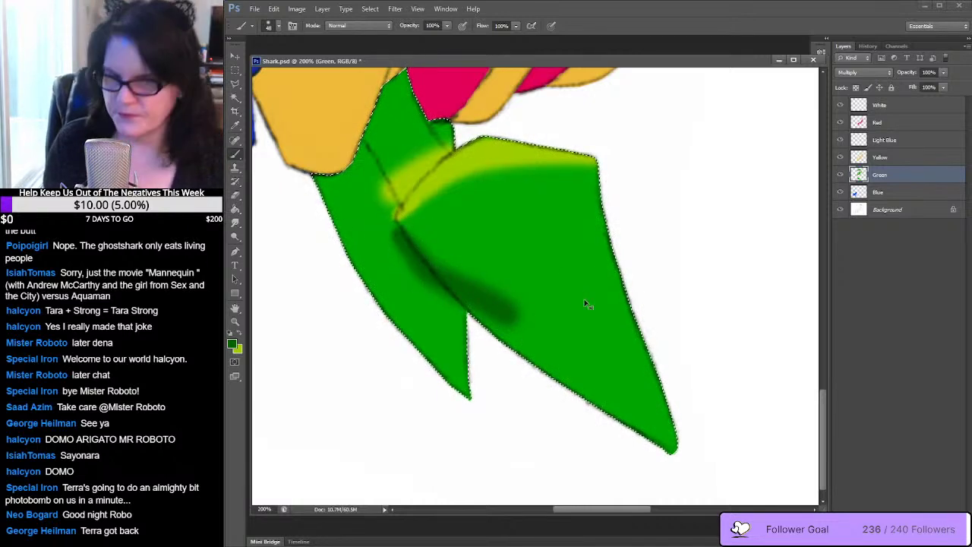
pyautogui.hotkey('ctrl', 'z')
pyautogui.moveTo(395, 226); pyautogui.dragTo(410, 249)
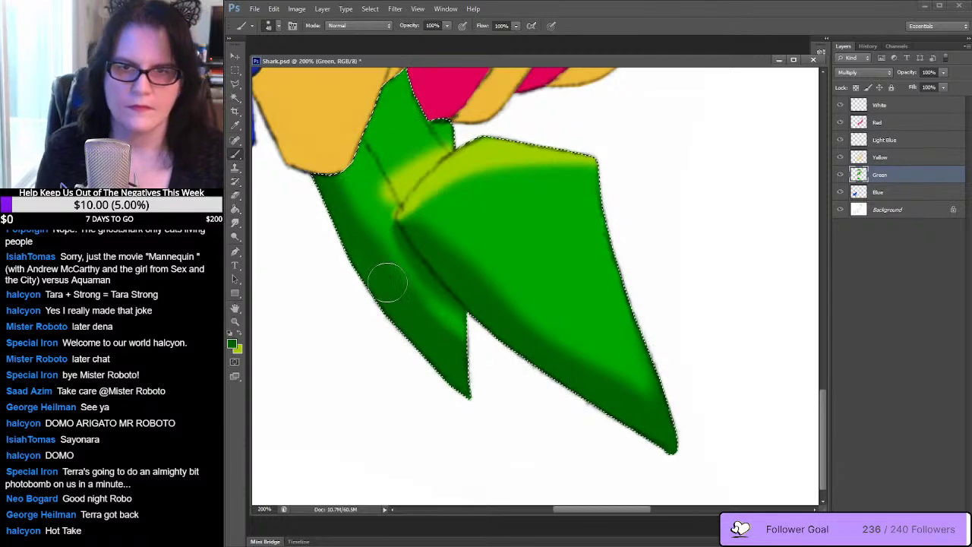
# Blend the yellow-green highlight and dark green shadows into both pectoral fins with the Smudge tool at 48% strength
pyautogui.moveTo(646, 189)
pyautogui.mouseDown()
pyautogui.moveTo(653, 223)
pyautogui.moveTo(709, 234)
pyautogui.moveTo(591, 334)
pyautogui.mouseUp()
pyautogui.moveTo(573, 193); pyautogui.dragTo(549, 373)
pyautogui.moveTo(569, 160)
pyautogui.mouseDown()
pyautogui.moveTo(615, 251)
pyautogui.moveTo(597, 395)
pyautogui.moveTo(553, 321)
pyautogui.moveTo(551, 375)
pyautogui.moveTo(553, 326)
pyautogui.moveTo(590, 312)
pyautogui.moveTo(590, 217)
pyautogui.moveTo(560, 185)
pyautogui.mouseUp()
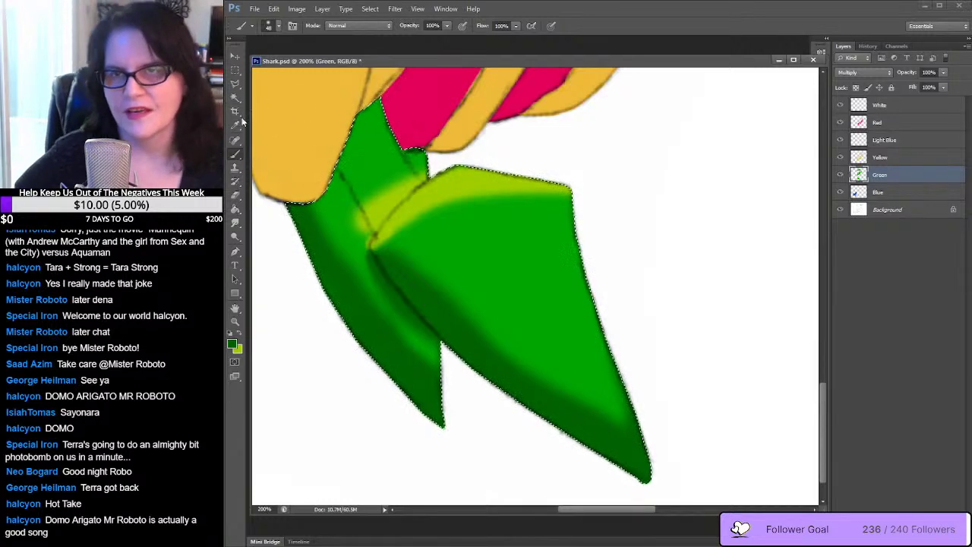
pyautogui.click(235, 222)
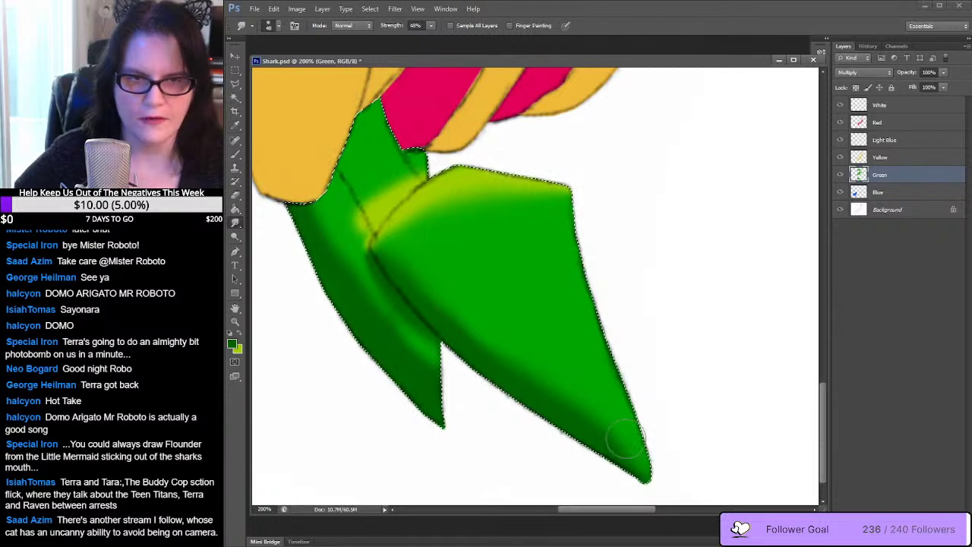
# Sample the mid green from the pectoral limb's base and brush it over the rear pectoral fin toward its tip
pyautogui.click(240, 337)
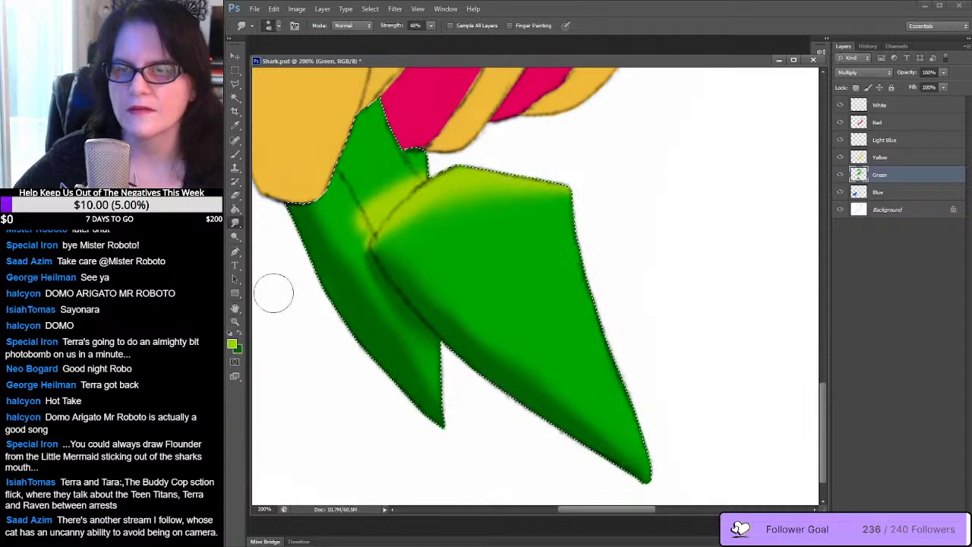
pyautogui.click(235, 125)
pyautogui.click(382, 134)
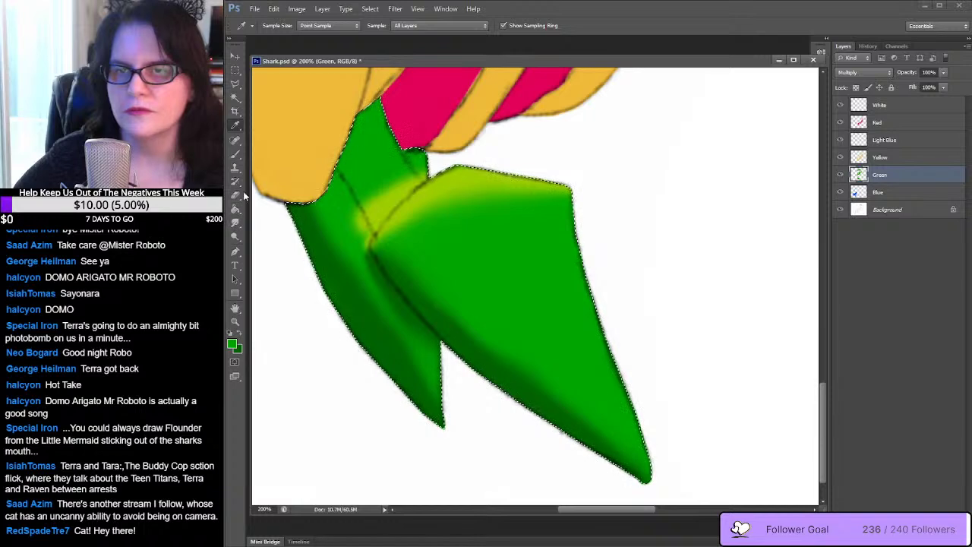
pyautogui.click(235, 154)
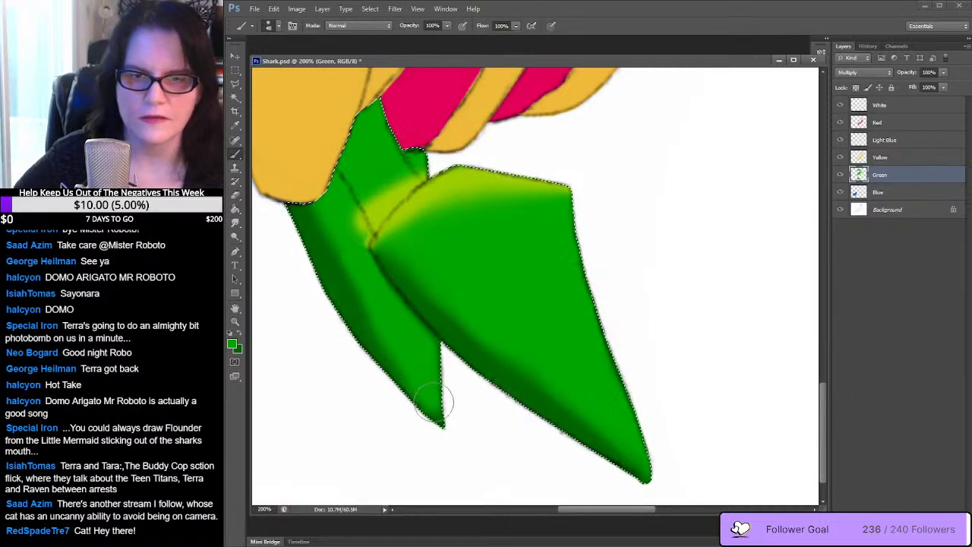
# Smudge the rear pectoral fin's shading, and brush dark green shadows beneath the yellow jaw piece and beside the ribs
pyautogui.click(235, 221)
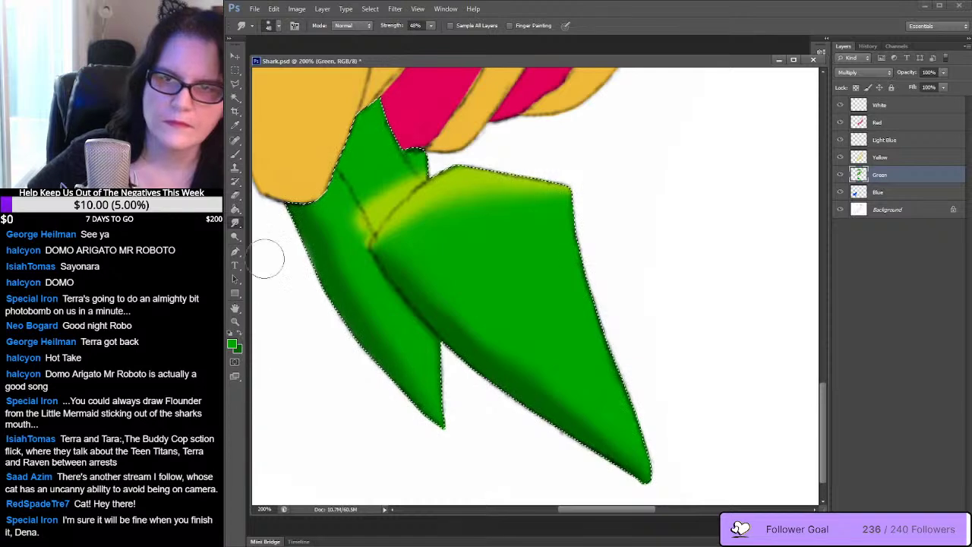
pyautogui.press('b')
pyautogui.moveTo(366, 218); pyautogui.dragTo(358, 215)
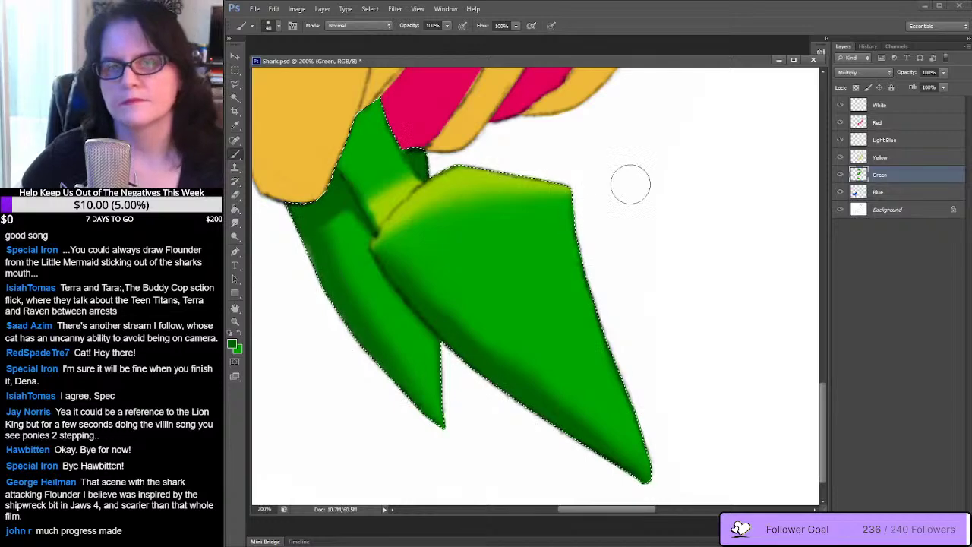
# Sample a yellow-green from the leading edge of the large dorsal fin for shading the small fins near the tail
pyautogui.moveTo(630, 182); pyautogui.dragTo(544, 329)
pyautogui.scroll(5, 544, 329)
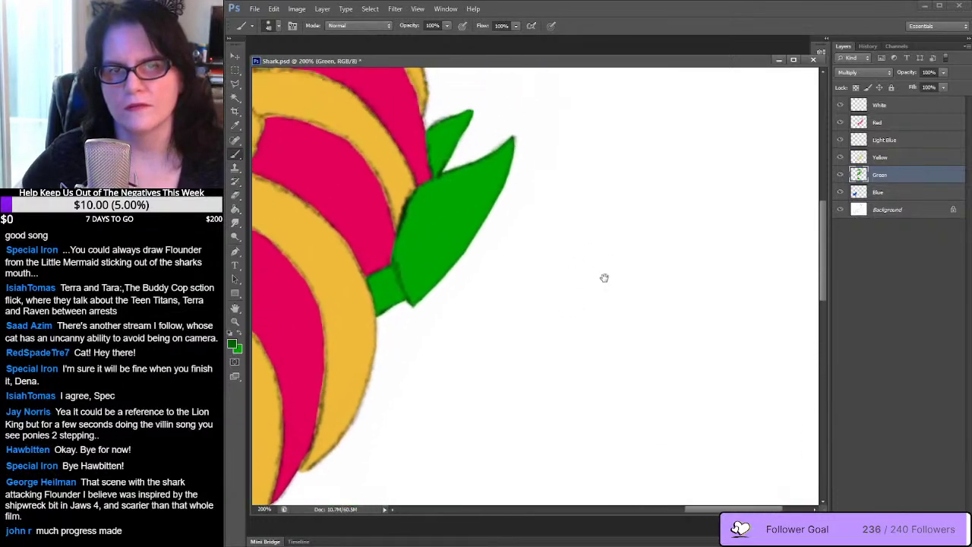
pyautogui.moveTo(605, 276); pyautogui.dragTo(637, 297)
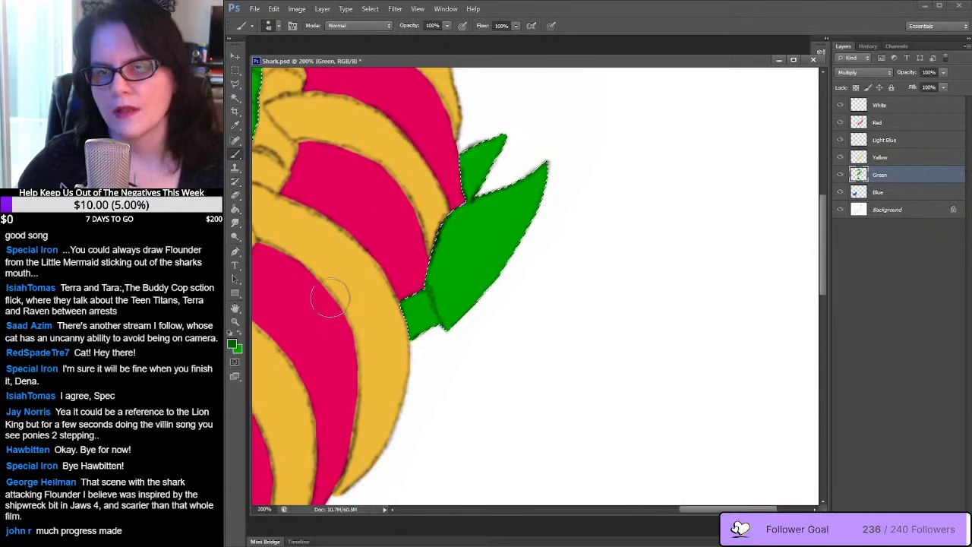
pyautogui.moveTo(325, 293); pyautogui.dragTo(587, 396)
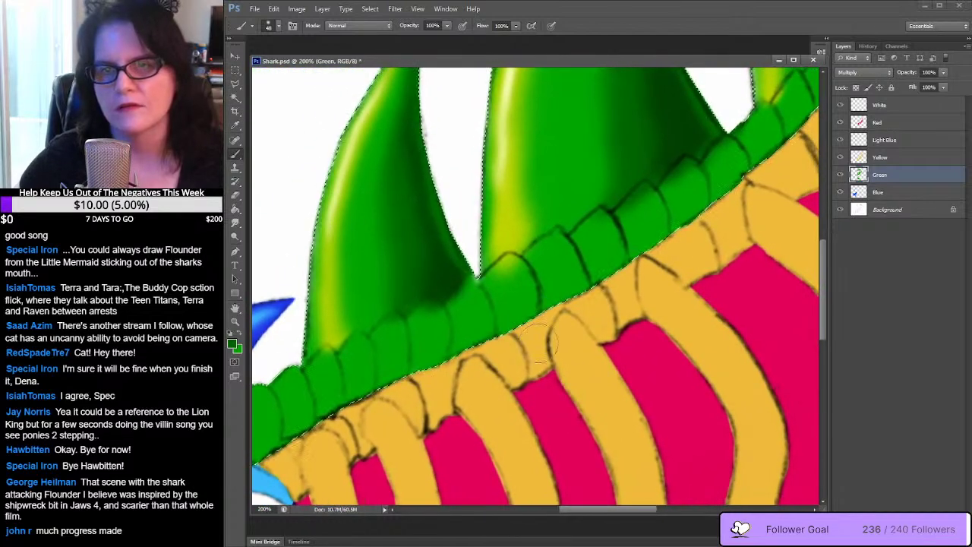
pyautogui.click(234, 125)
pyautogui.click(514, 223)
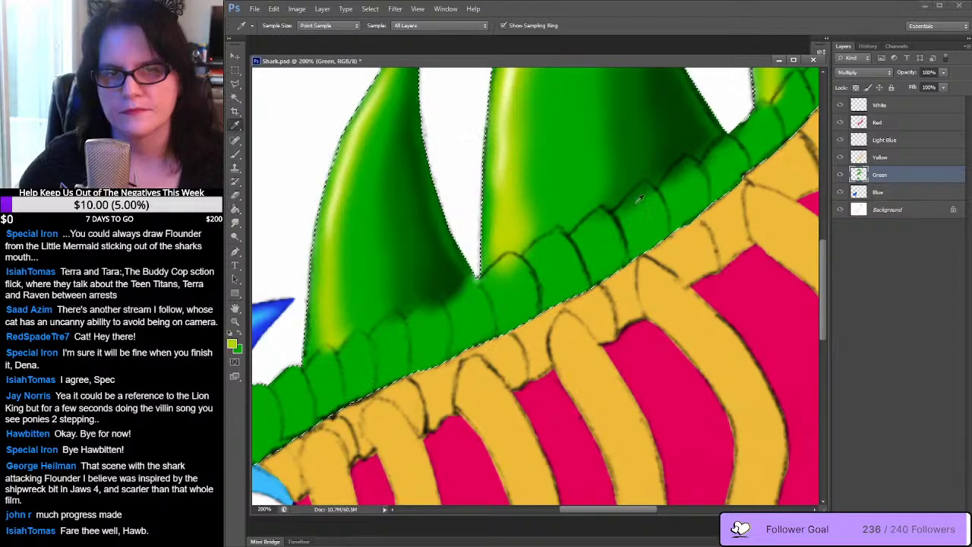
# Swap the painting colours and sample a dark green from the large dorsal fin's shaded side as the second colour
pyautogui.moveTo(514, 223); pyautogui.dragTo(611, 290)
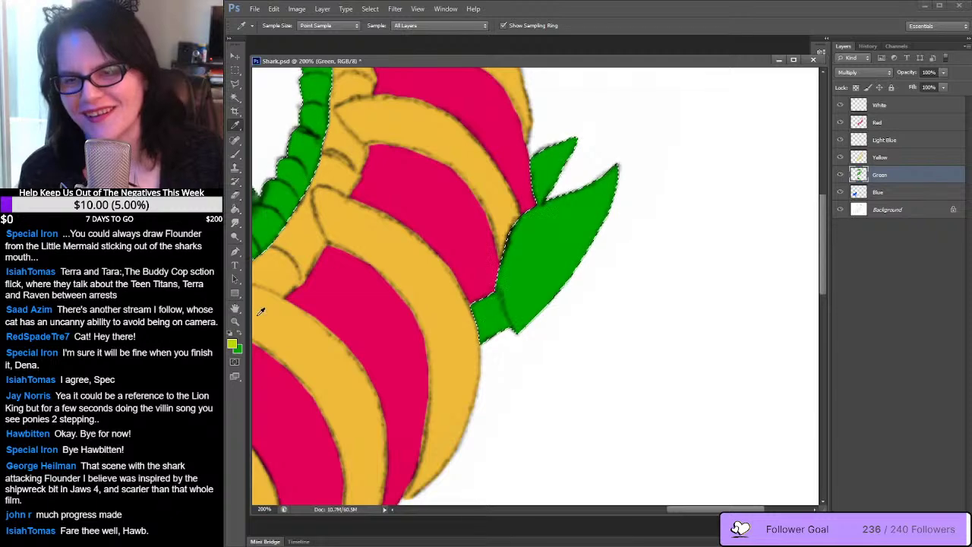
pyautogui.moveTo(471, 276); pyautogui.dragTo(646, 235)
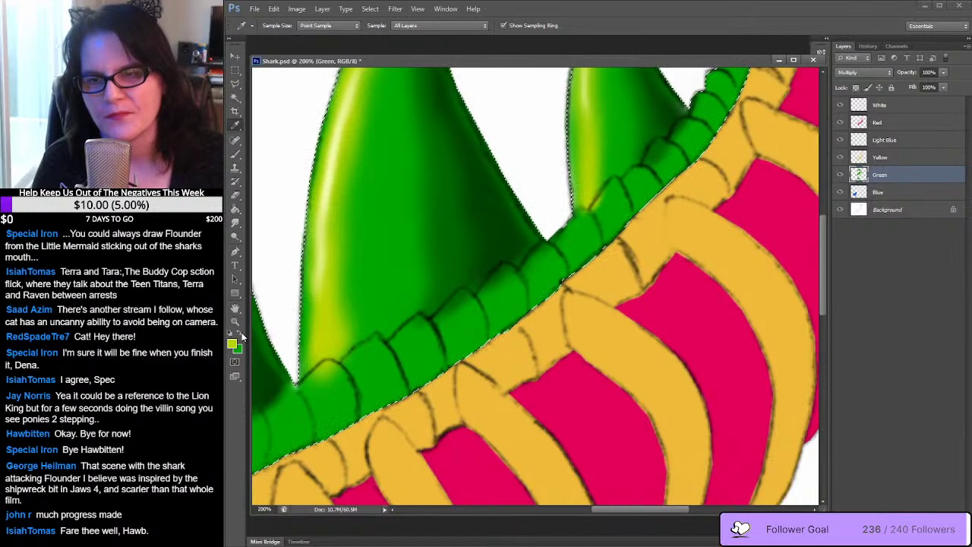
pyautogui.click(265, 307)
pyautogui.press('b')
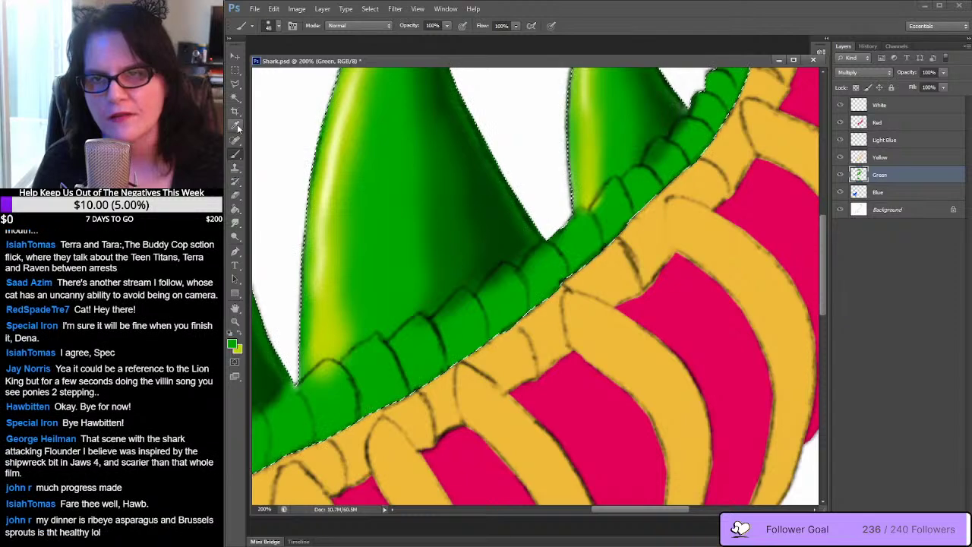
pyautogui.press('i')
pyautogui.moveTo(451, 168); pyautogui.dragTo(455, 171)
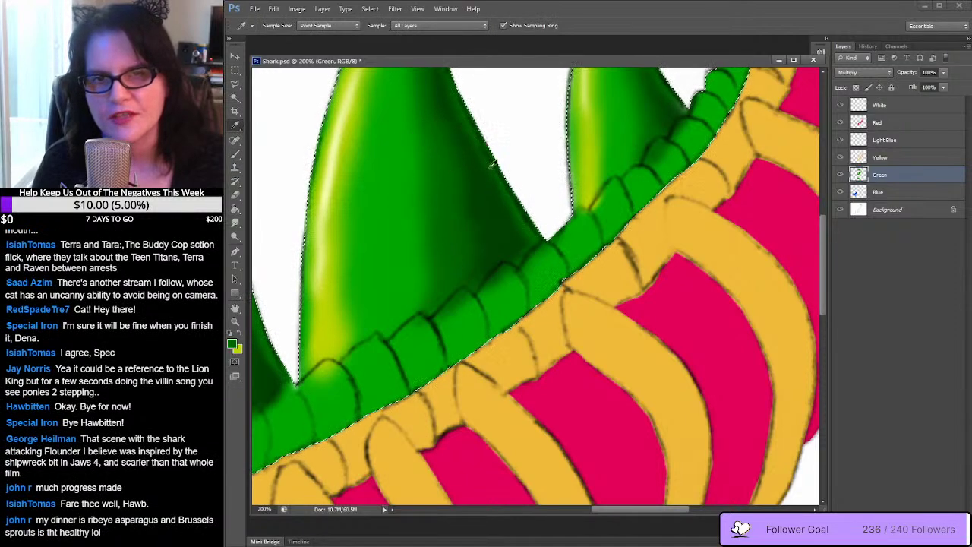
# Paint a dark green shadow along the larger rear belly fin's lower edge and a yellow-green highlight along its upper edge
pyautogui.moveTo(768, 182); pyautogui.dragTo(690, 193)
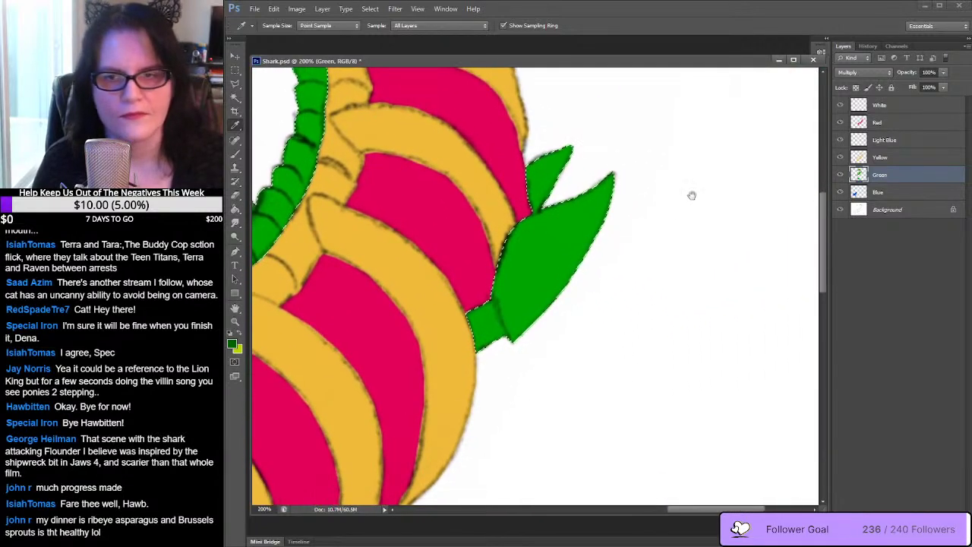
pyautogui.click(235, 152)
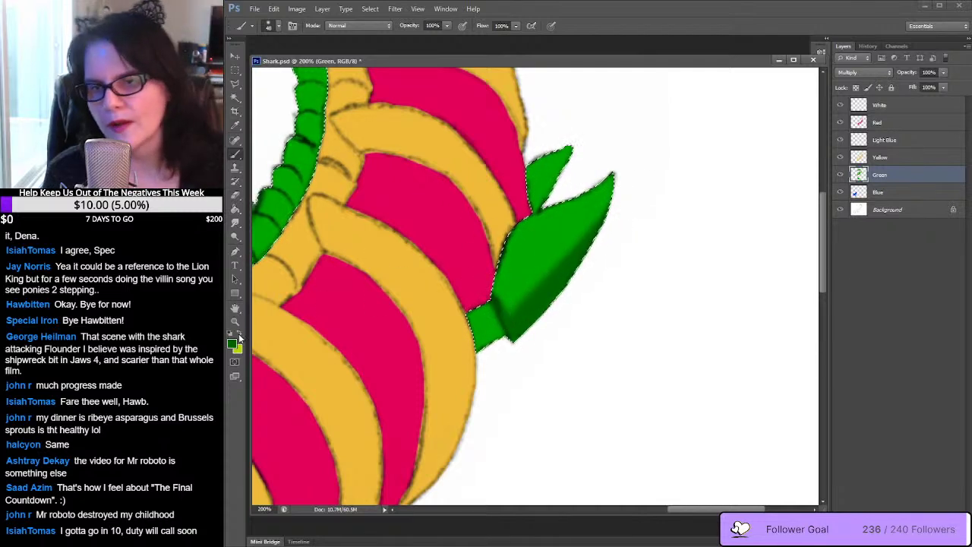
pyautogui.press('x')
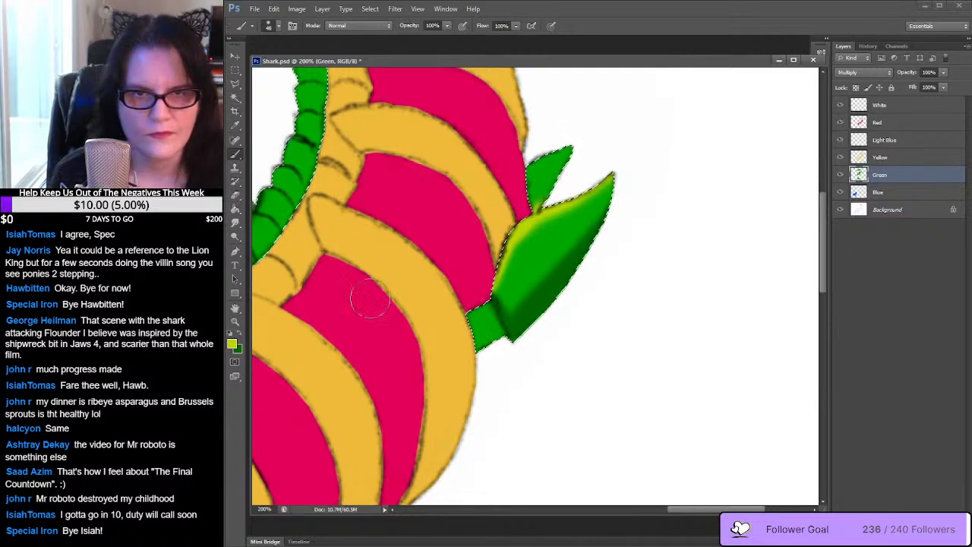
# Smudge the shadow and highlight on the larger rear belly fin into its mid green
pyautogui.click(236, 221)
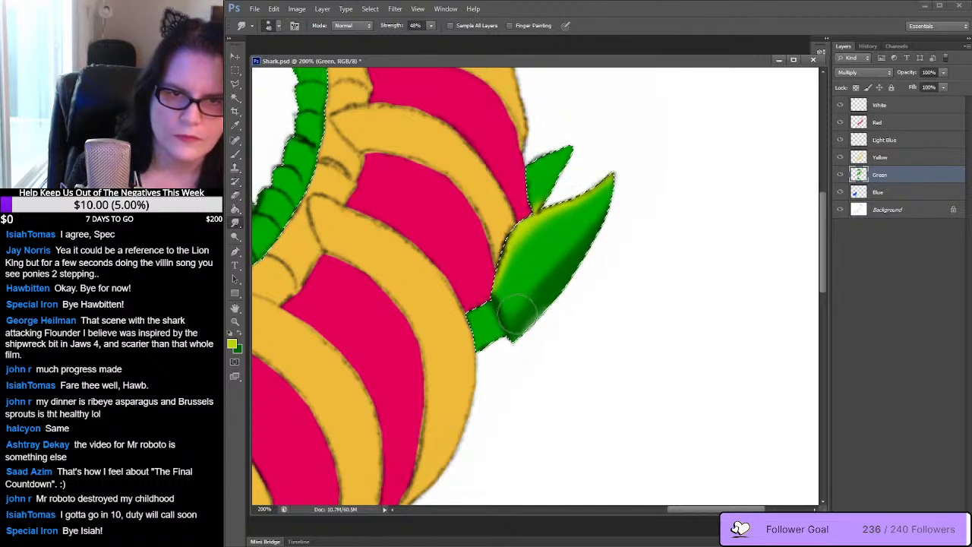
pyautogui.moveTo(520, 296)
pyautogui.mouseDown()
pyautogui.moveTo(517, 321)
pyautogui.moveTo(553, 275)
pyautogui.mouseUp()
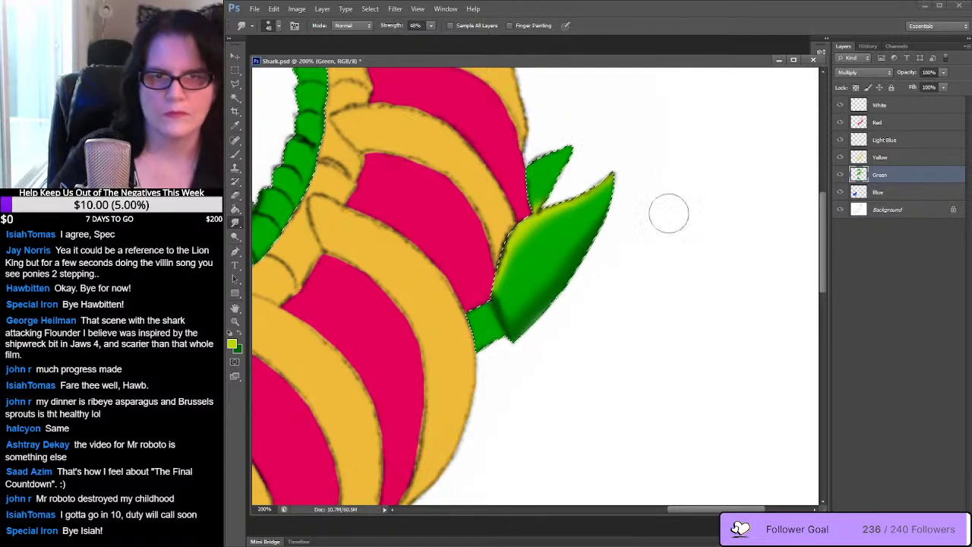
pyautogui.moveTo(559, 267); pyautogui.dragTo(747, 170)
# Sample a very dark green from the large dorsal fin's shaded side as the foreground colour
pyautogui.moveTo(428, 259); pyautogui.dragTo(672, 278)
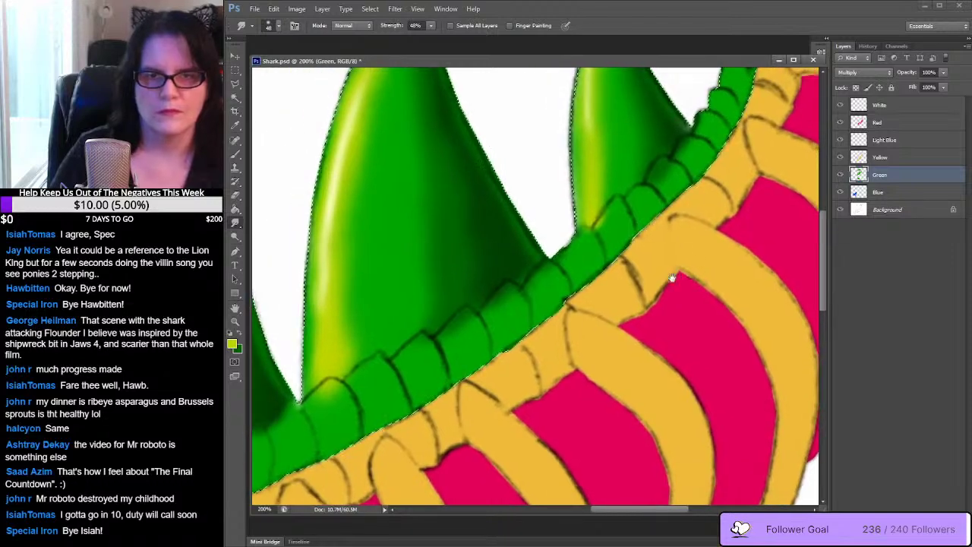
pyautogui.click(235, 153)
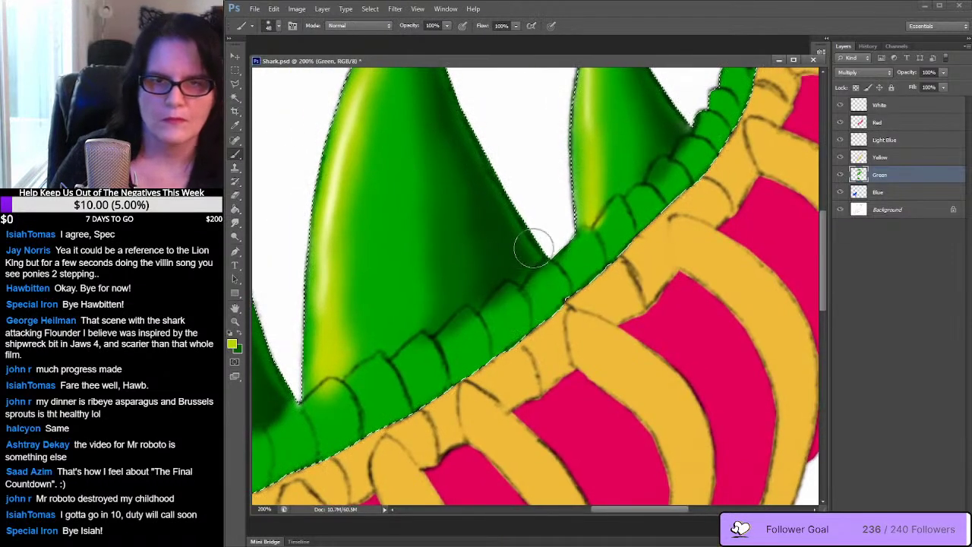
pyautogui.click(235, 125)
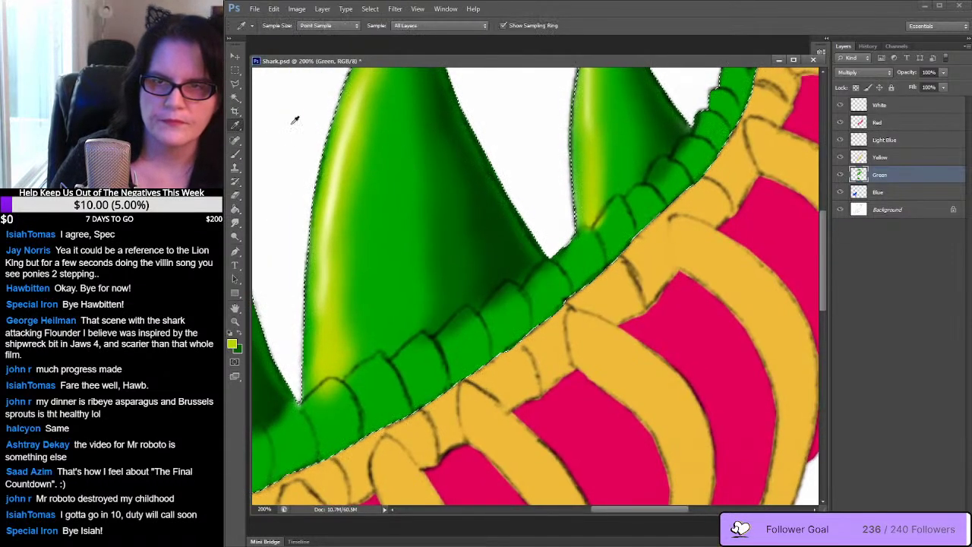
pyautogui.click(472, 229)
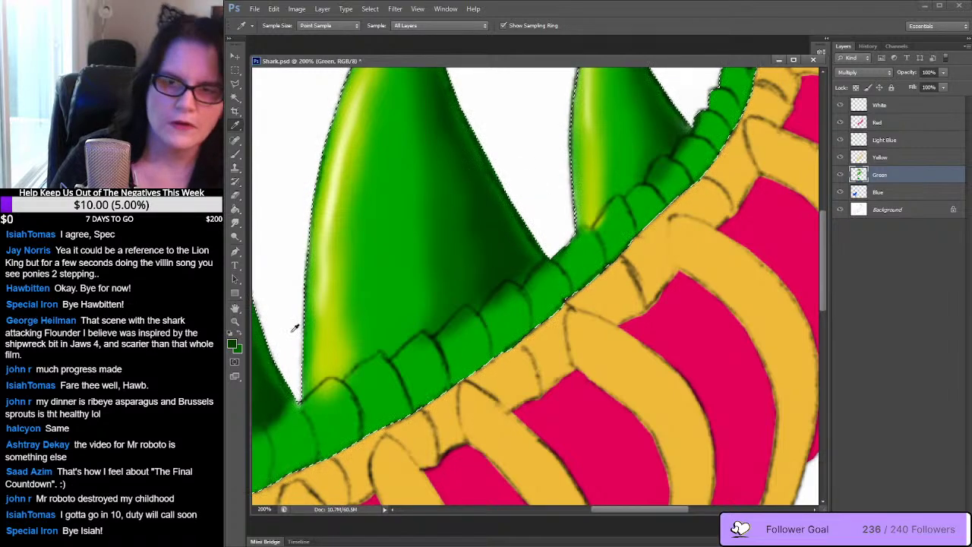
# Sample pale yellow from the large dorsal fin's highlight, then paint very dark green shadows along the pectoral fins' lower edges and beside the yellow jaw plate
pyautogui.click(335, 191)
pyautogui.moveTo(488, 329); pyautogui.dragTo(630, 106)
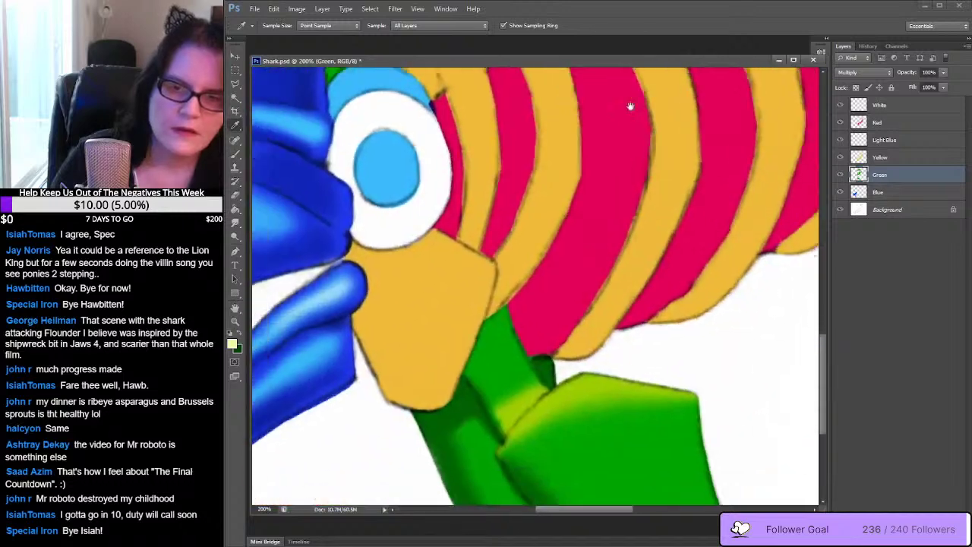
pyautogui.moveTo(460, 298); pyautogui.dragTo(391, 66)
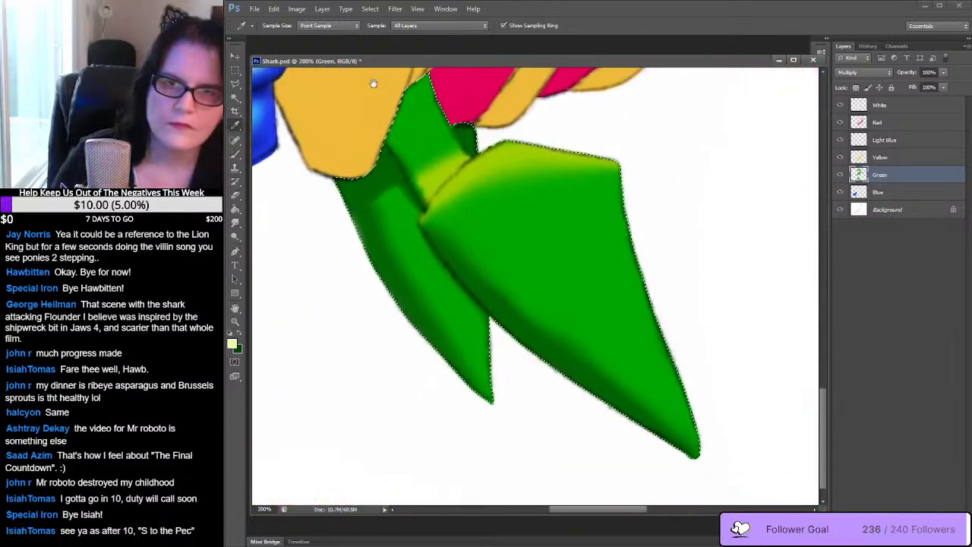
pyautogui.click(233, 160)
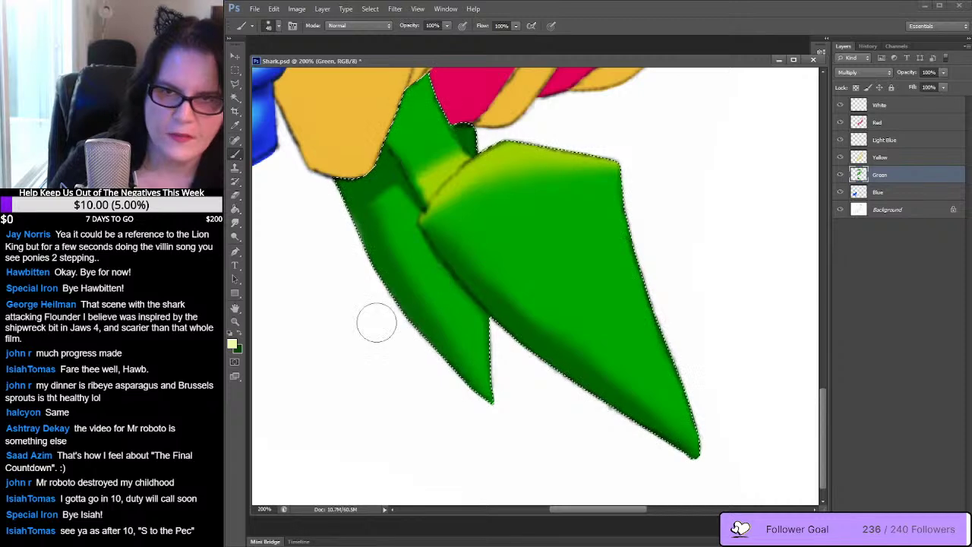
pyautogui.press('x')
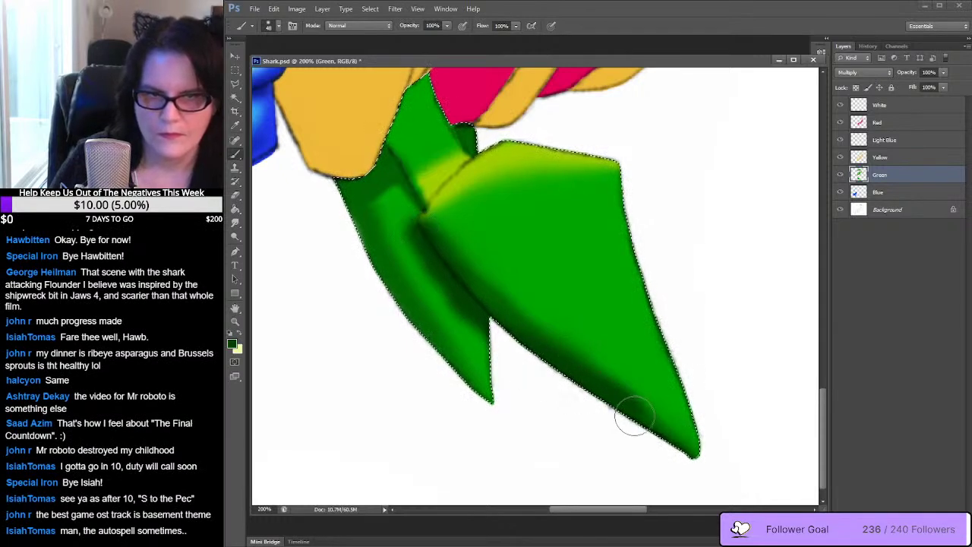
pyautogui.moveTo(714, 375)
pyautogui.mouseDown()
pyautogui.moveTo(659, 378)
pyautogui.moveTo(660, 387)
pyautogui.moveTo(699, 396)
pyautogui.moveTo(675, 447)
pyautogui.mouseUp()
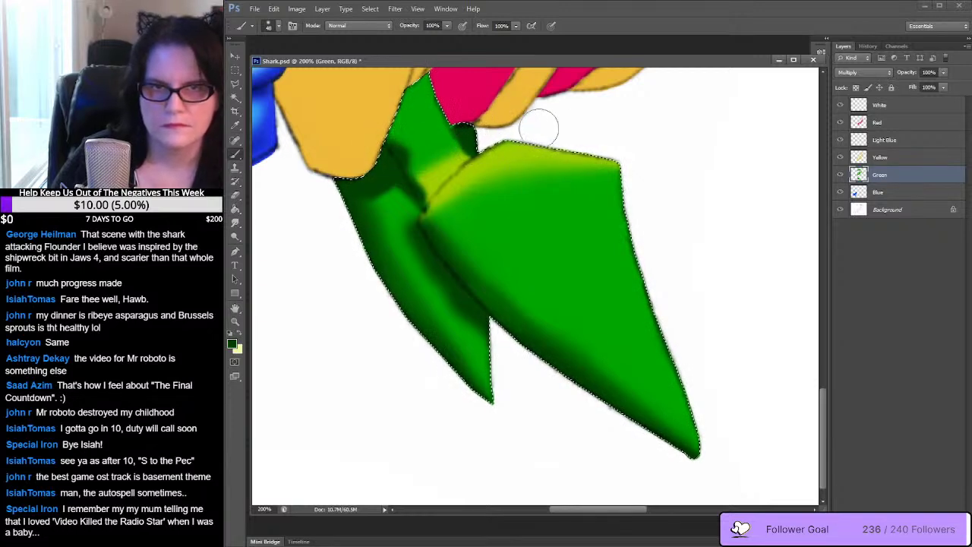
# Paint a pale yellow highlight along the front pectoral fin's upper edge and smudge it into the yellow-green
pyautogui.click(235, 322)
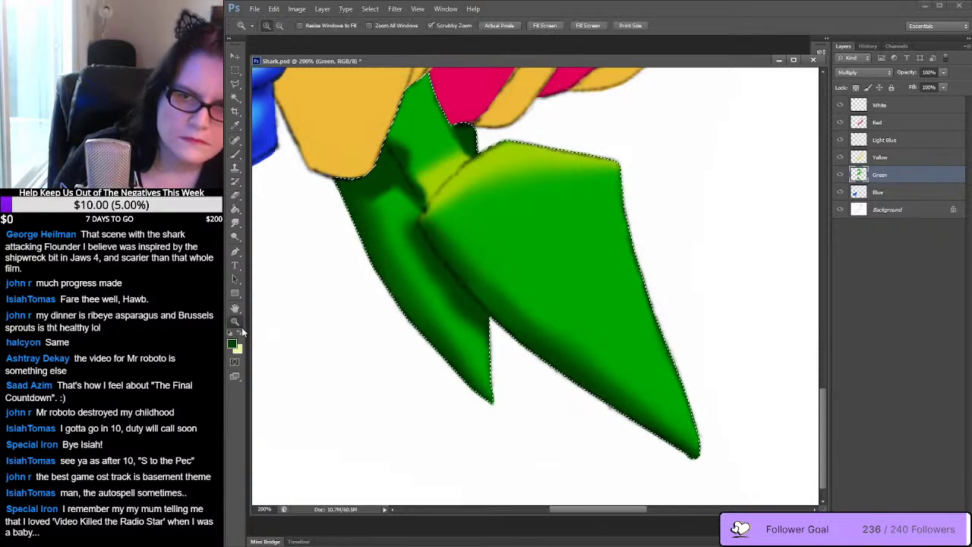
pyautogui.click(241, 333)
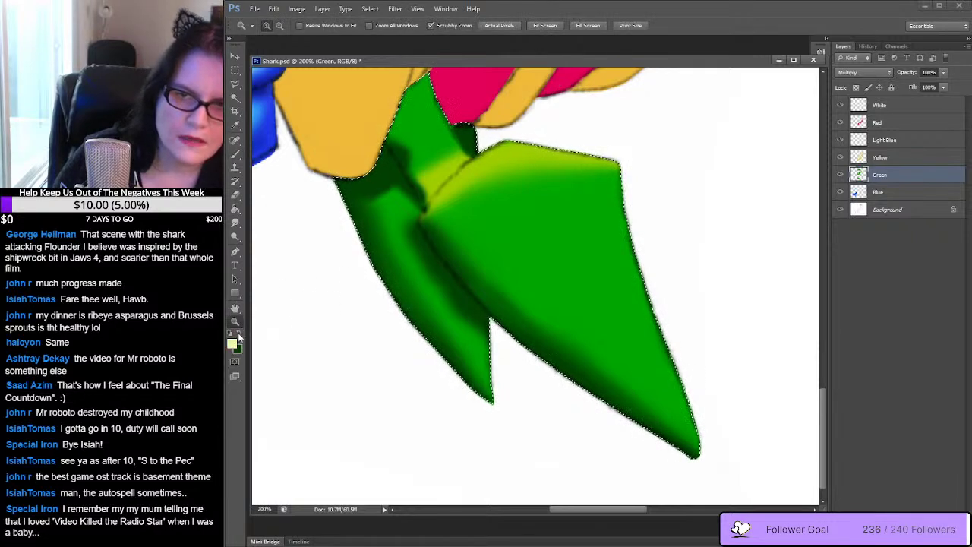
pyautogui.click(236, 156)
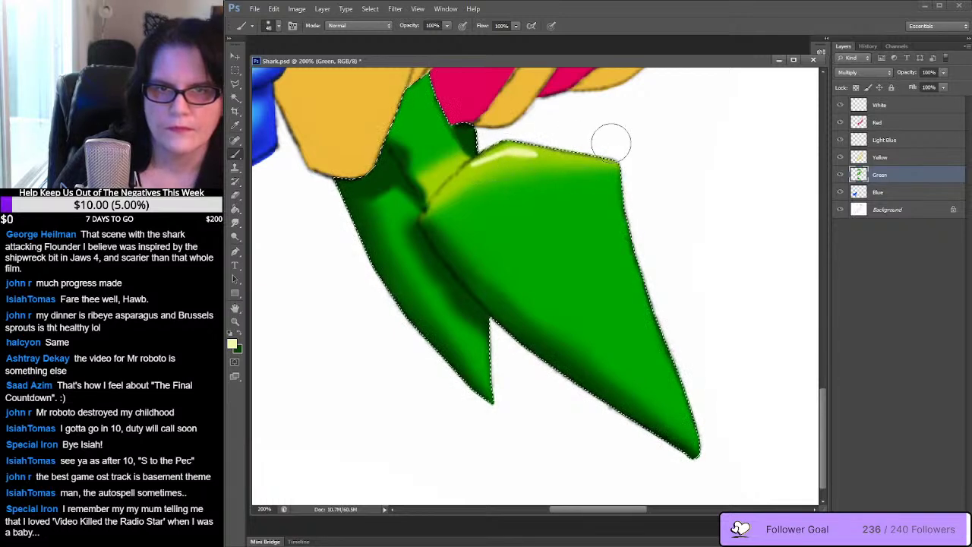
pyautogui.click(235, 222)
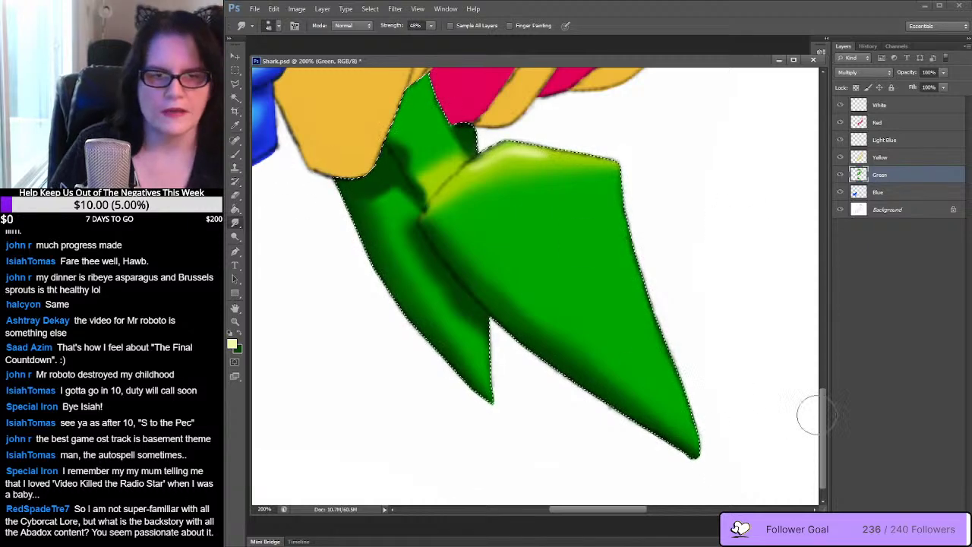
# Paint a pale yellow highlight on the larger rear belly fin's upper edge and very dark green shadows on its base and the smaller fin
pyautogui.moveTo(822, 415); pyautogui.dragTo(820, 241)
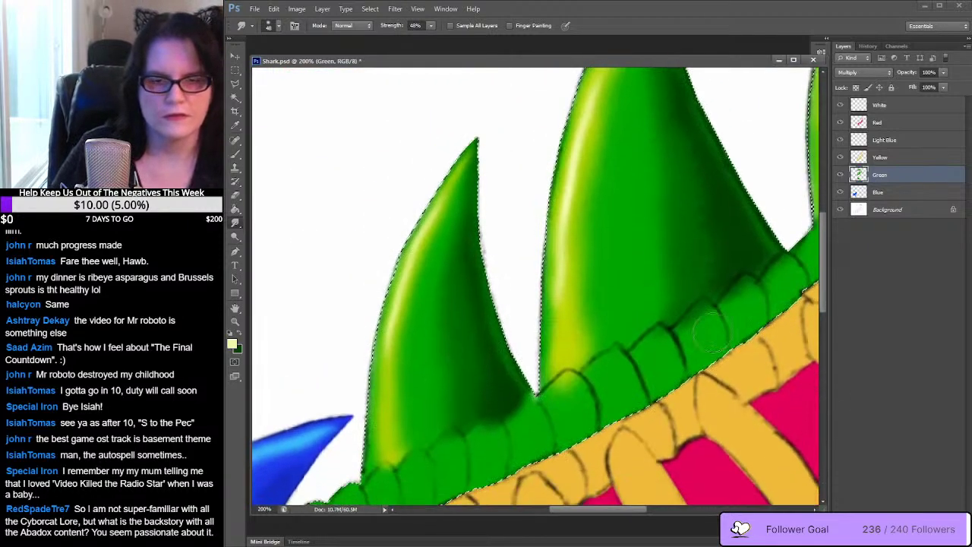
pyautogui.moveTo(566, 507); pyautogui.dragTo(685, 505)
pyautogui.moveTo(824, 293); pyautogui.dragTo(826, 267)
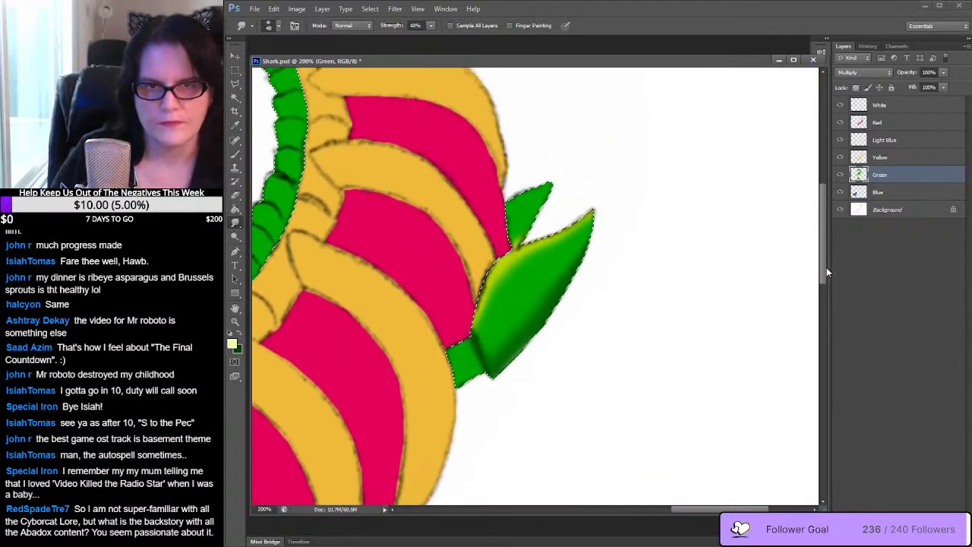
pyautogui.click(238, 156)
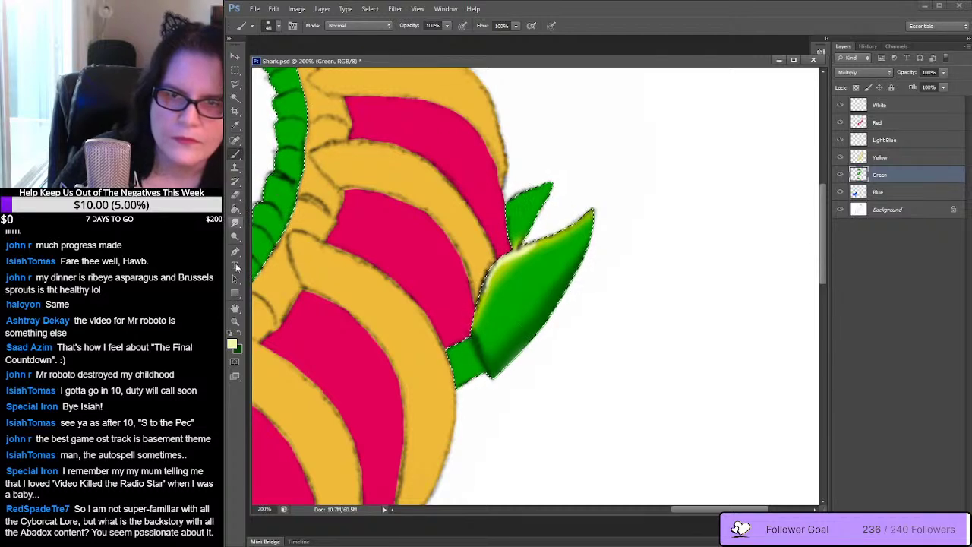
pyautogui.click(240, 339)
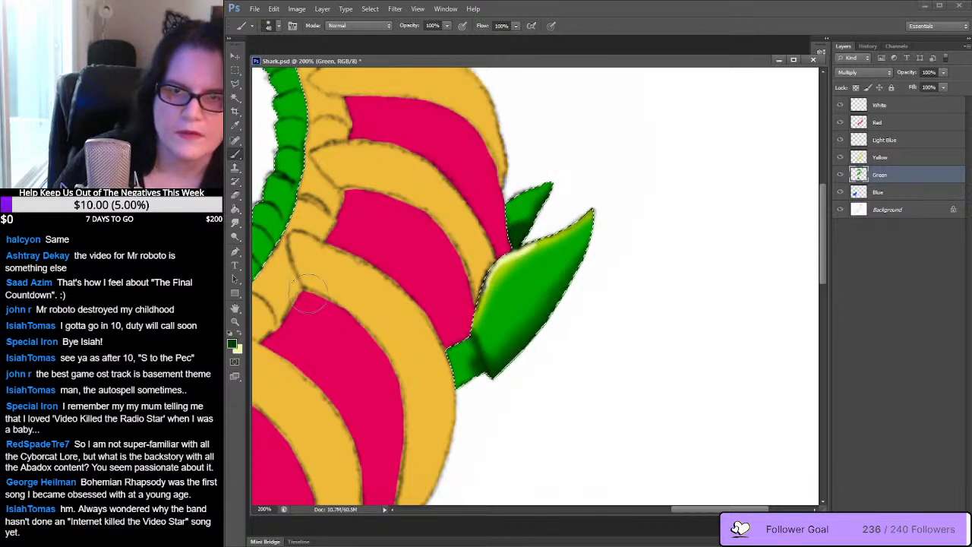
# Sample a medium-dark green from the large dorsal fin, paint it over the smaller rear belly fin and smudge the shading around the fin bases
pyautogui.press('i')
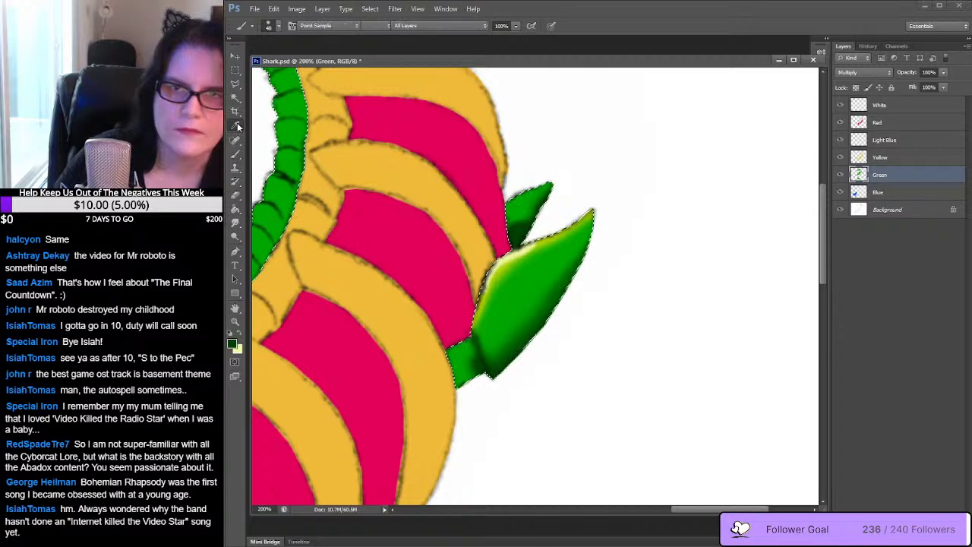
pyautogui.hotkey('ctrl', 'd')
pyautogui.hscroll(-8, 567, 227)
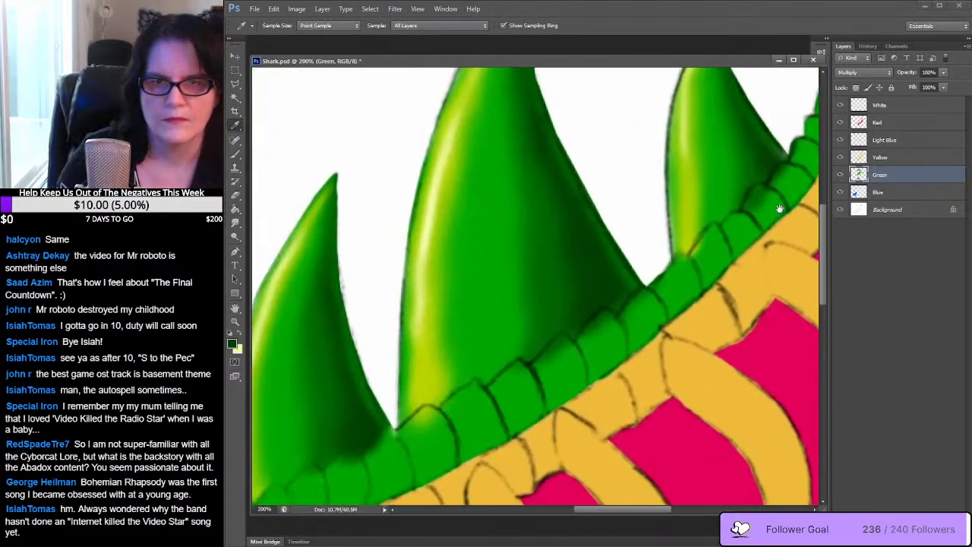
pyautogui.click(534, 203)
pyautogui.hotkey('ctrl', 'd')
pyautogui.moveTo(695, 193); pyautogui.dragTo(499, 303)
pyautogui.moveTo(681, 230); pyautogui.dragTo(567, 240)
pyautogui.hotkey('ctrl', 'shift', 'd')
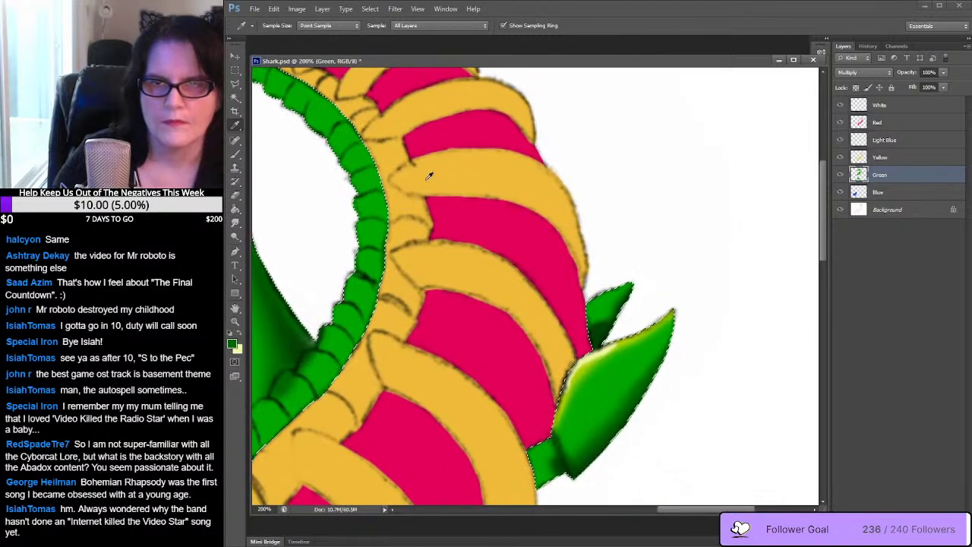
pyautogui.press('b')
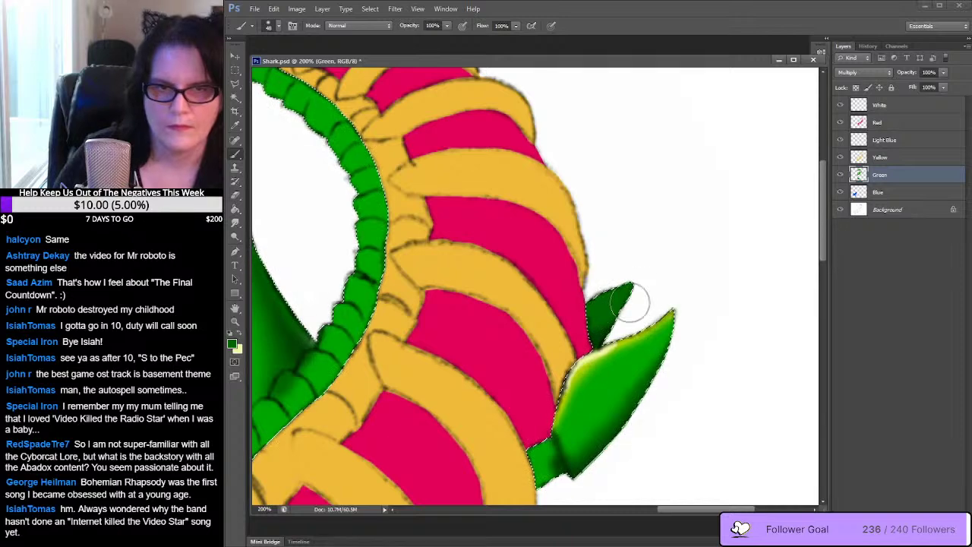
pyautogui.moveTo(744, 260); pyautogui.dragTo(722, 147)
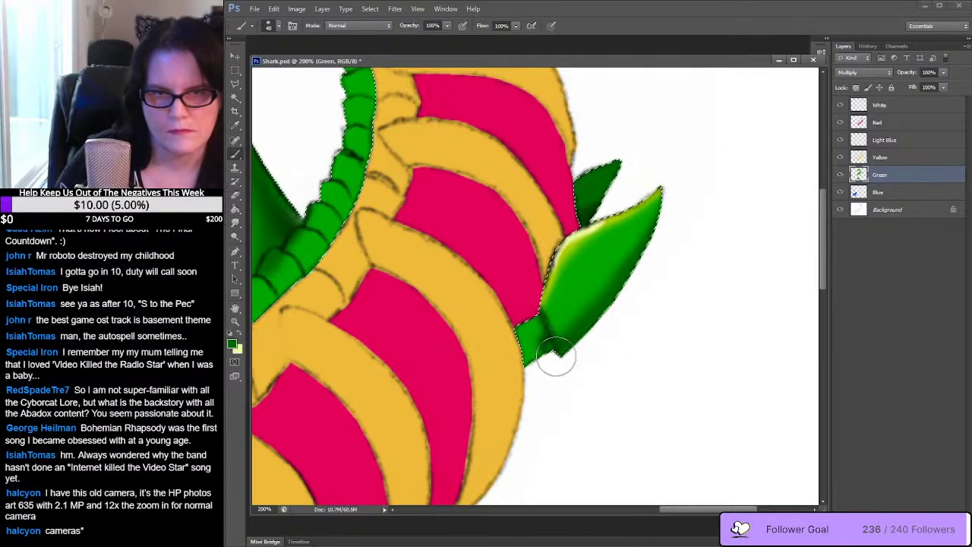
pyautogui.click(235, 223)
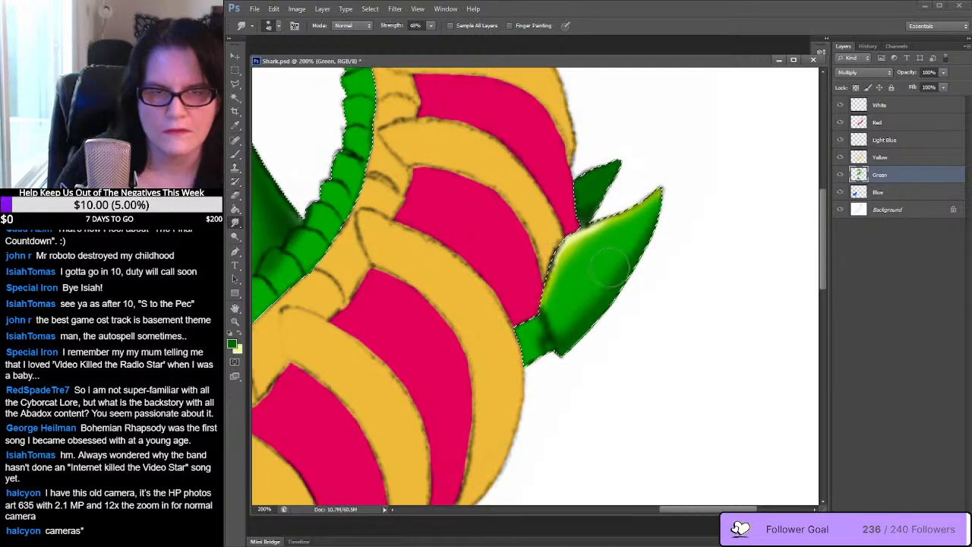
# Paint the rear pectoral fin with the medium-dark green and smudge it into the shadows along its edges
pyautogui.moveTo(822, 237)
pyautogui.mouseDown()
pyautogui.moveTo(832, 271)
pyautogui.moveTo(801, 397)
pyautogui.mouseUp()
pyautogui.moveTo(733, 509); pyautogui.dragTo(585, 519)
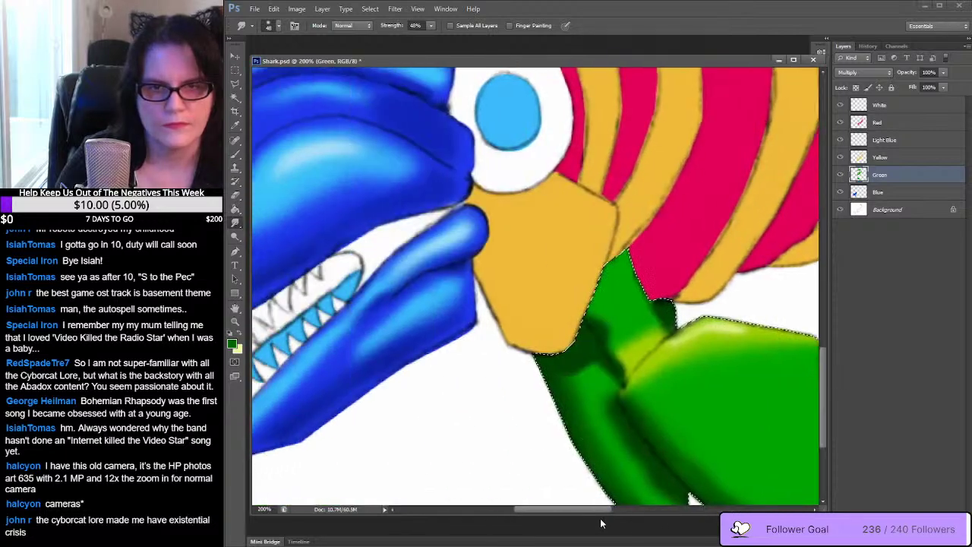
pyautogui.moveTo(762, 410)
pyautogui.mouseDown()
pyautogui.moveTo(716, 282)
pyautogui.moveTo(544, 209)
pyautogui.mouseUp()
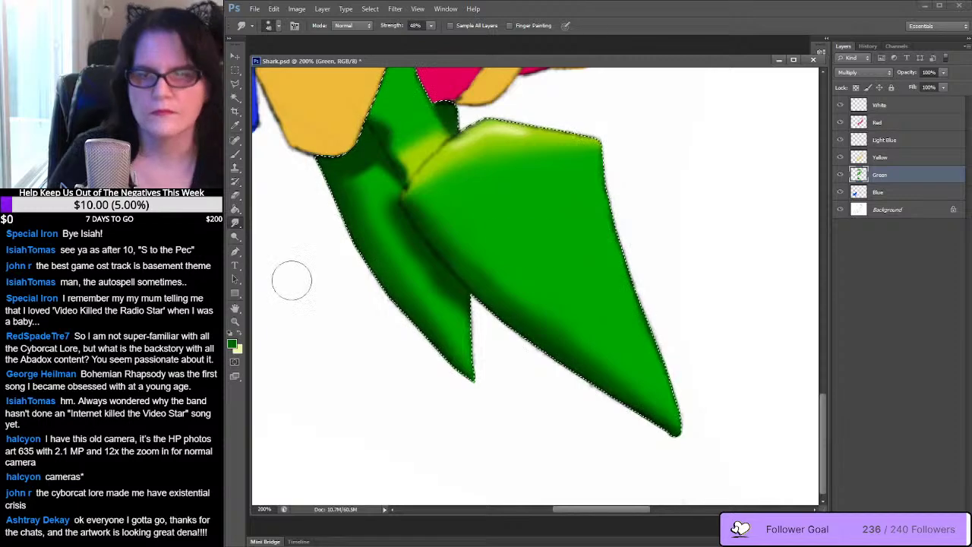
pyautogui.click(237, 155)
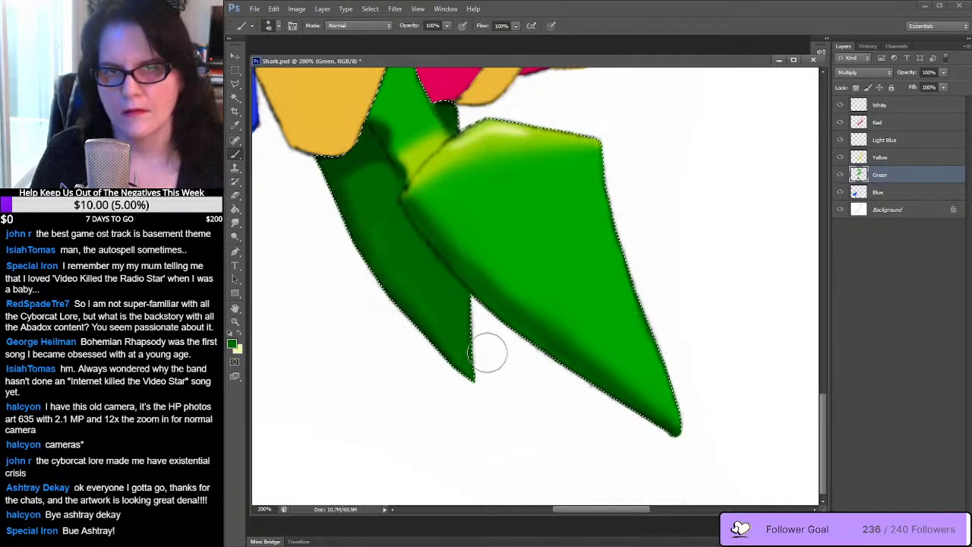
pyautogui.click(236, 223)
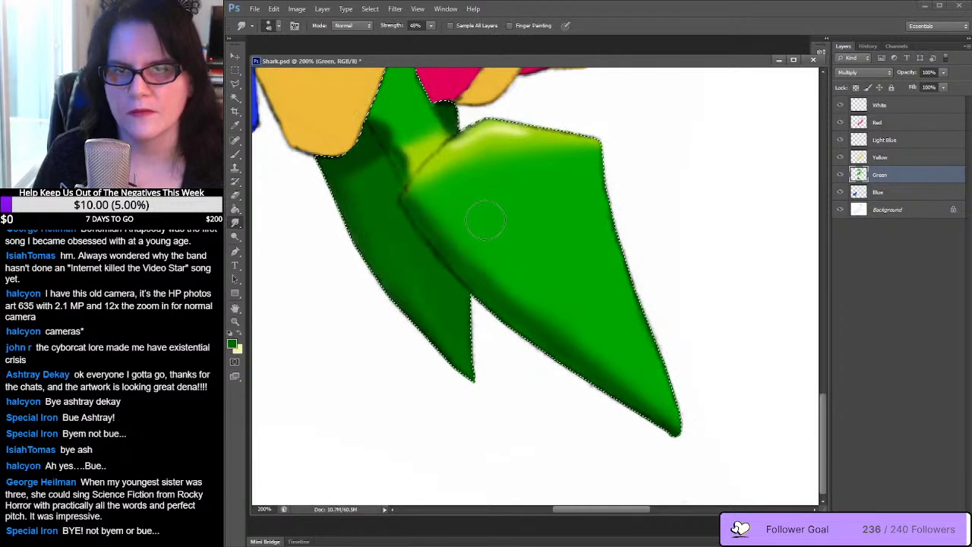
# Deselect the green areas of the shark
pyautogui.press('b')
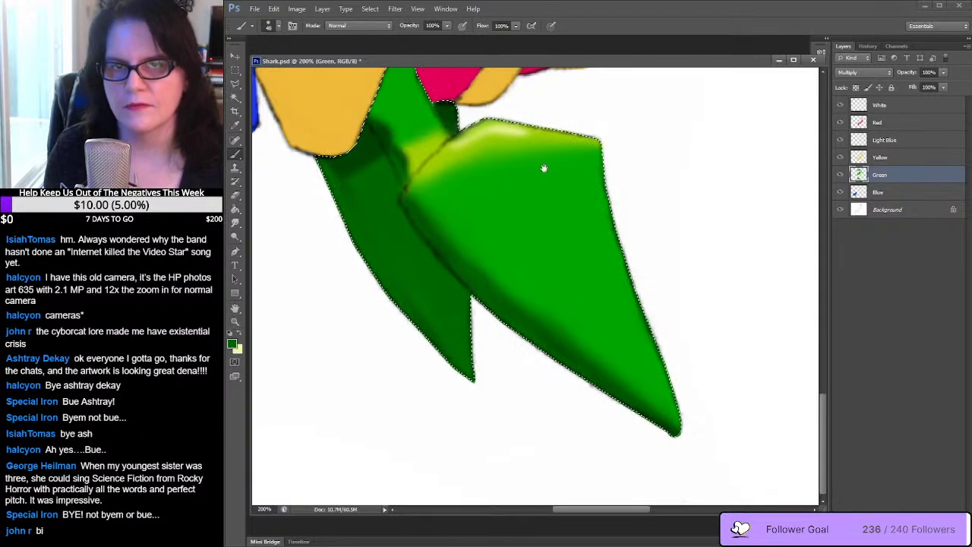
pyautogui.moveTo(544, 167); pyautogui.dragTo(522, 255)
pyautogui.moveTo(566, 301); pyautogui.dragTo(564, 300)
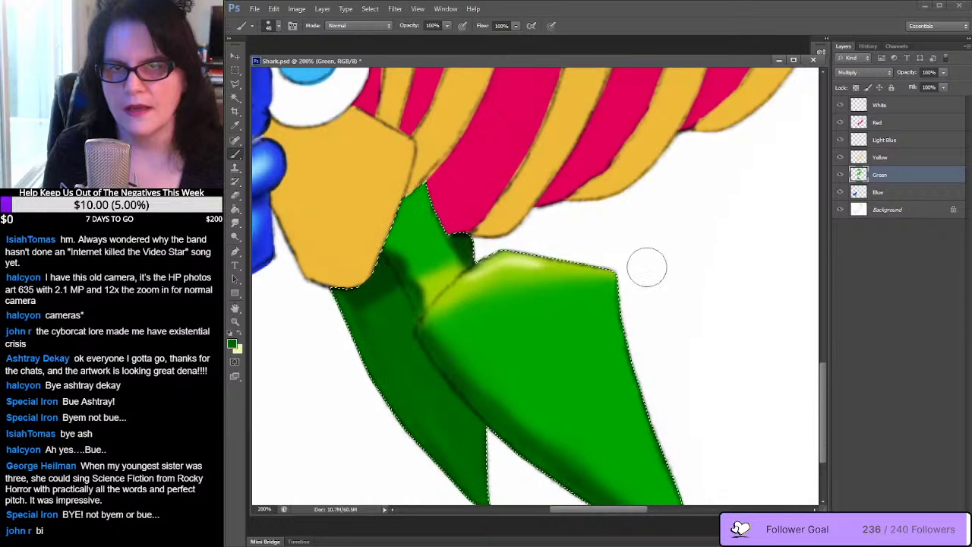
pyautogui.keyDown('ctrl'); pyautogui.click(859, 175); pyautogui.keyUp('ctrl')
pyautogui.click(232, 84)
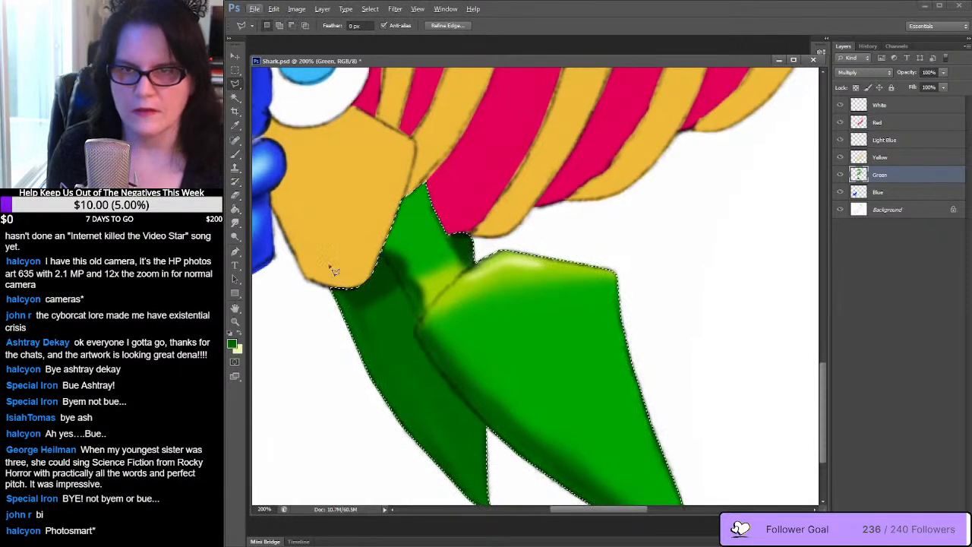
pyautogui.click(235, 69)
pyautogui.click(465, 132)
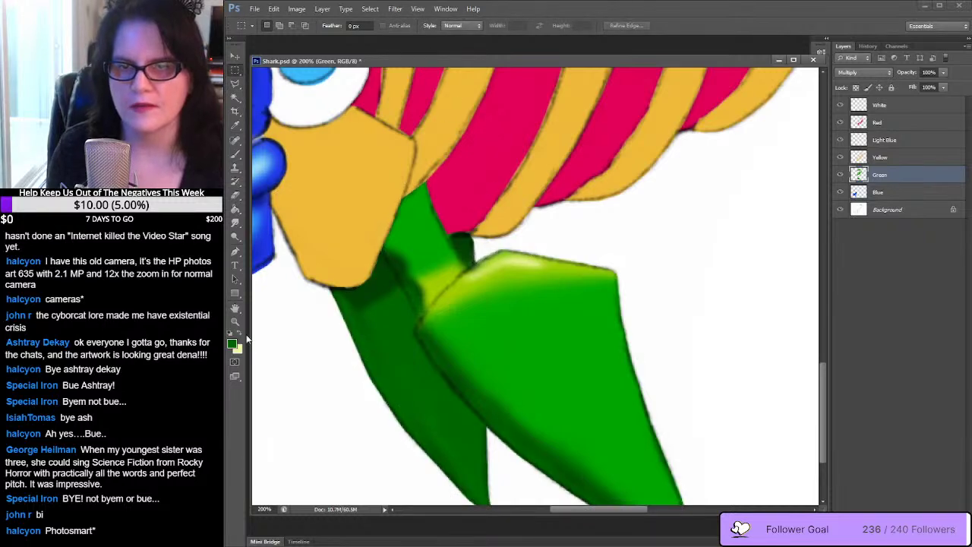
# Show the whole shark and save Shark.psd
pyautogui.press('z')
pyautogui.keyDown('alt'); pyautogui.click(657, 296); pyautogui.keyUp('alt')
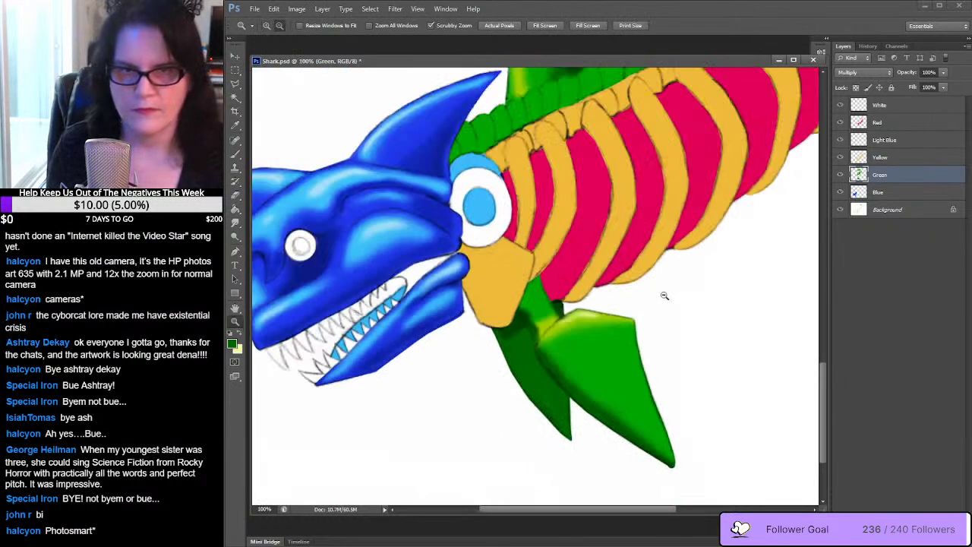
pyautogui.keyDown('alt'); pyautogui.click(675, 287); pyautogui.keyUp('alt')
pyautogui.keyDown('alt'); pyautogui.click(687, 284); pyautogui.keyUp('alt')
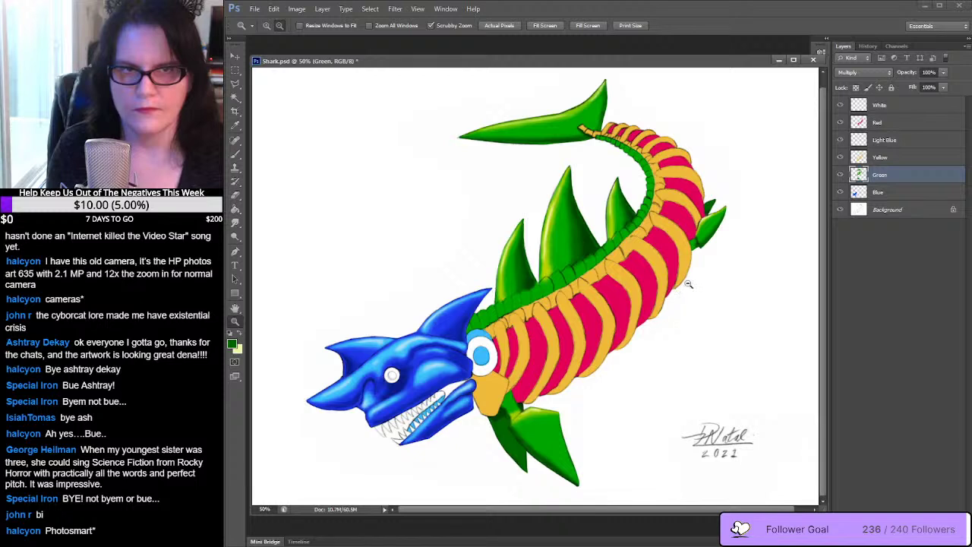
pyautogui.hotkey('ctrl', 's')
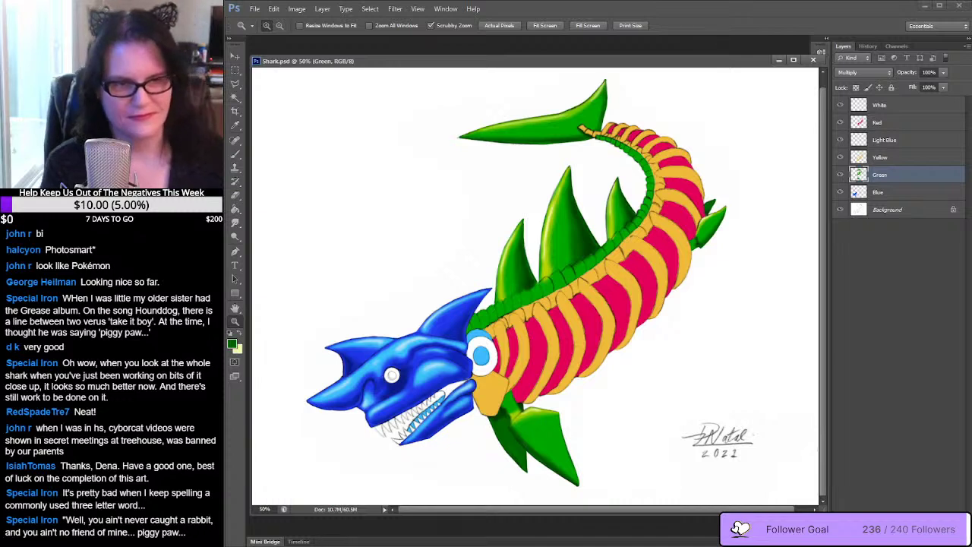
# Load the Green layer's contents as a selection and subtract both pectoral fins with the Polygonal Lasso, keeping the short fin base selected
pyautogui.keyDown('ctrl'); pyautogui.click(859, 176); pyautogui.keyUp('ctrl')
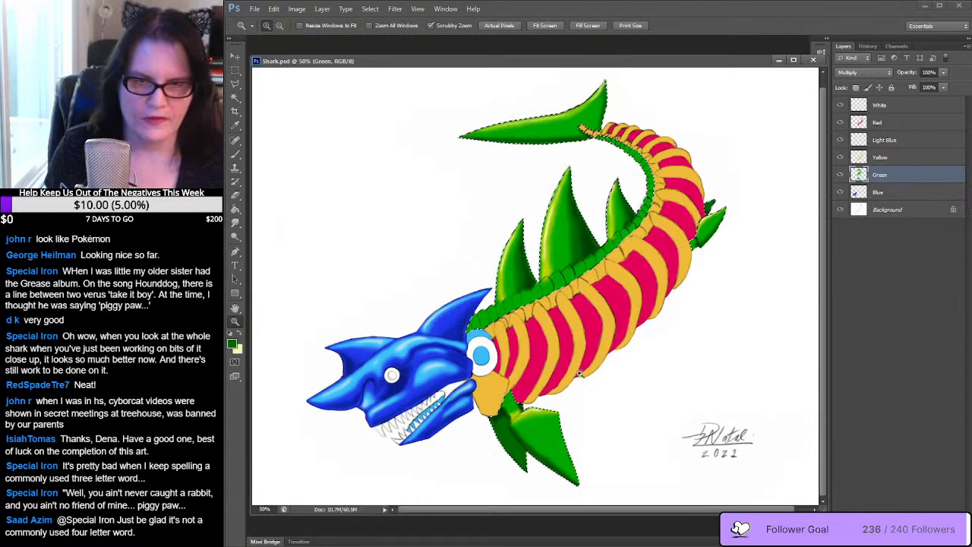
pyautogui.click(517, 414)
pyautogui.moveTo(517, 414); pyautogui.dragTo(531, 110)
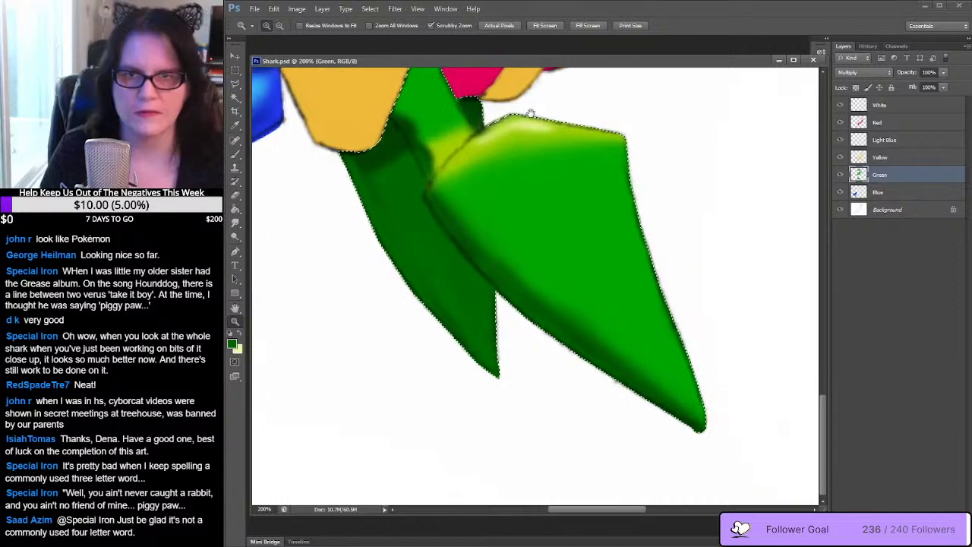
pyautogui.click(236, 83)
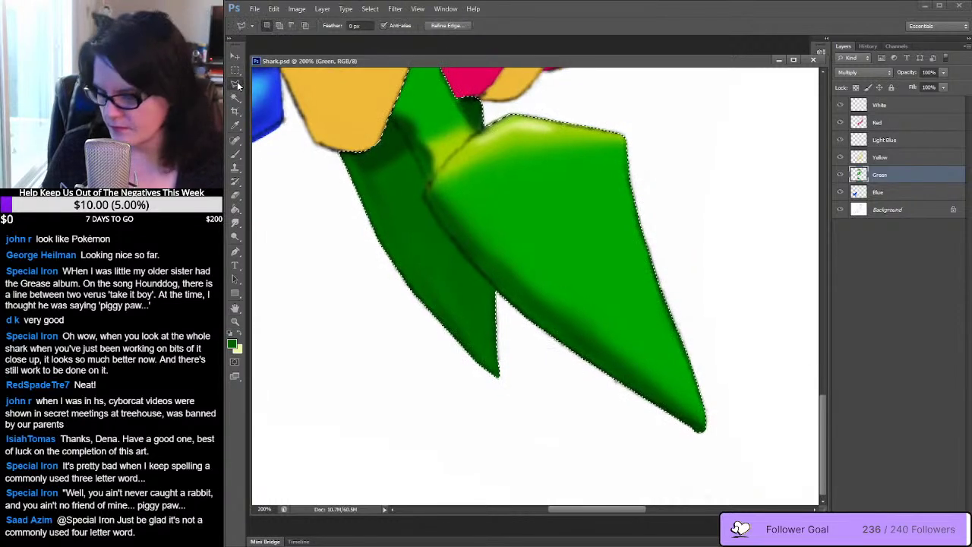
pyautogui.click(339, 118)
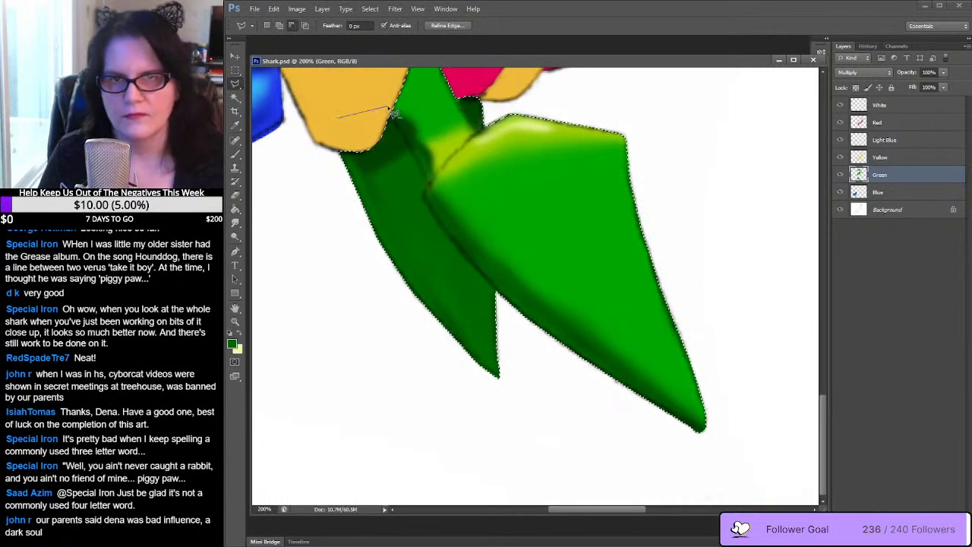
pyautogui.click(388, 106)
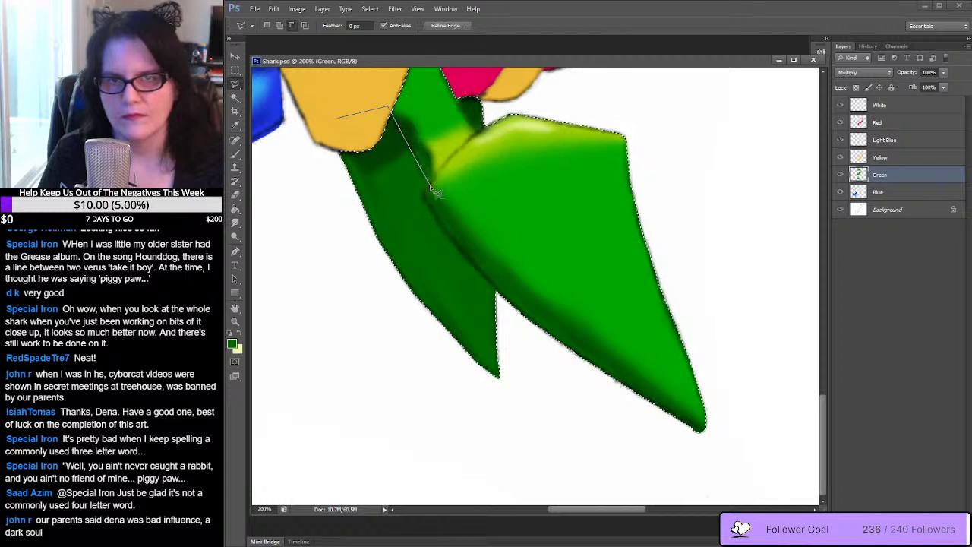
pyautogui.click(428, 184)
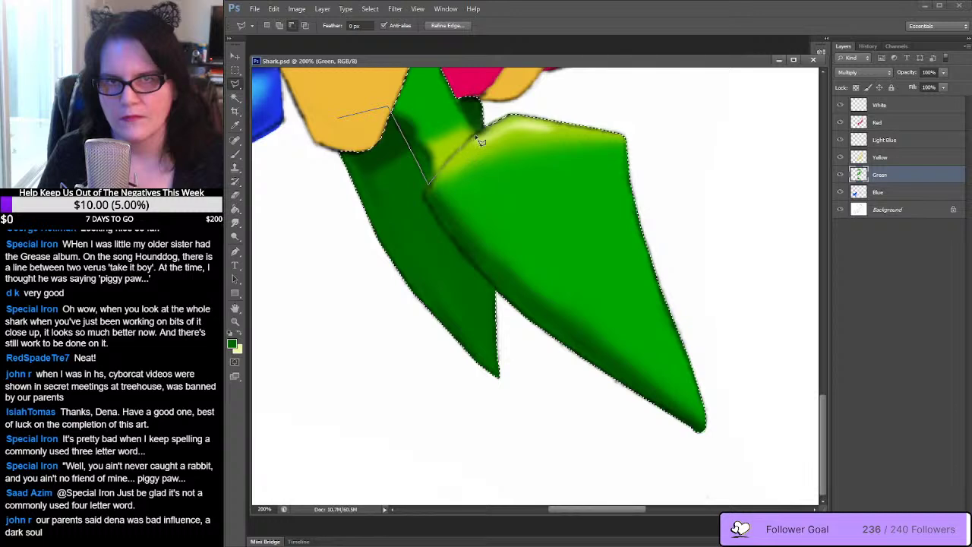
pyautogui.click(456, 88)
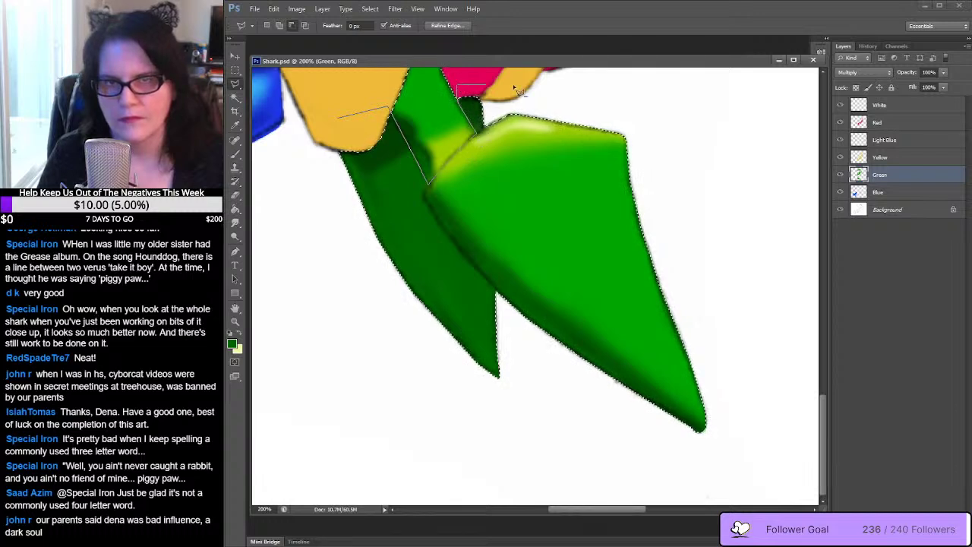
pyautogui.click(670, 98)
pyautogui.click(797, 356)
pyautogui.click(763, 476)
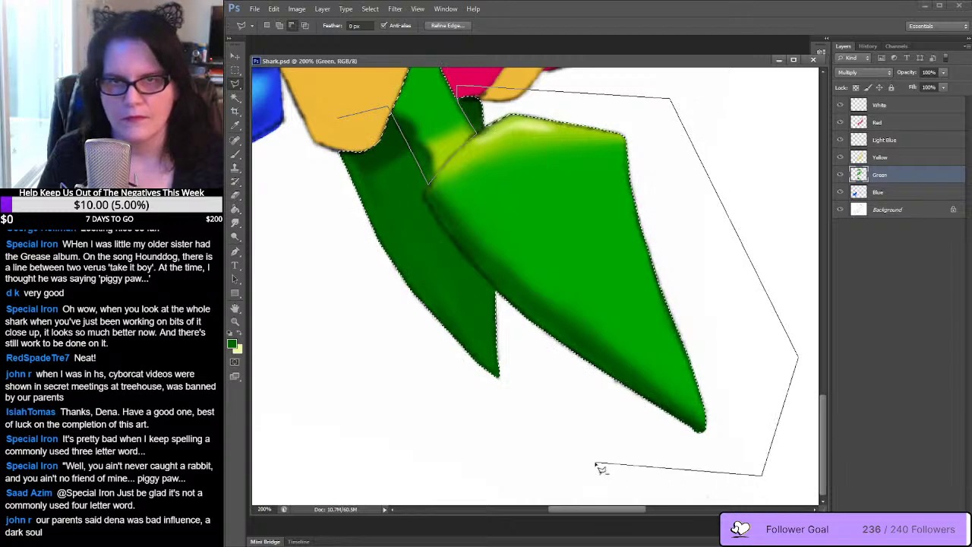
pyautogui.click(595, 461)
pyautogui.click(302, 267)
pyautogui.click(338, 118)
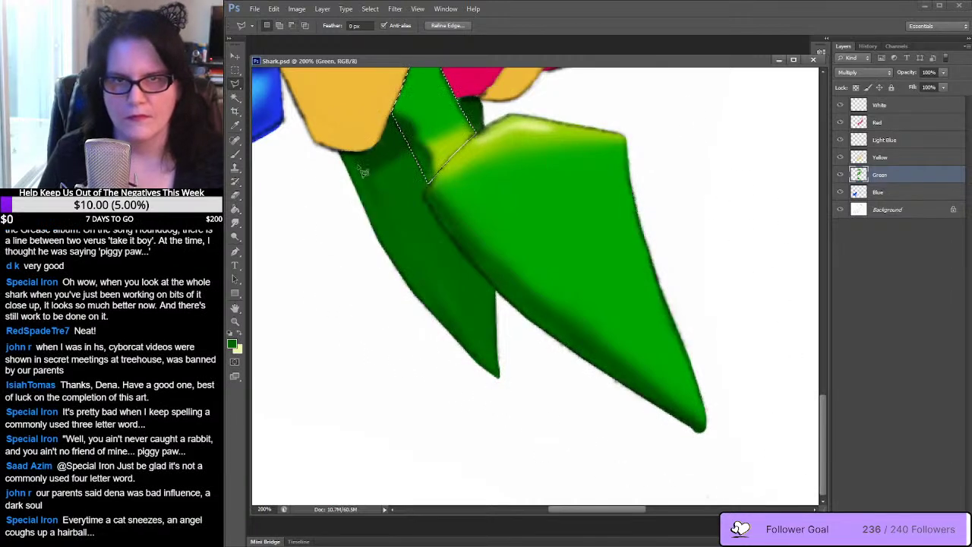
# Subtract the two rear belly fins from the green selection, cutting along the joint so the short connecting stub stays selected
pyautogui.moveTo(677, 128)
pyautogui.mouseDown()
pyautogui.moveTo(658, 165)
pyautogui.moveTo(618, 326)
pyautogui.mouseUp()
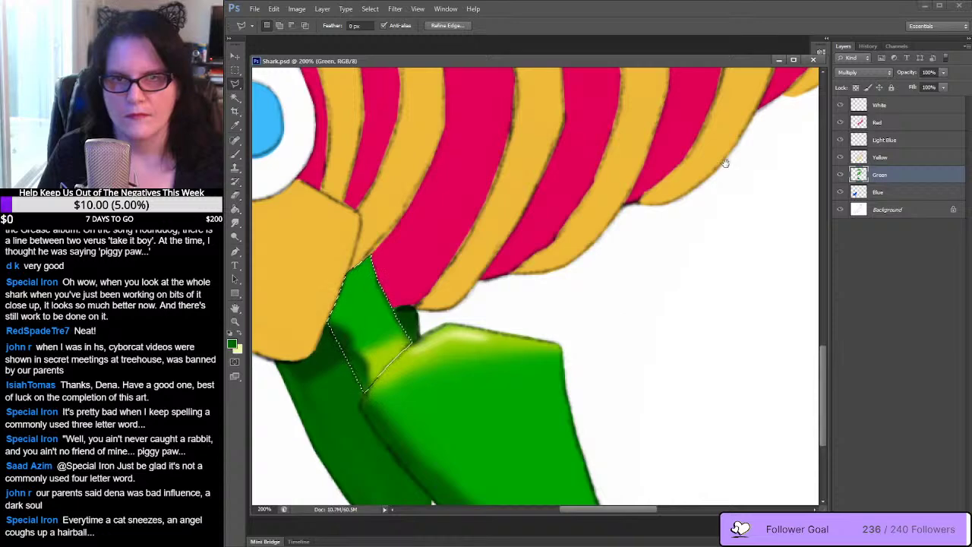
pyautogui.moveTo(722, 159); pyautogui.dragTo(570, 372)
pyautogui.moveTo(681, 263); pyautogui.dragTo(625, 350)
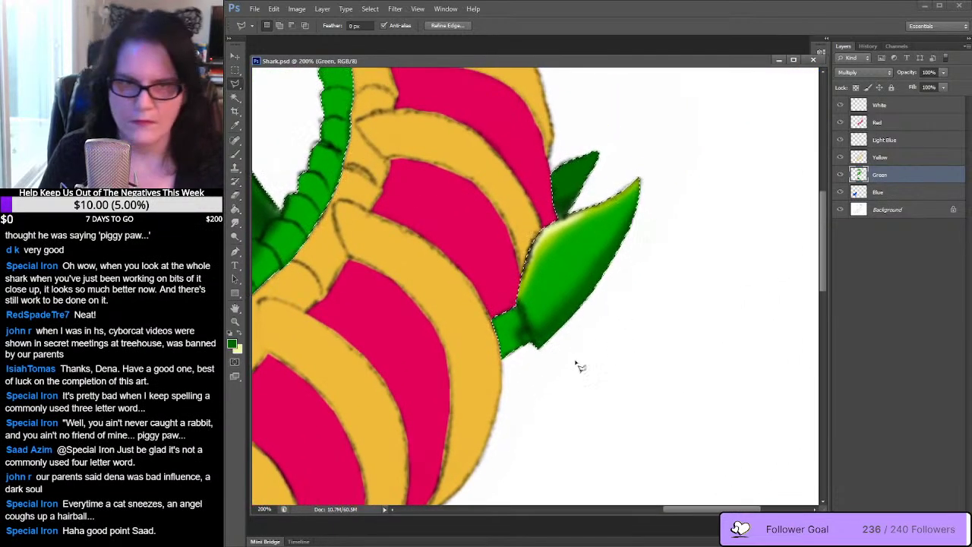
pyautogui.click(536, 396)
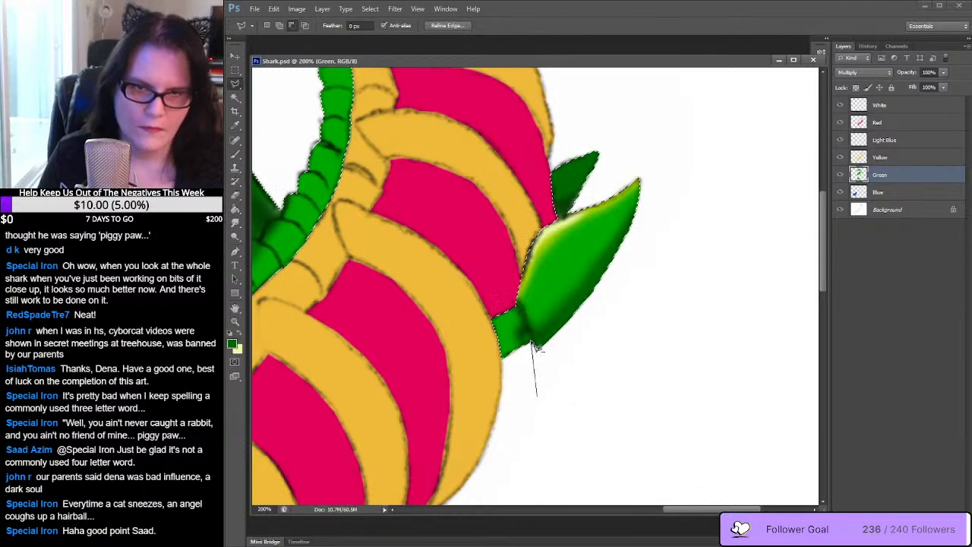
pyautogui.click(517, 306)
pyautogui.click(532, 168)
pyautogui.click(630, 119)
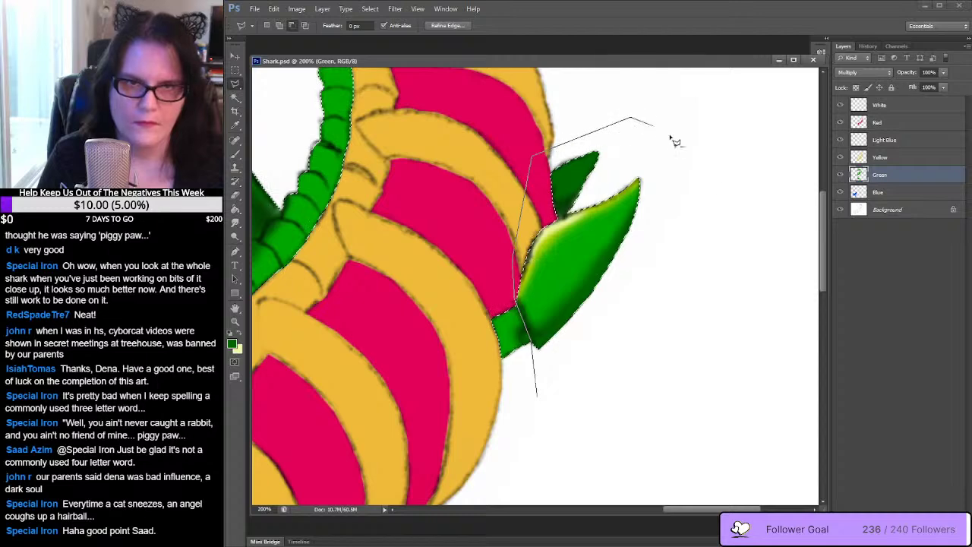
pyautogui.click(728, 205)
pyautogui.doubleClick(650, 372)
# Subtract the whole tail fin from the green selection with a polygonal outline, cutting it off where the green spine begins
pyautogui.moveTo(650, 372); pyautogui.dragTo(798, 255)
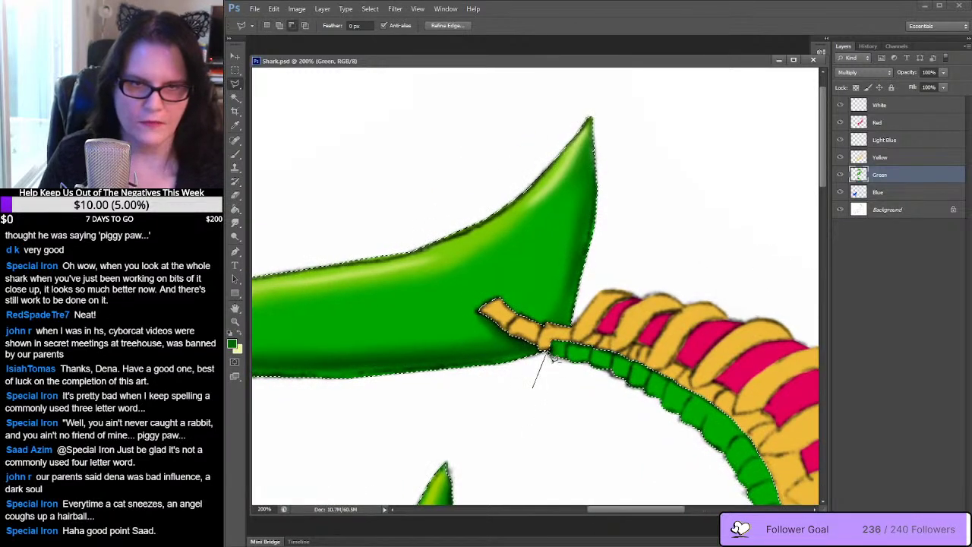
pyautogui.click(578, 331)
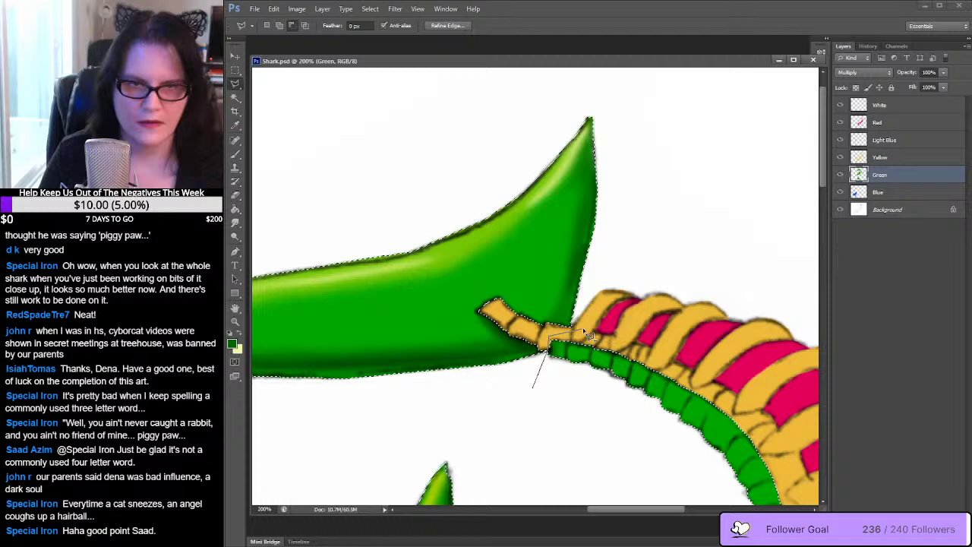
pyautogui.click(645, 151)
pyautogui.click(479, 119)
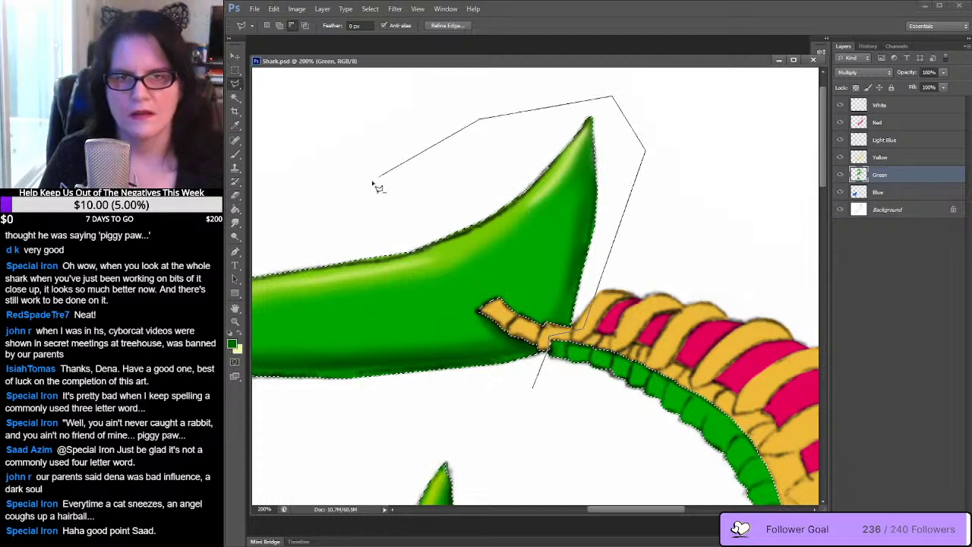
pyautogui.moveTo(345, 200); pyautogui.dragTo(646, 151)
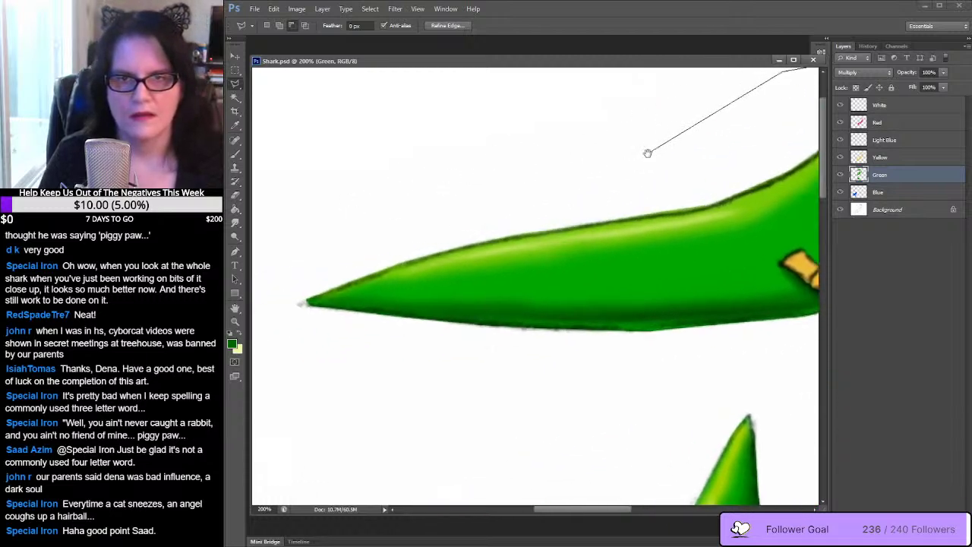
pyautogui.click(646, 152)
pyautogui.click(341, 218)
pyautogui.click(278, 277)
pyautogui.click(271, 353)
pyautogui.click(569, 402)
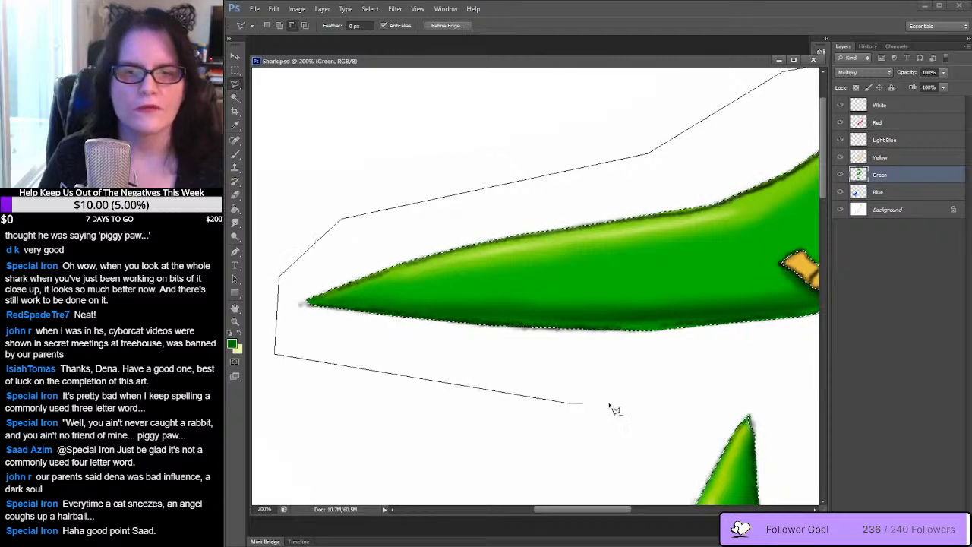
pyautogui.moveTo(717, 380); pyautogui.dragTo(564, 385)
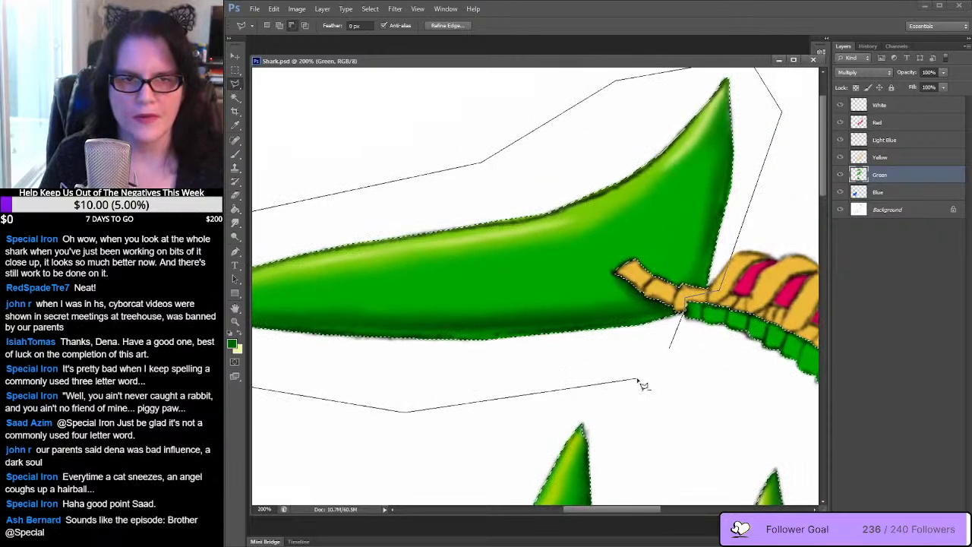
pyautogui.press('Return')
# Start a subtracting polygonal outline at the rearmost dorsal fin and trace its base along the bumpy edge of the green spine segments
pyautogui.moveTo(761, 380); pyautogui.dragTo(599, 324)
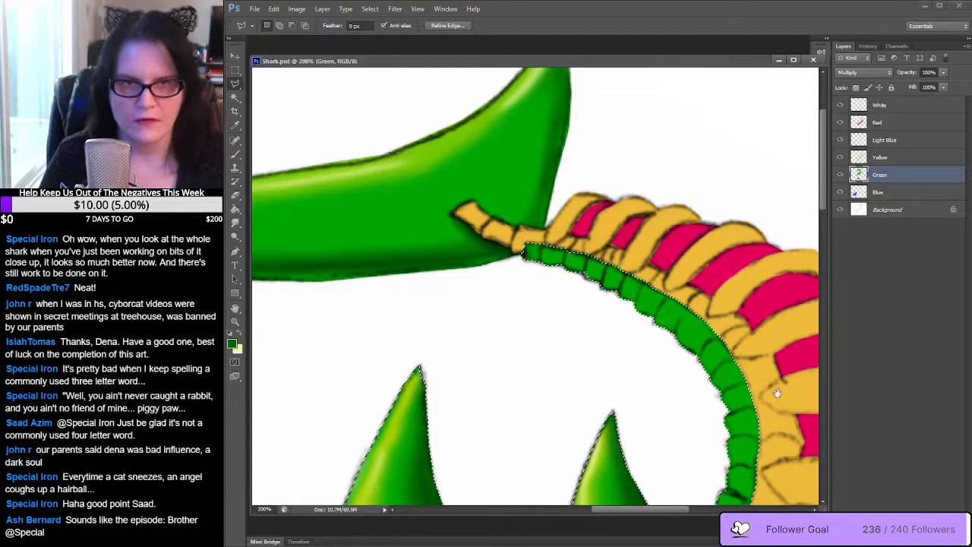
pyautogui.moveTo(777, 394); pyautogui.dragTo(749, 156)
pyautogui.moveTo(715, 266); pyautogui.dragTo(732, 250)
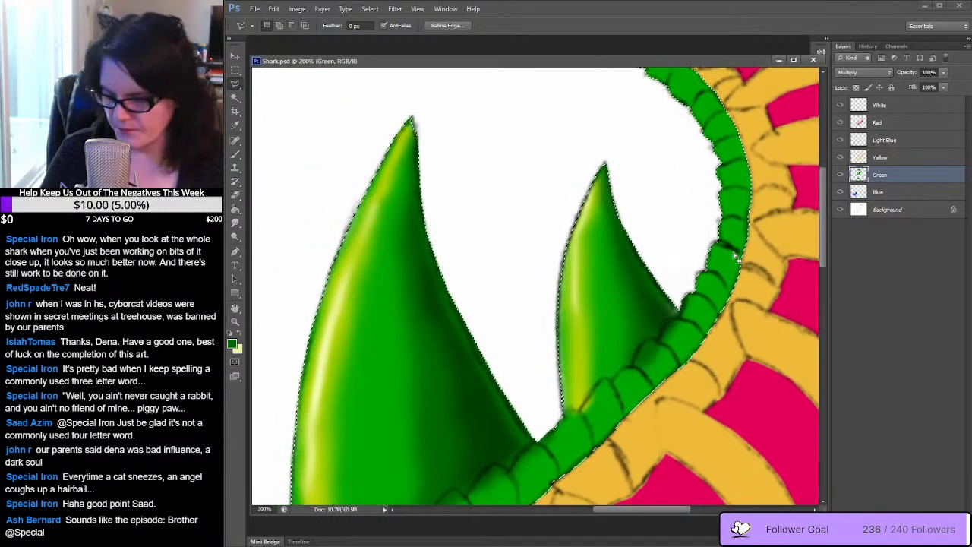
pyautogui.click(629, 150)
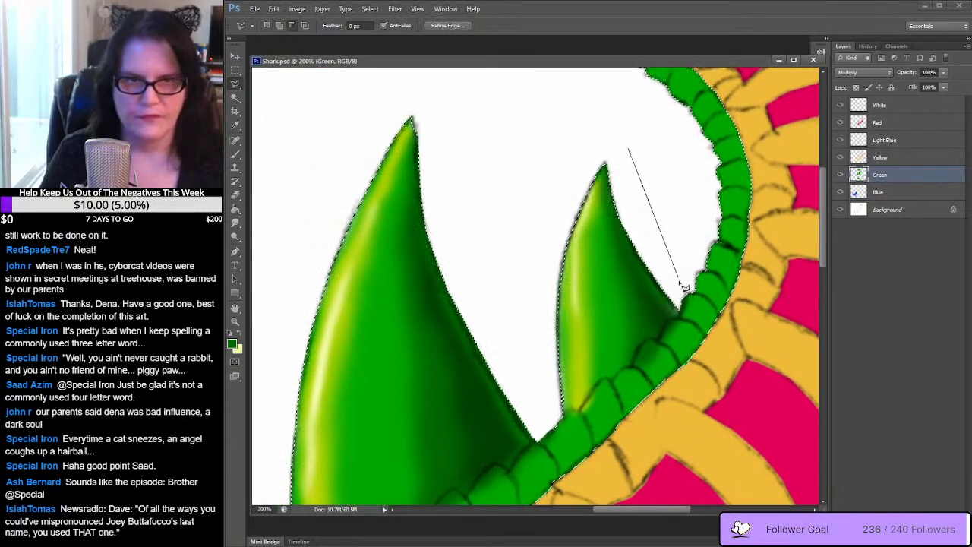
pyautogui.click(678, 281)
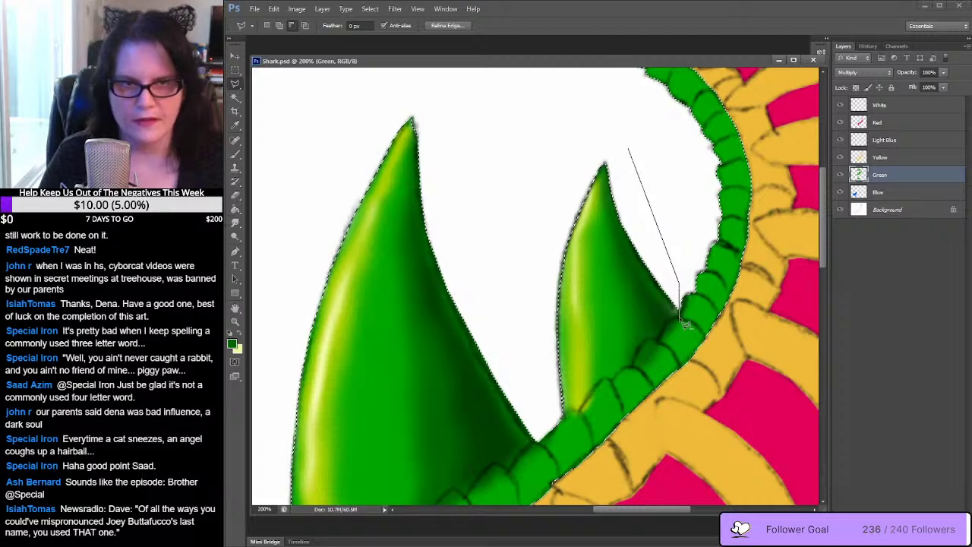
pyautogui.click(678, 313)
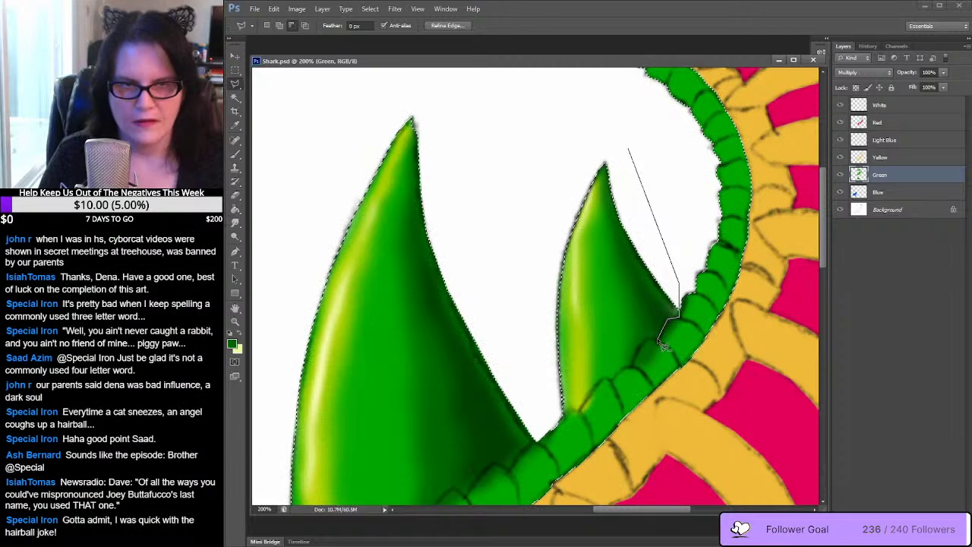
pyautogui.click(668, 320)
pyautogui.click(658, 339)
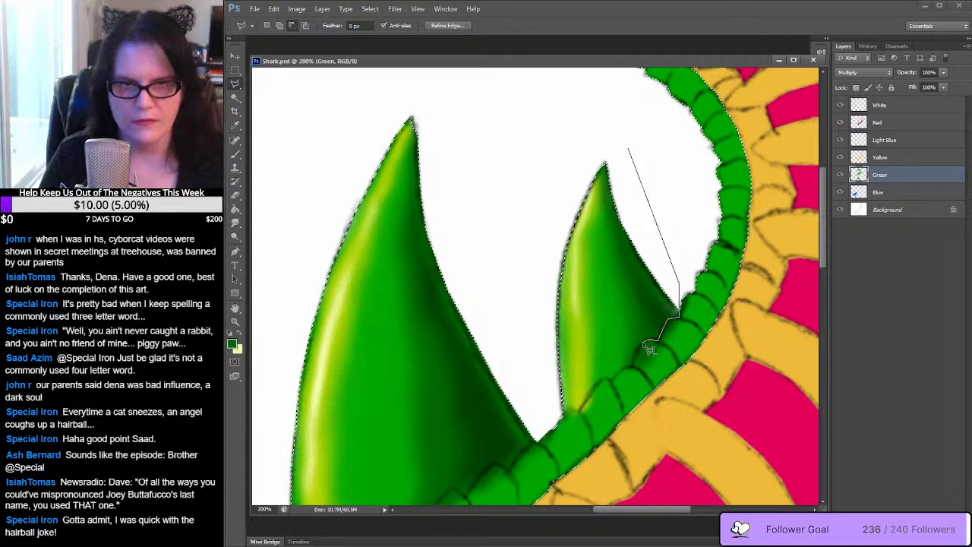
pyautogui.click(642, 346)
pyautogui.click(636, 357)
pyautogui.click(631, 365)
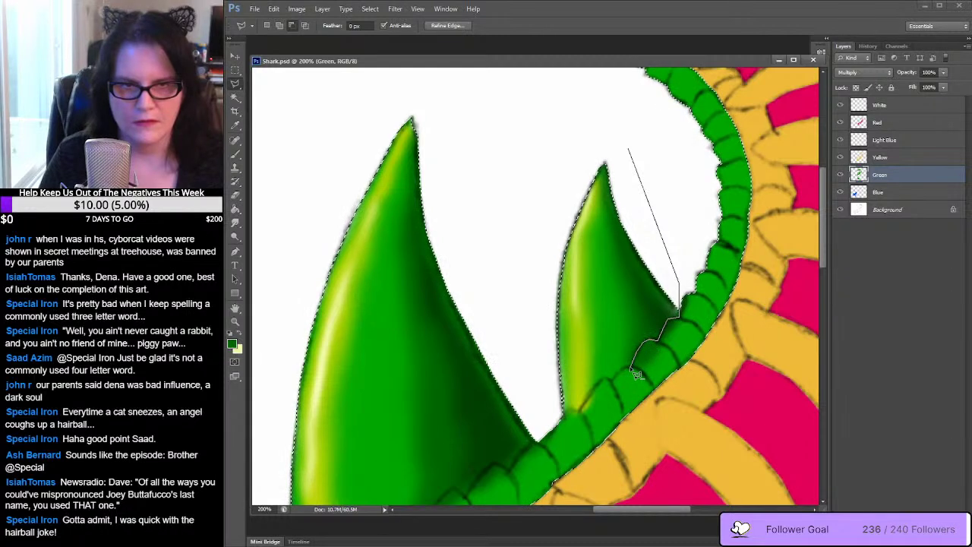
pyautogui.click(621, 376)
pyautogui.click(612, 378)
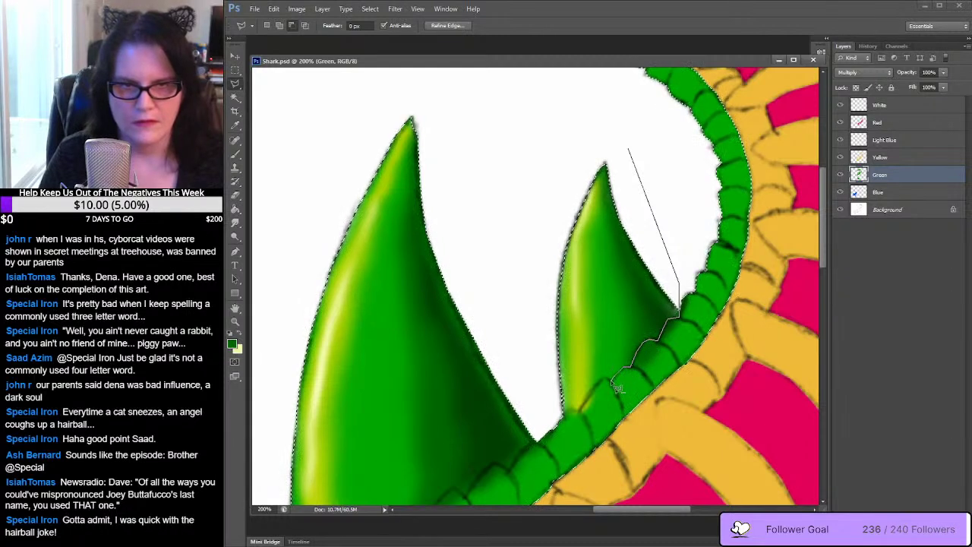
pyautogui.click(594, 388)
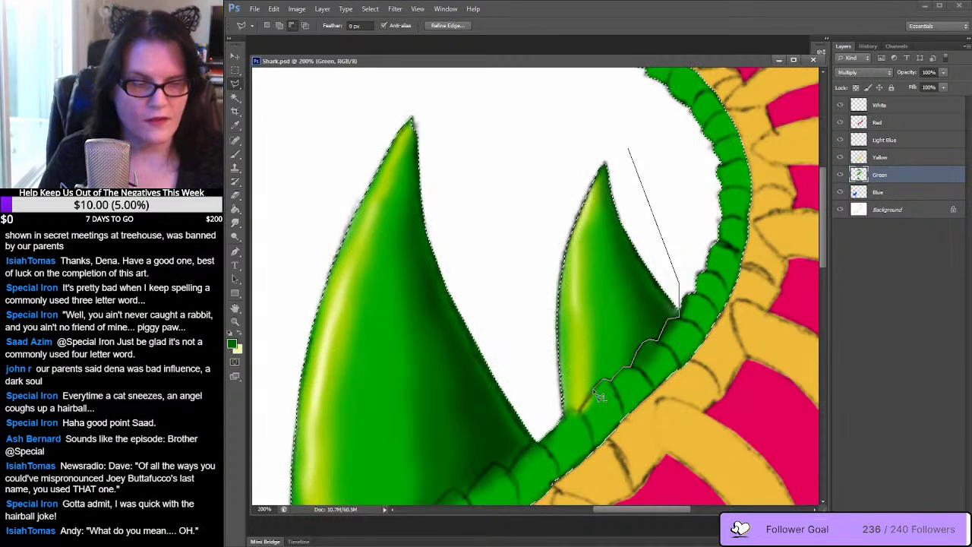
pyautogui.click(579, 413)
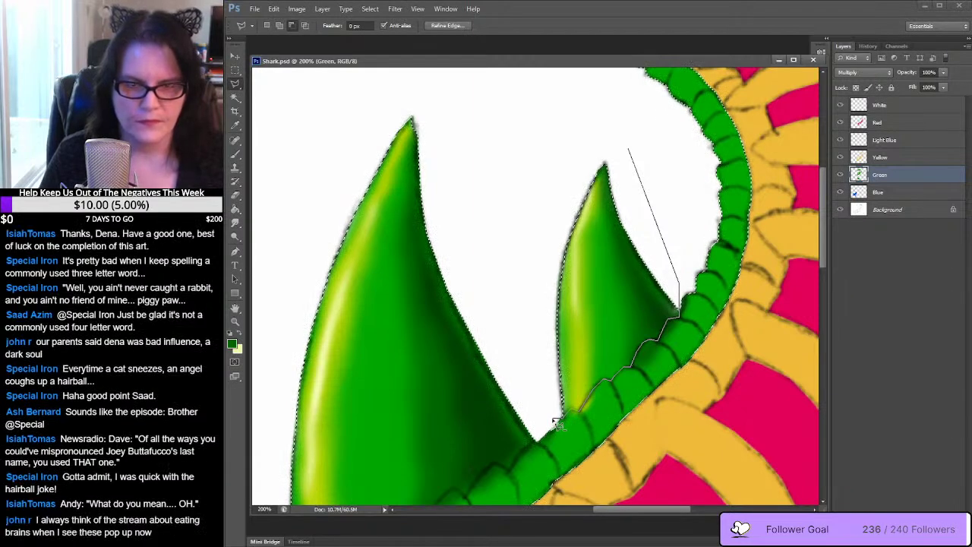
# Try to continue the subtracting outline along the base of the large middle dorsal fin, following the bumpy spine edge, and close it
pyautogui.moveTo(556, 423); pyautogui.dragTo(706, 232)
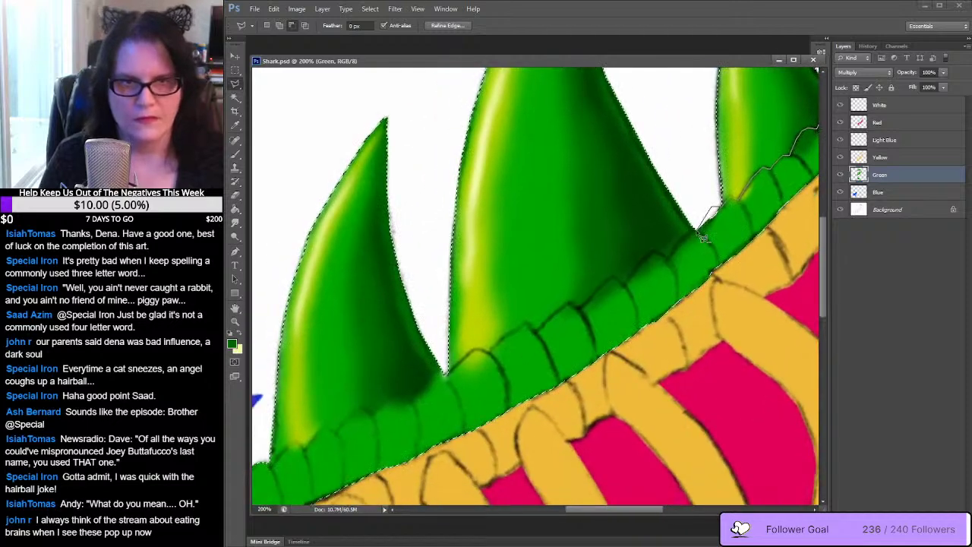
pyautogui.click(696, 229)
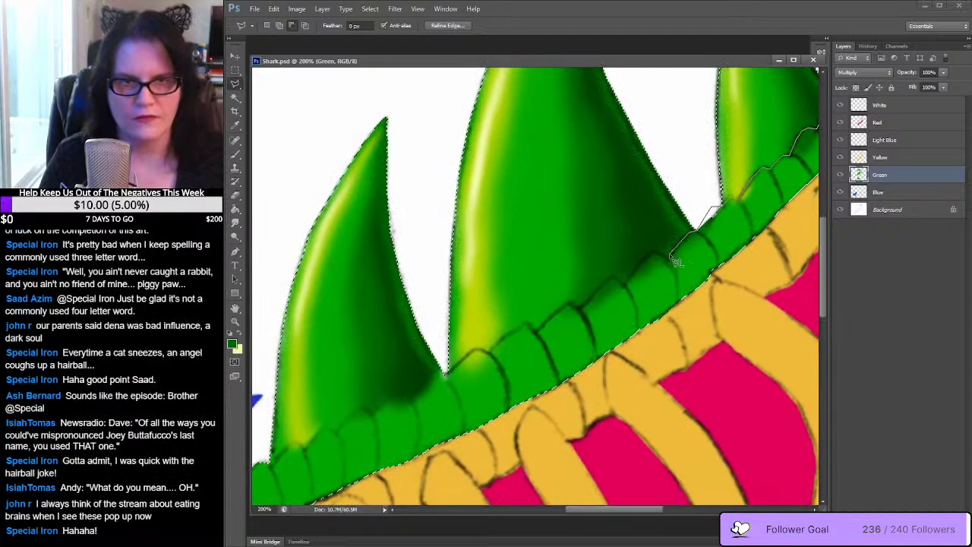
pyautogui.click(669, 258)
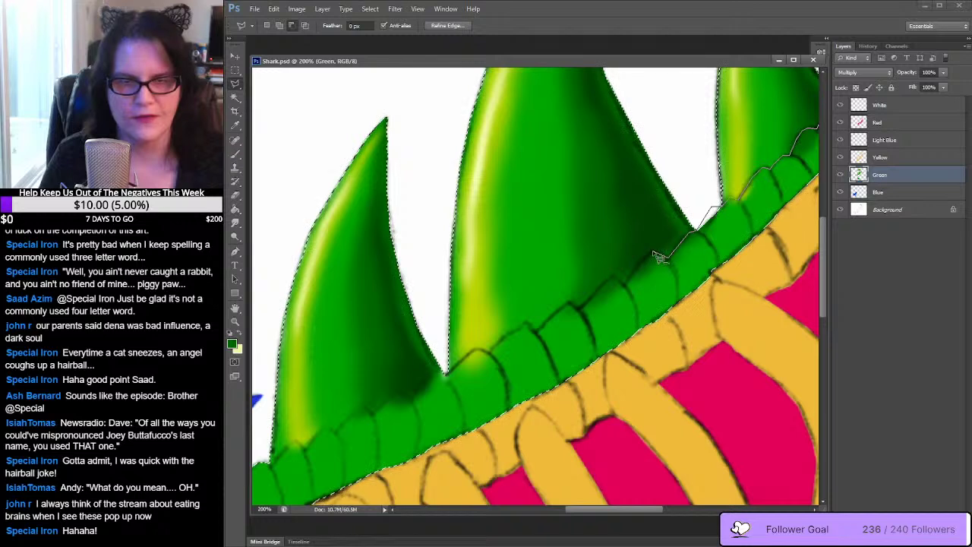
pyautogui.click(653, 250)
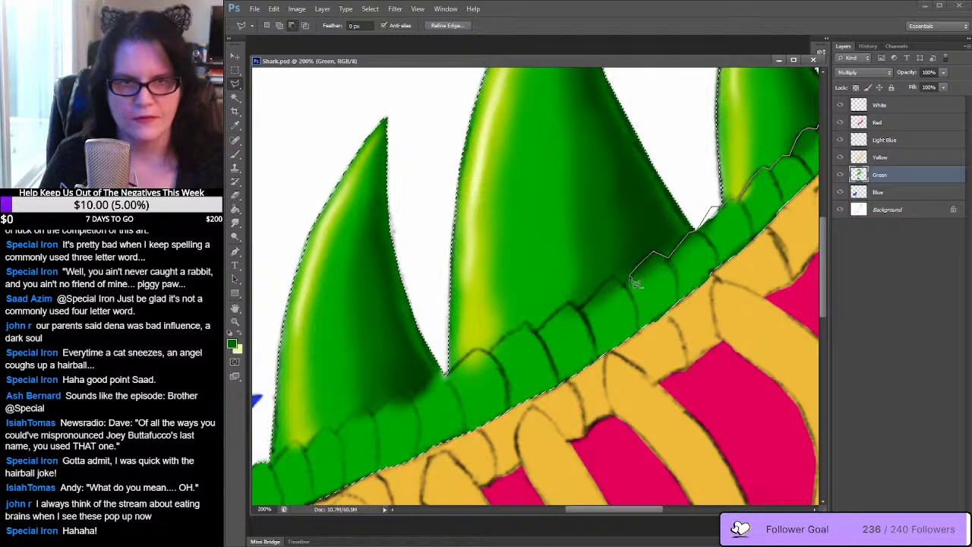
pyautogui.click(627, 281)
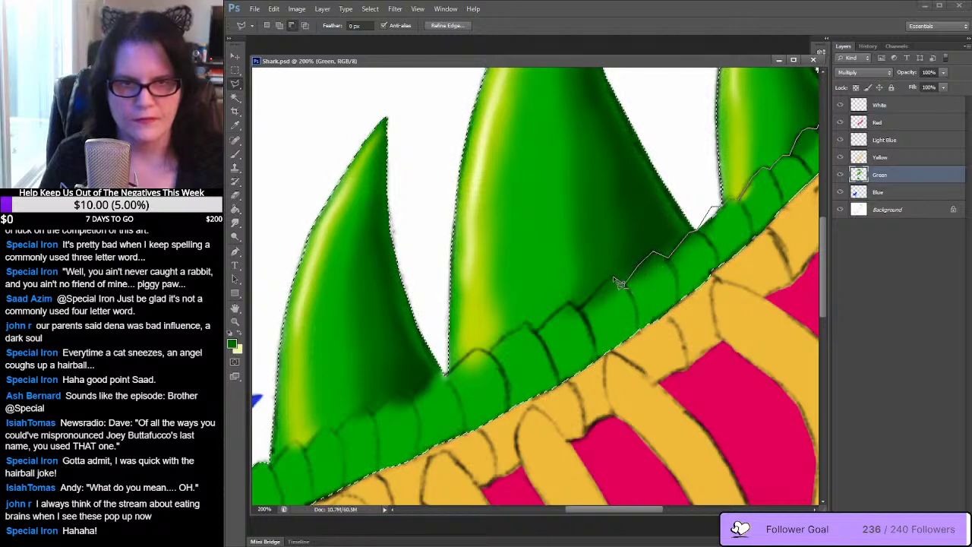
pyautogui.click(612, 280)
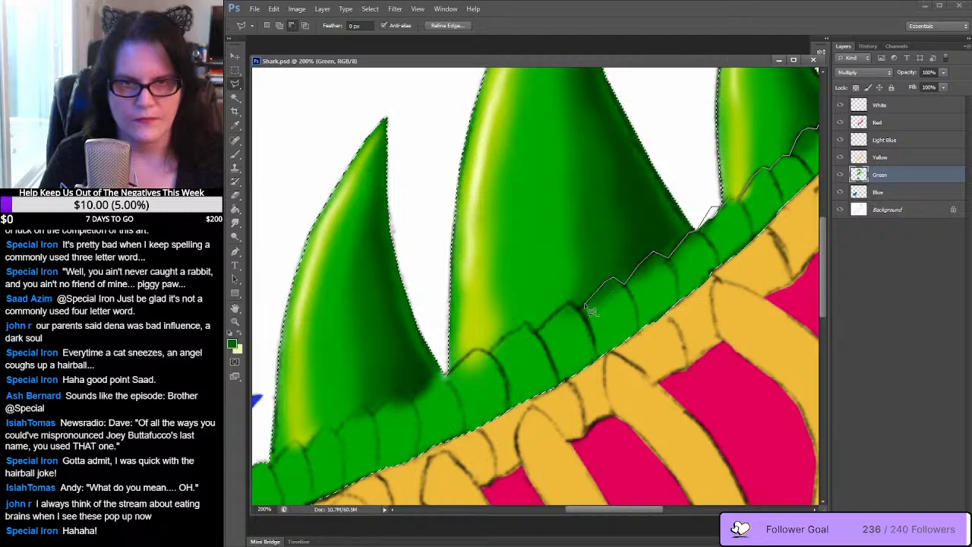
pyautogui.doubleClick(606, 280)
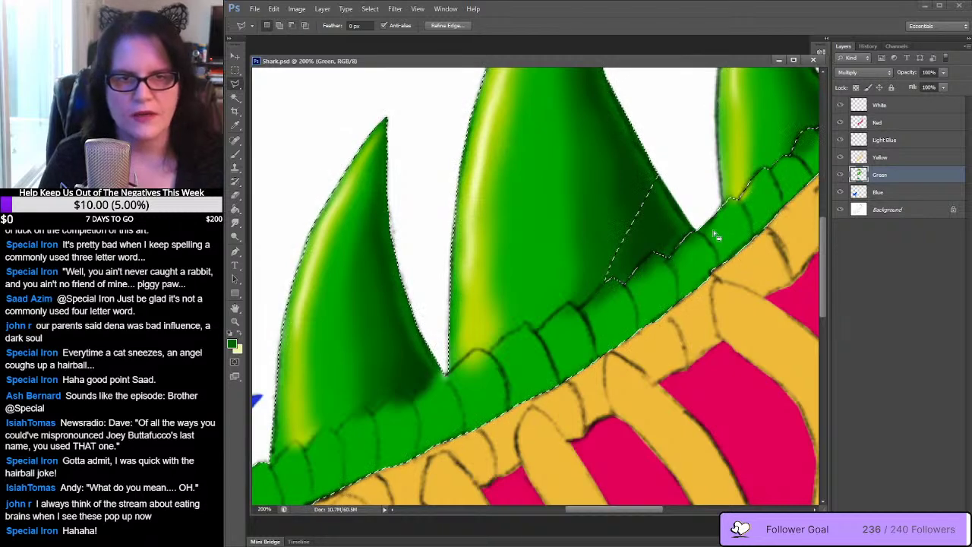
# Bring the whole shark into view at 50% and deselect the partly trimmed green selection
pyautogui.click(234, 322)
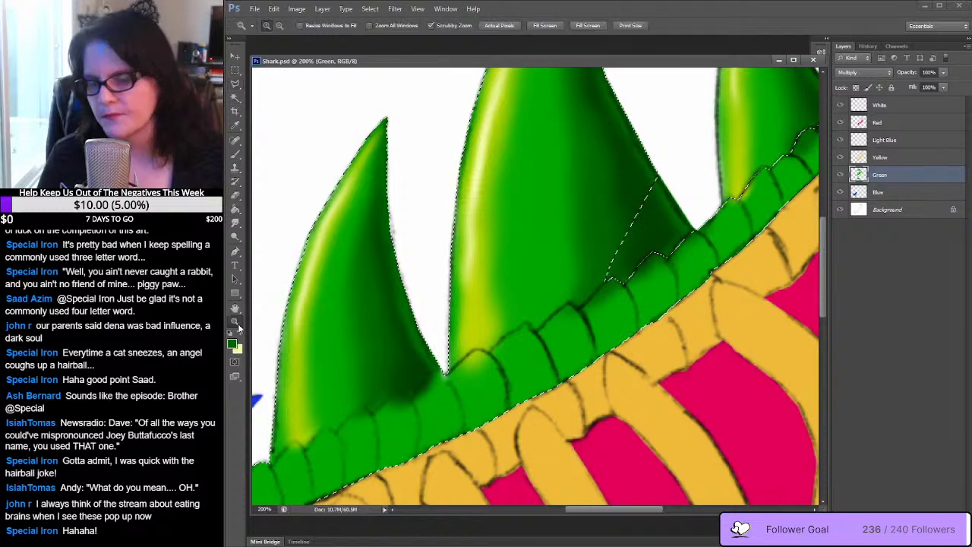
pyautogui.keyDown('alt'); pyautogui.click(629, 243); pyautogui.keyUp('alt')
pyautogui.keyDown('alt'); pyautogui.click(629, 243); pyautogui.keyUp('alt')
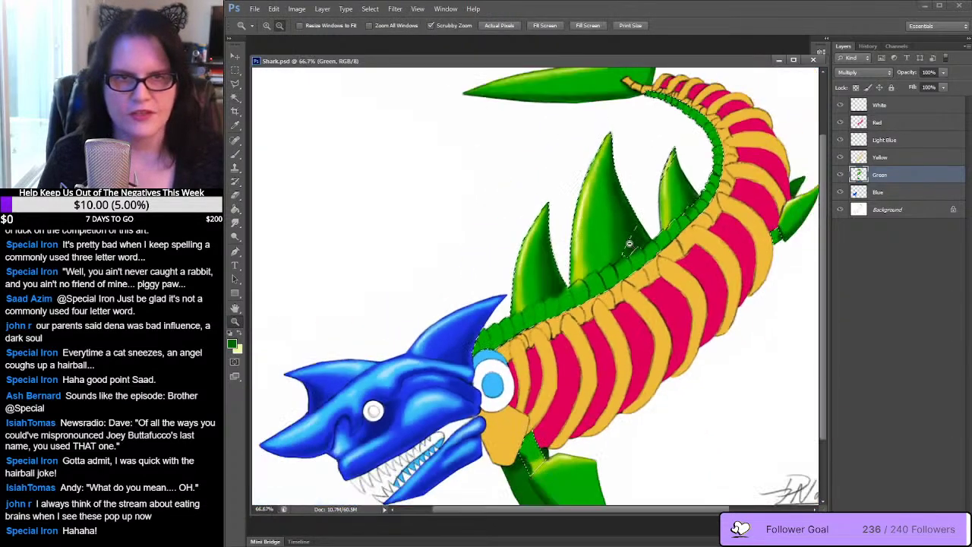
pyautogui.keyDown('alt'); pyautogui.click(651, 243); pyautogui.keyUp('alt')
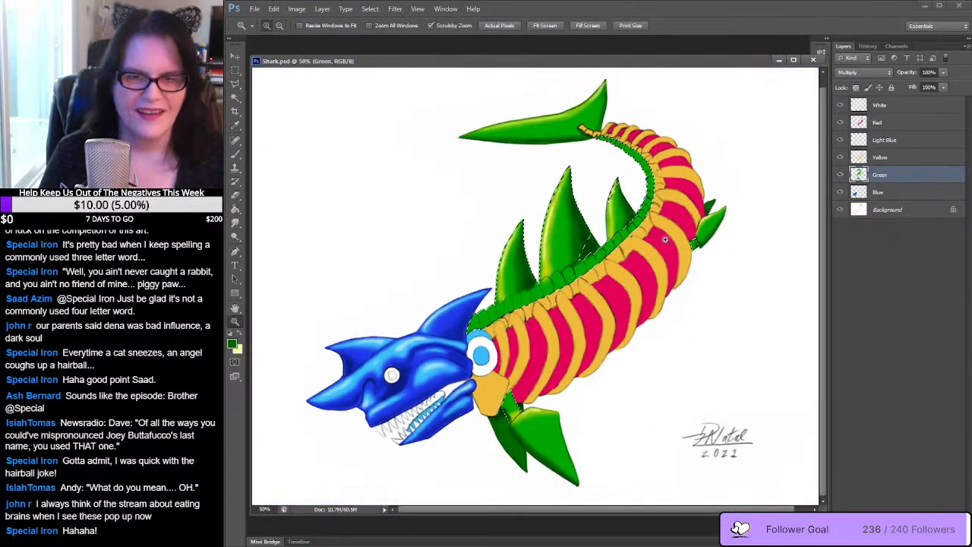
pyautogui.press('m')
pyautogui.hotkey('ctrl', 'd')
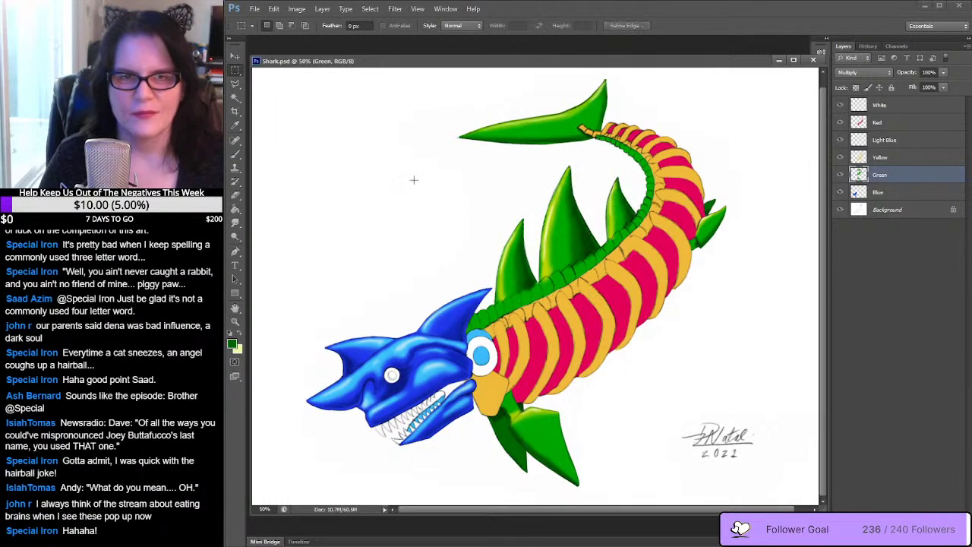
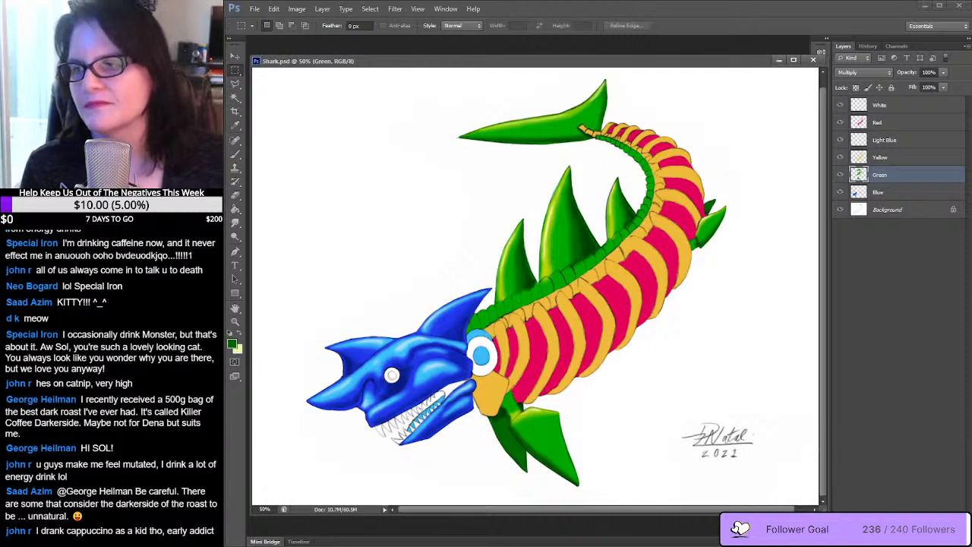
# Arrange the 69298-6.png sprite and the great white shark skeleton references over blank canvas around the shark, narrowing the sprite's window
pyautogui.moveTo(550, 341); pyautogui.dragTo(774, 388)
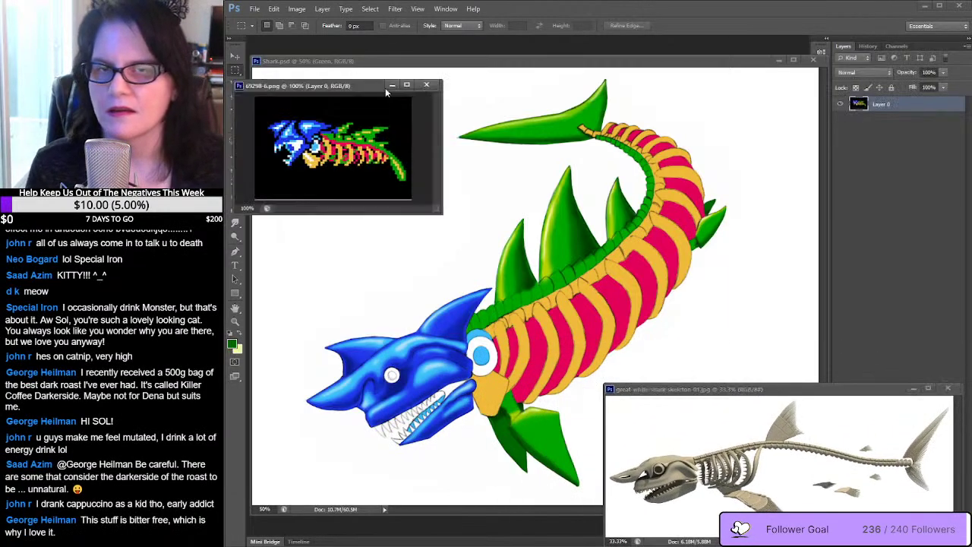
pyautogui.moveTo(395, 85)
pyautogui.mouseDown()
pyautogui.moveTo(395, 129)
pyautogui.moveTo(385, 99)
pyautogui.moveTo(393, 92)
pyautogui.mouseUp()
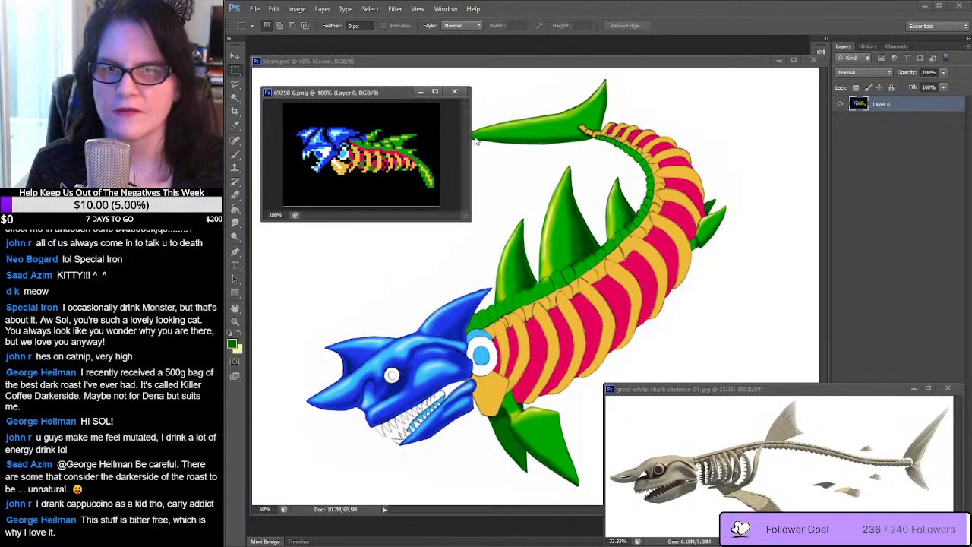
pyautogui.moveTo(469, 152); pyautogui.dragTo(438, 150)
pyautogui.moveTo(345, 94); pyautogui.dragTo(346, 83)
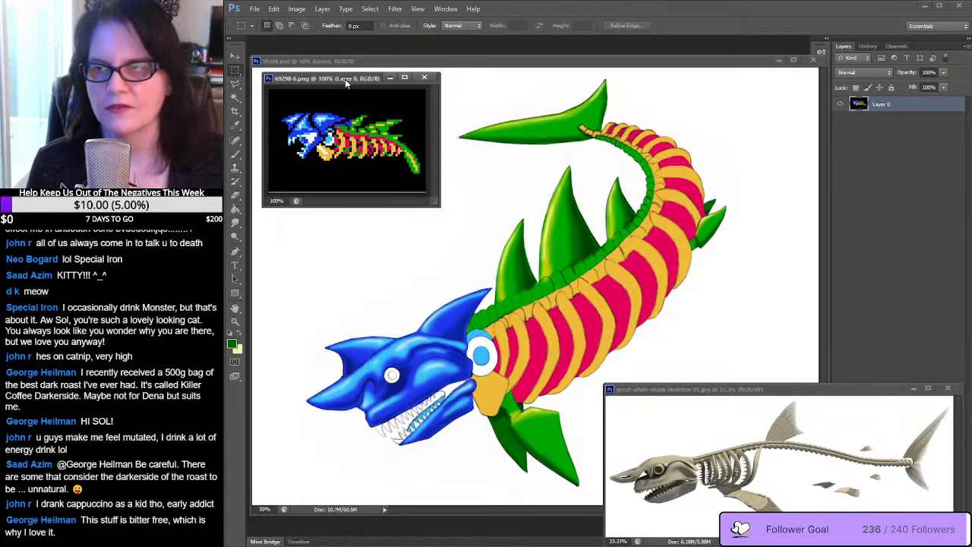